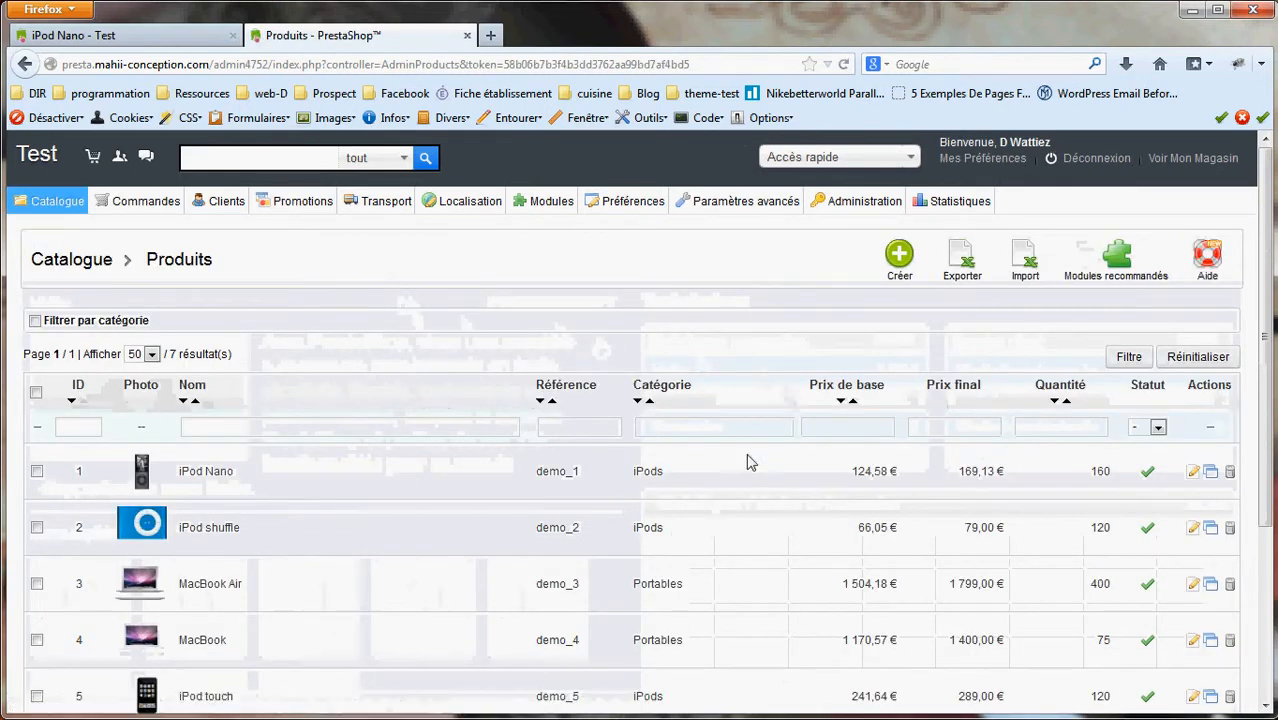
- Deactivate the iPod Nano in the product list and activate it again
scroll(745, 455, "down", 2)
scroll(800, 560, "up", 2)
scroll(817, 535, "down", 1)
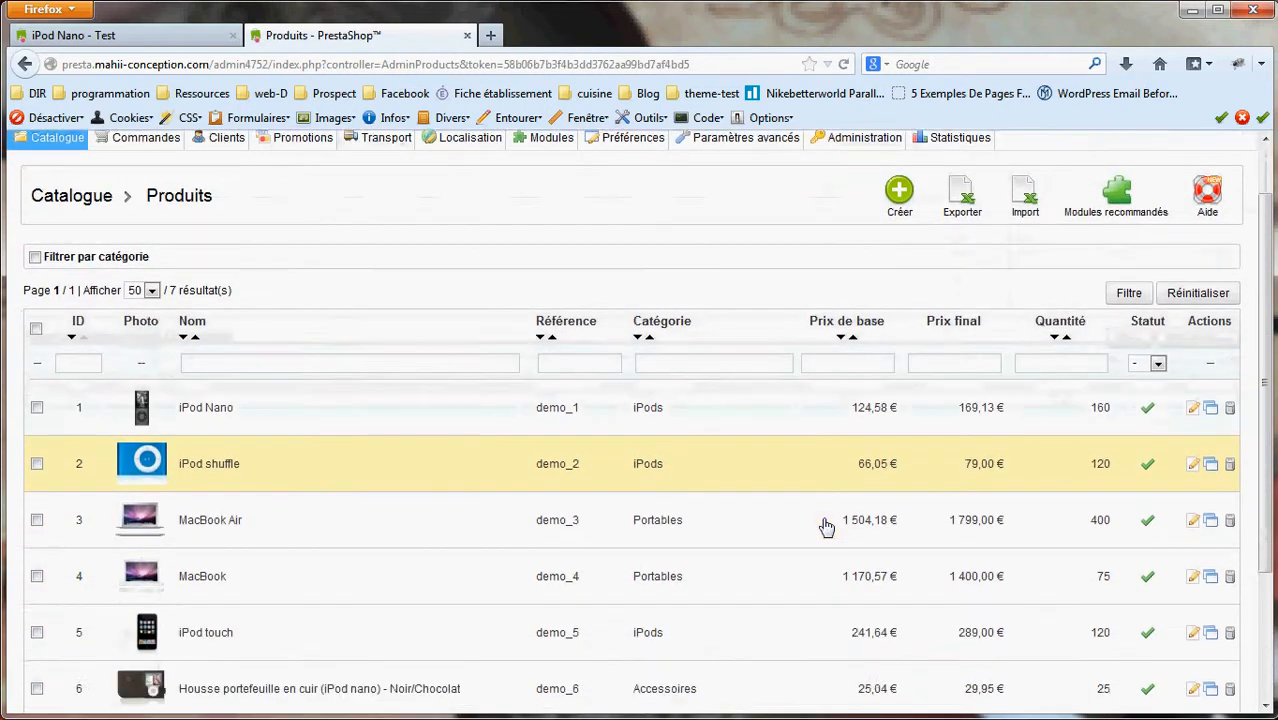
scroll(825, 523, "up", 1)
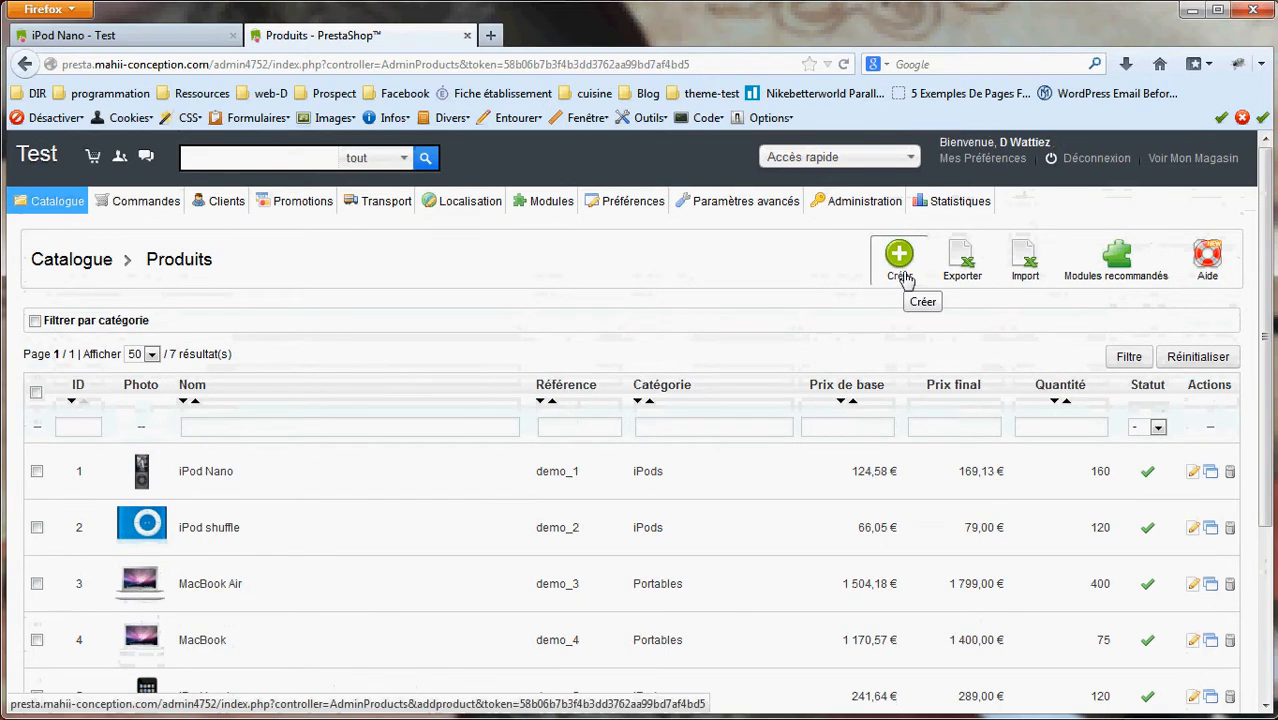
scroll(1170, 471, "down", 2)
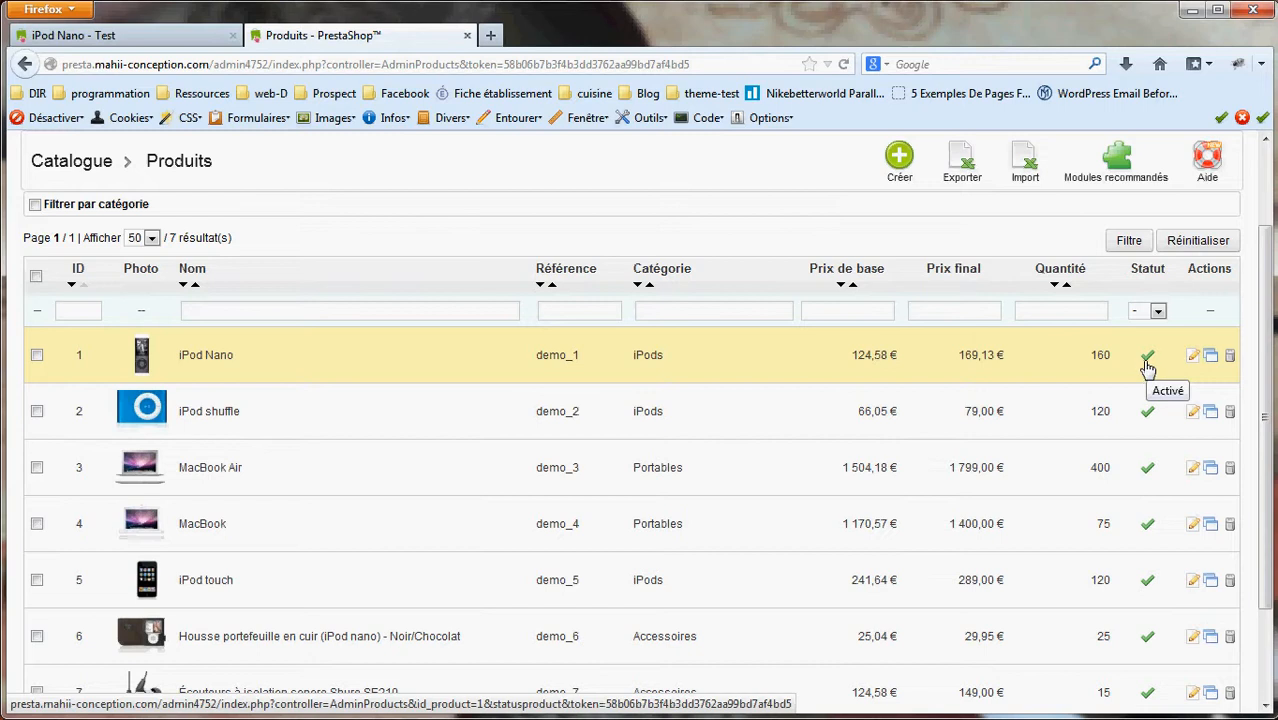
left_click(1148, 357)
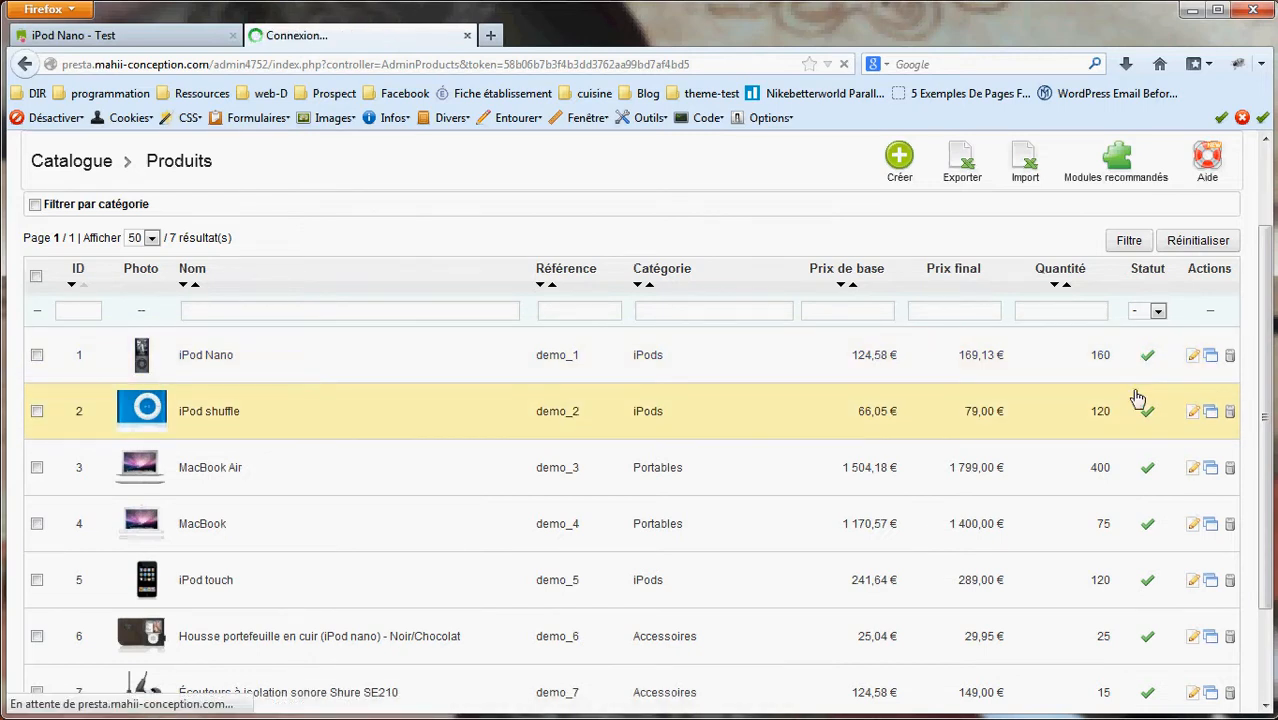
scroll(1150, 400, "down", 4)
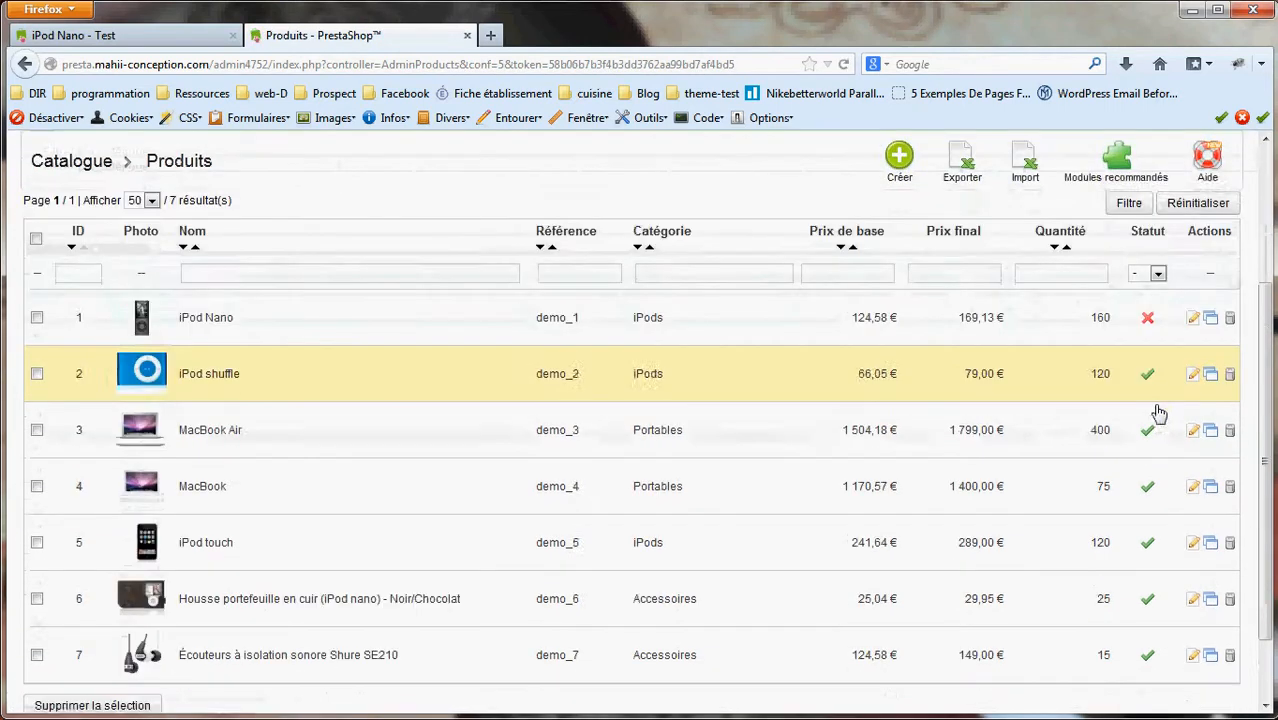
left_click(1148, 302)
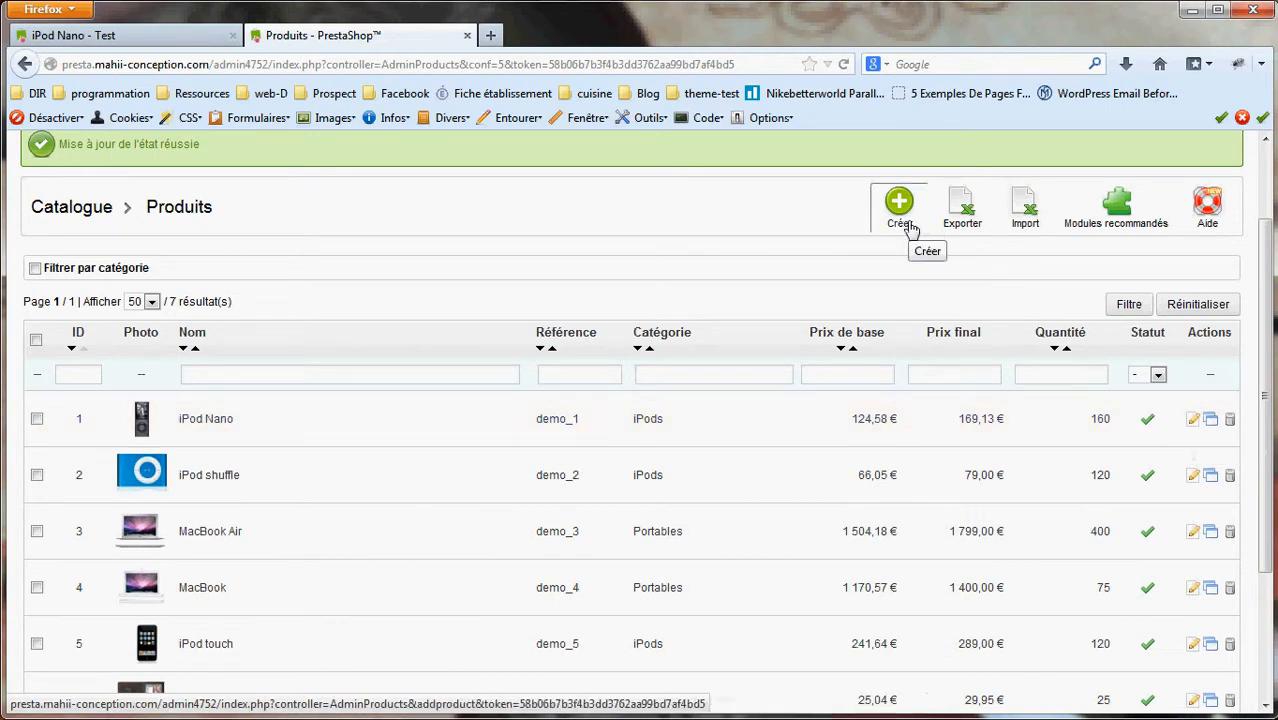
- Open the iPod Nano for editing and review its general information, from product type and name down to the tags
left_click(1194, 422)
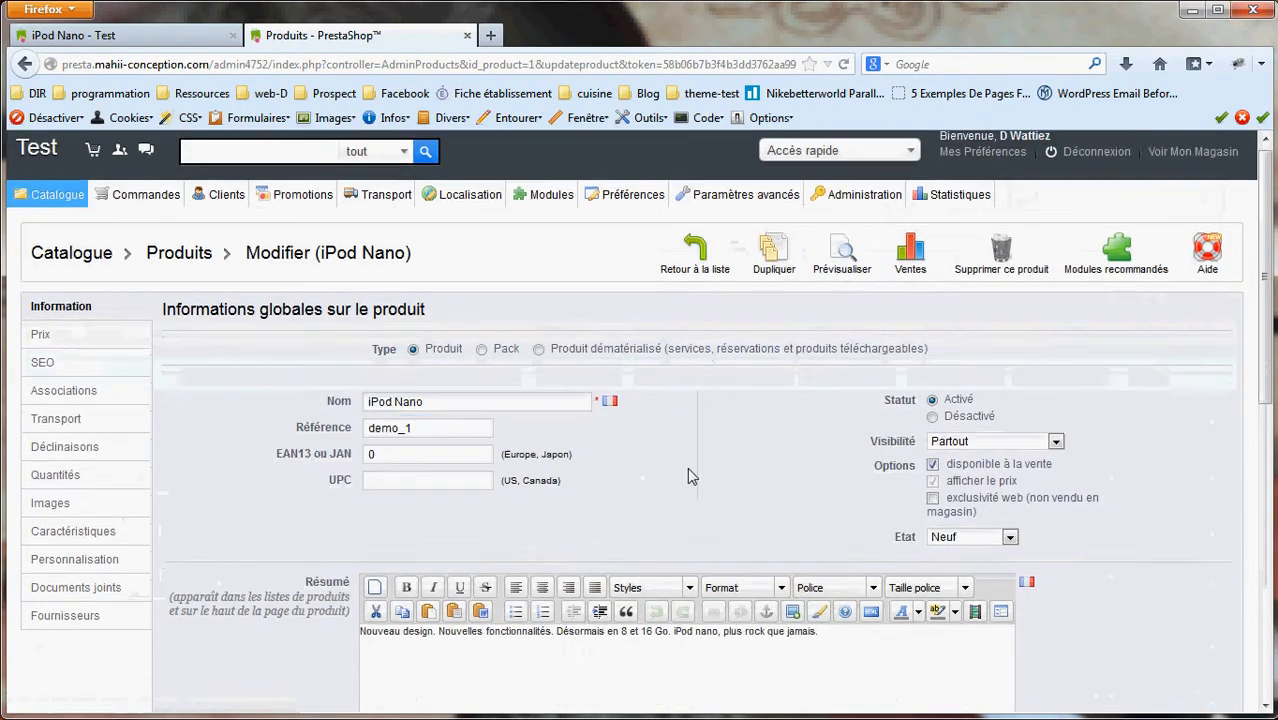
scroll(688, 470, "down", 5)
scroll(782, 482, "down", 2)
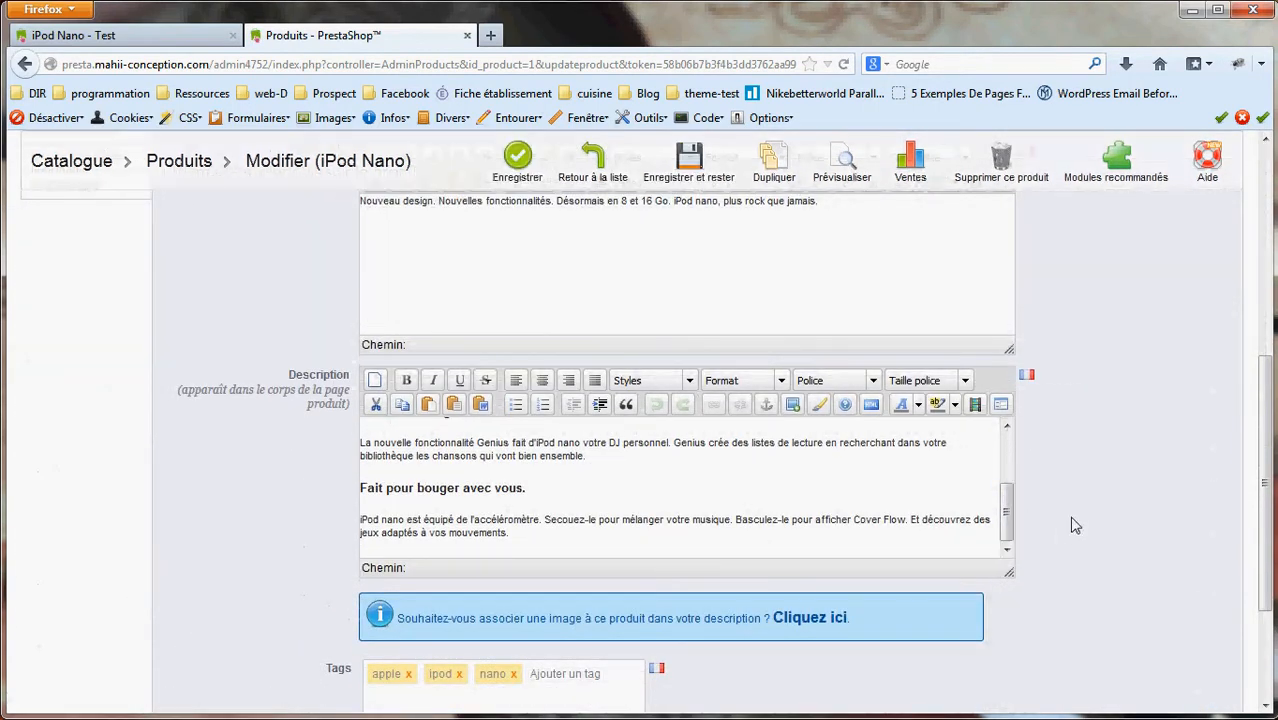
scroll(1069, 515, "down", 3)
scroll(1071, 515, "up", 10)
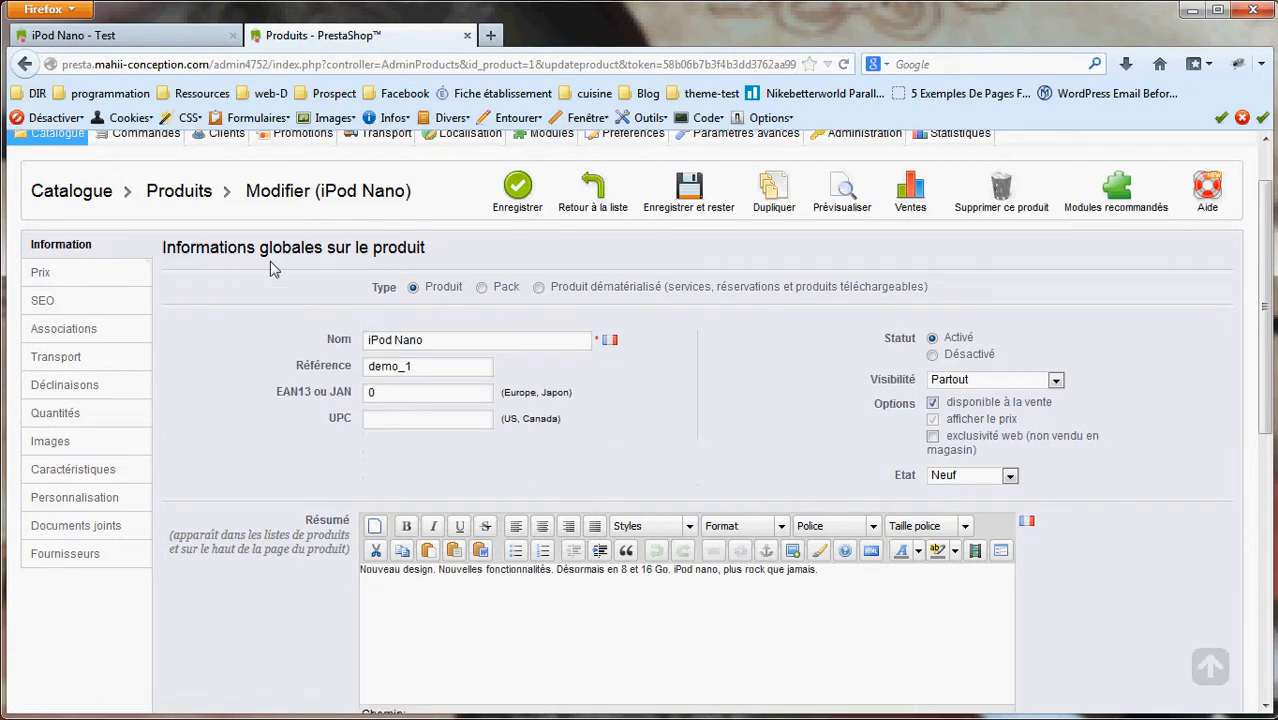
double_click(378, 288)
left_click(497, 340)
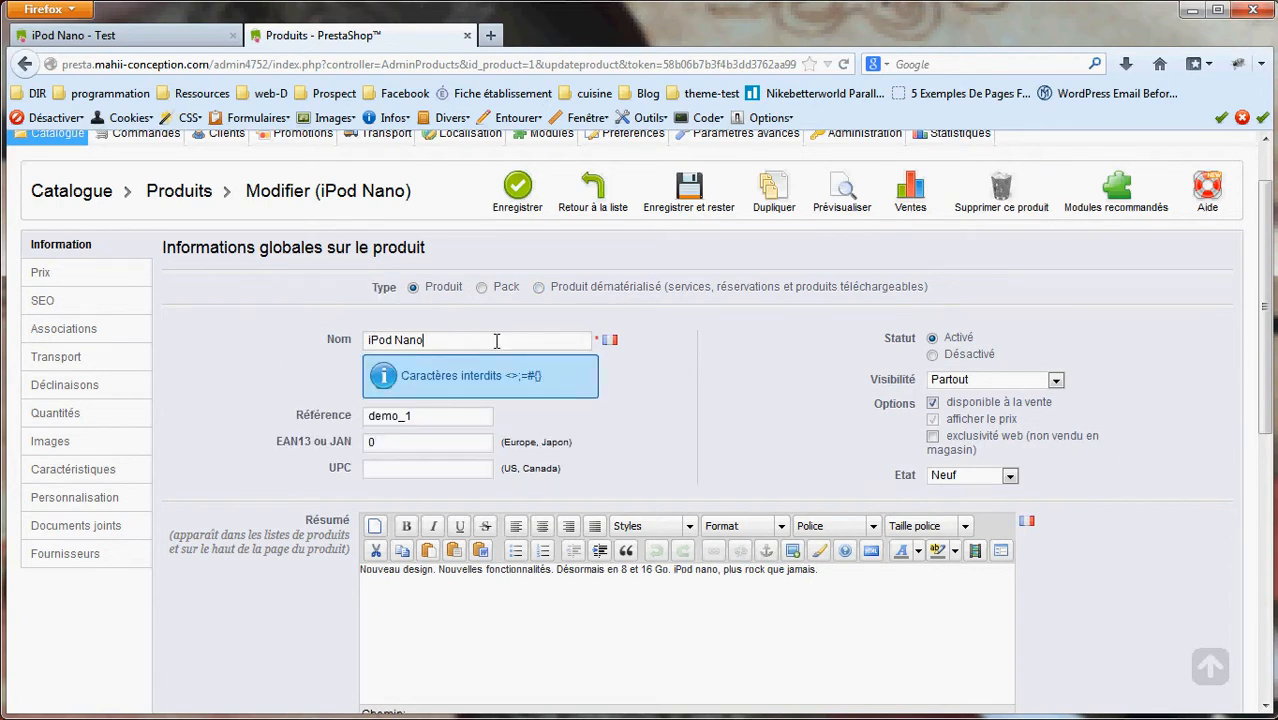
- Examine the iPod Nano page and the home page's featured products in the storefront, and return to the product form
left_click(176, 36)
scroll(497, 568, "down", 1)
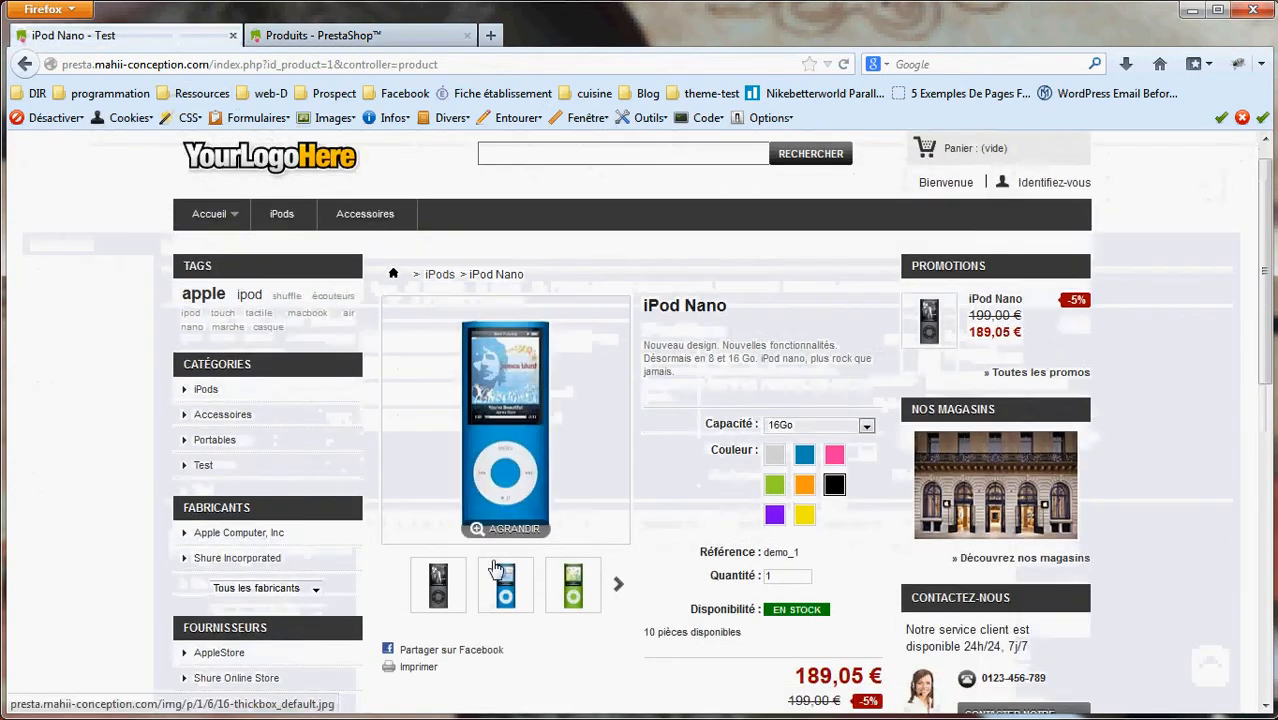
scroll(495, 569, "down", 3)
scroll(459, 474, "up", 4)
left_click(208, 242)
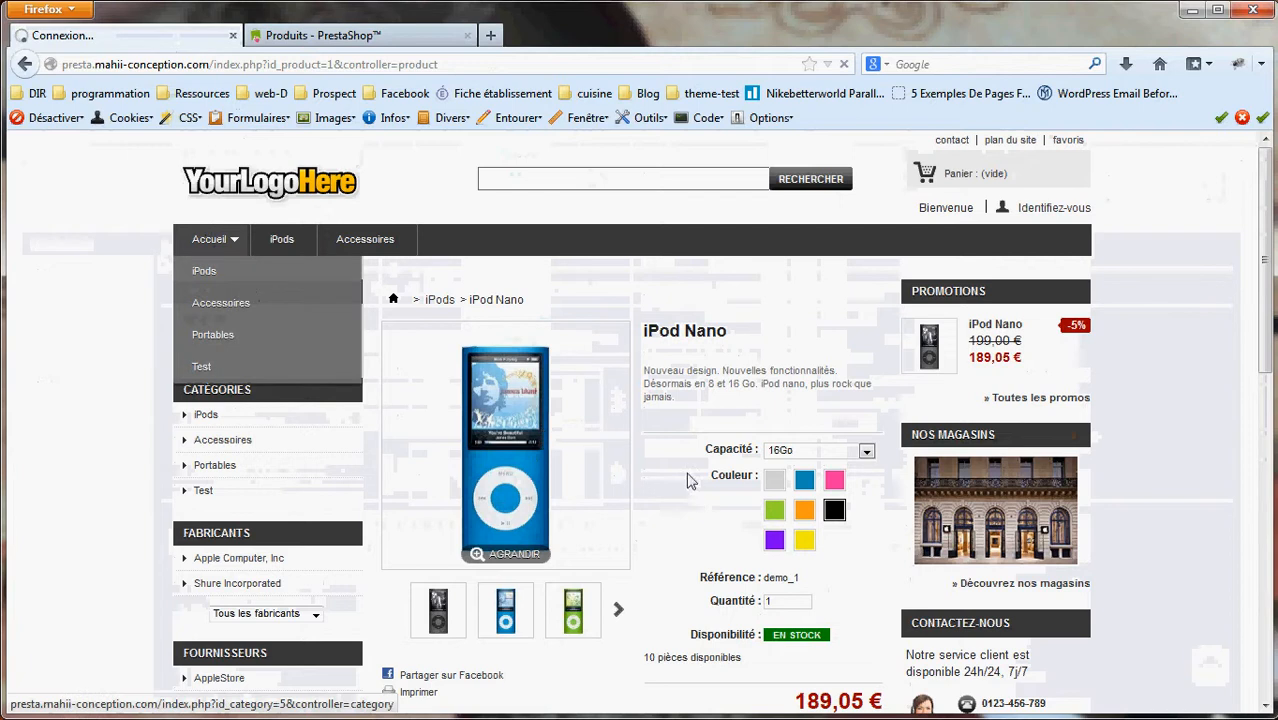
scroll(617, 481, "down", 2)
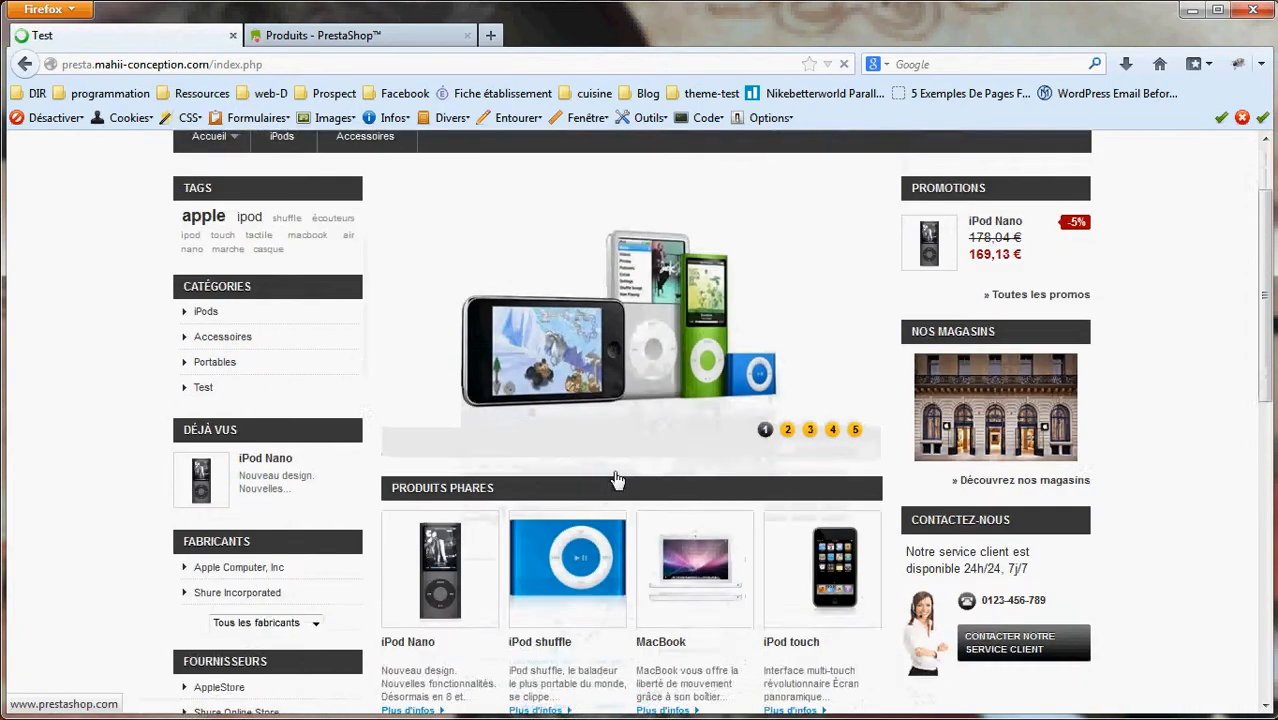
scroll(617, 481, "down", 4)
left_click(330, 35)
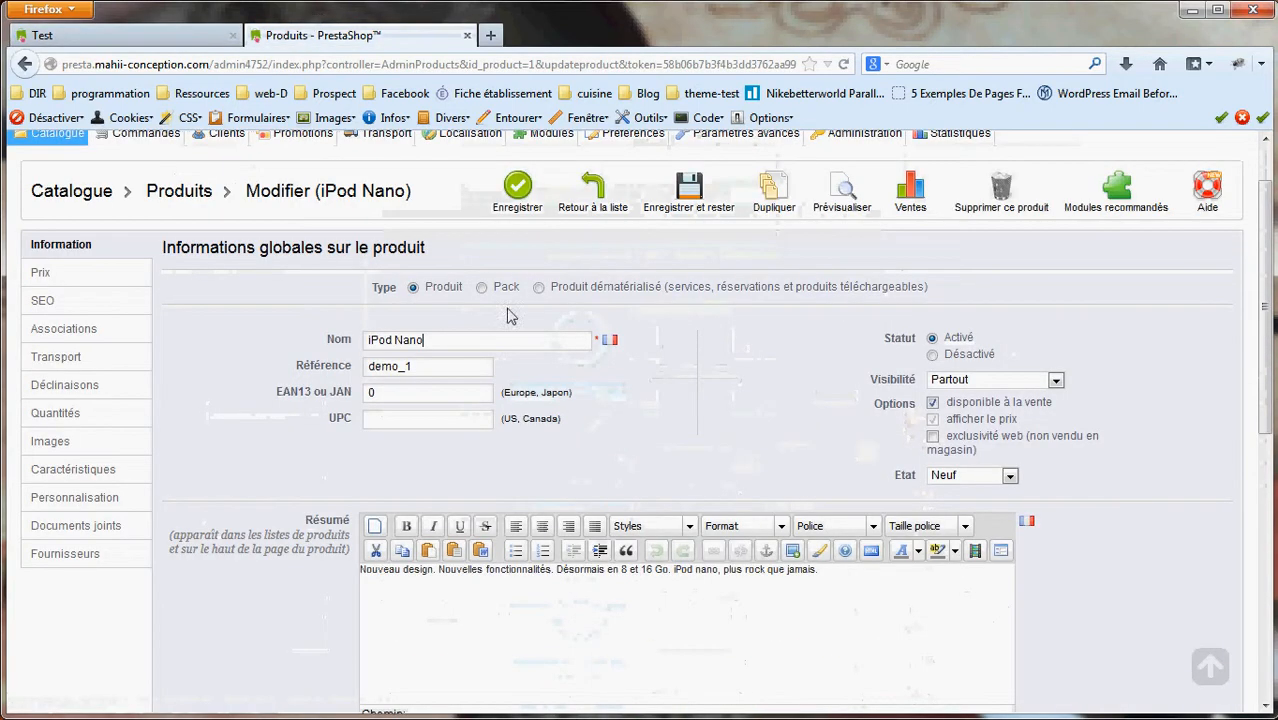
- Review the product's reference, EAN13 and visibility options, checking the storefront home page for where products can appear
left_click(447, 367)
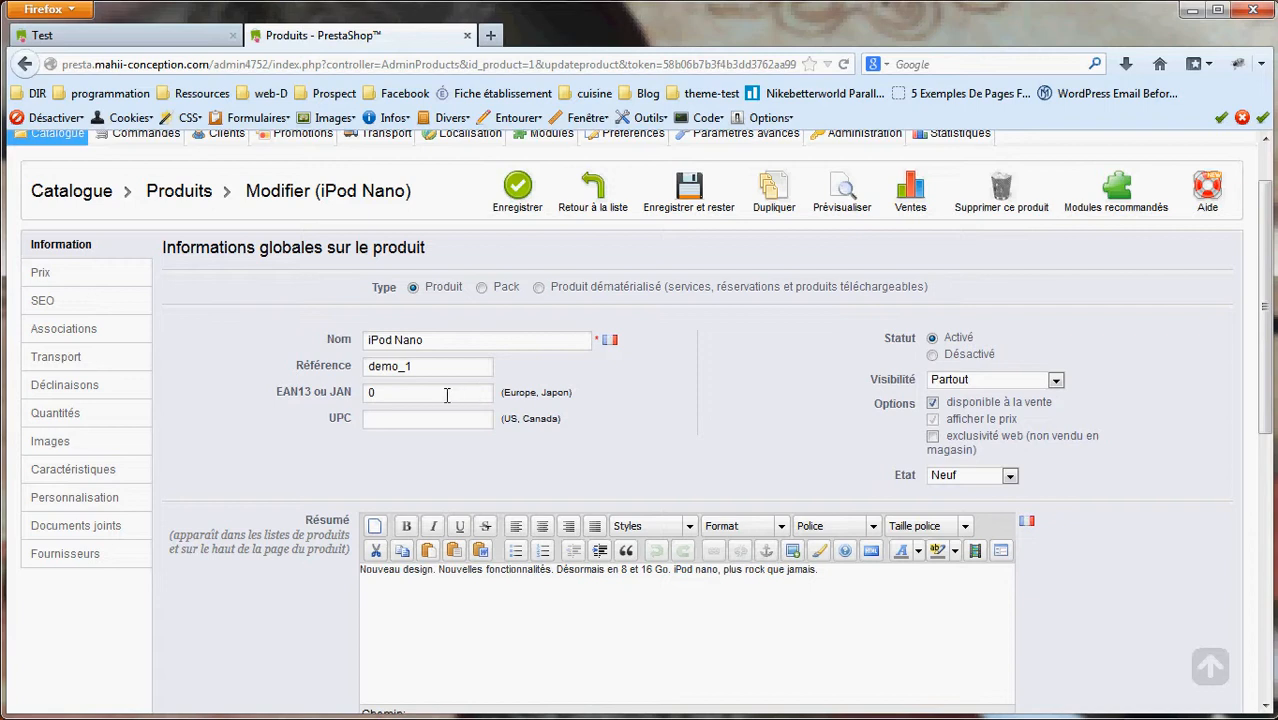
left_click(445, 394)
left_click(1056, 381)
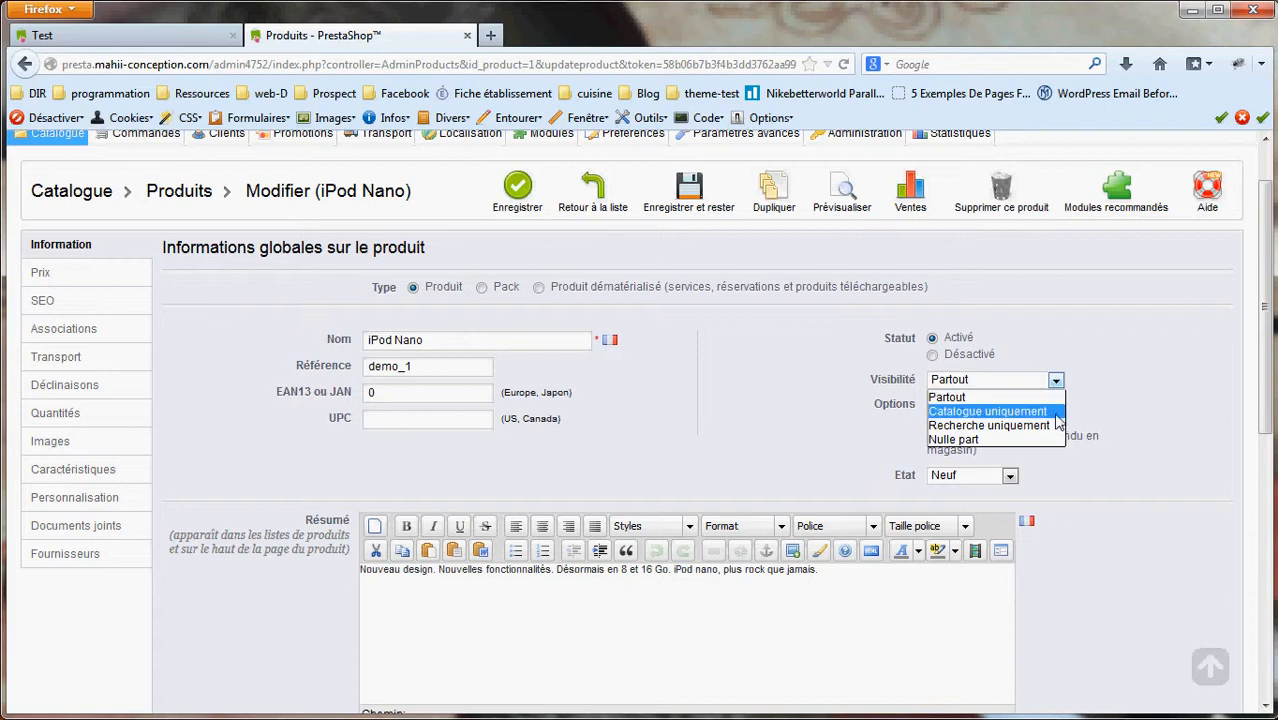
left_click(137, 34)
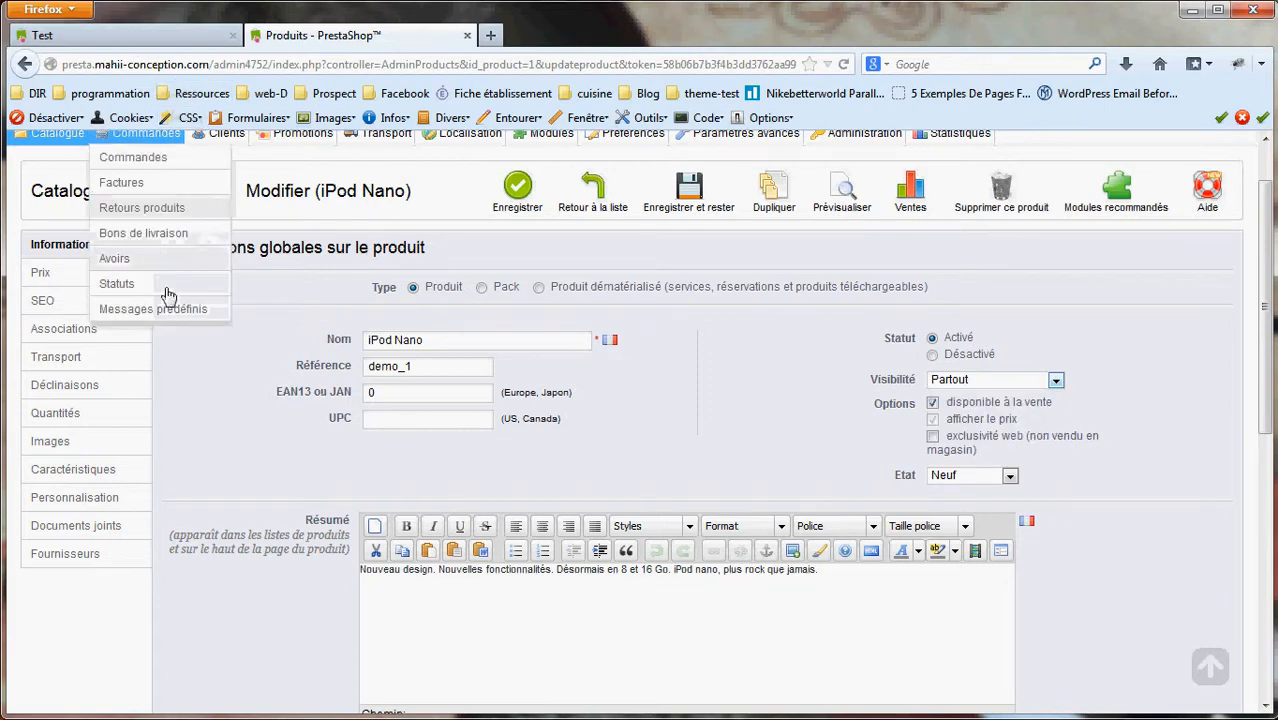
left_click(137, 34)
scroll(227, 367, "up", 5)
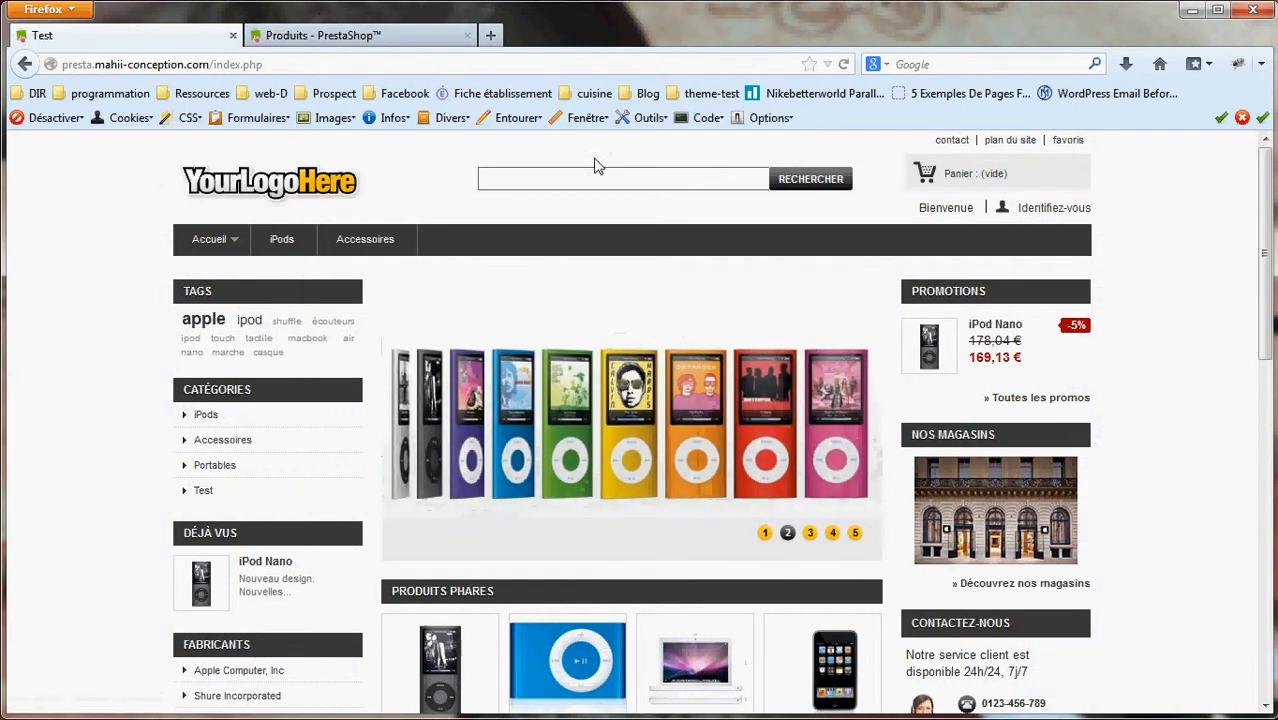
left_click(328, 35)
left_click(1022, 381)
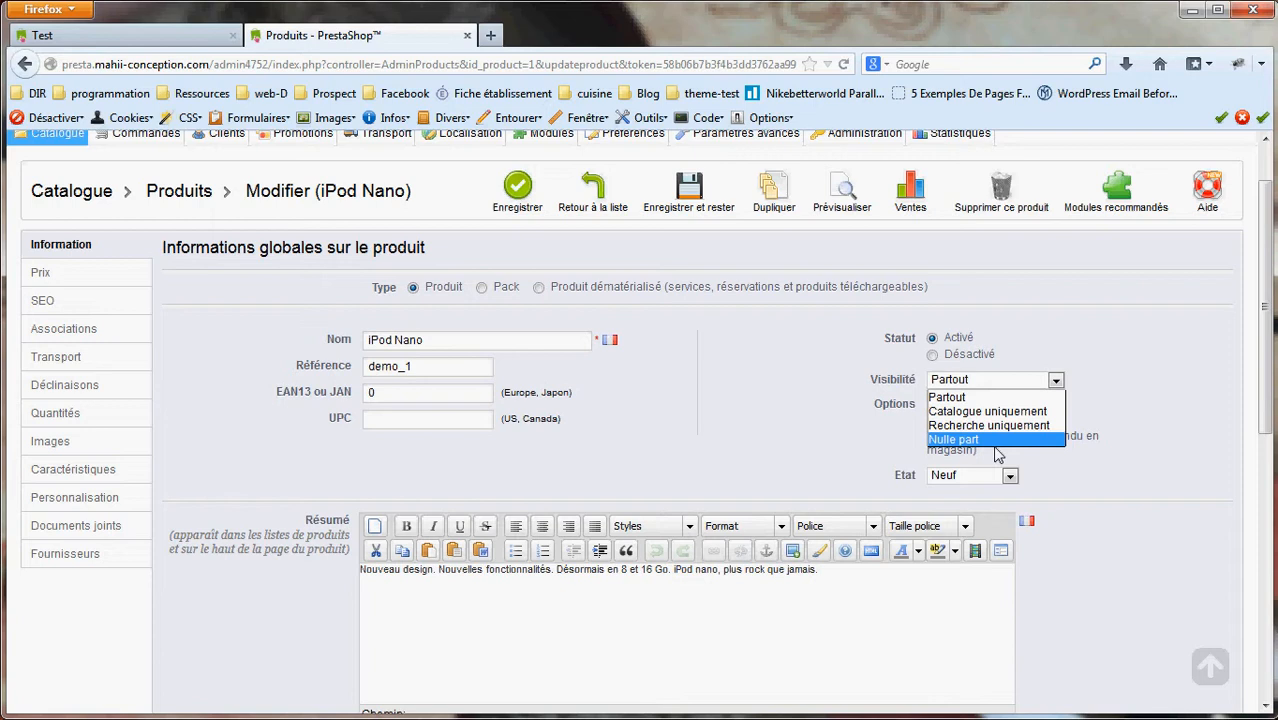
left_click(790, 428)
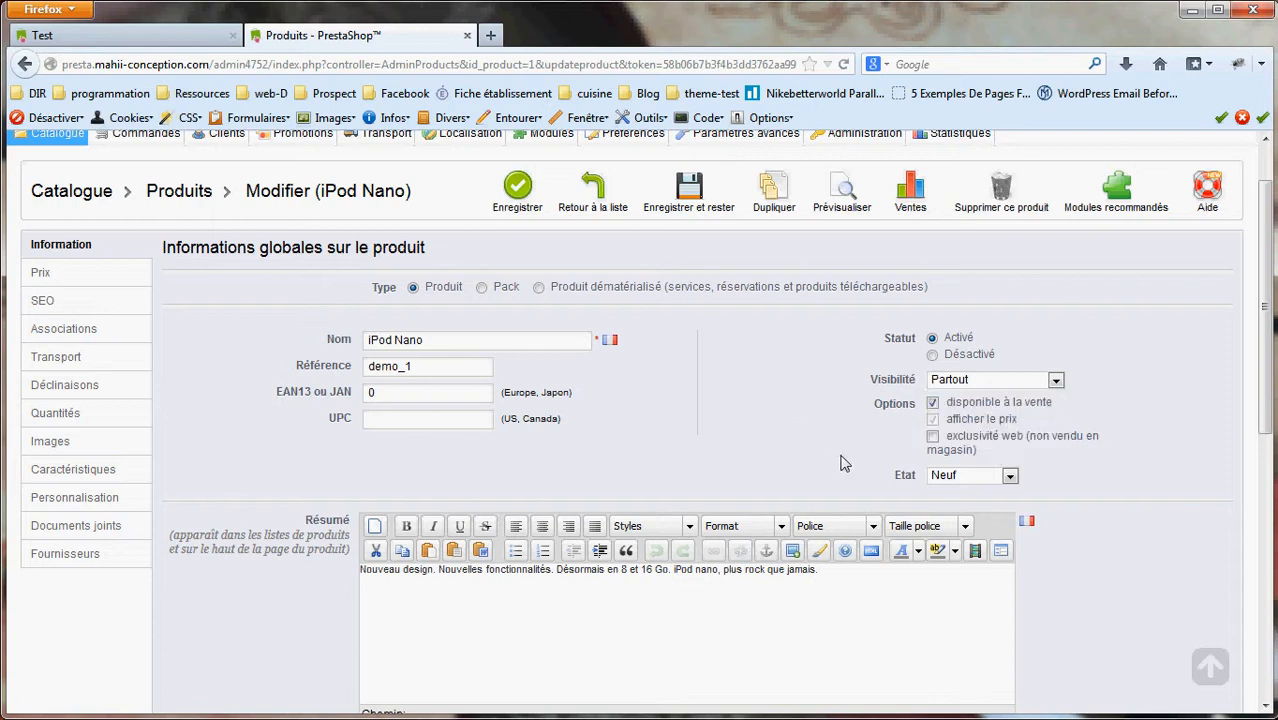
- Toggle the available-for-sale and web-exclusive options of the iPod Nano and restore both
left_click(933, 404)
left_click(933, 403)
left_click(981, 444)
left_click(981, 444)
- View the available choices for the product's condition without selecting a different one
scroll(779, 437, "down", 2)
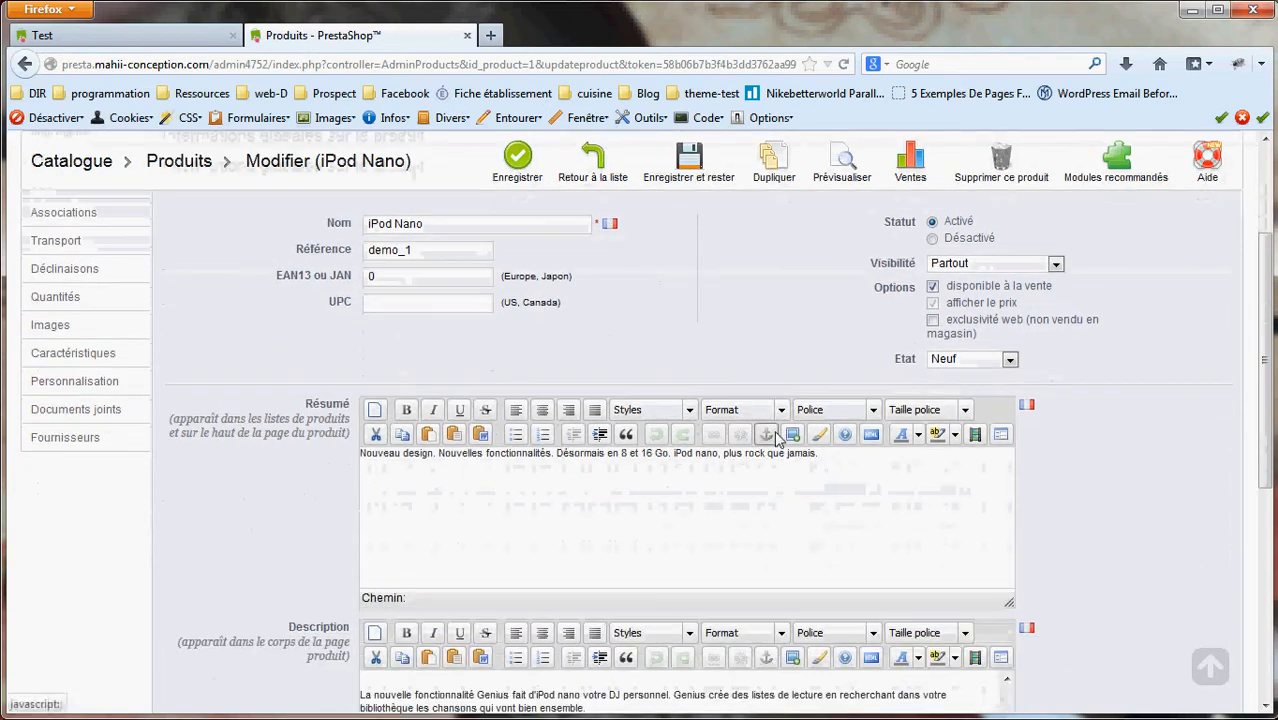
left_click(985, 365)
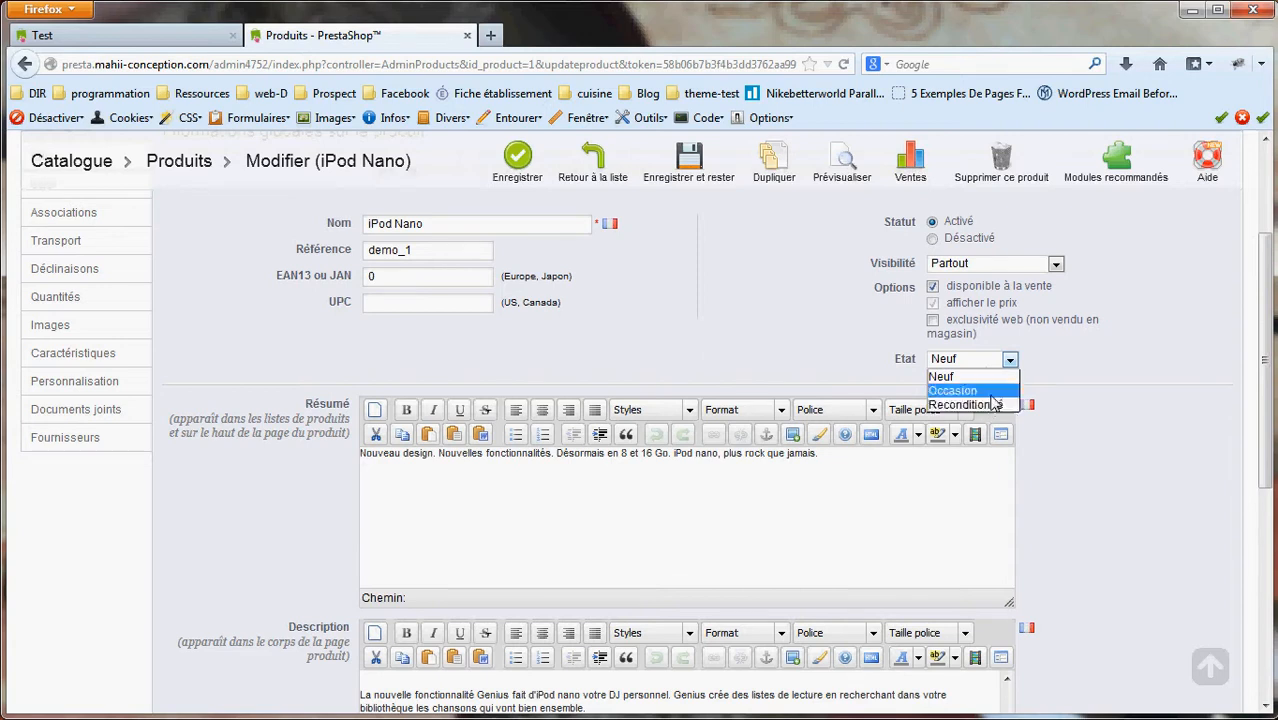
left_click(1070, 371)
- Compare the product's summary text with the short descriptions under the storefront's featured products
left_click(838, 514)
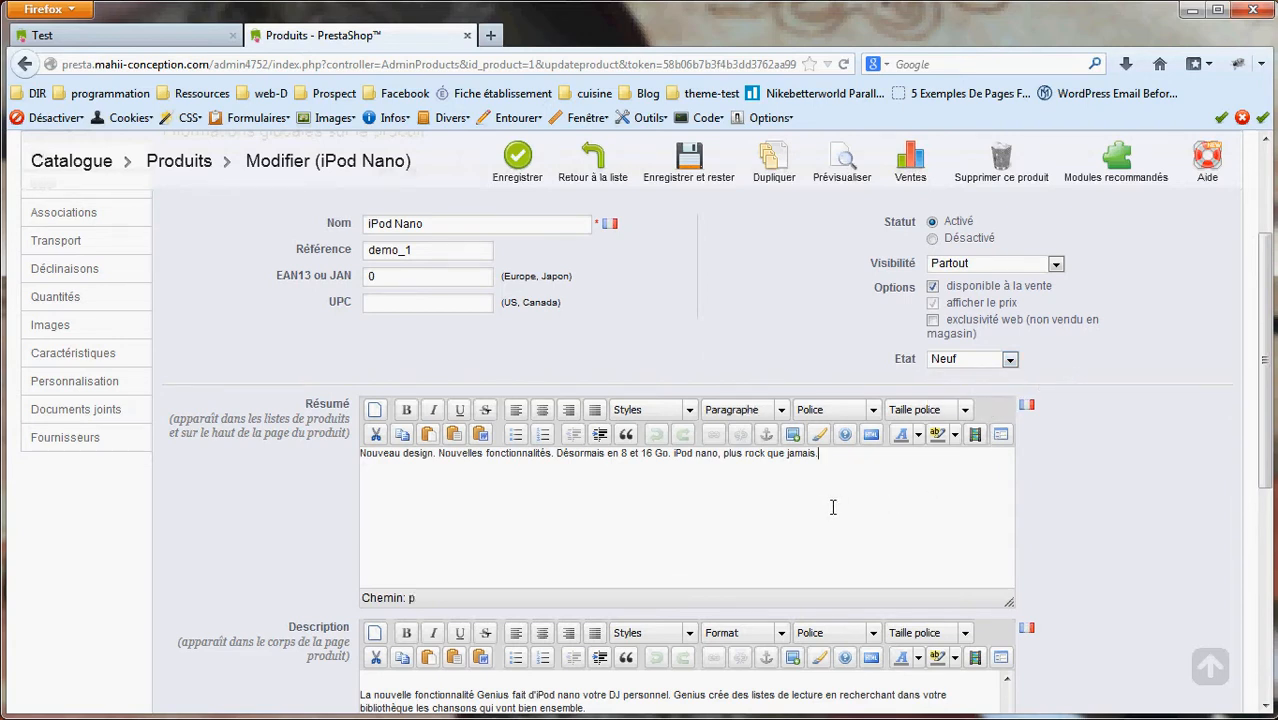
scroll(753, 508, "down", 2)
left_click(140, 35)
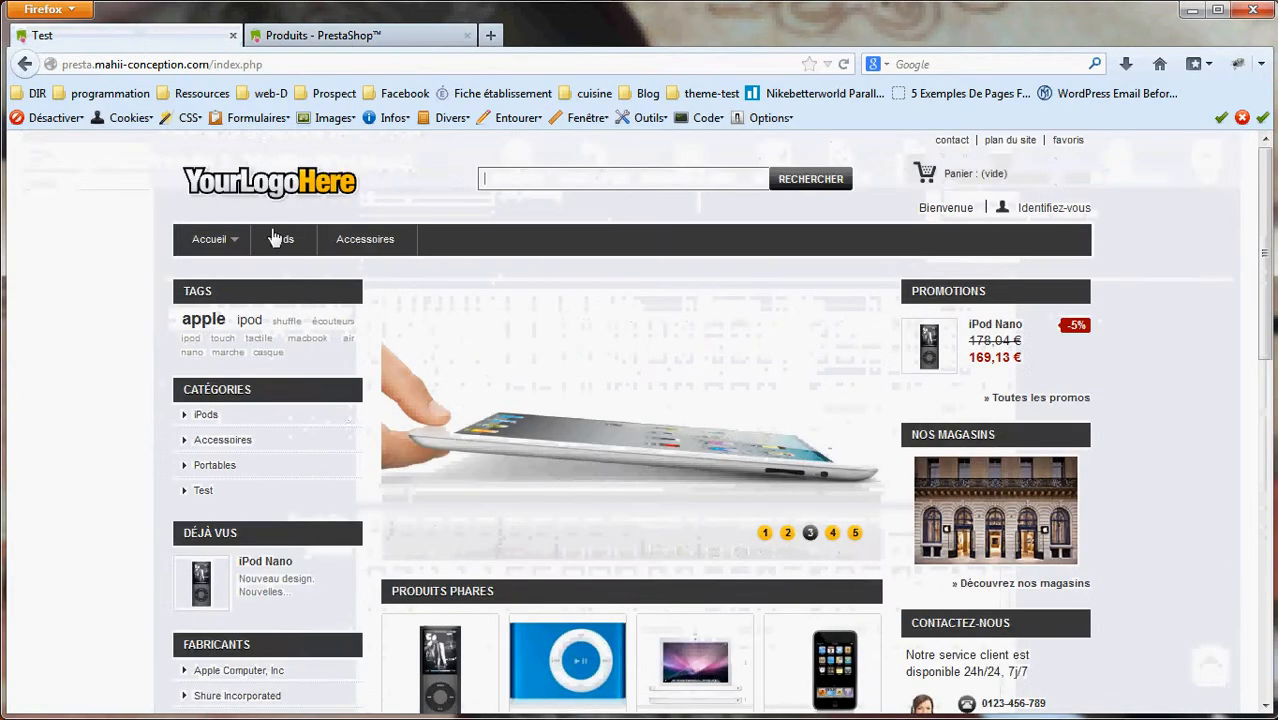
scroll(434, 537, "down", 5)
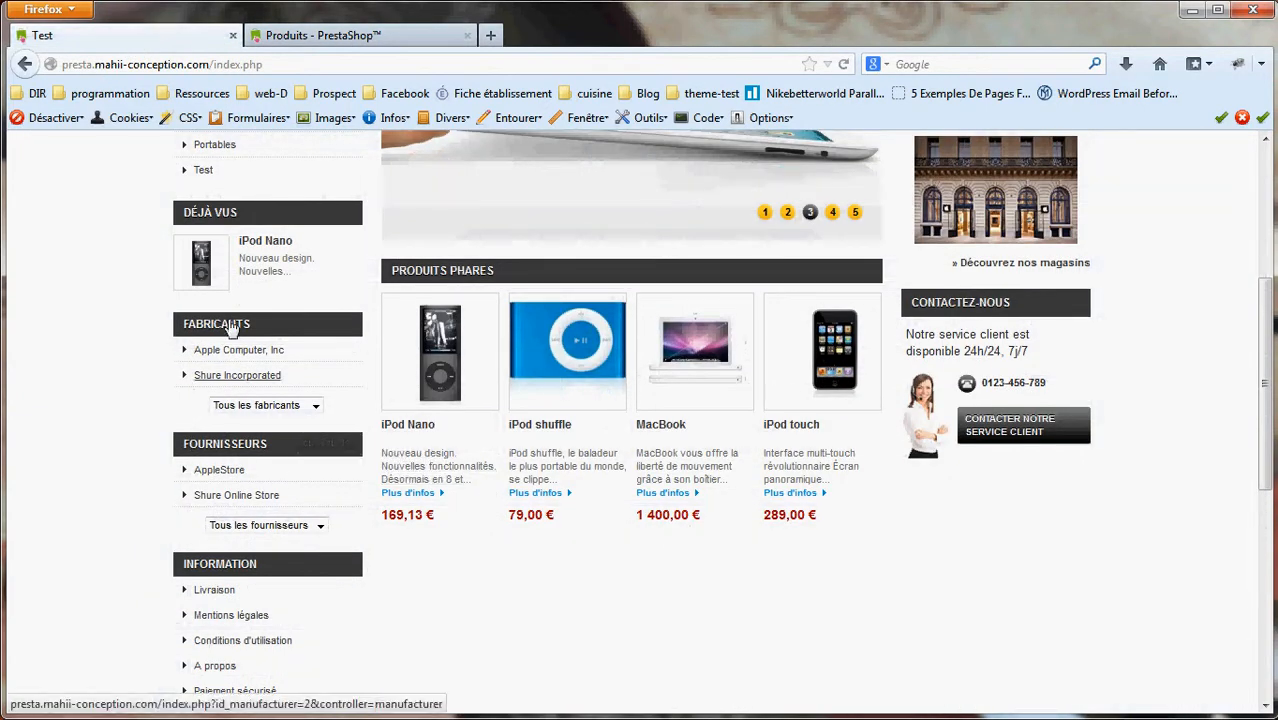
left_click(350, 35)
- Compare the product's full description with the details on the iPod Nano's storefront page
scroll(455, 500, "down", 2)
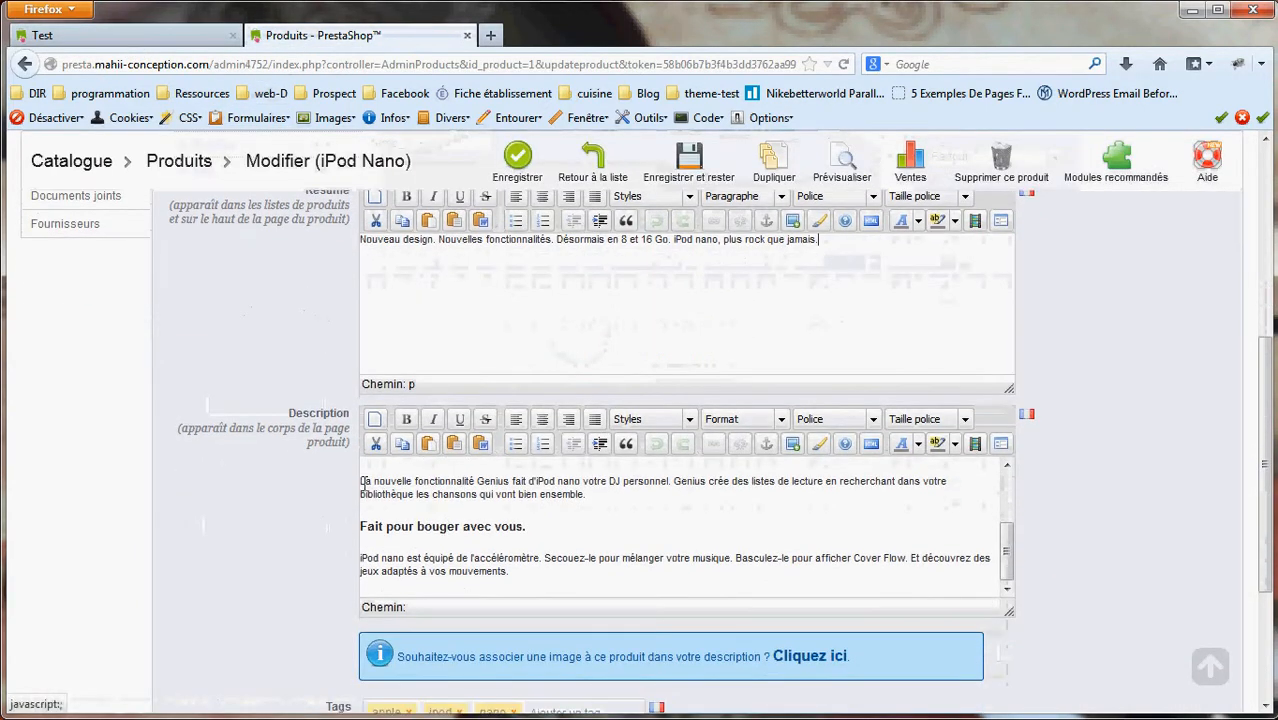
left_click(140, 35)
left_click(430, 455)
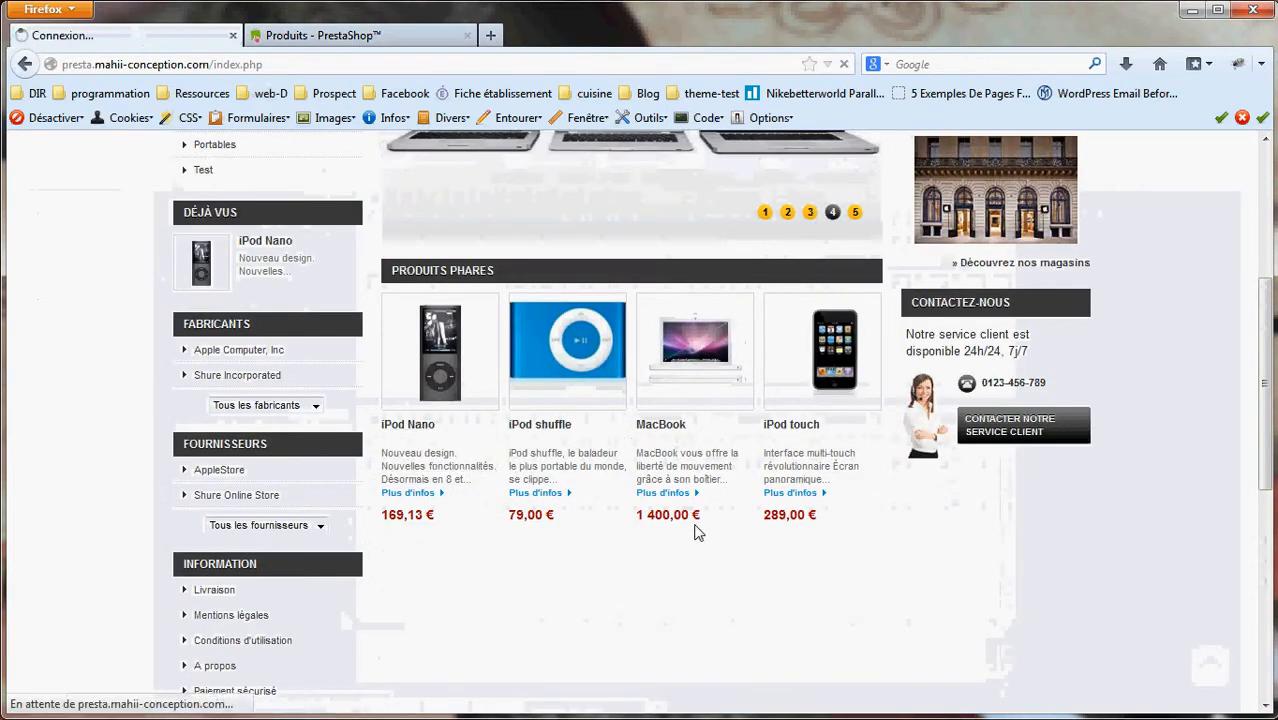
scroll(558, 500, "down", 4)
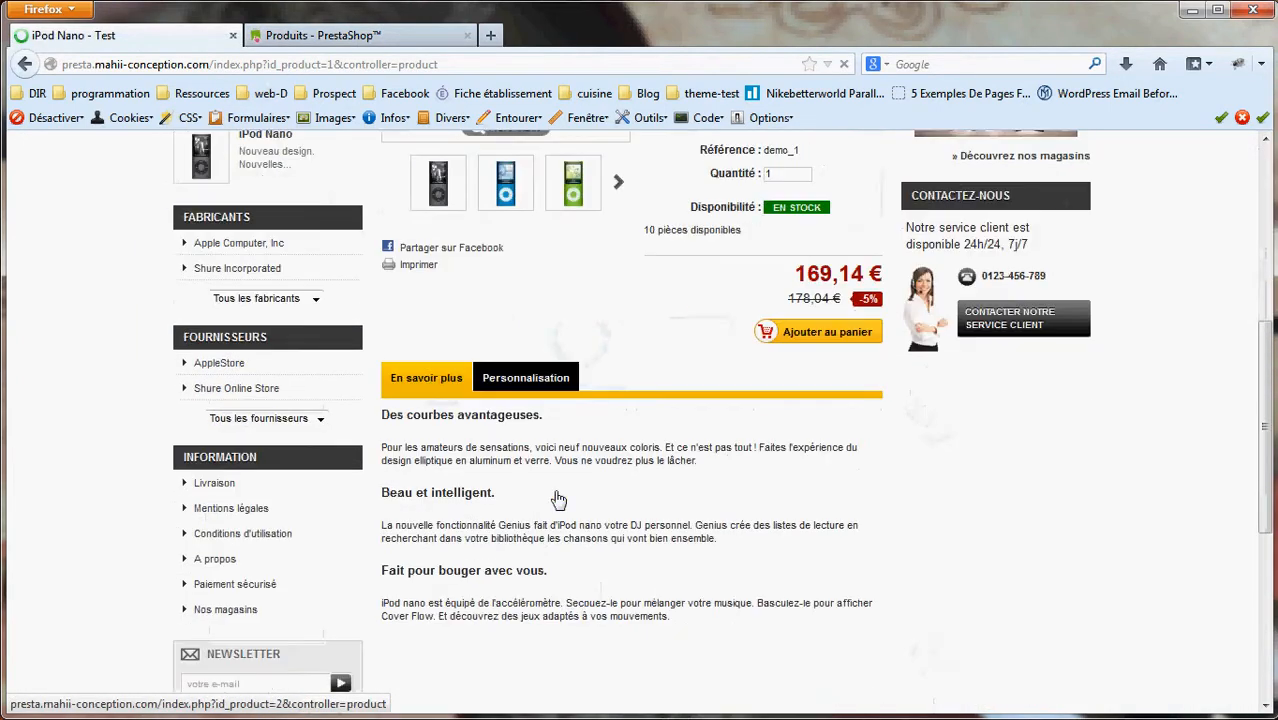
left_click(320, 35)
- Review the product's tags and compare them with the tag block in the storefront
scroll(575, 537, "down", 1)
scroll(575, 537, "down", 2)
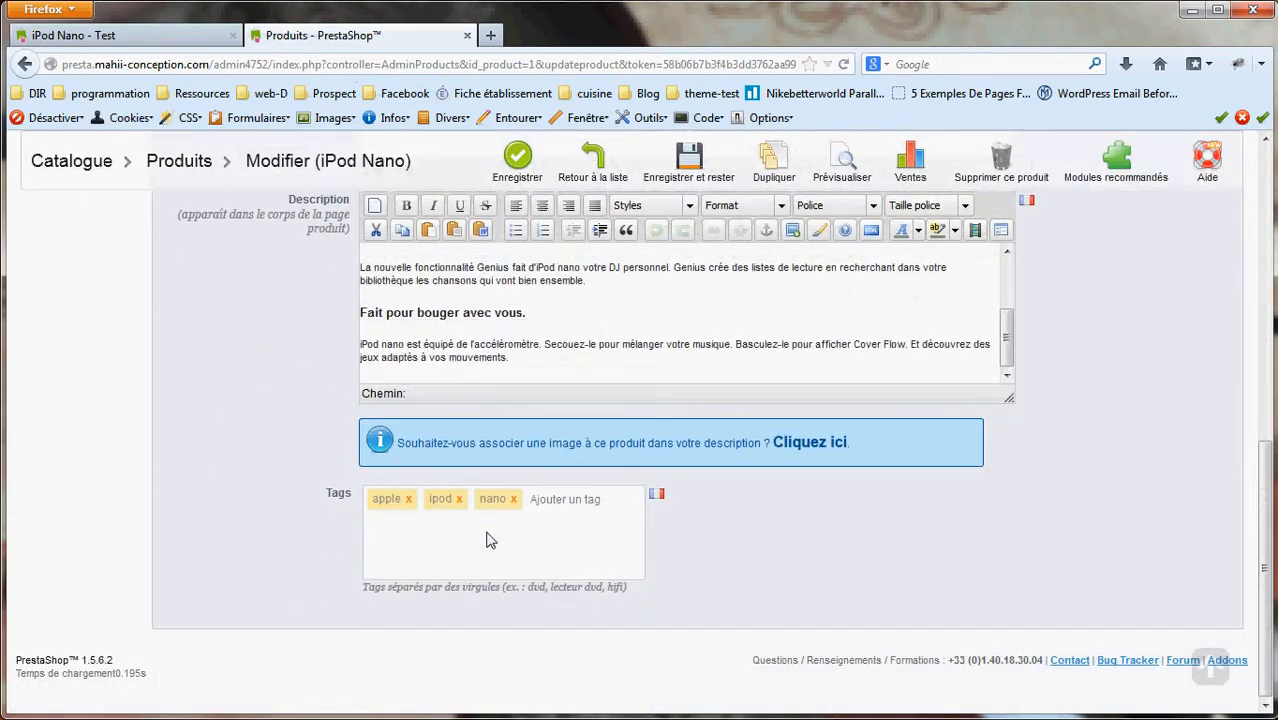
left_click(160, 35)
scroll(330, 430, "up", 8)
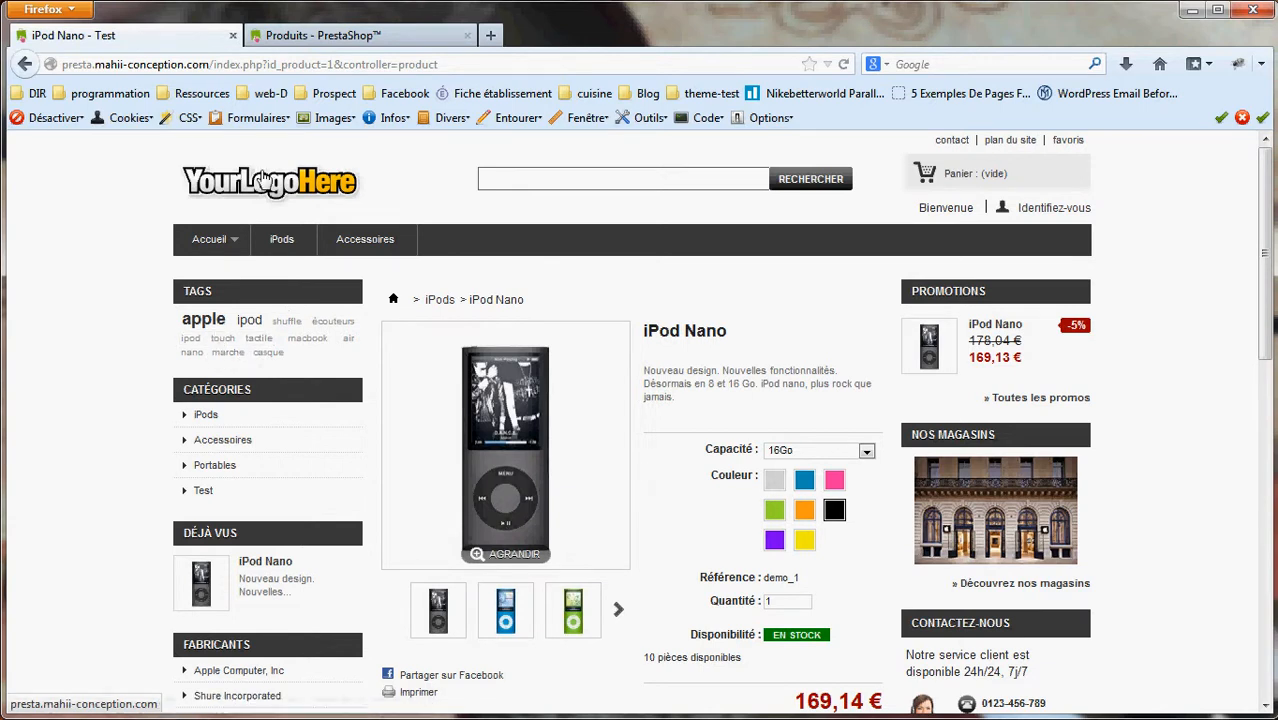
left_click(338, 38)
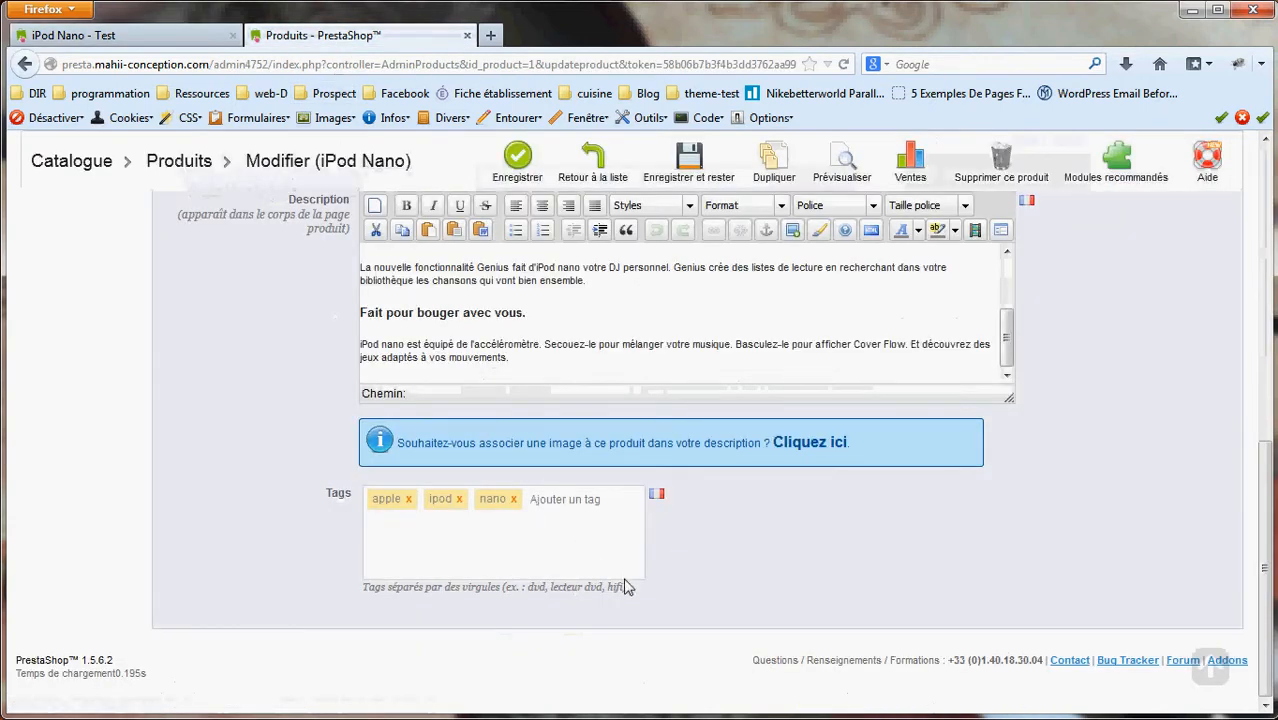
- Open the iPod Nano's price settings and view the available tax rules, keeping FR Taux réduit (7%)
scroll(628, 588, "up", 10)
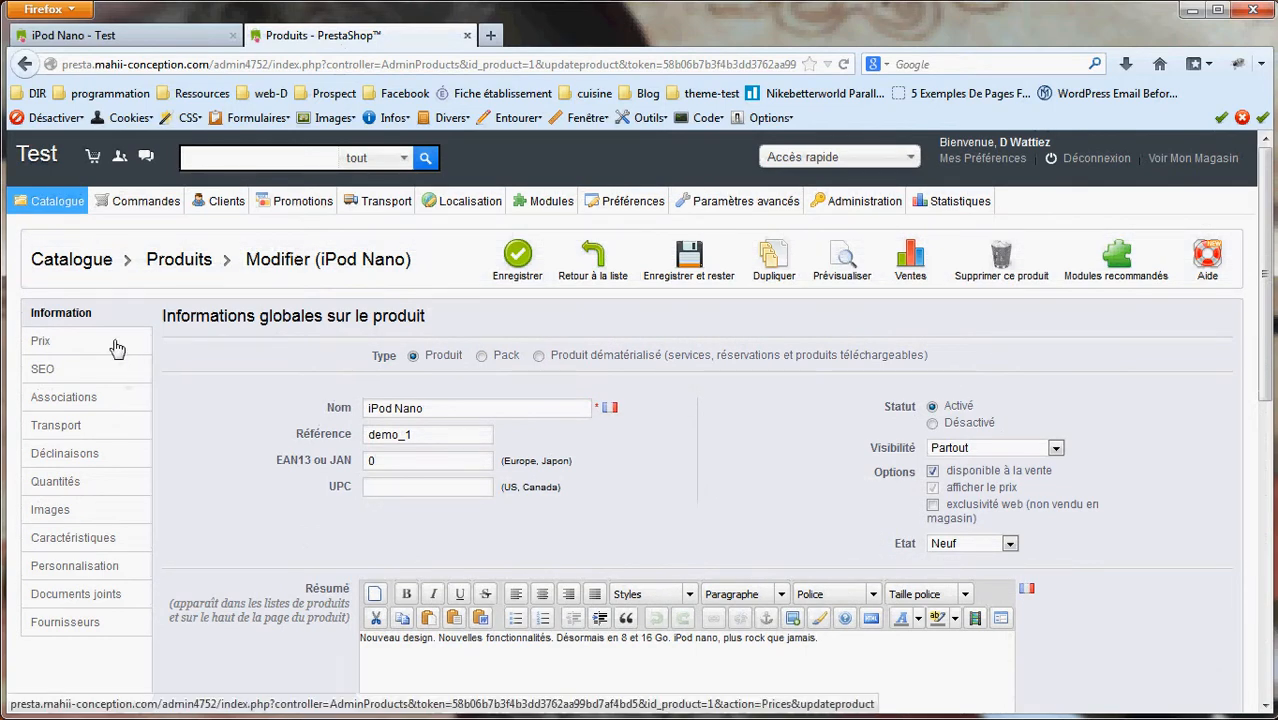
left_click(115, 347)
scroll(400, 390, "down", 2)
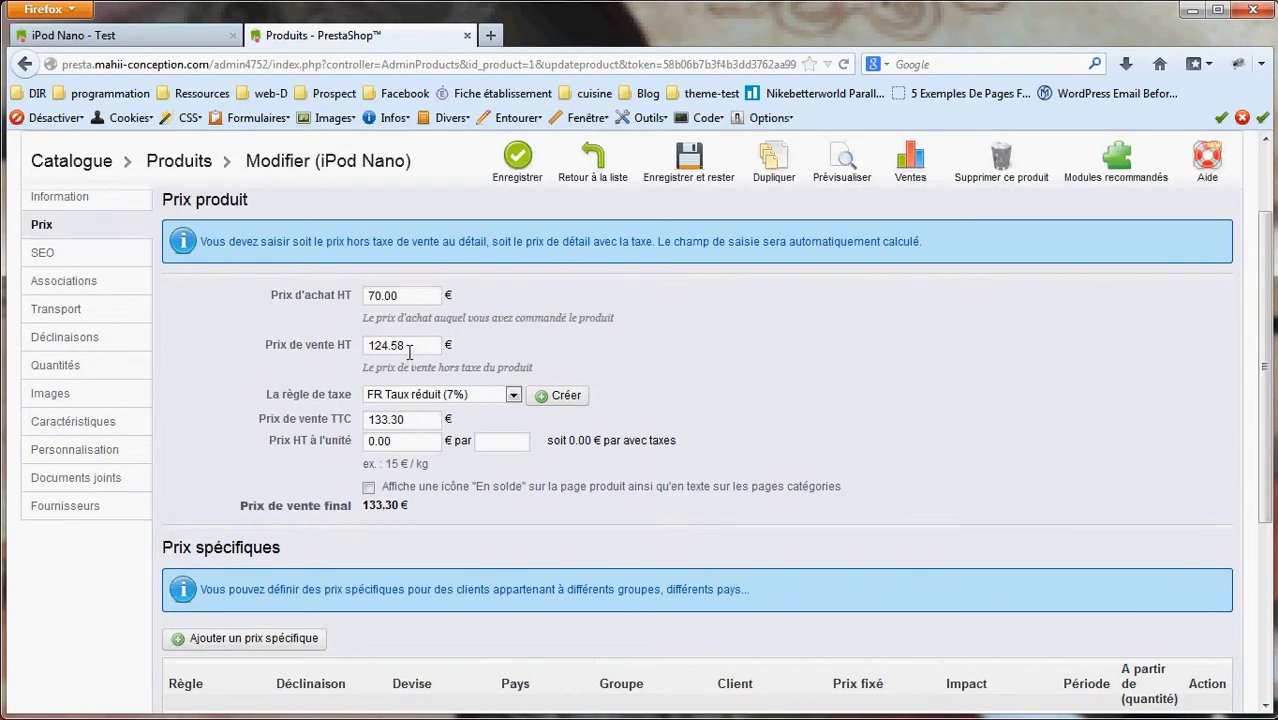
left_click(460, 397)
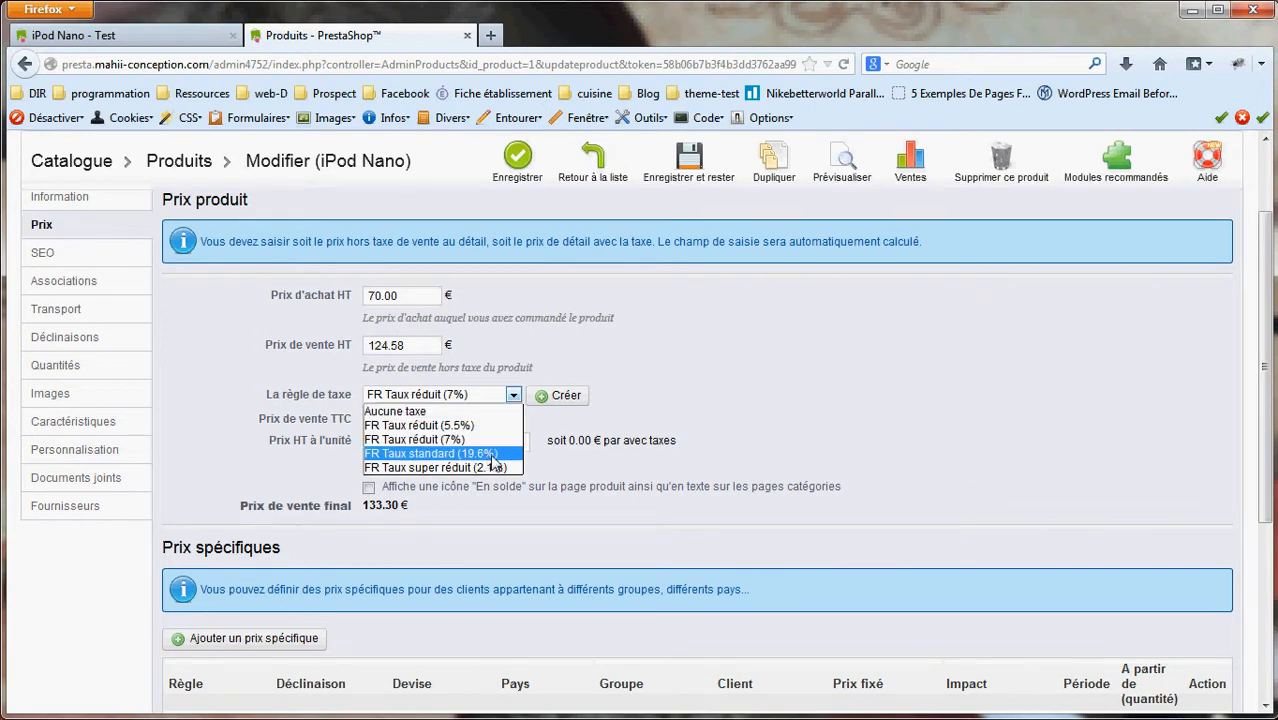
left_click(577, 402)
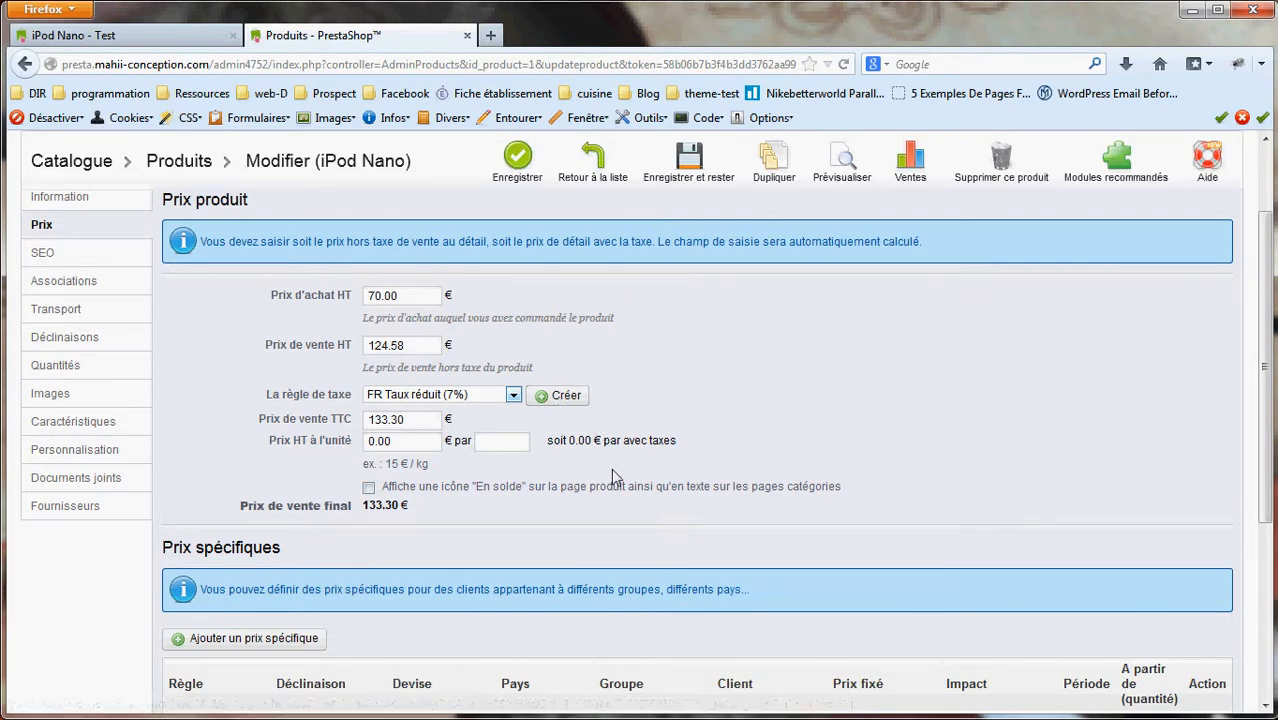
- Review the iPod Nano's available tax rules, the "En solde" display option and the existing specific prices
left_click(512, 395)
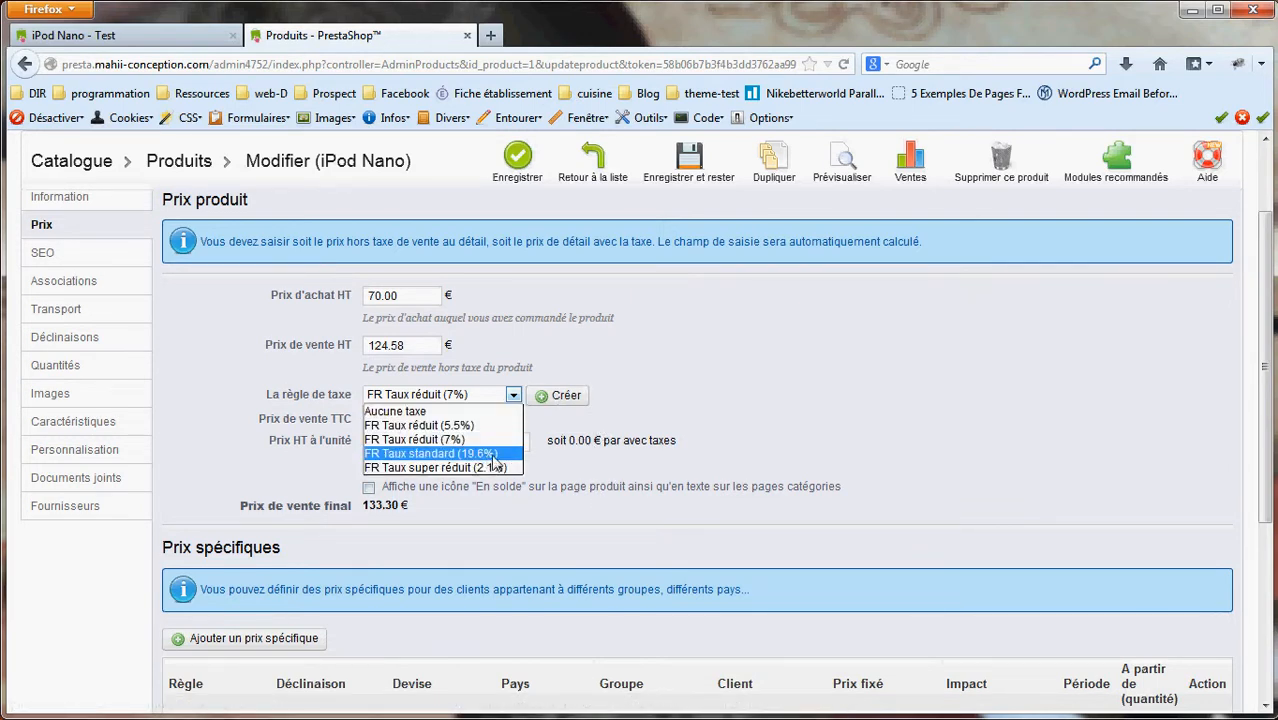
left_click(590, 430)
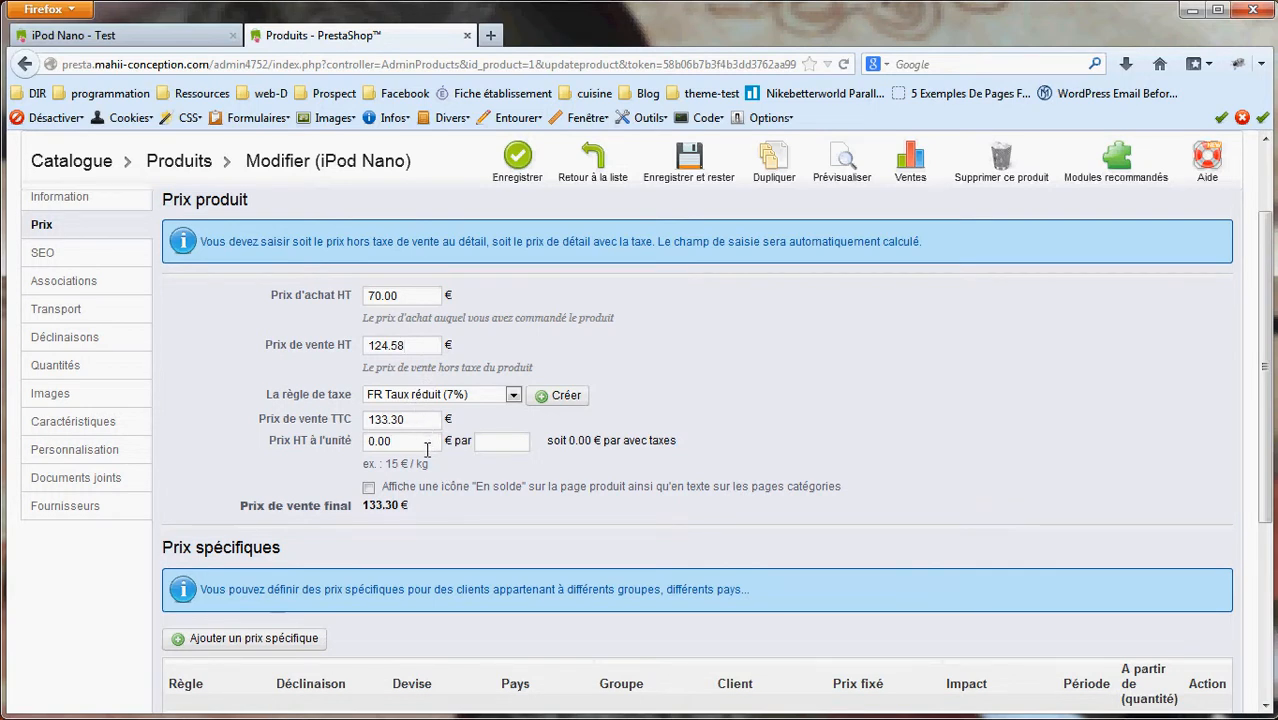
scroll(418, 507, "down", 2)
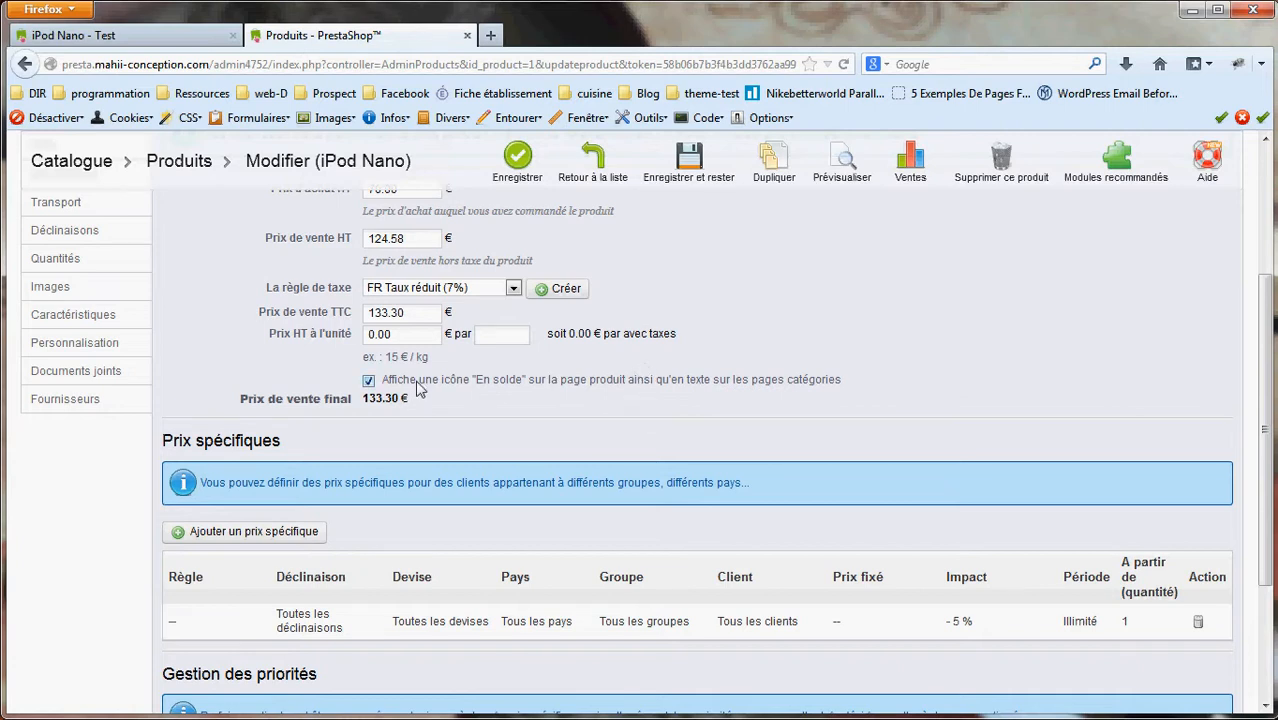
scroll(428, 448, "down", 4)
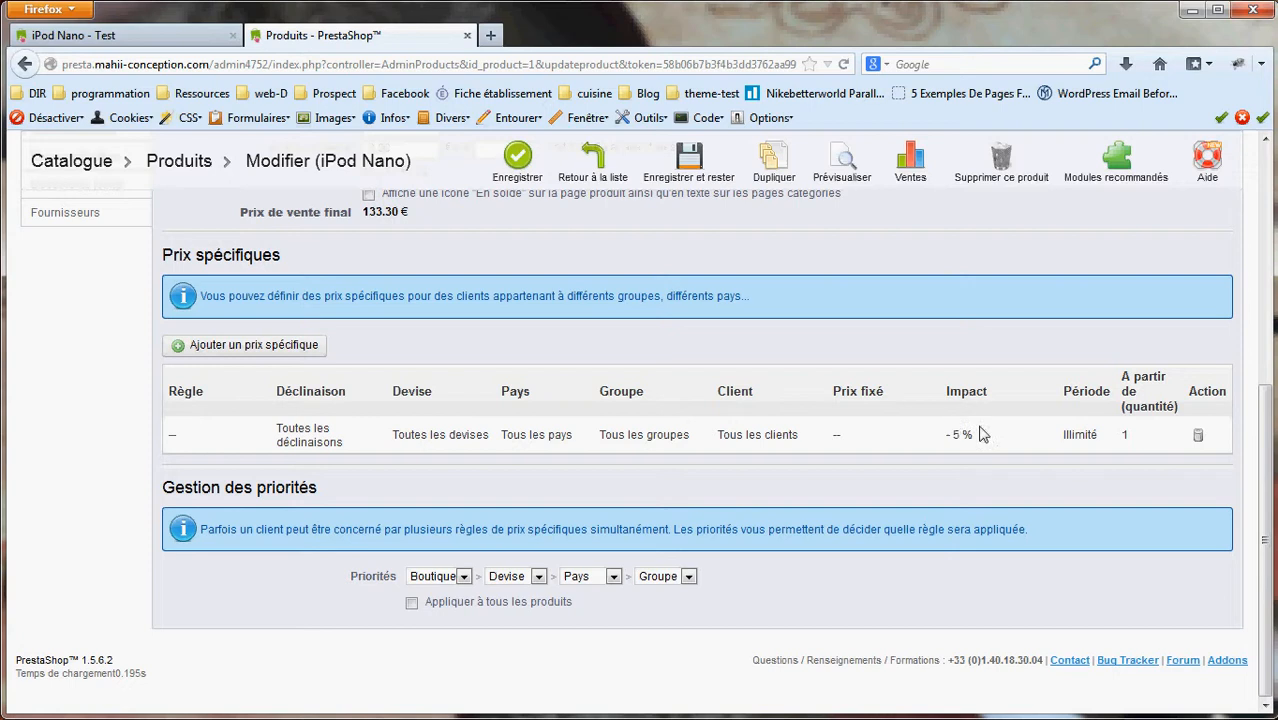
- Start a new specific price for the Visiteur group and the 8Go - Orange combination
left_click(250, 347)
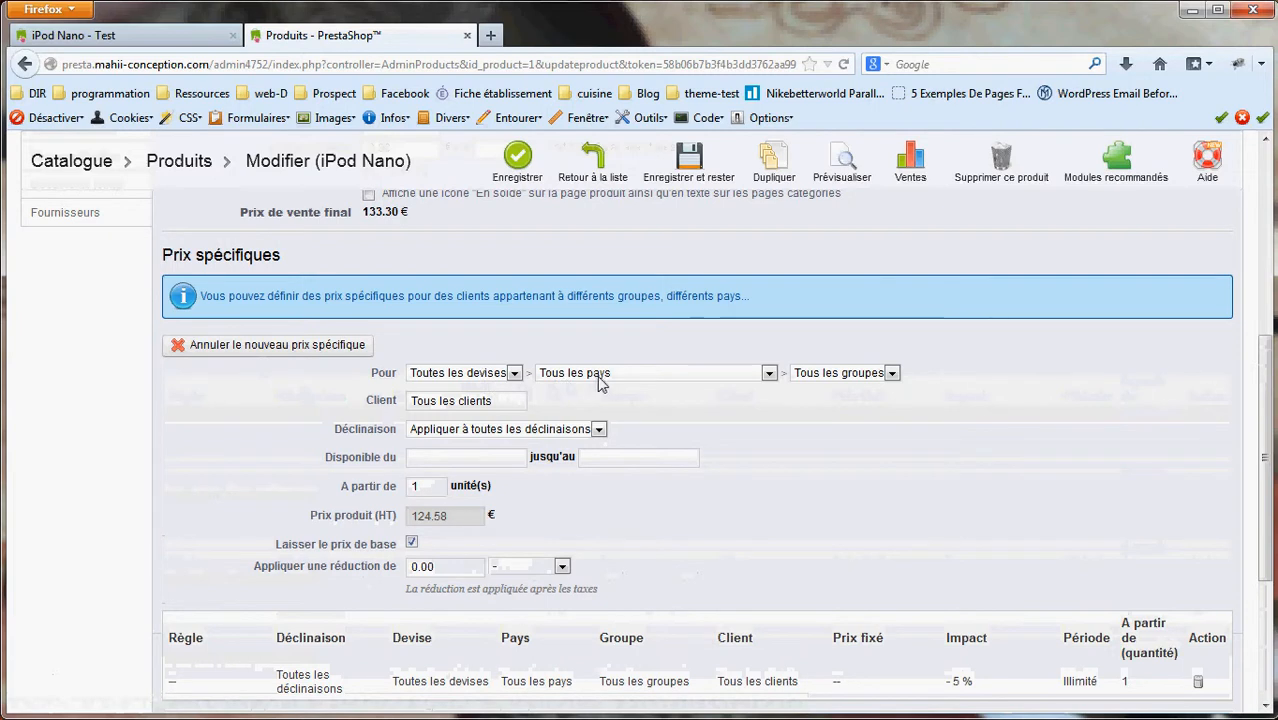
left_click(840, 373)
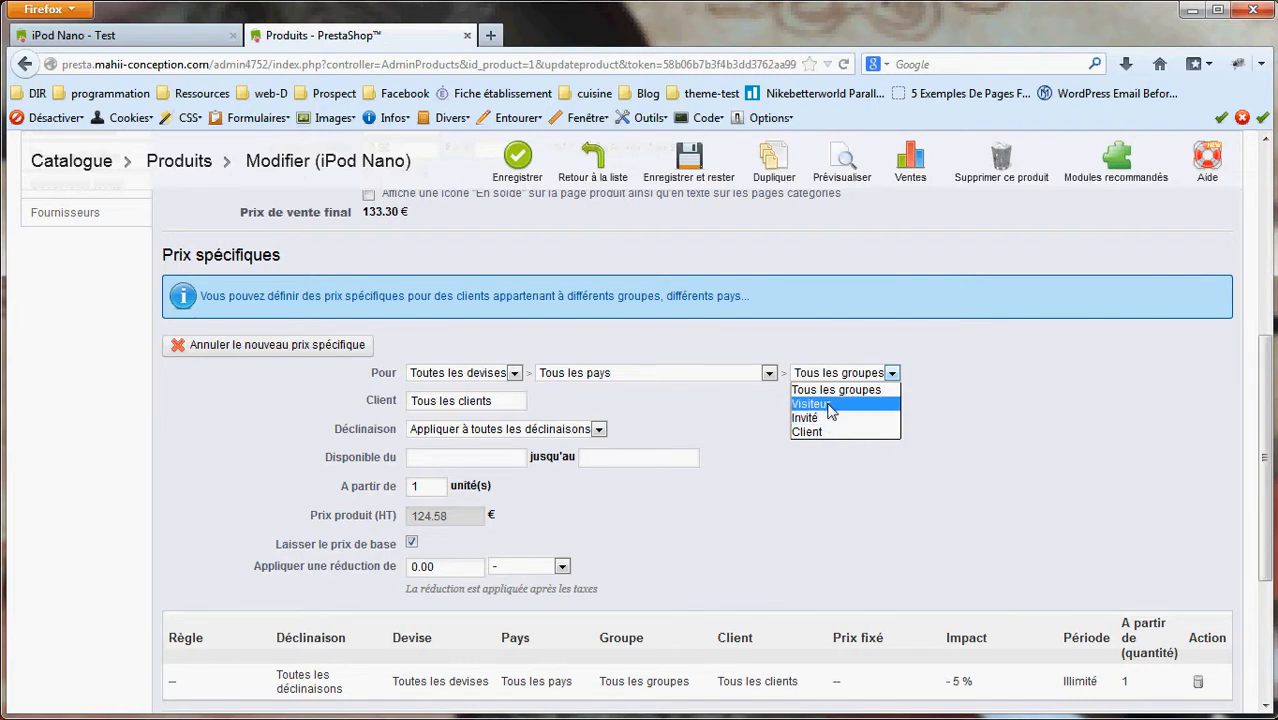
left_click(811, 404)
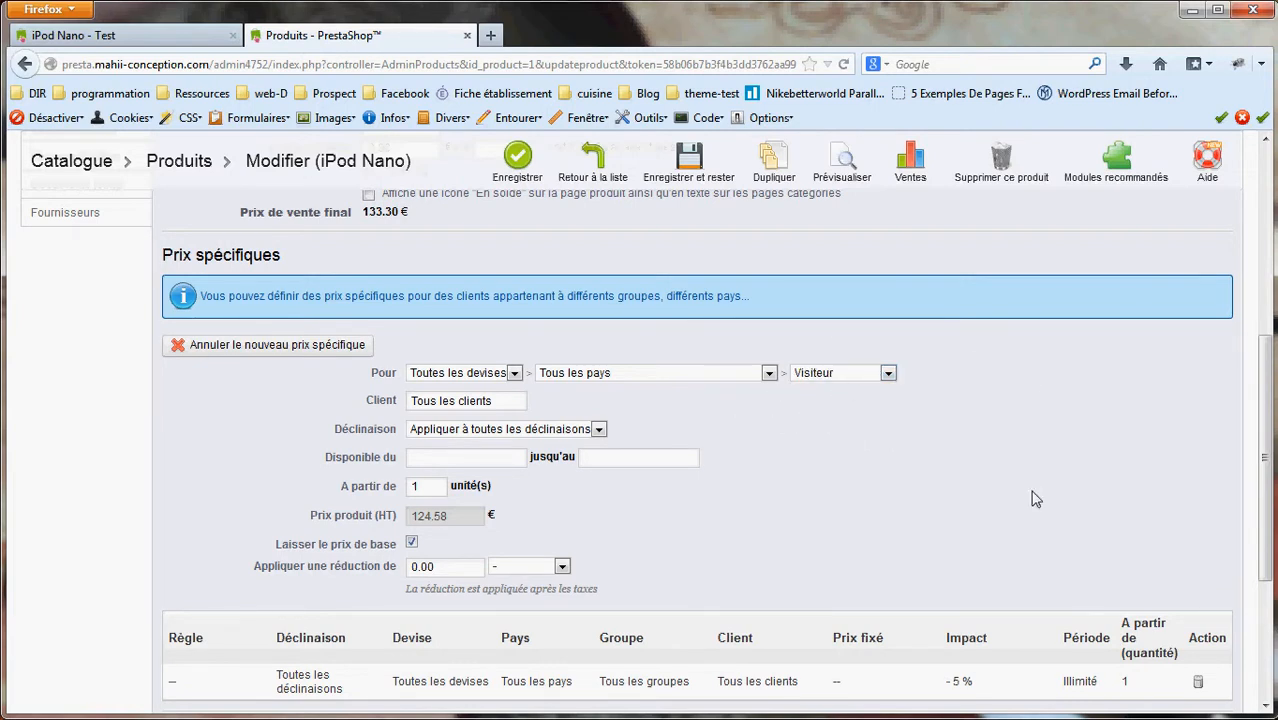
left_click(518, 400)
left_click(621, 407)
left_click(518, 432)
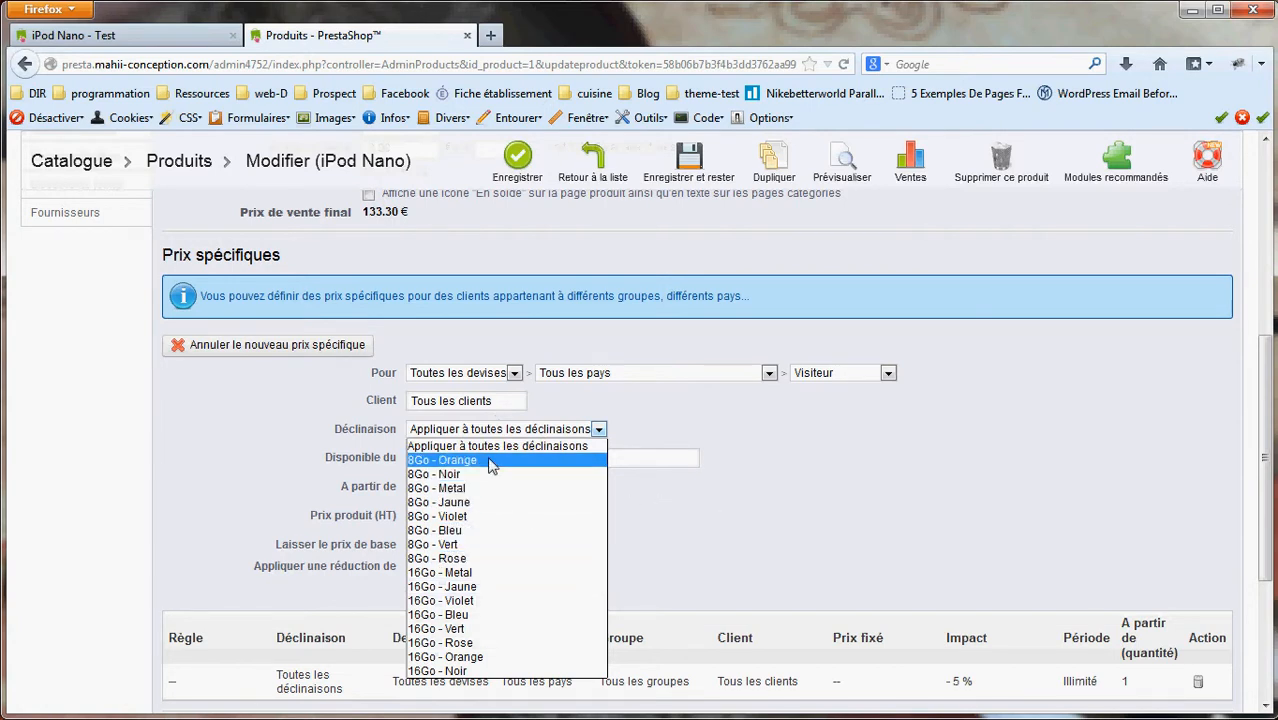
left_click(492, 461)
left_click(514, 457)
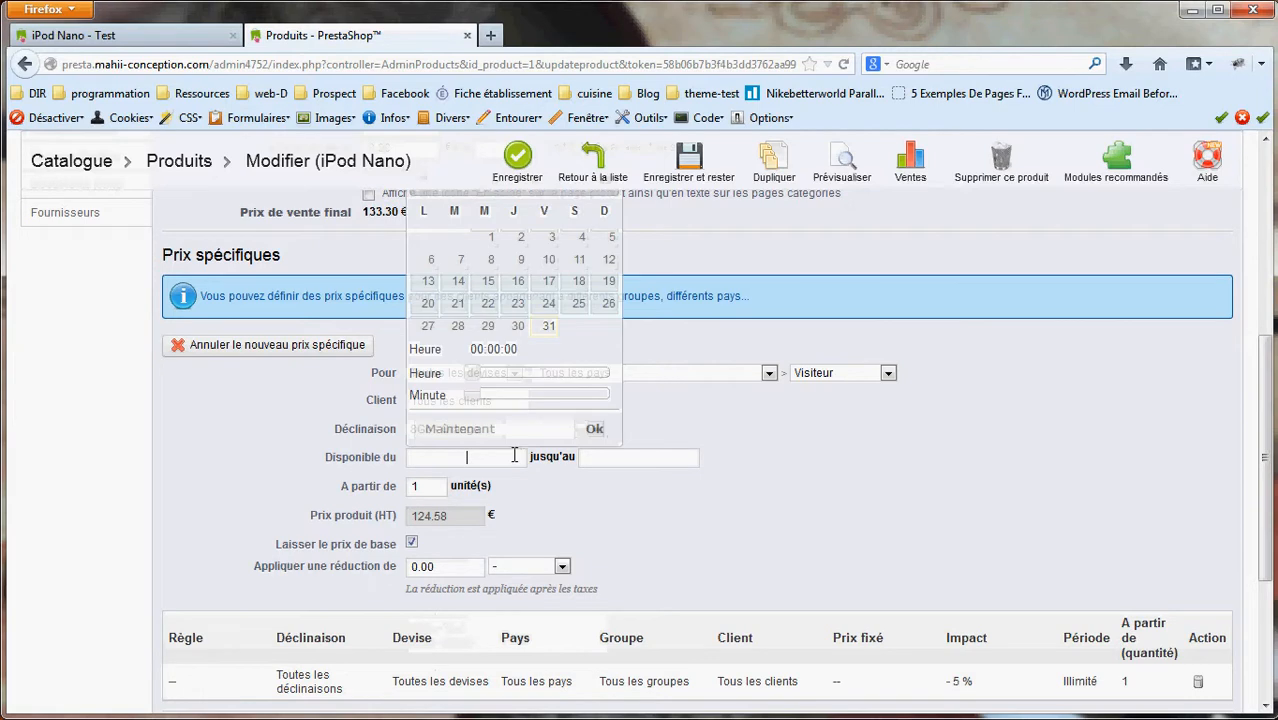
left_click(640, 493)
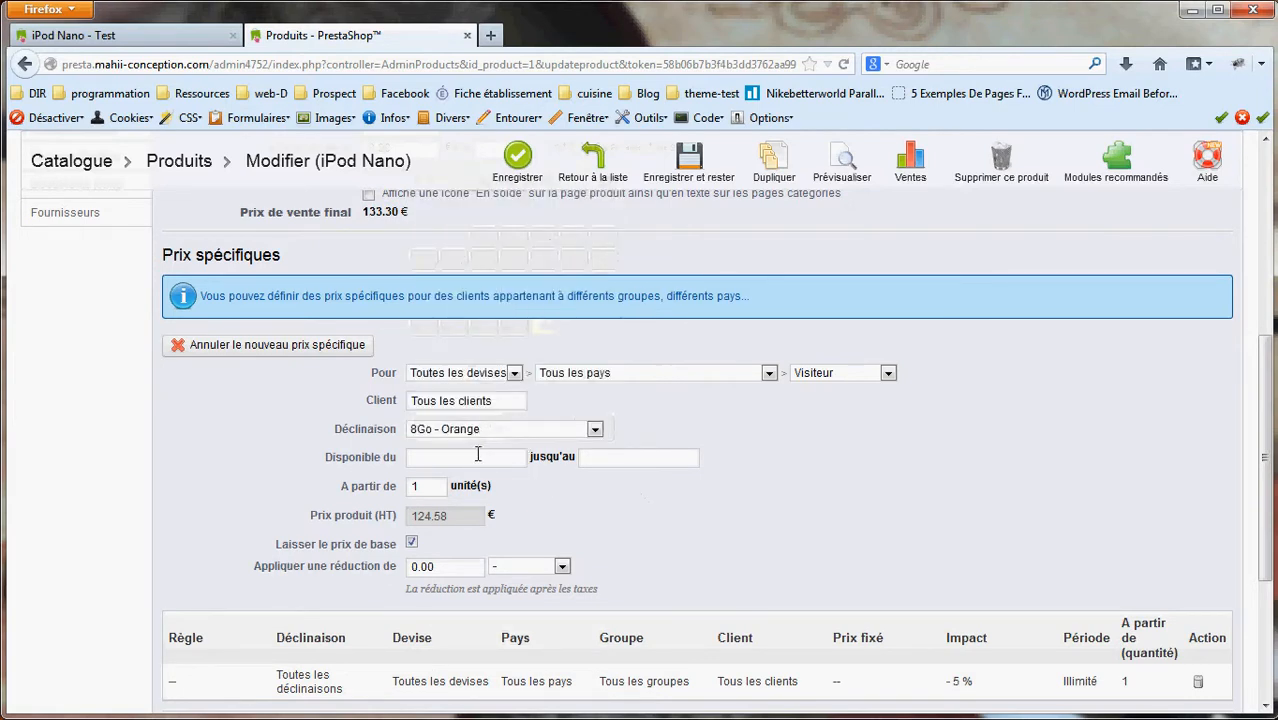
left_click(502, 457)
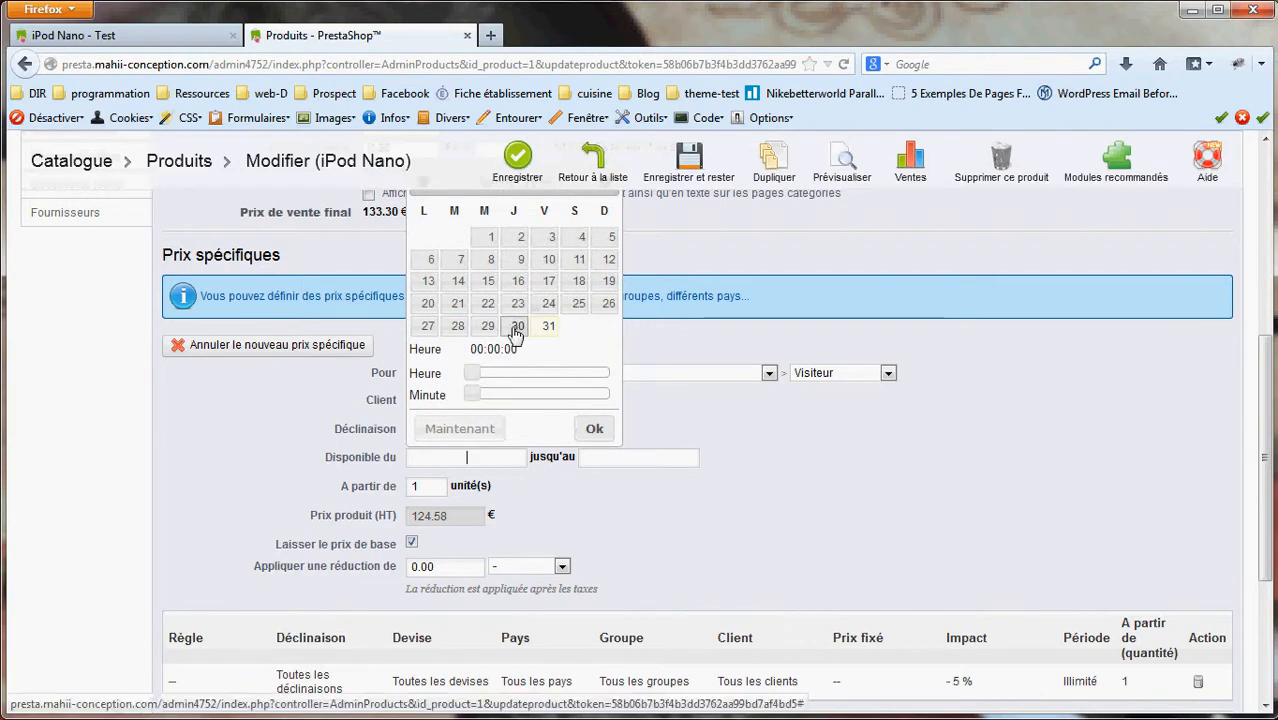
left_click(518, 326)
left_click(634, 459)
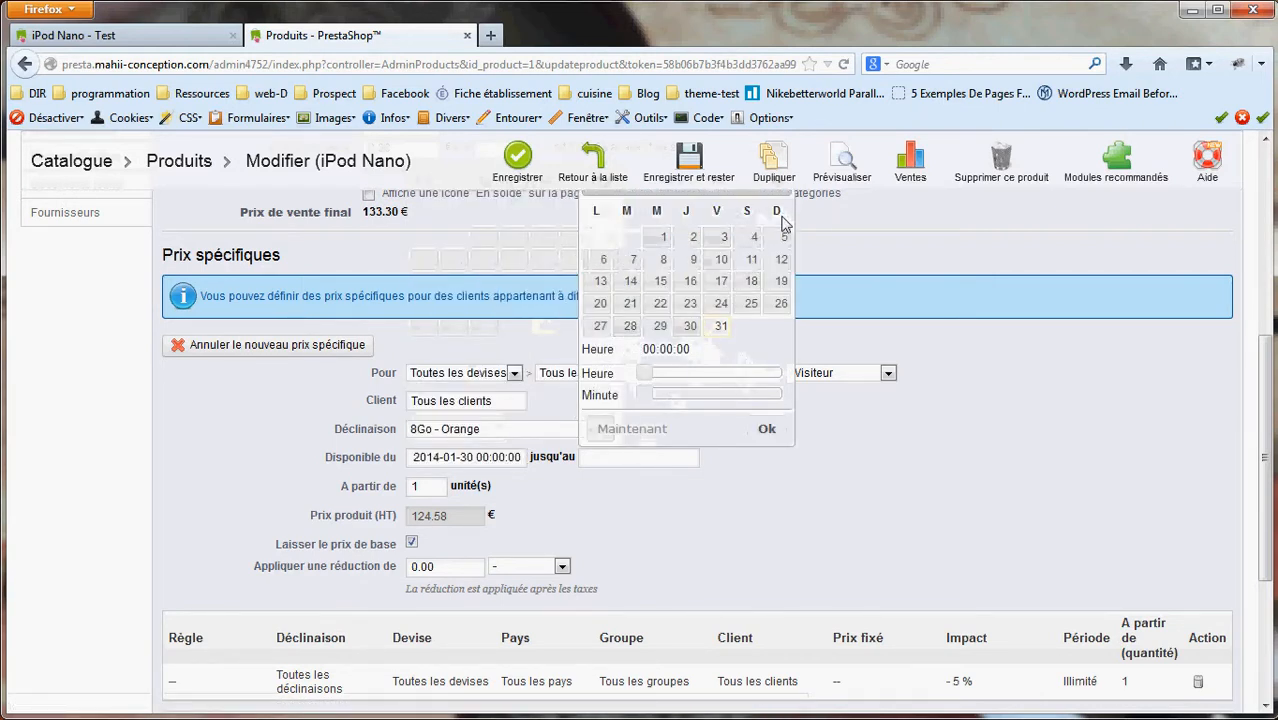
scroll(695, 365, "down", 2)
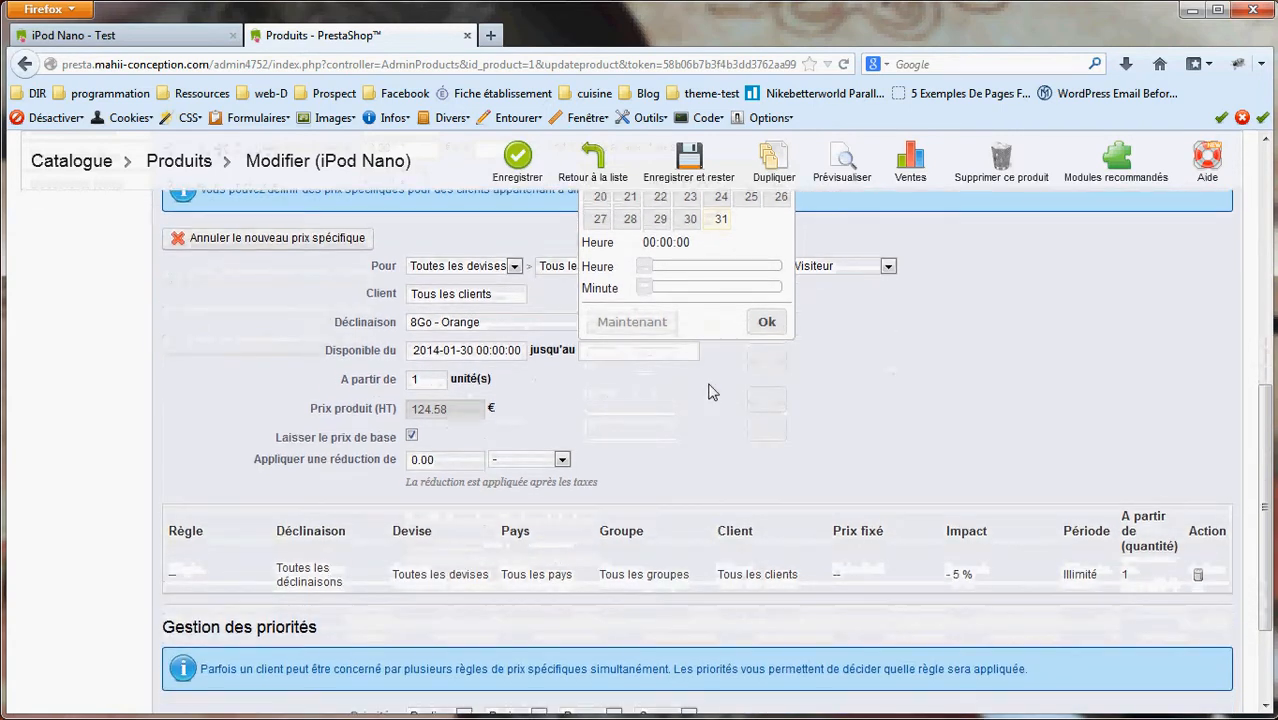
scroll(713, 391, "up", 2)
left_click(767, 431)
left_click(676, 458)
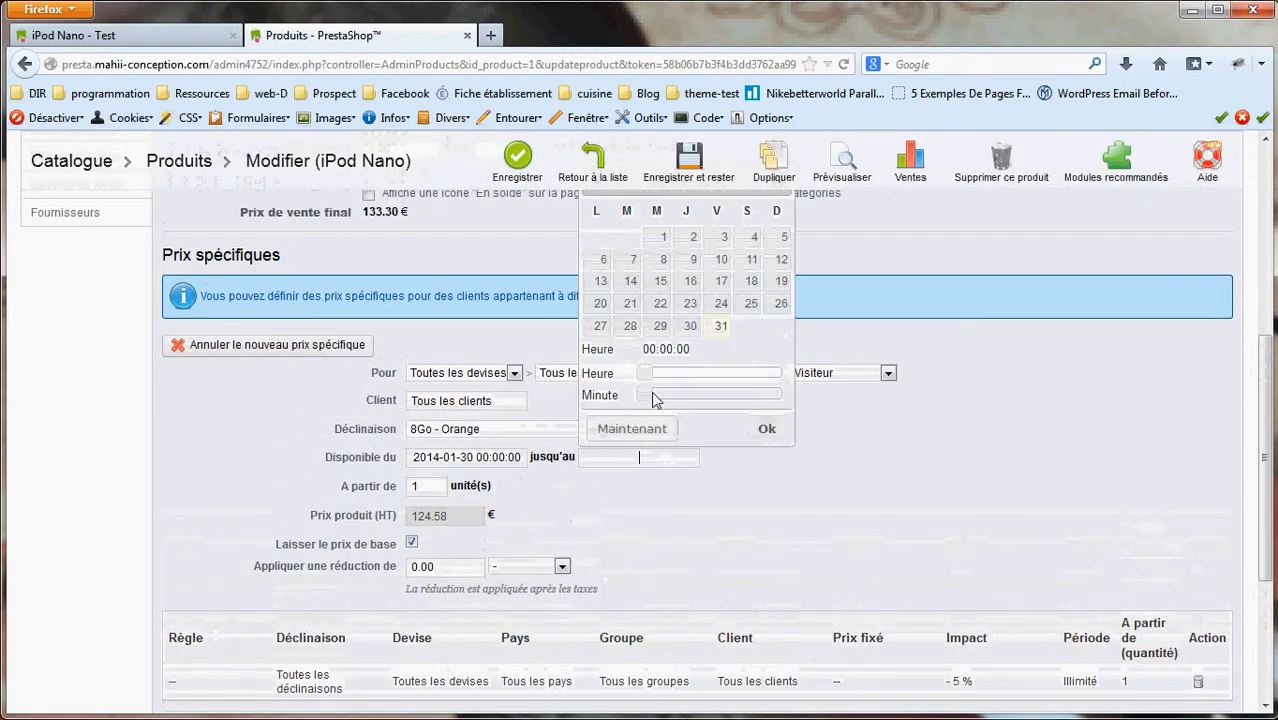
left_click(720, 326)
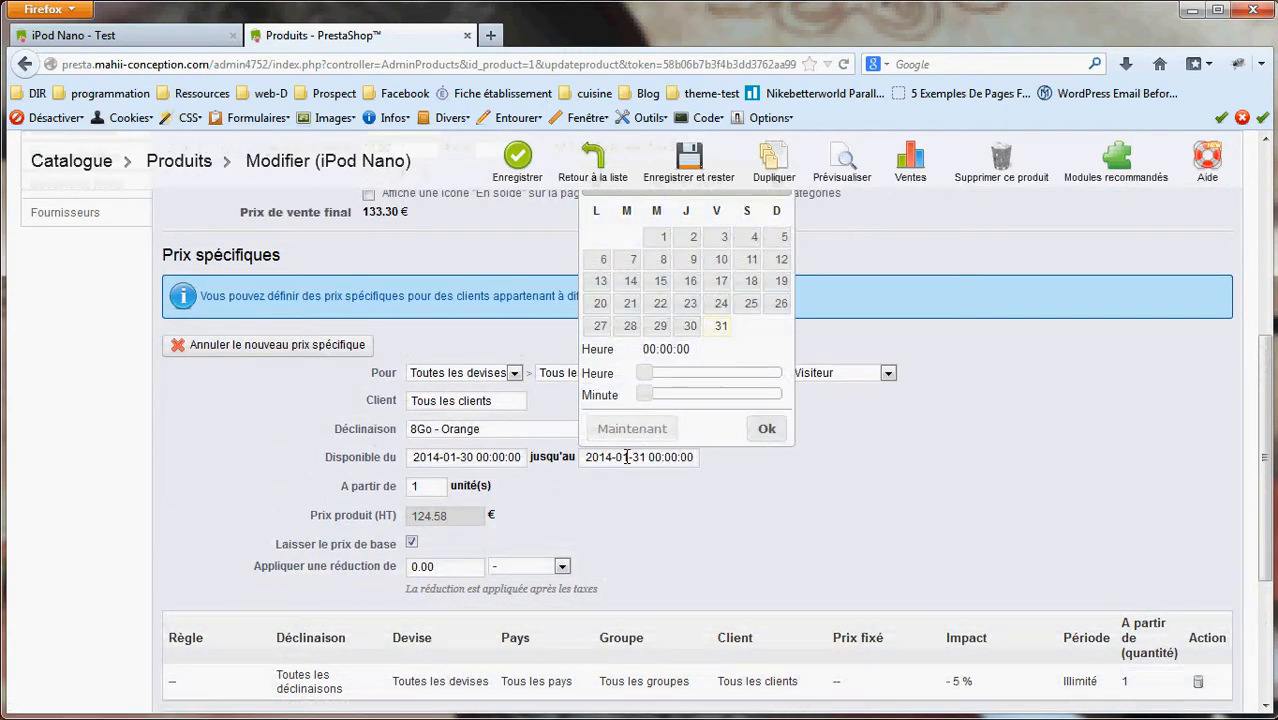
left_click_drag(628, 457, 621, 457)
type("2")
left_click_drag(646, 458, 632, 458)
type("14")
left_click(648, 518)
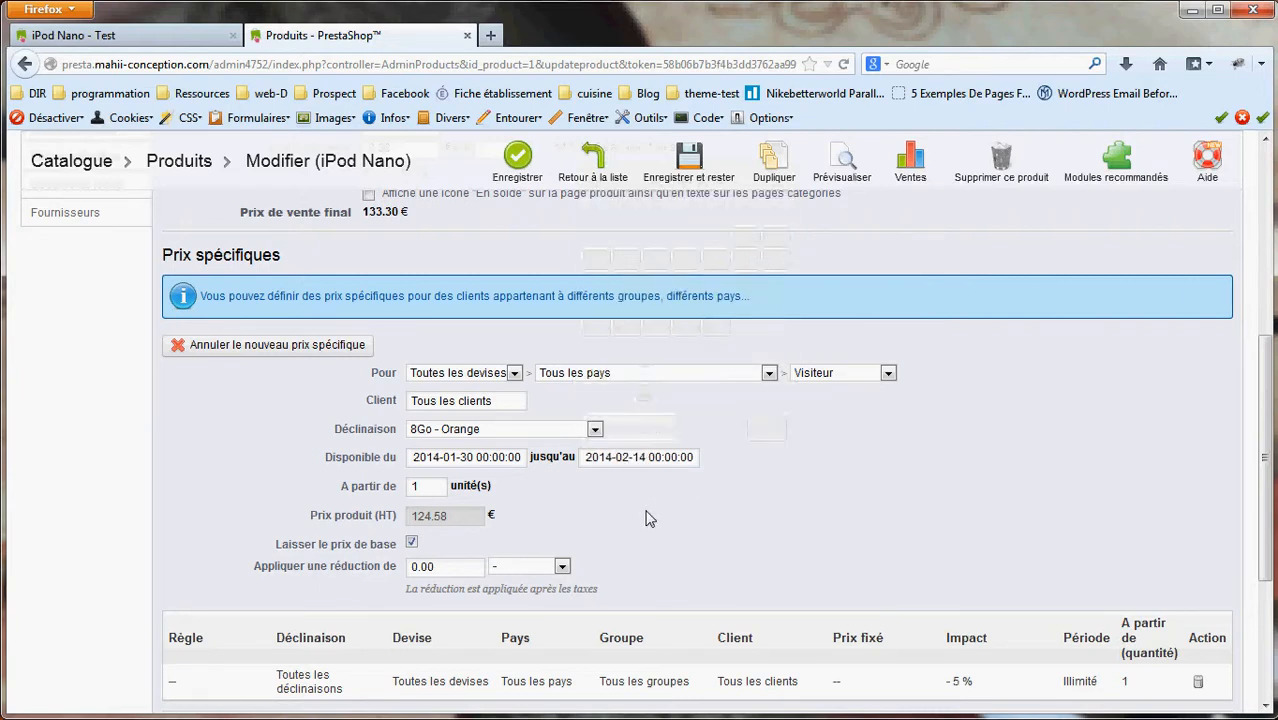
- Keep the base price and apply a reduction of 10 as Pourcentage to the new specific price
scroll(490, 516, "down", 2)
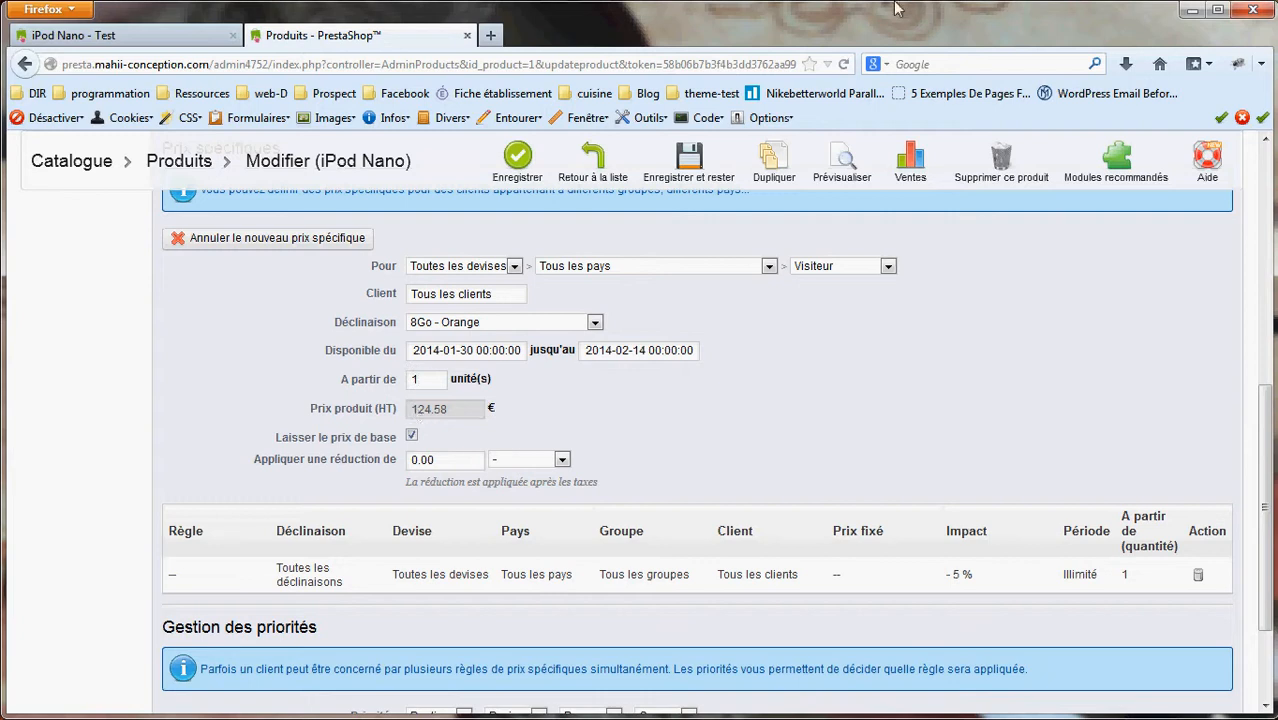
left_click(412, 437)
left_click(412, 438)
key("Tab")
type("10")
left_click(536, 462)
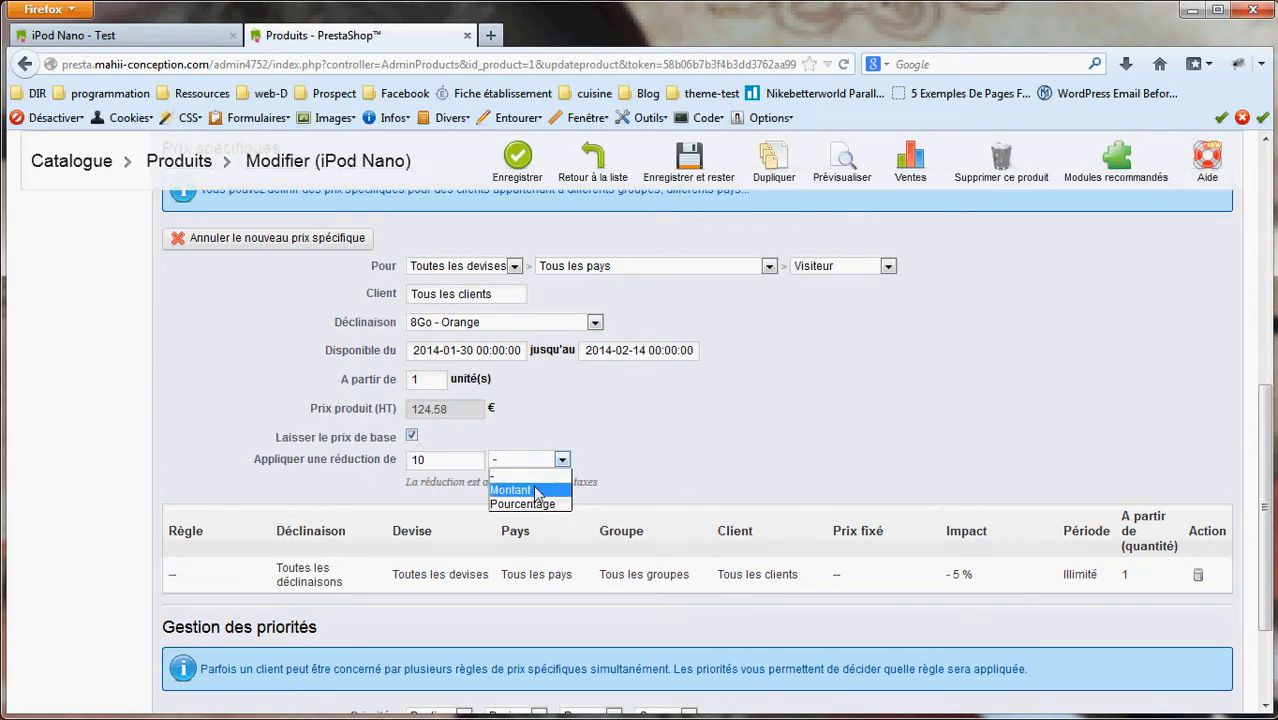
left_click(534, 505)
- Change the reduction to 100 as Montant and save the product while staying on its page
left_click_drag(443, 463, 363, 460)
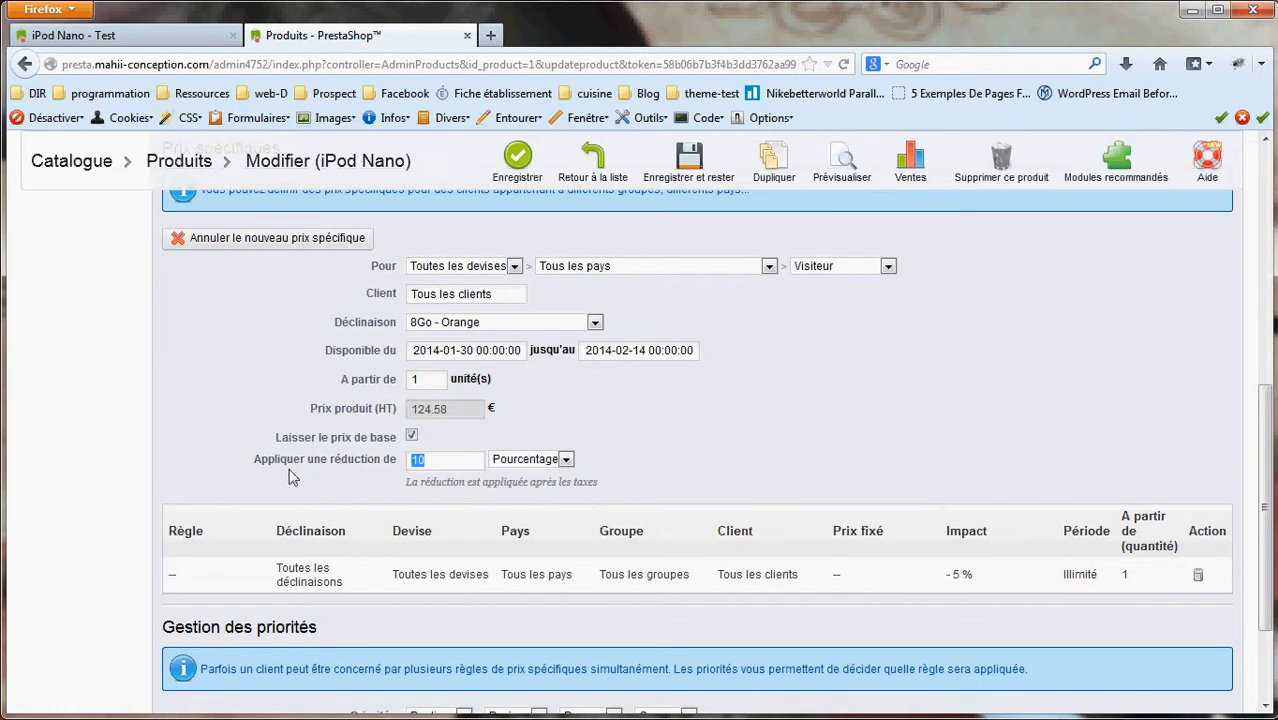
left_click(555, 462)
left_click(520, 489)
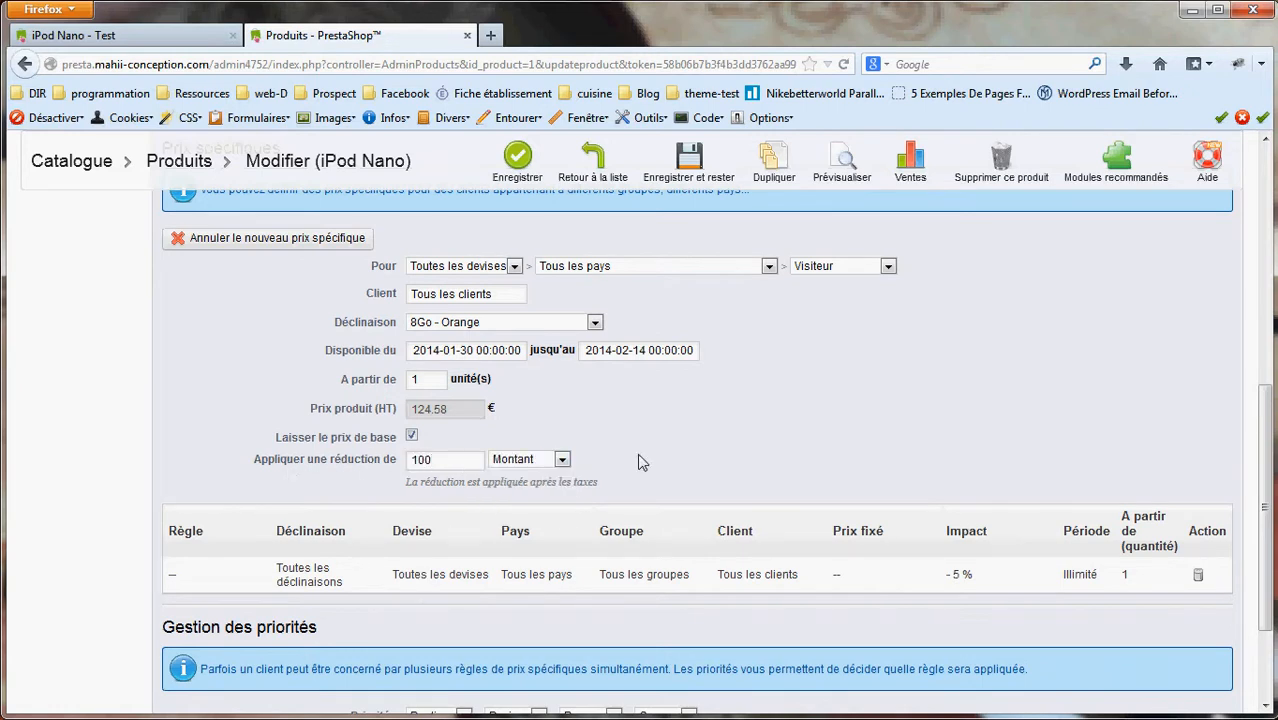
left_click(697, 162)
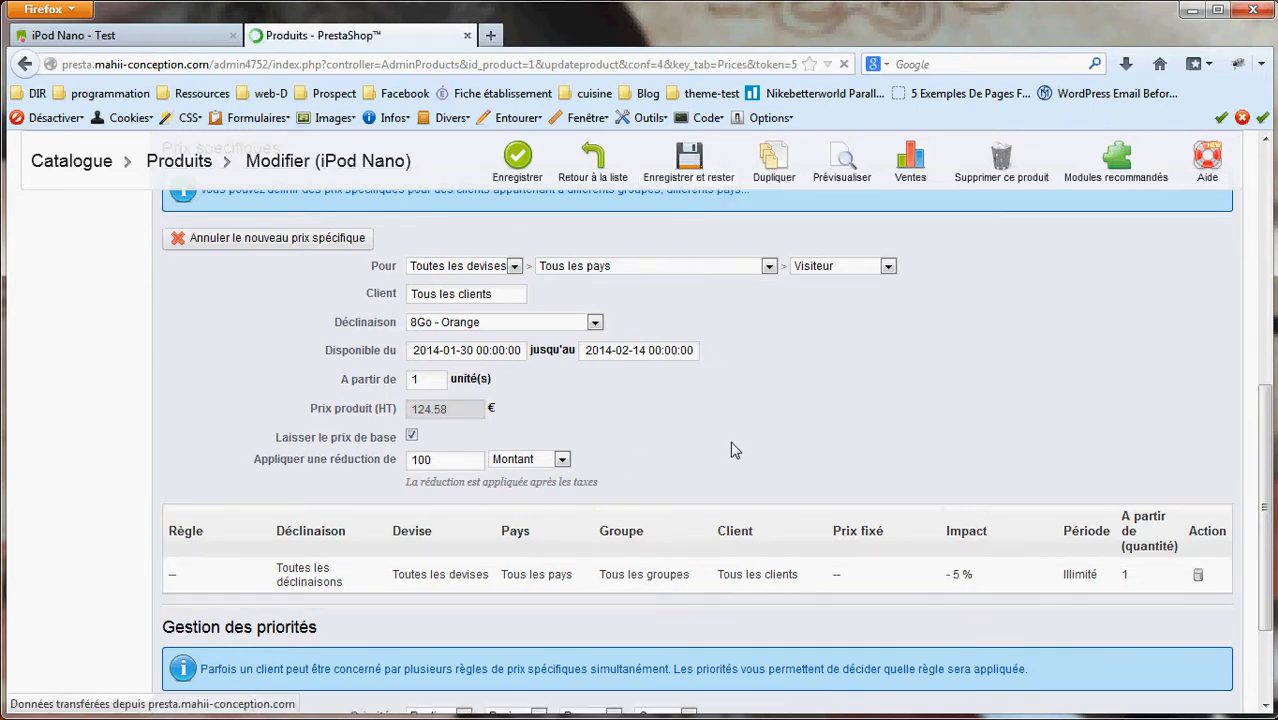
- Check the impact of the Orange - 8Go specific price for visitors and delete that rule
scroll(735, 450, "down", 2)
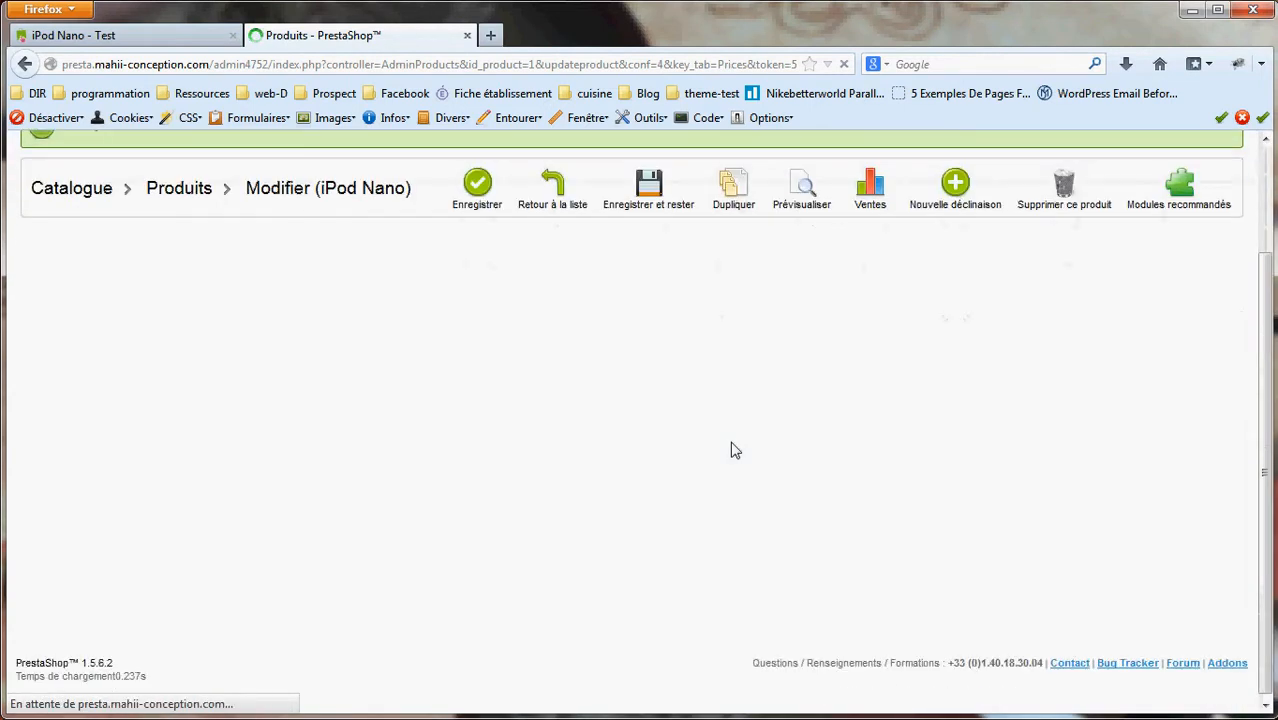
scroll(735, 450, "down", 5)
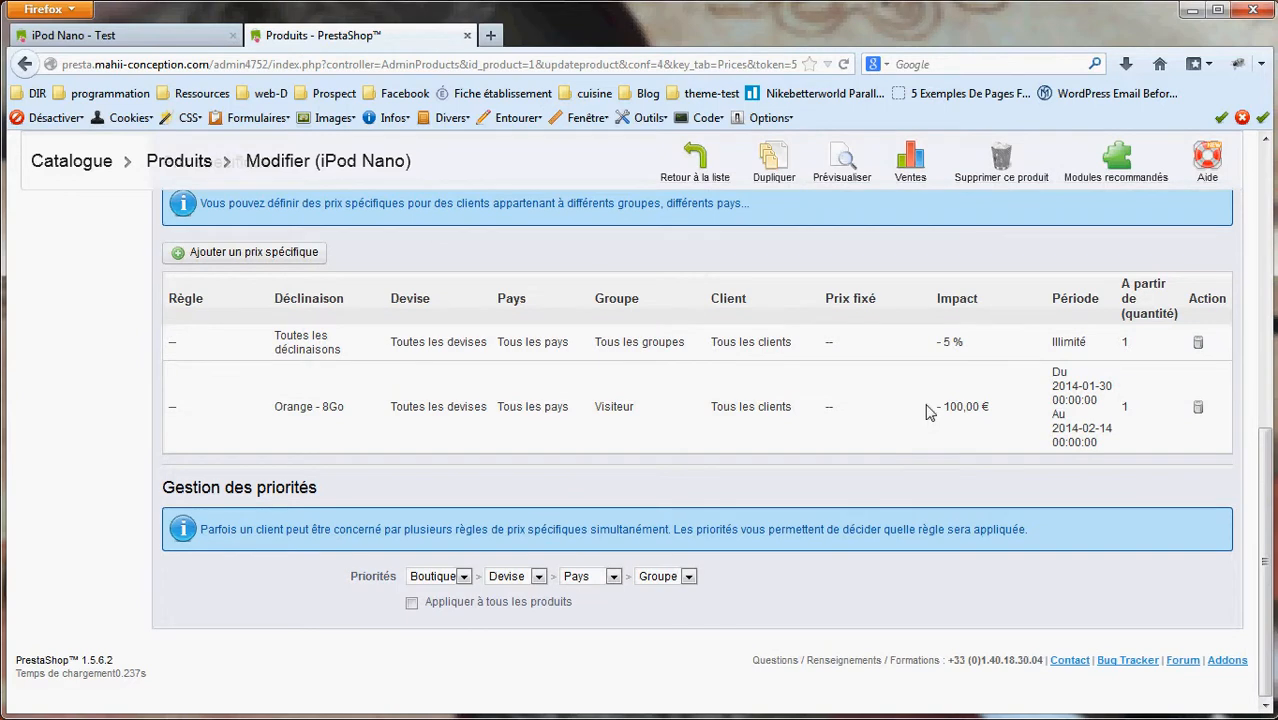
left_click_drag(928, 410, 998, 418)
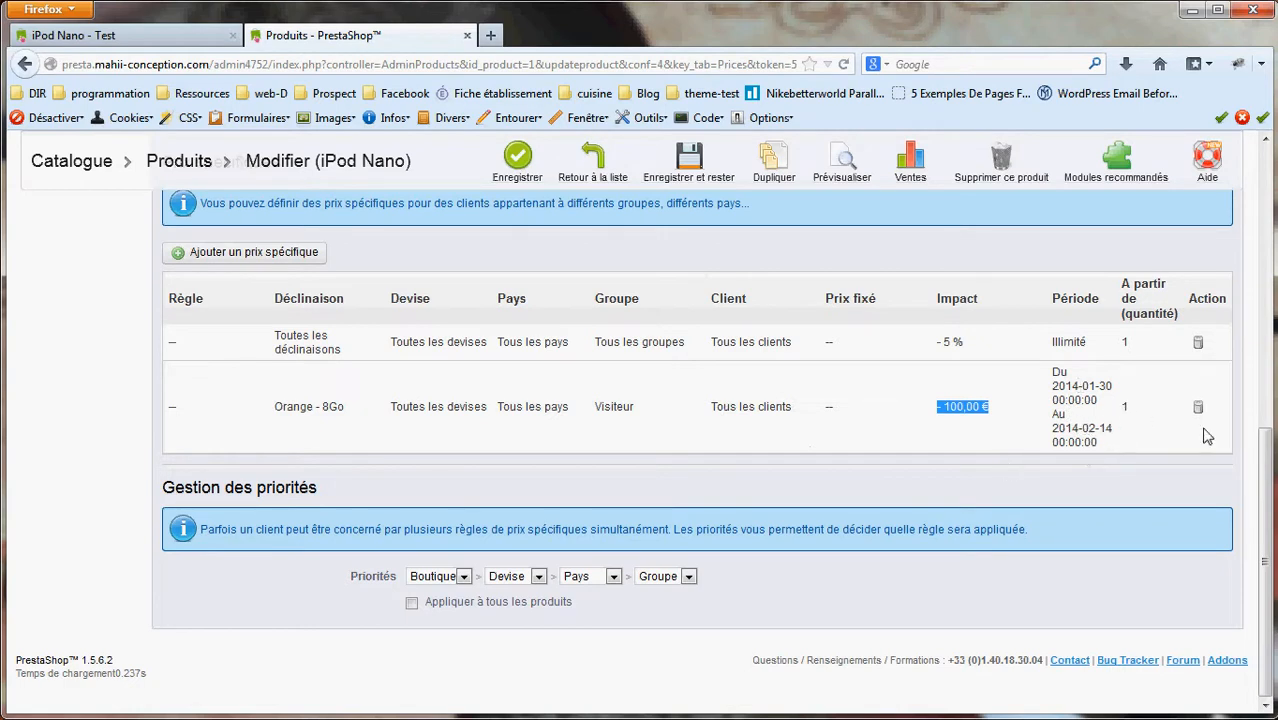
left_click(921, 422)
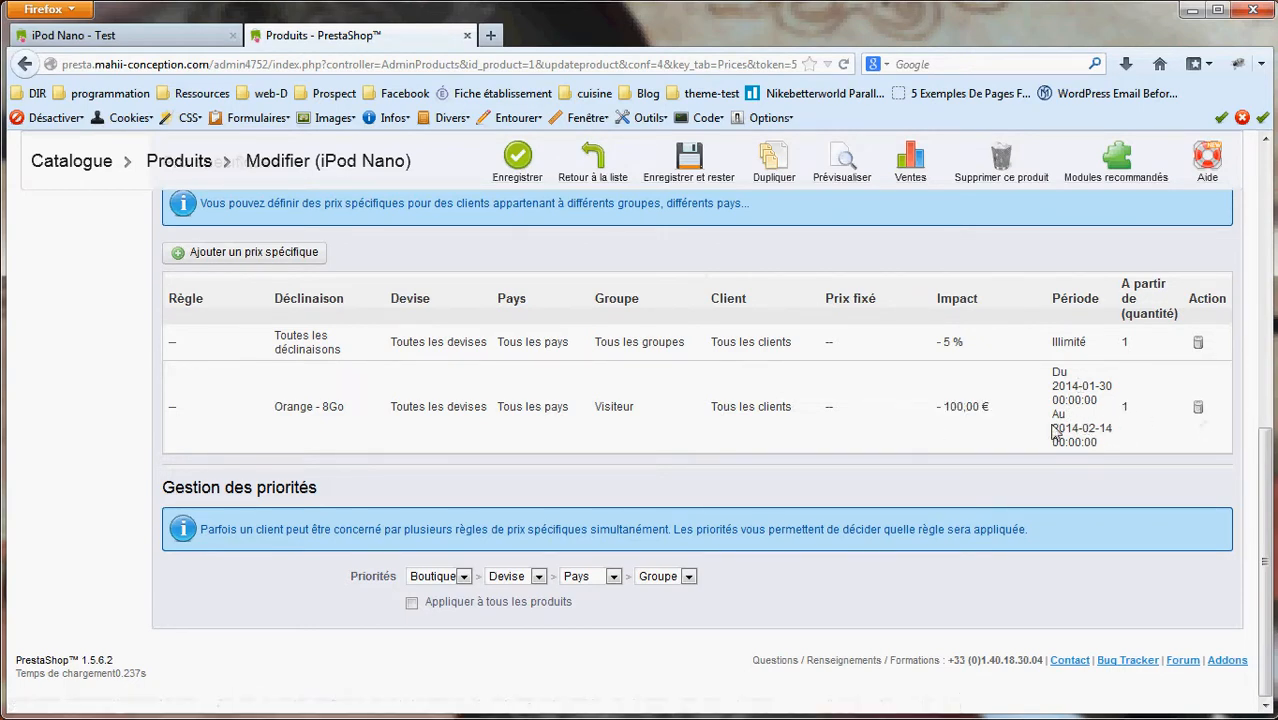
left_click(1198, 410)
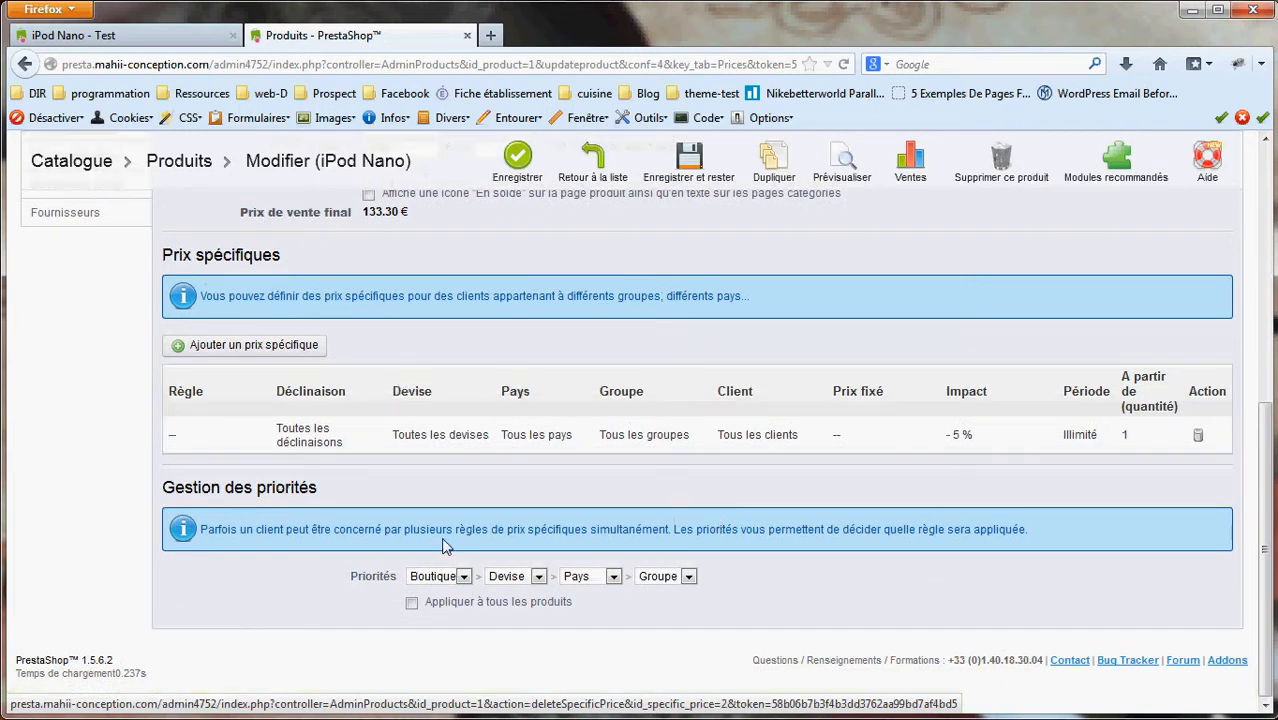
- Examine the choices for the Boutique, Devise and Pays levels of the specific price priorities, keeping their order
left_click(465, 577)
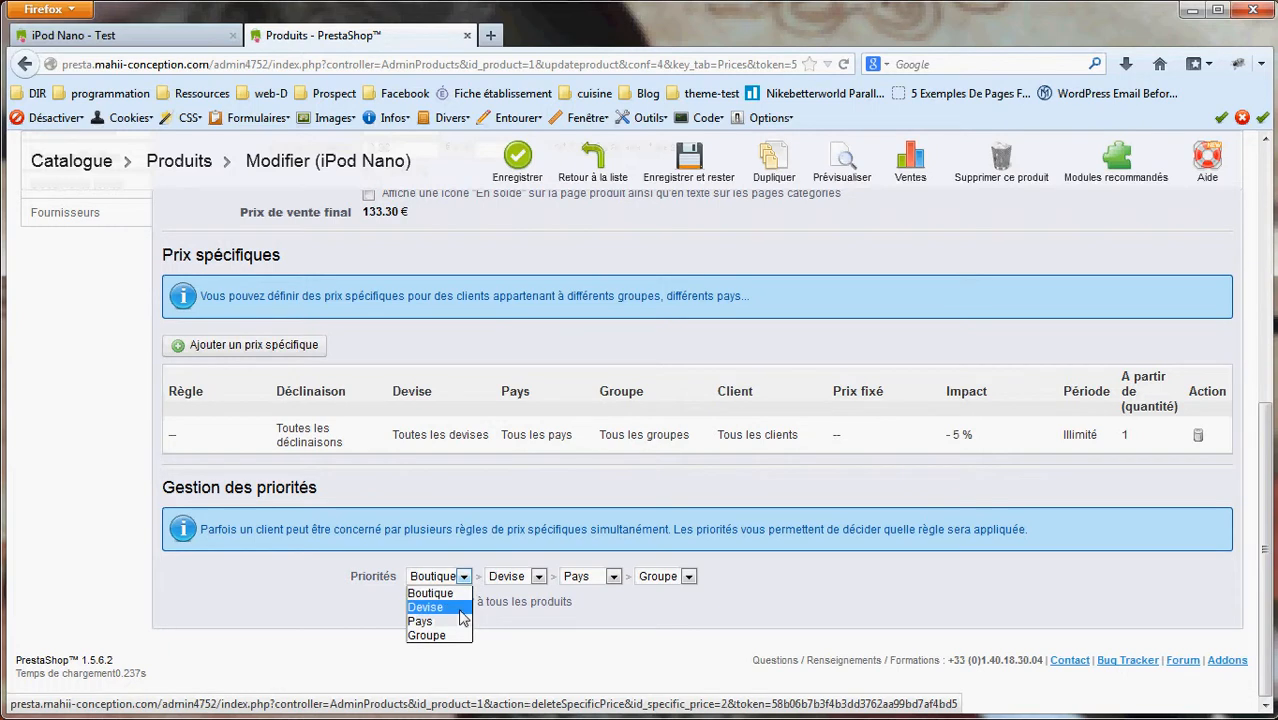
left_click(521, 572)
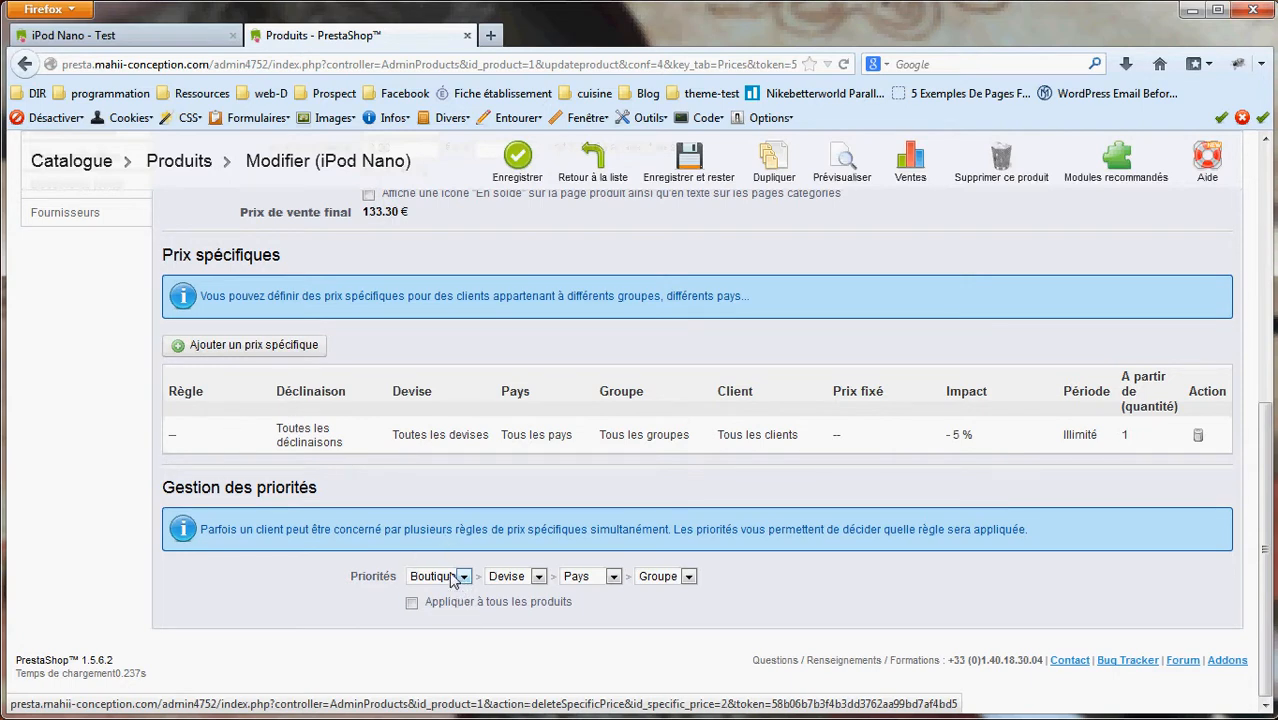
left_click(525, 578)
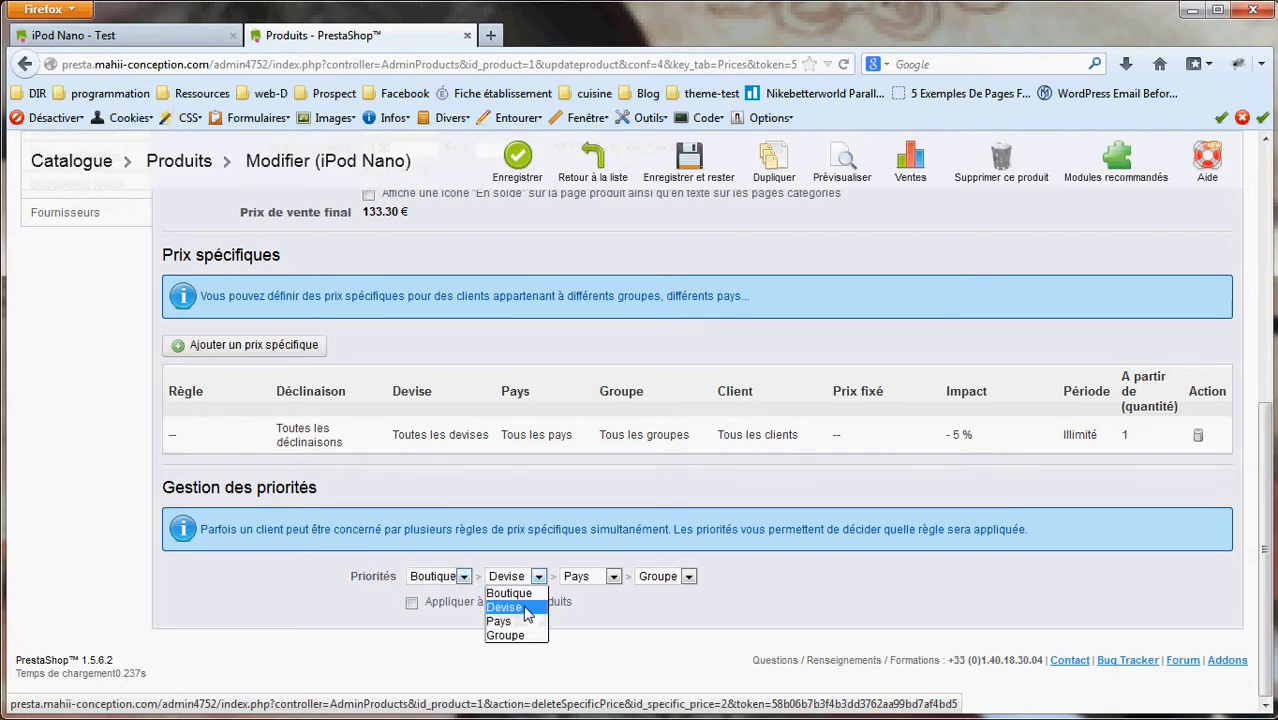
left_click(520, 607)
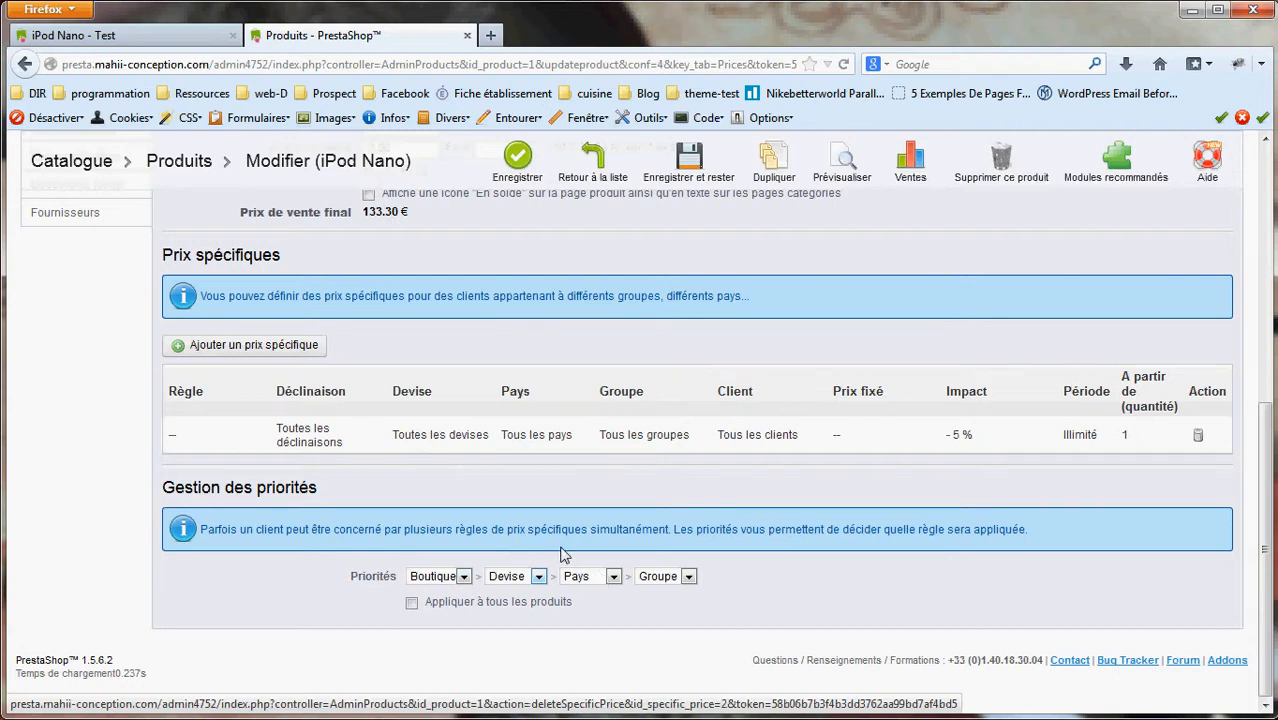
left_click(595, 578)
left_click(638, 618)
- Open the iPod Nano's SEO settings
scroll(300, 440, "down", 2)
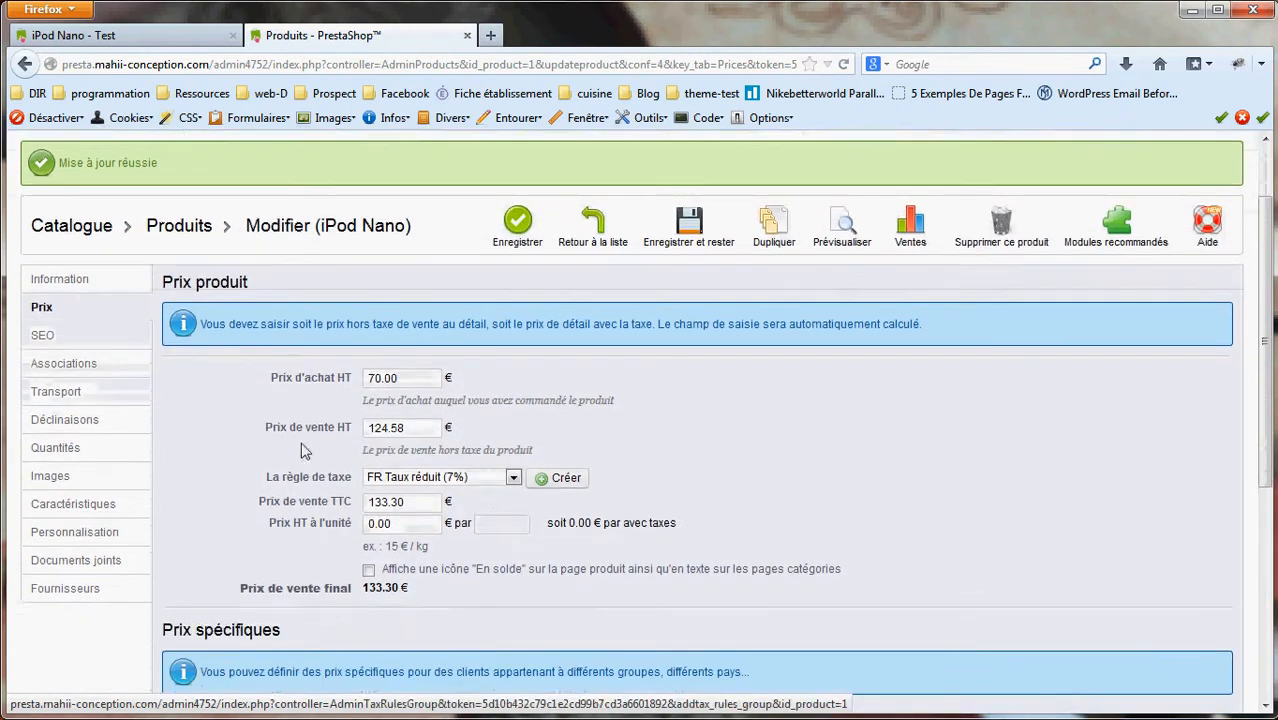
left_click(84, 325)
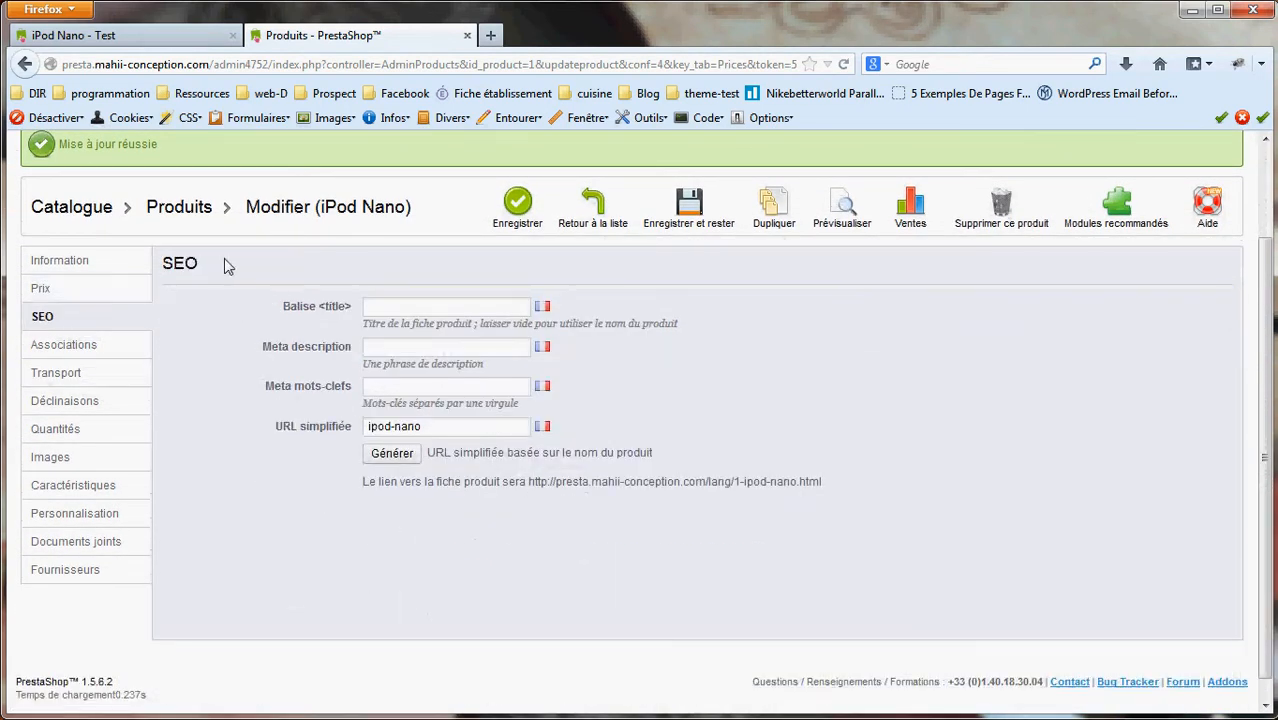
left_click_drag(199, 263, 171, 264)
left_click(221, 269)
- Search Google for "I pod Nano" in a new browser tab
left_click(490, 35)
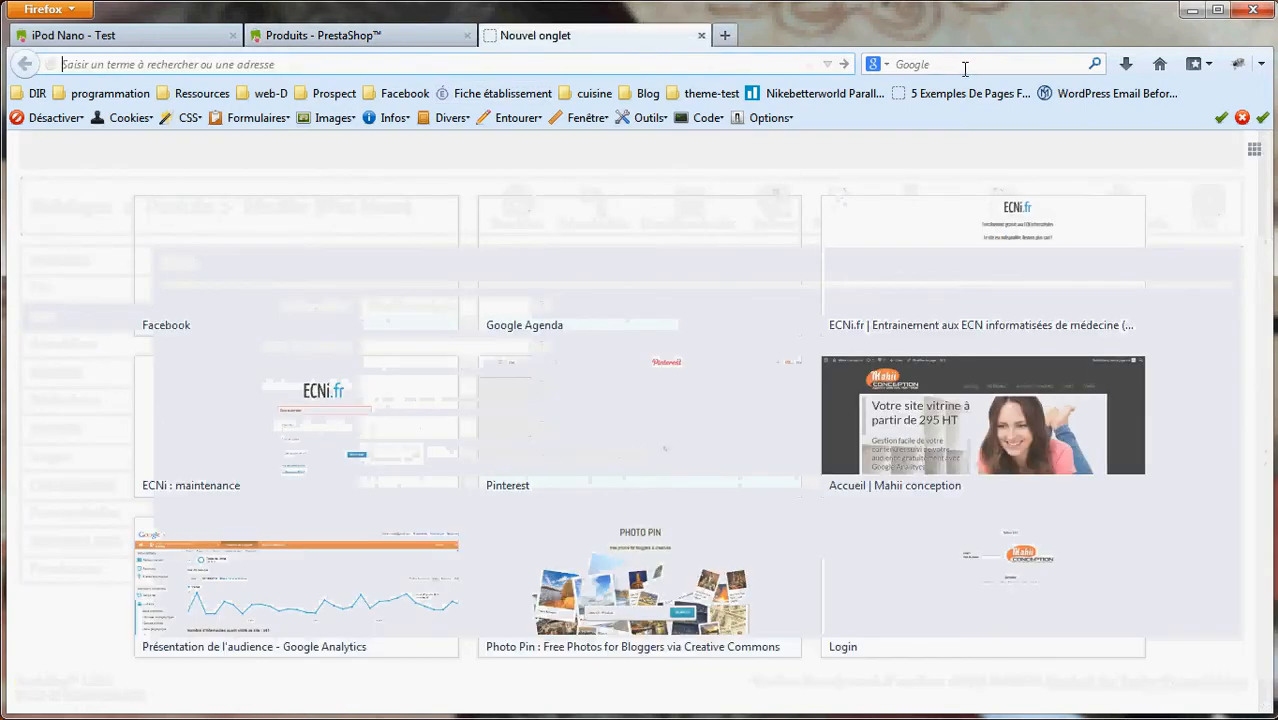
left_click(912, 65)
type("l pod Nano")
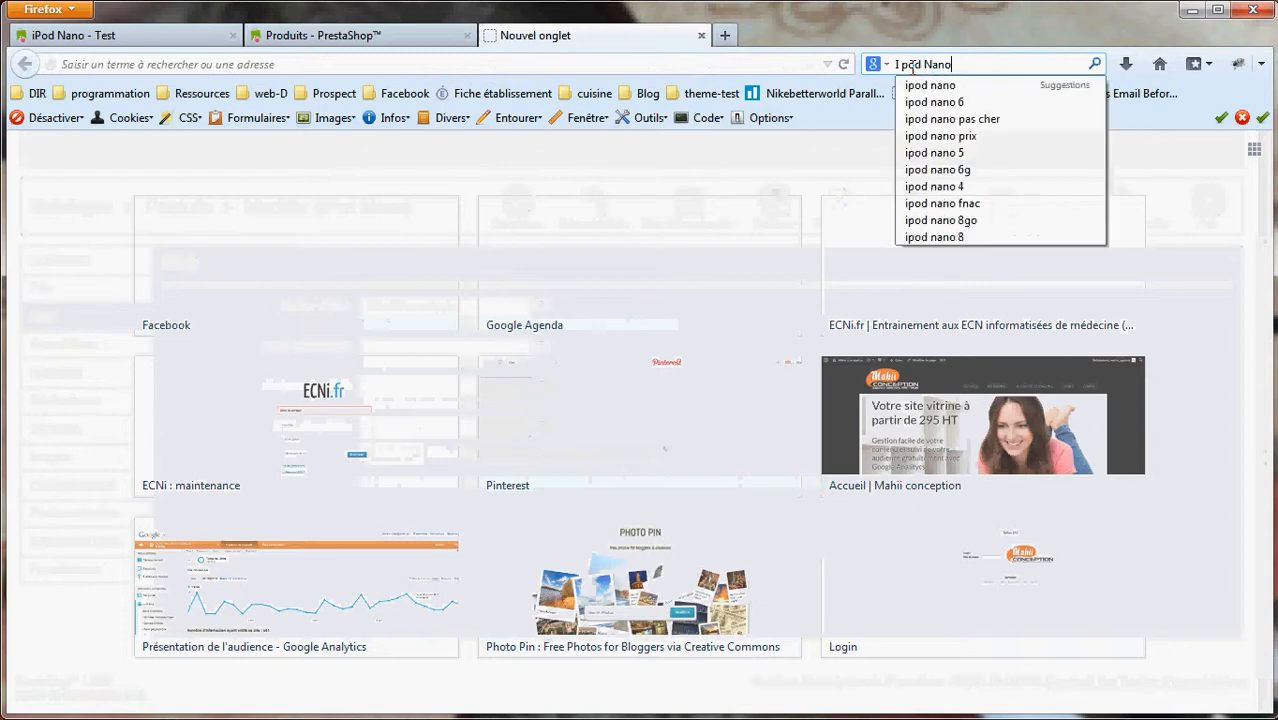
key("Return")
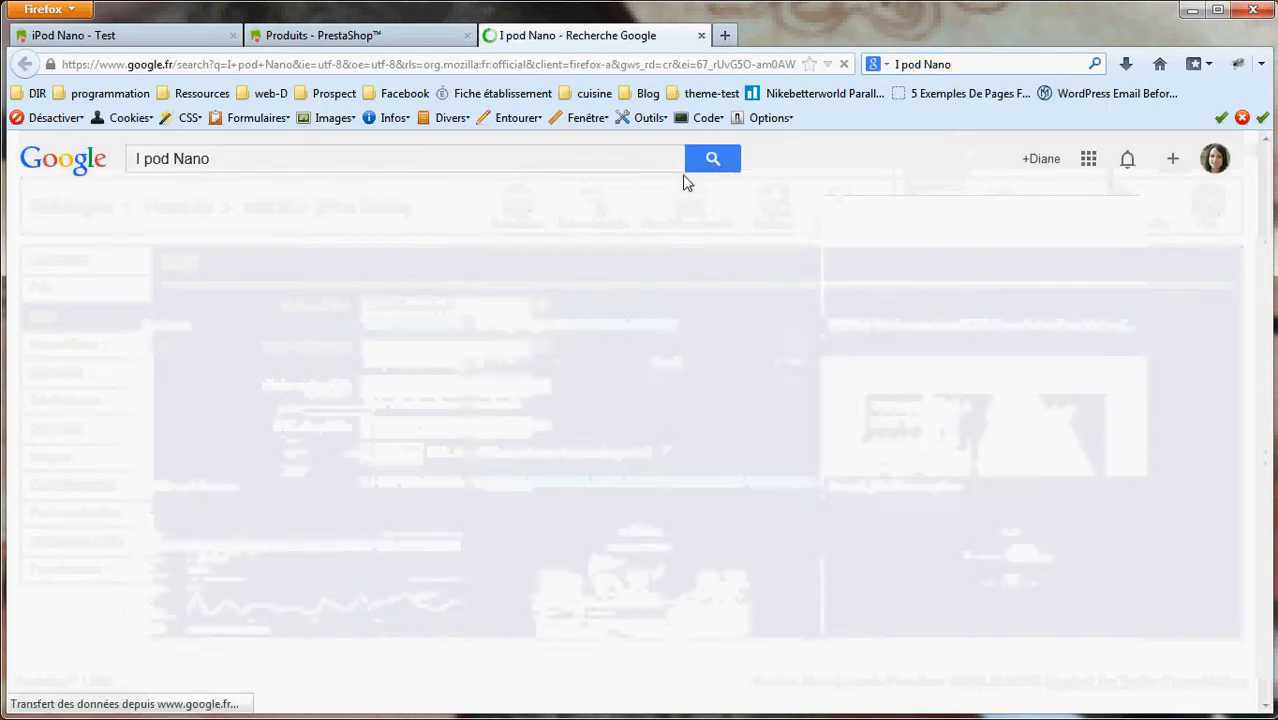
- Compare the title and description of Apple's iPod nano result on Google with the product's title tag and meta description fields
scroll(480, 306, "down", 5)
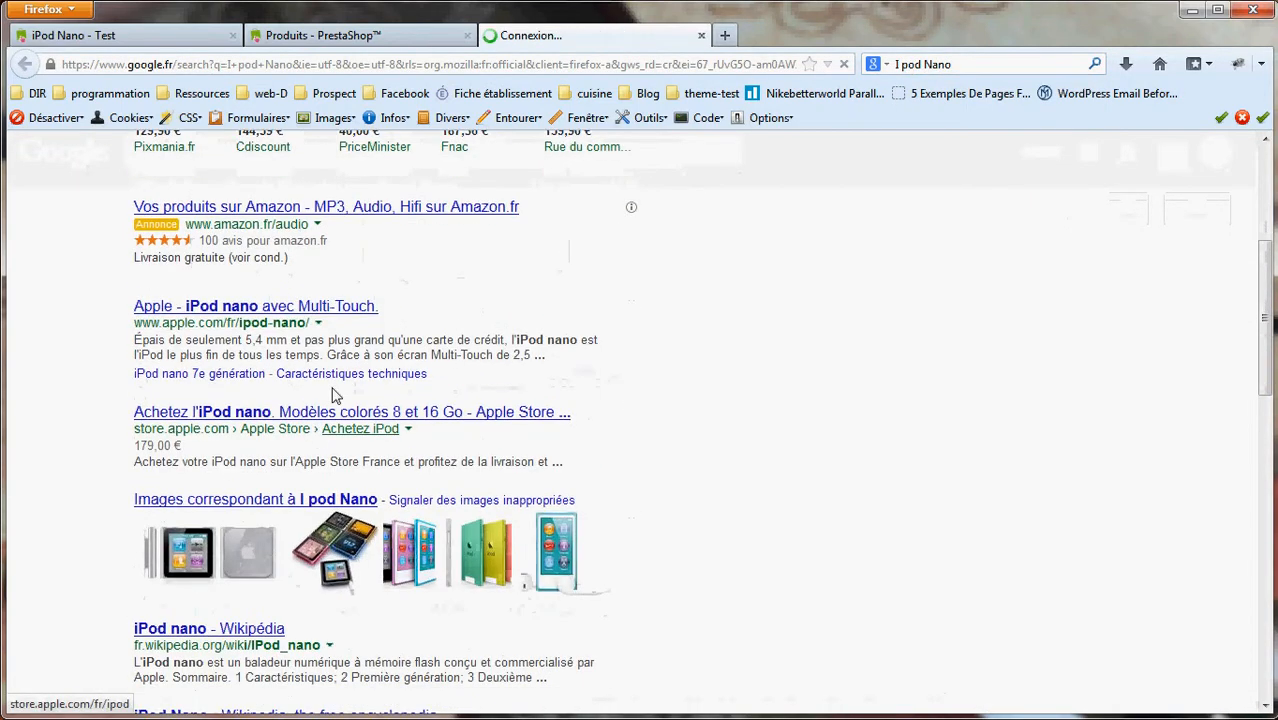
left_click_drag(385, 299, 119, 314)
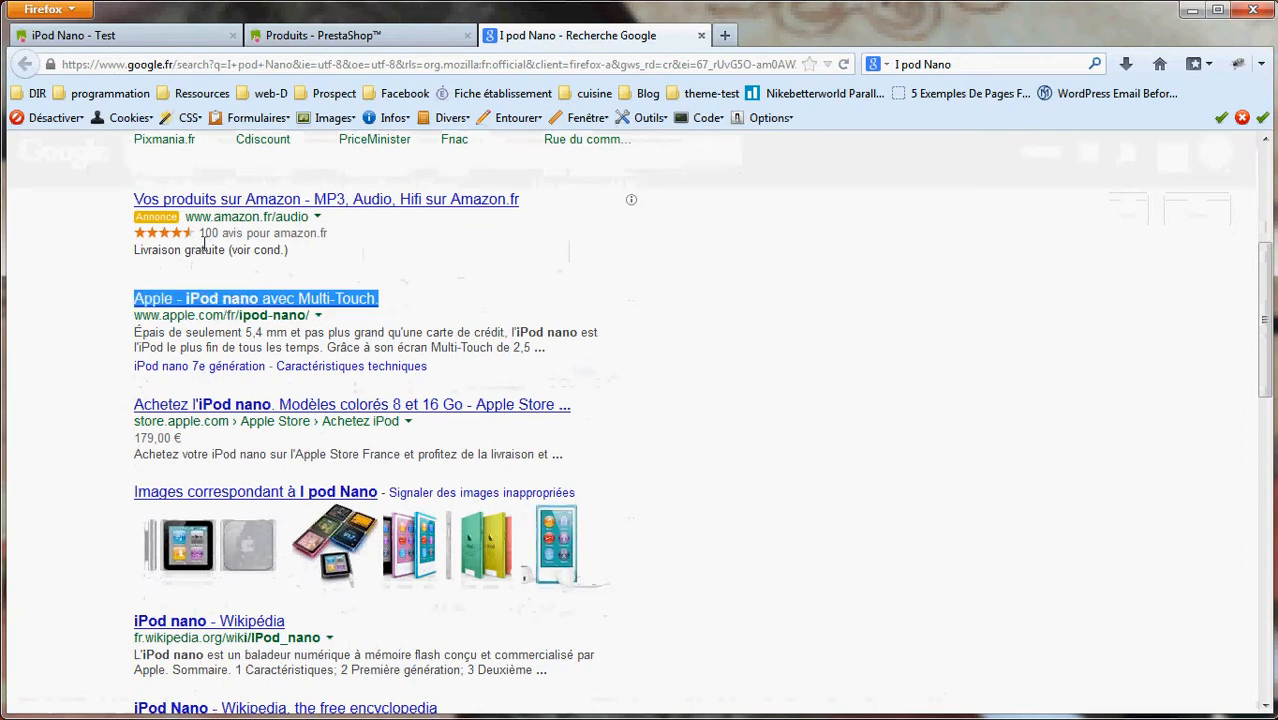
left_click(276, 35)
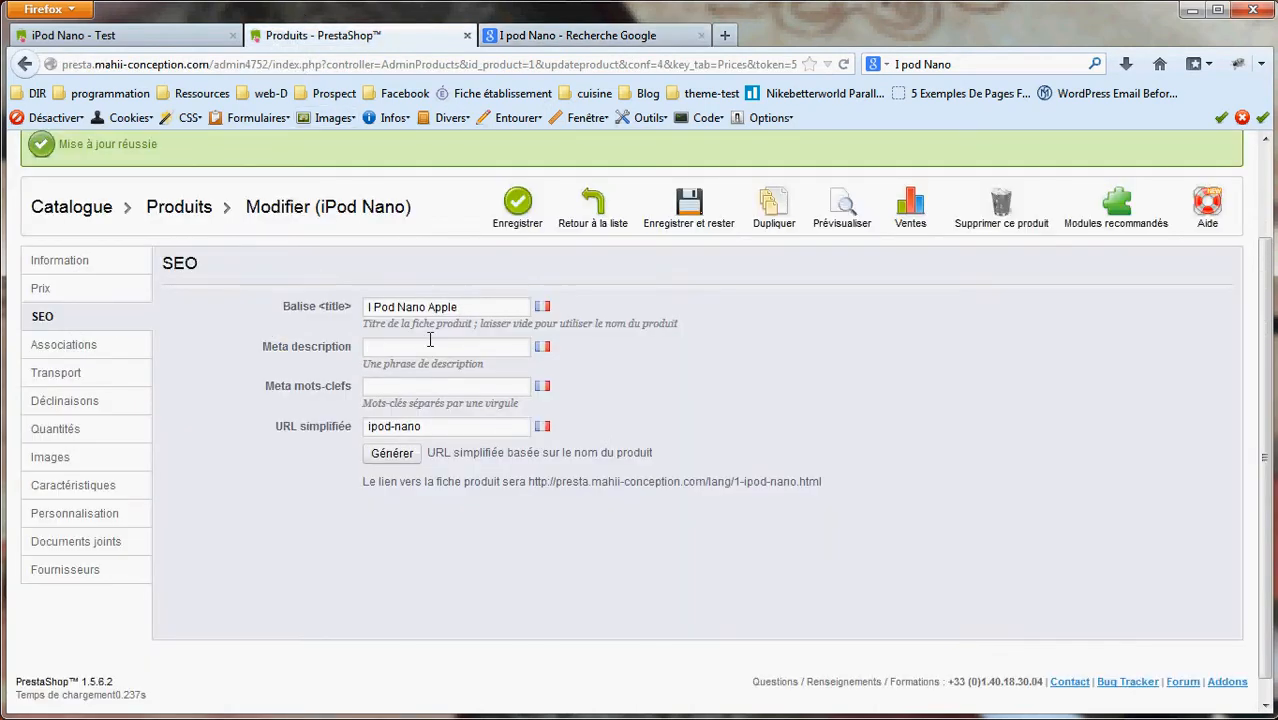
left_click(572, 36)
left_click_drag(566, 347, 136, 340)
left_click(462, 40)
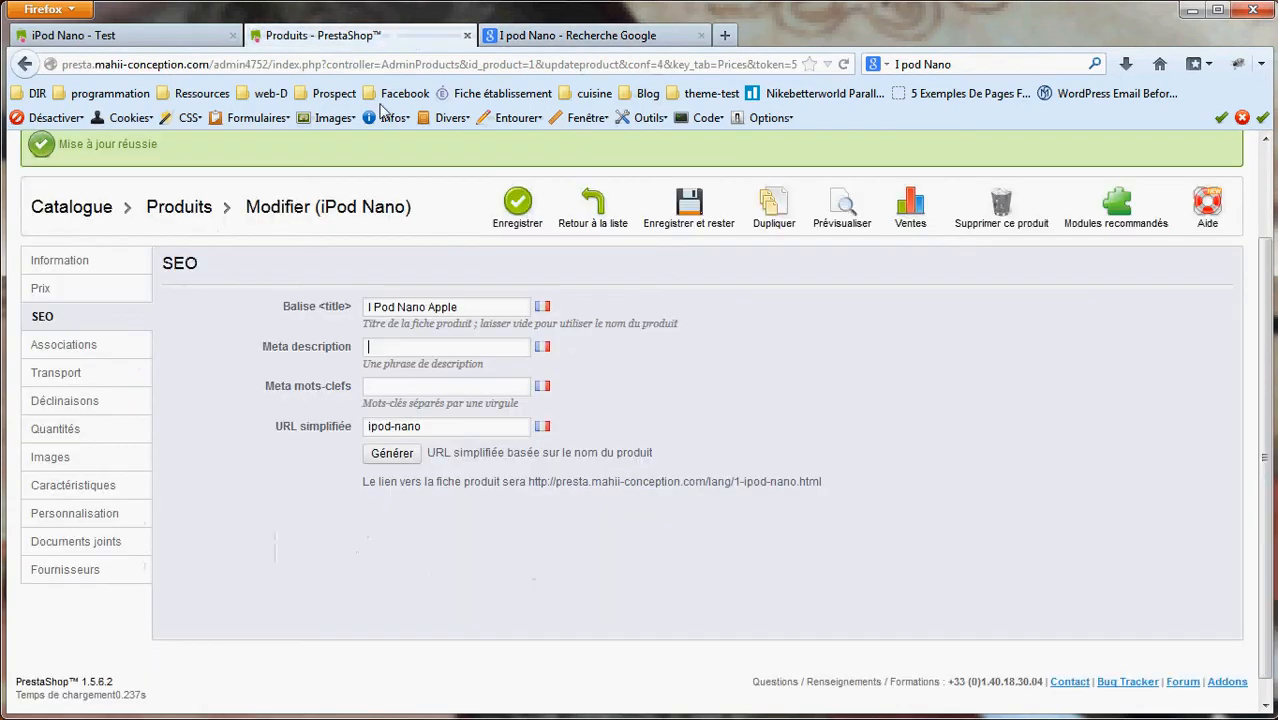
- Examine the titles and description texts of the Google results for the iPod Nano, and return to the product's SEO settings
left_click(540, 38)
scroll(293, 295, "up", 4)
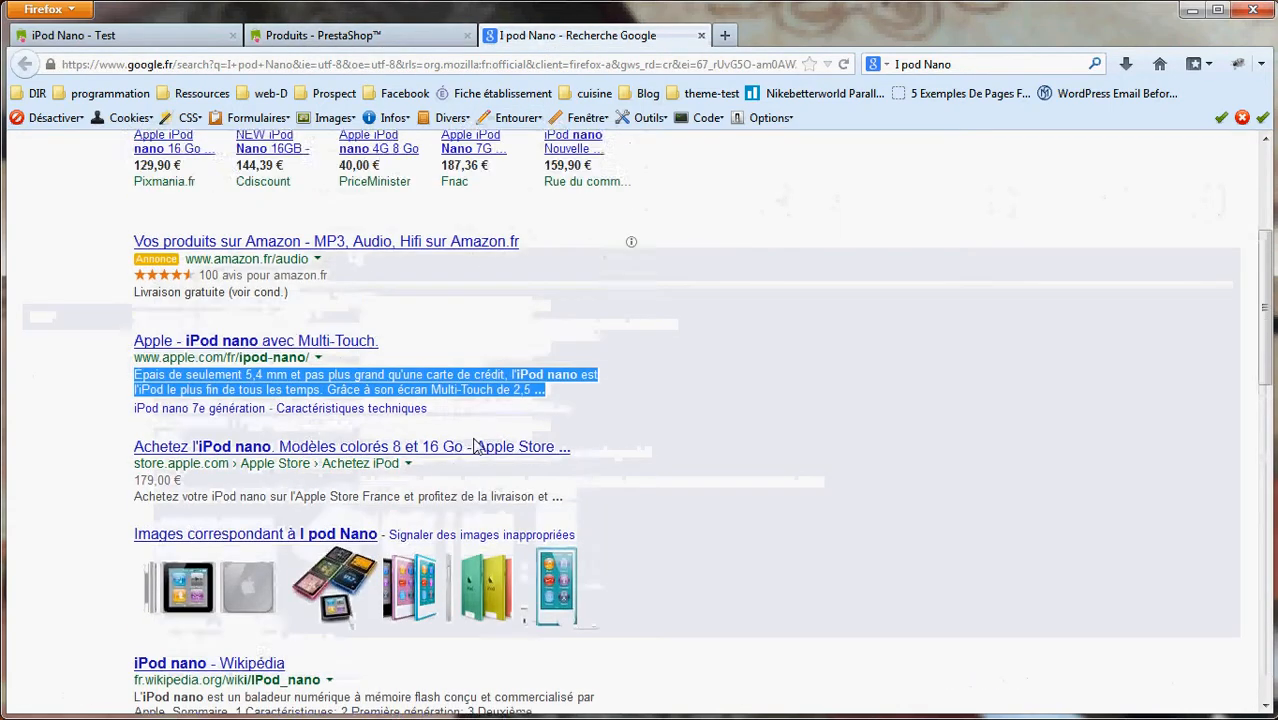
scroll(479, 437, "down", 4)
scroll(633, 465, "up", 4)
scroll(623, 472, "down", 4)
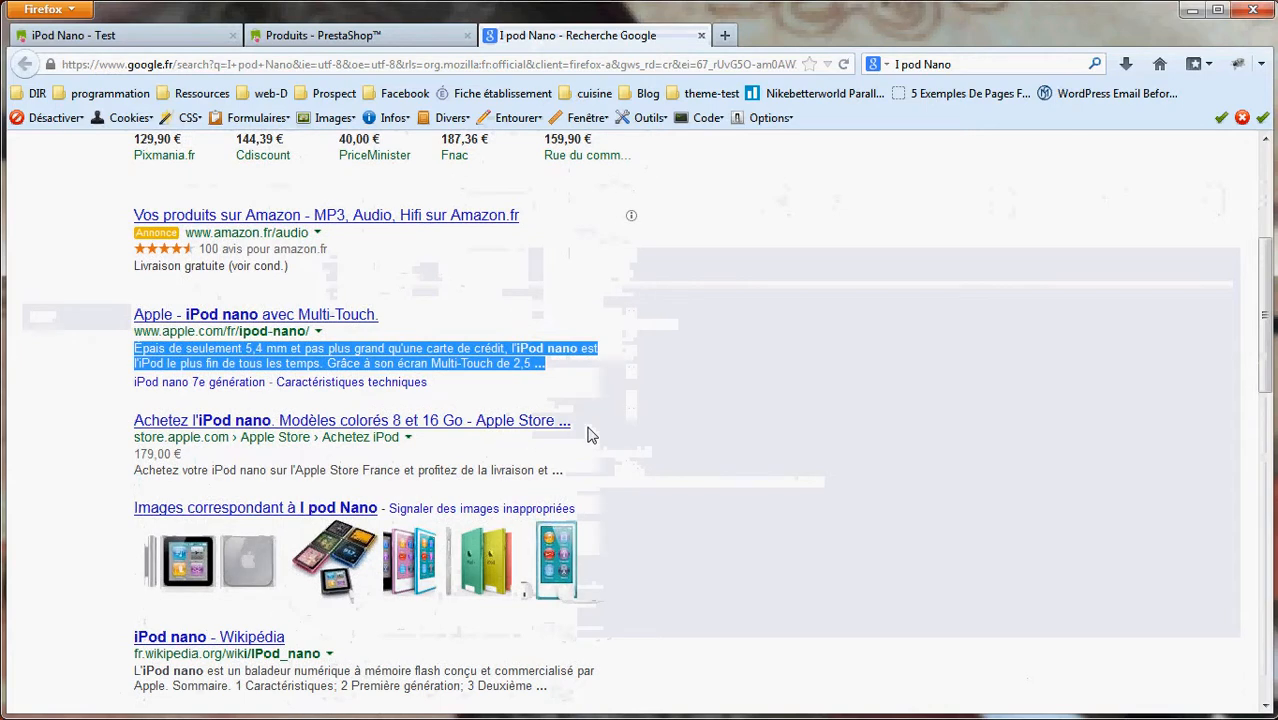
scroll(287, 447, "down", 2)
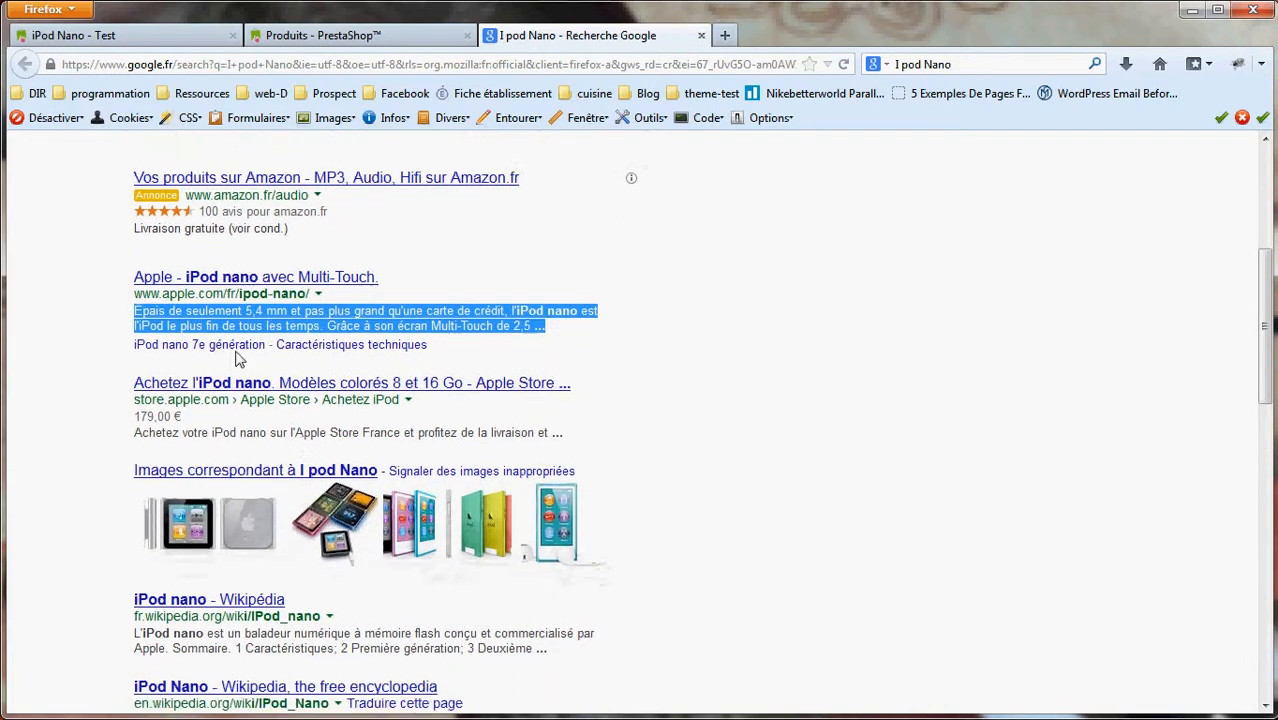
scroll(265, 298, "up", 2)
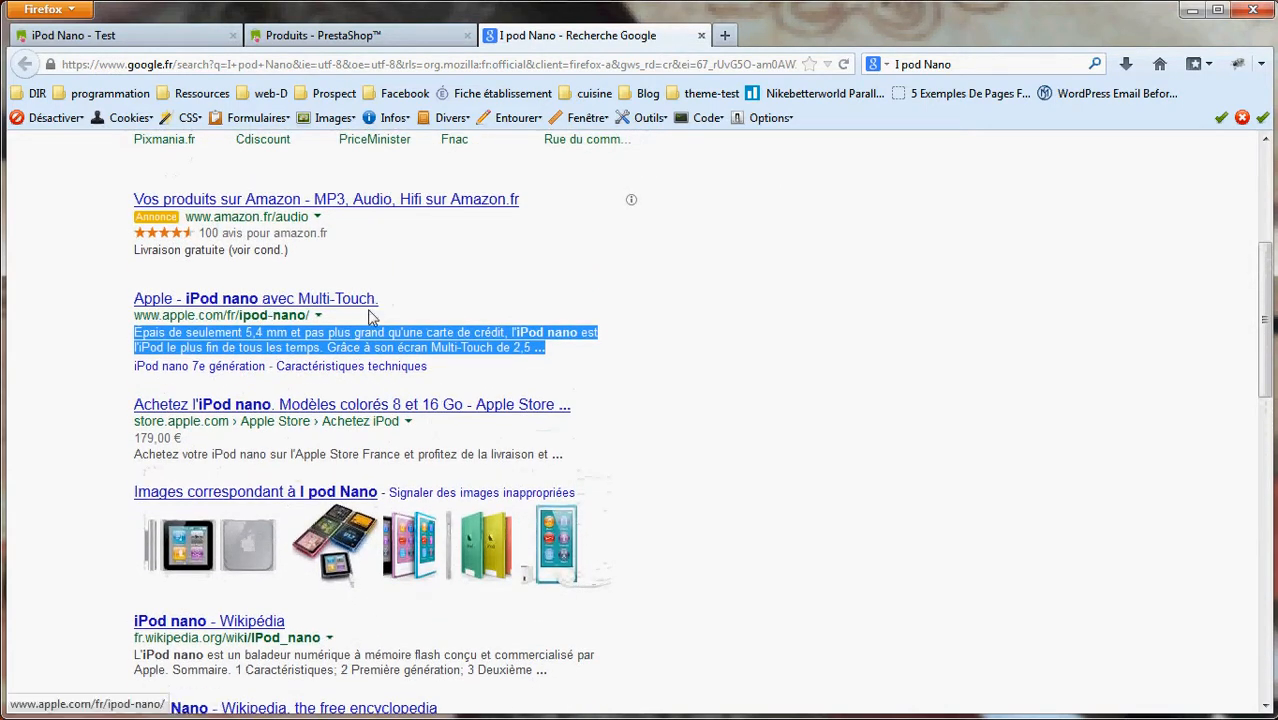
scroll(308, 545, "down", 2)
scroll(308, 545, "down", 3)
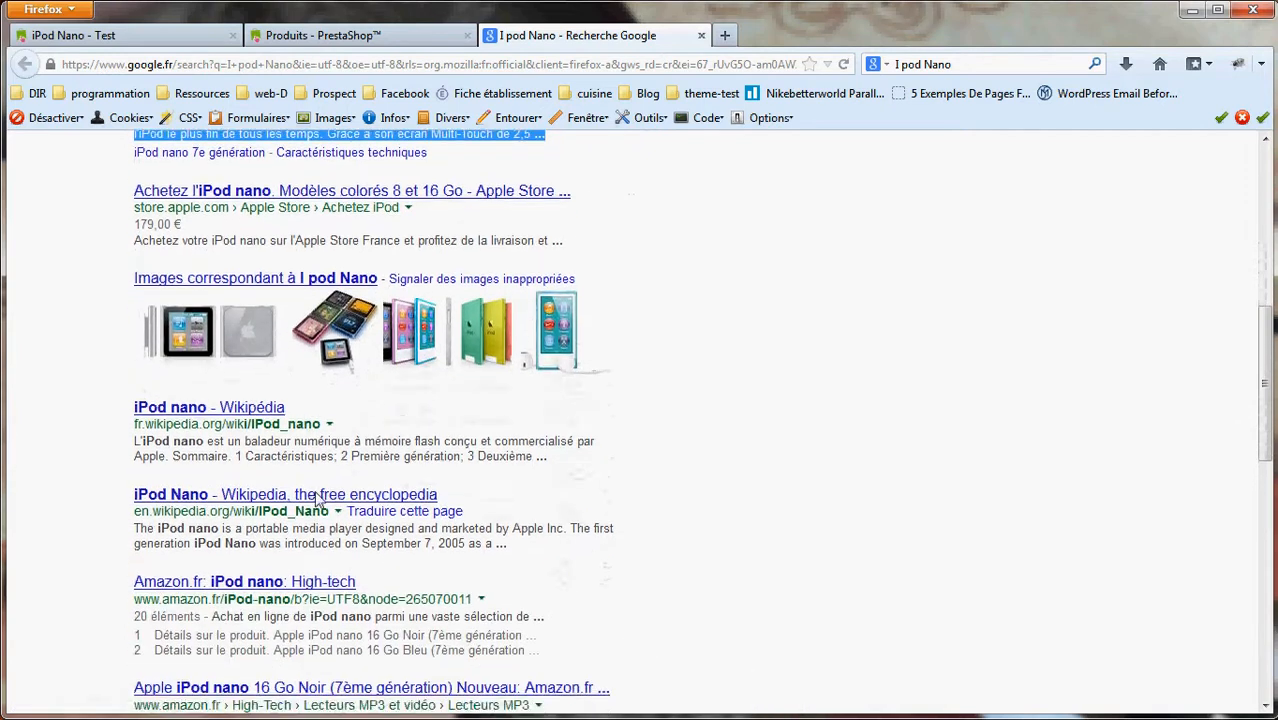
scroll(308, 545, "up", 5)
left_click(330, 35)
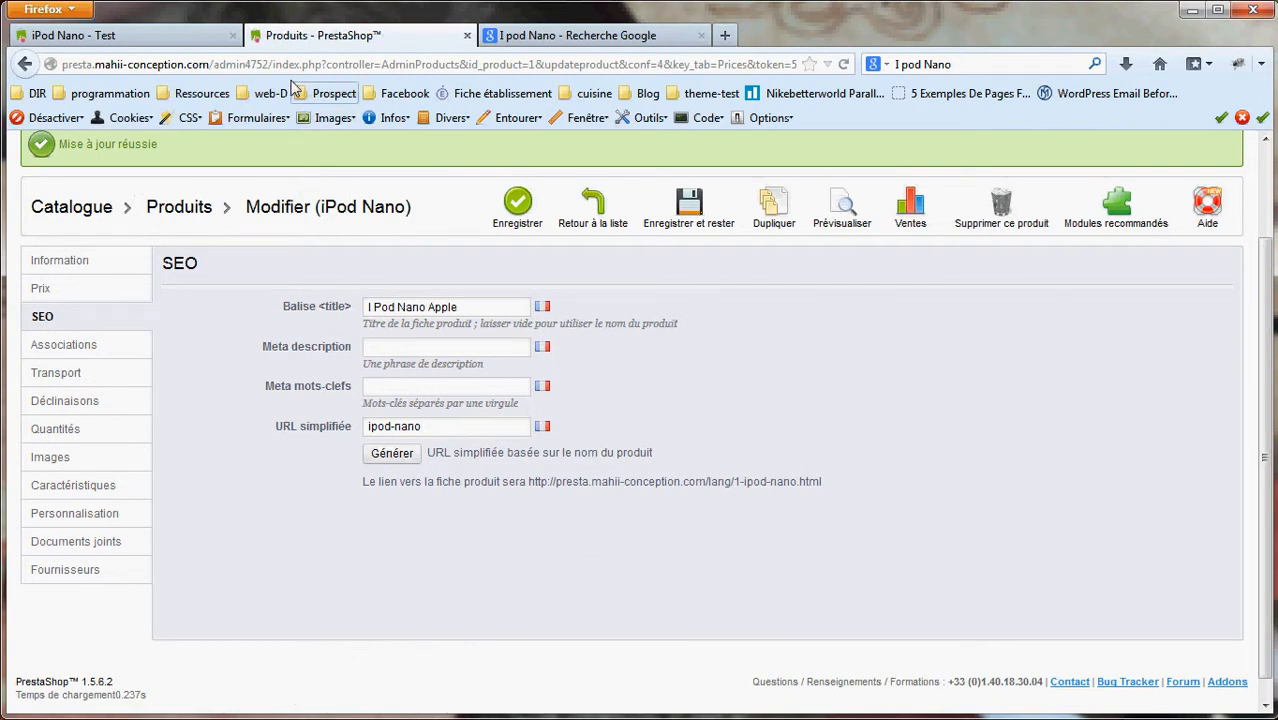
- Reload the iPod Nano's shop page and compare its web address with the simplified URL in the SEO settings
left_click(150, 35)
key("F5")
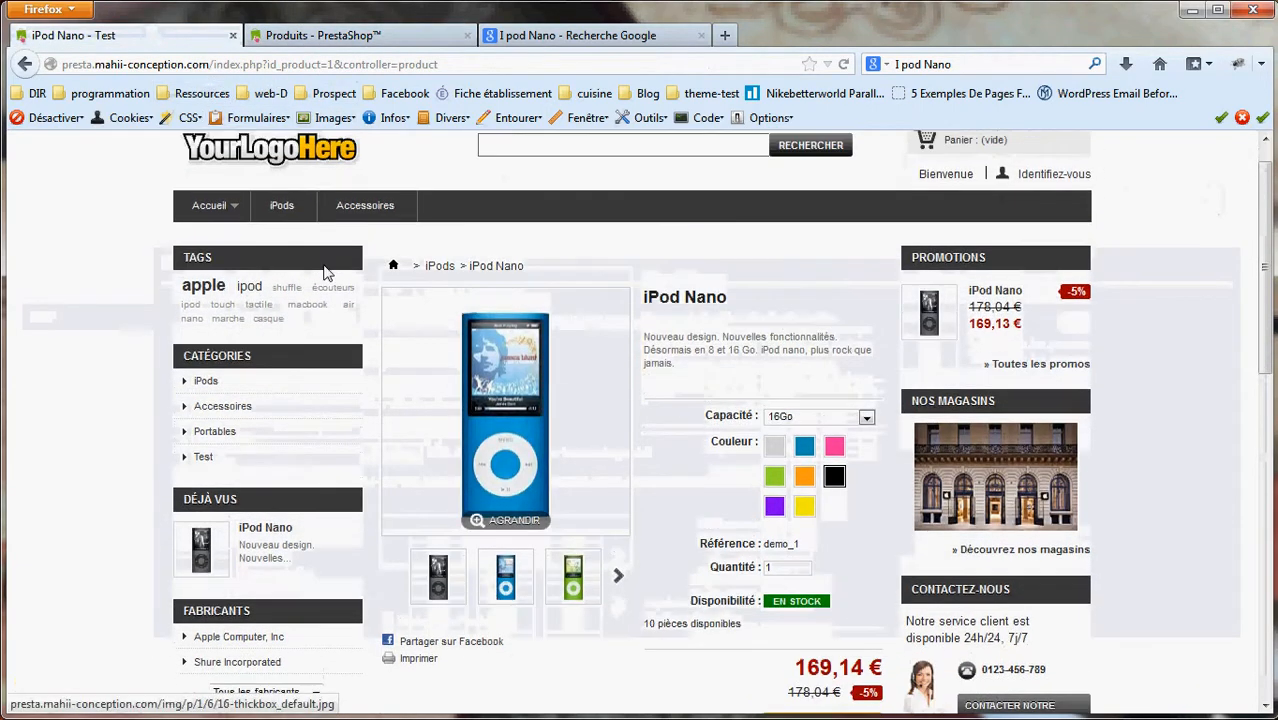
left_click_drag(268, 64, 518, 50)
left_click(531, 37)
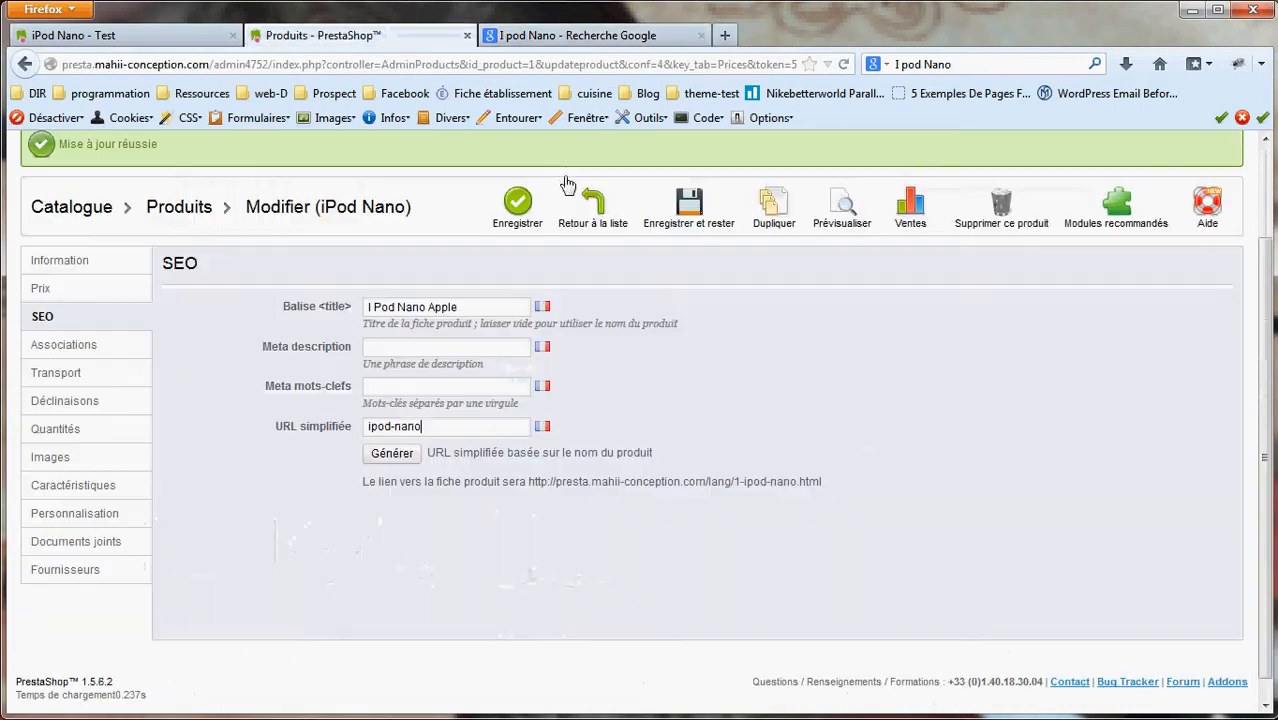
left_click(380, 38)
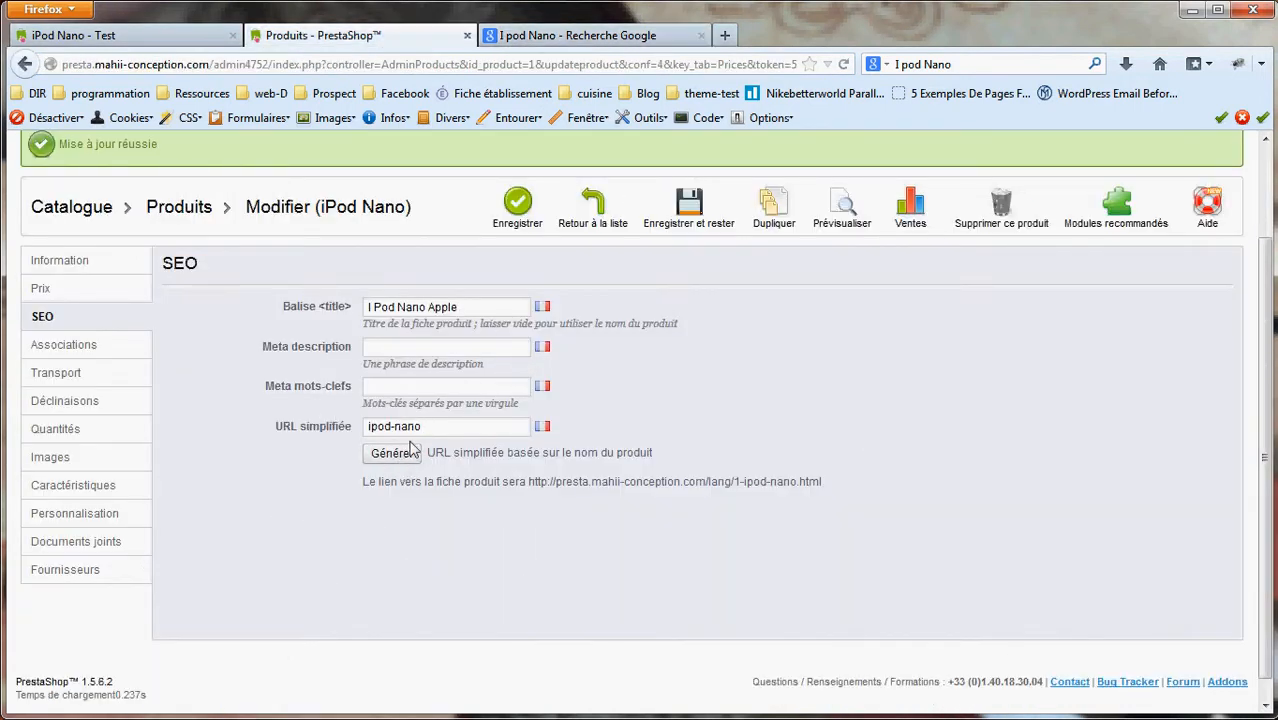
- Open the iPod Nano's category associations and view the featured products on the shop's home page
left_click(78, 347)
scroll(280, 402, "down", 1)
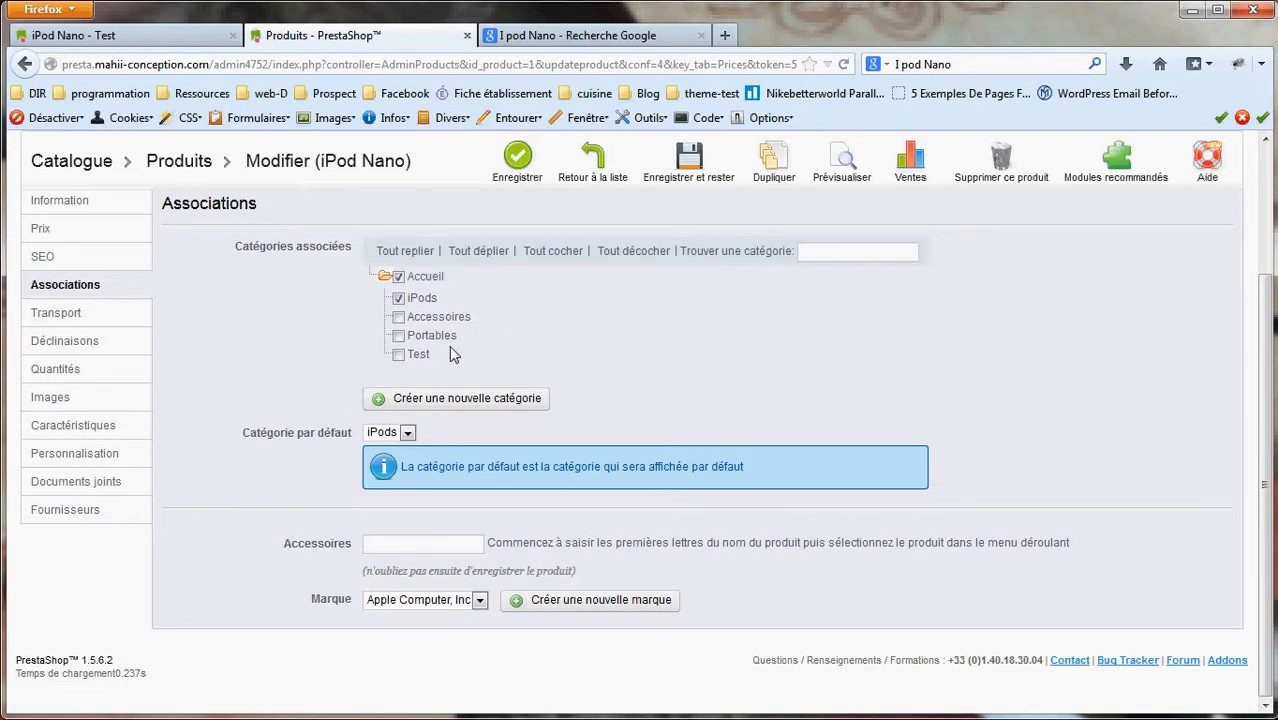
left_click(157, 41)
left_click(214, 240)
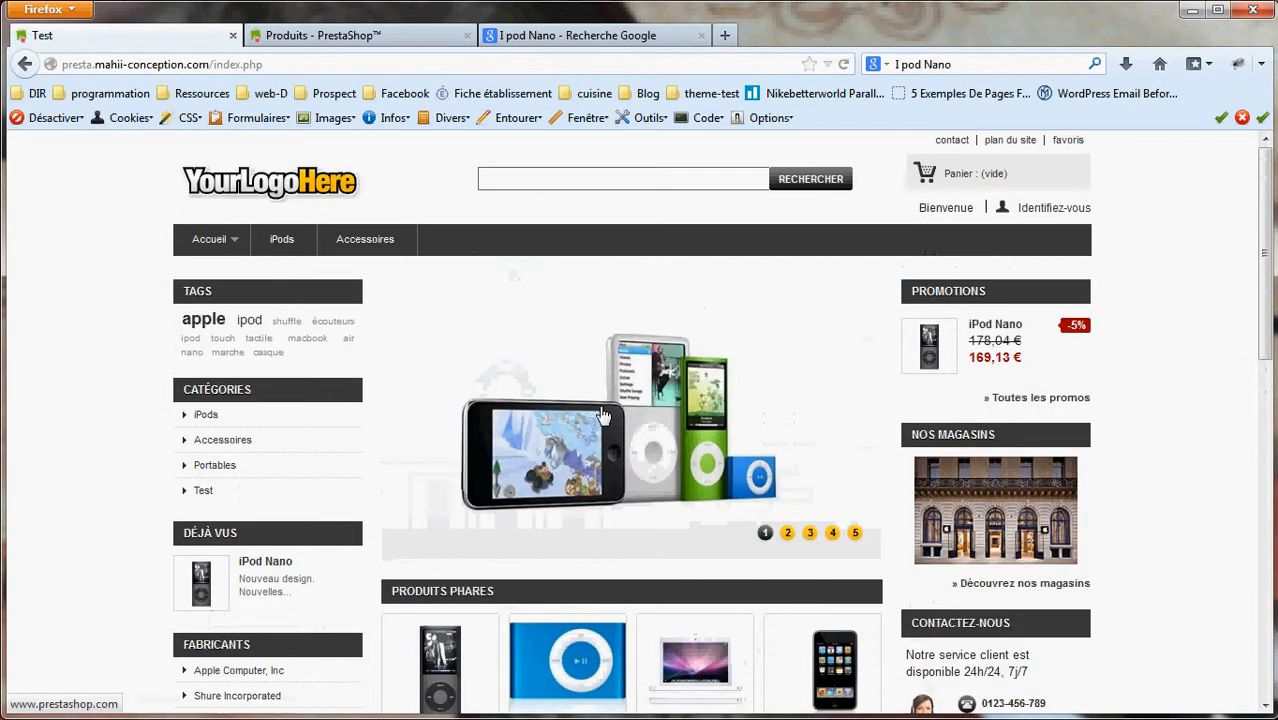
scroll(462, 558, "down", 5)
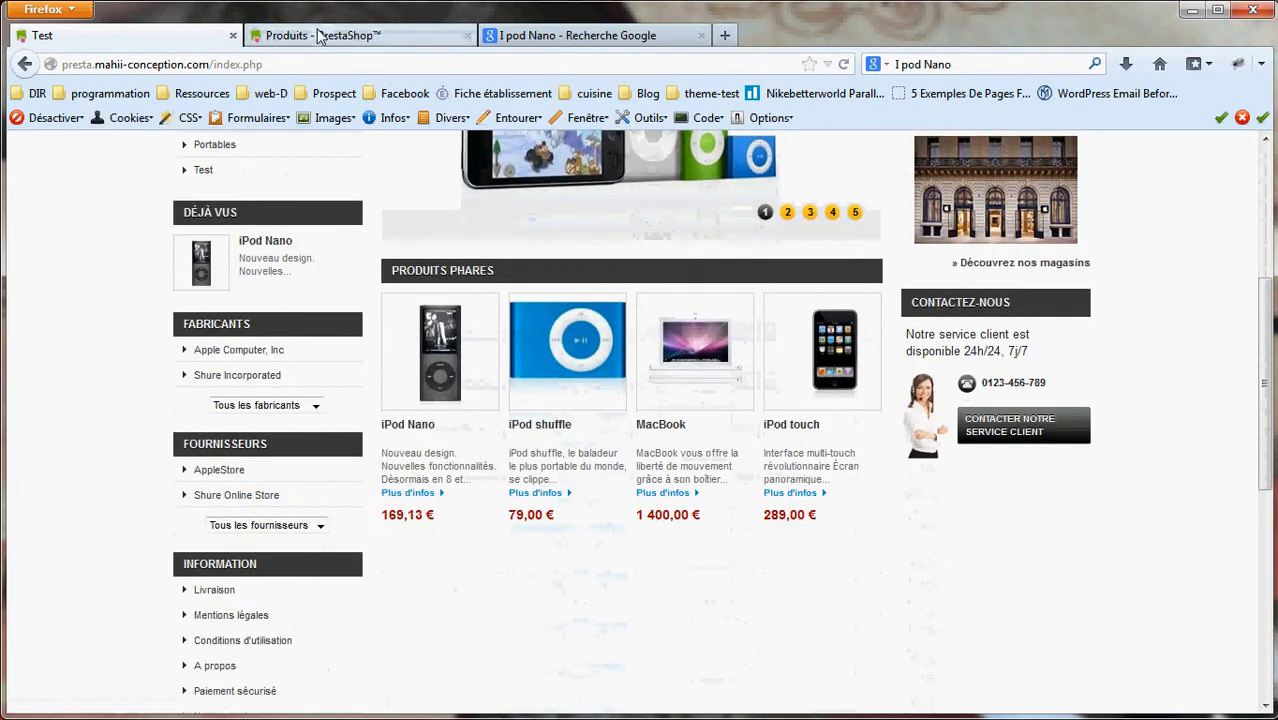
left_click(320, 36)
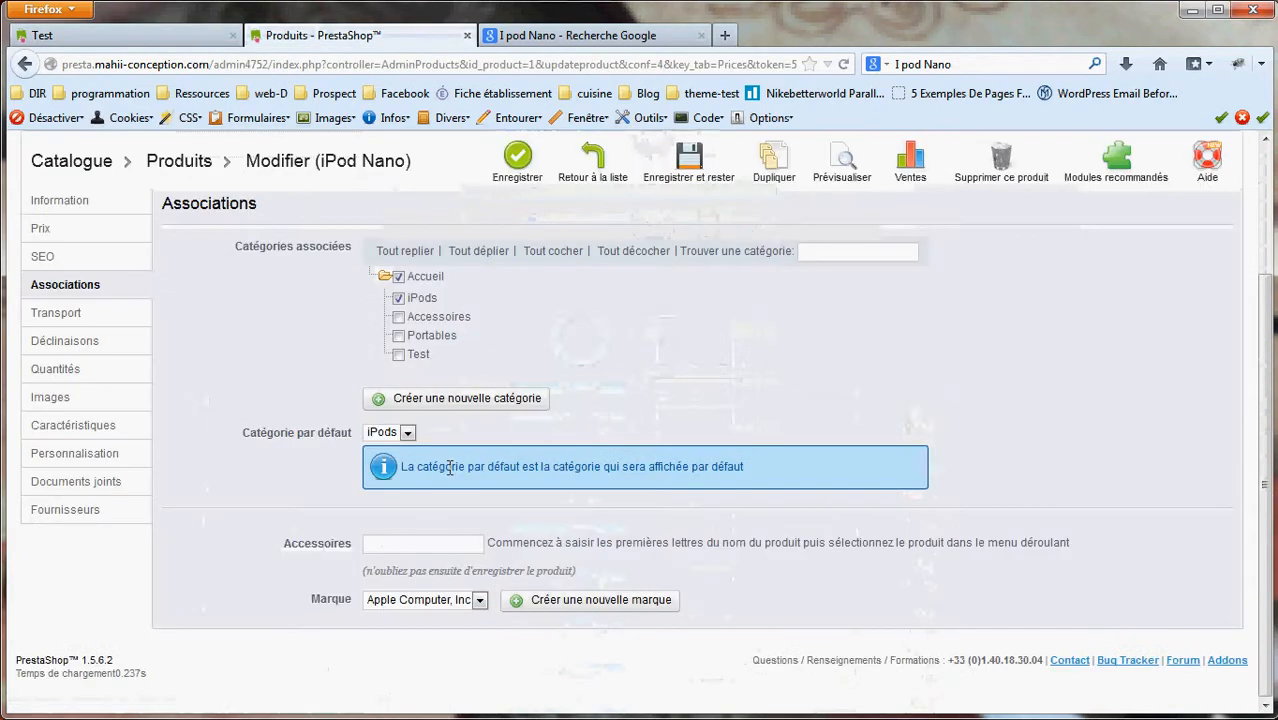
- Remove the iPod Nano from the Accueil category, save the product and check the home page's featured products
left_click(697, 170)
left_click(191, 38)
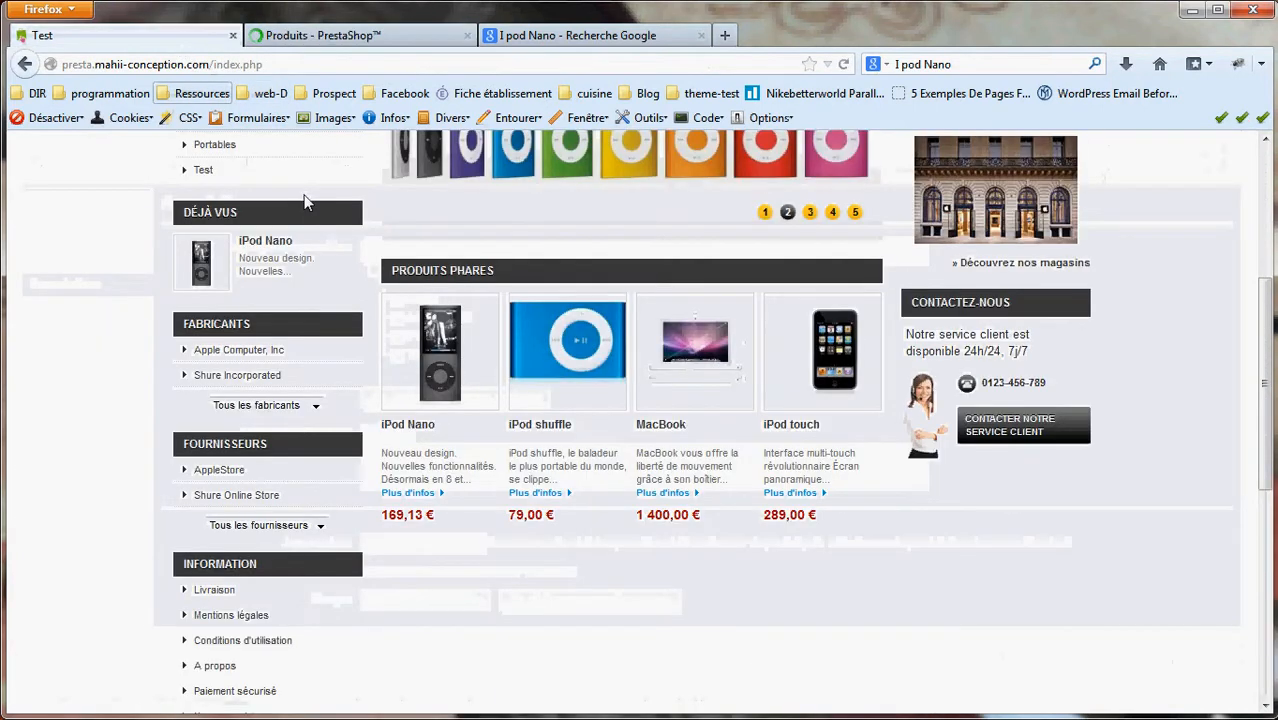
key("ctrl+l")
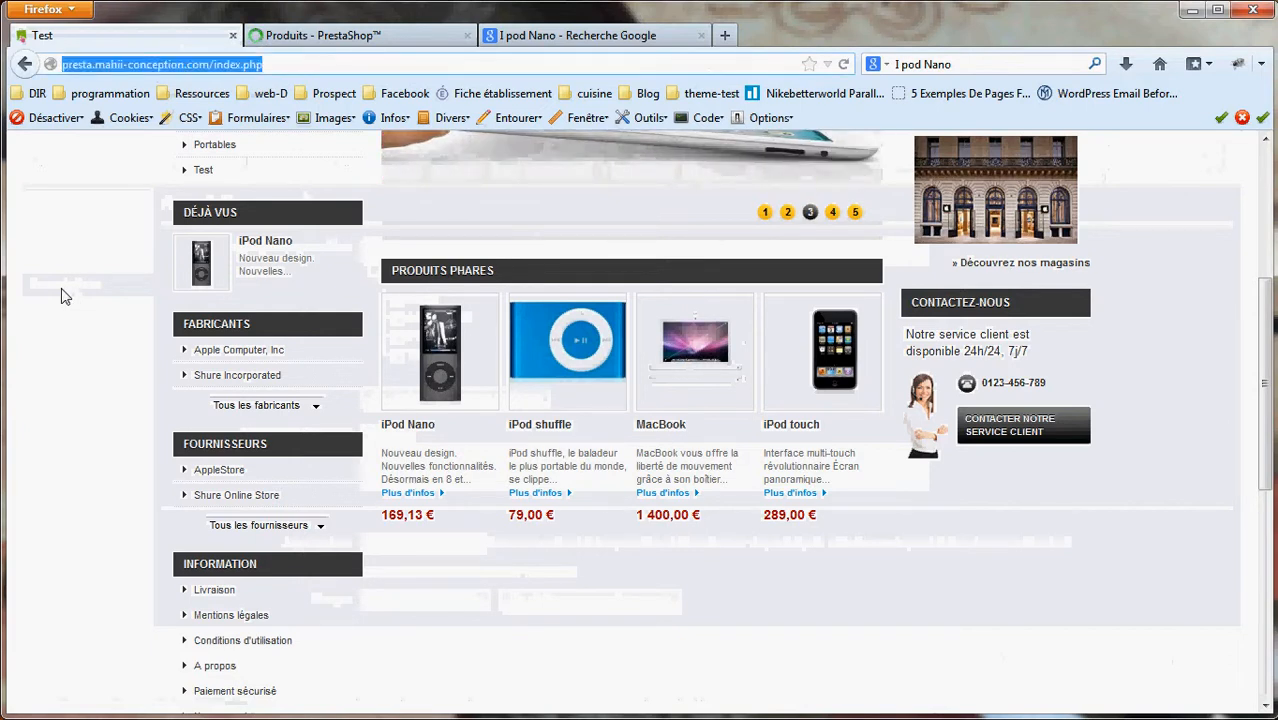
left_click(845, 64)
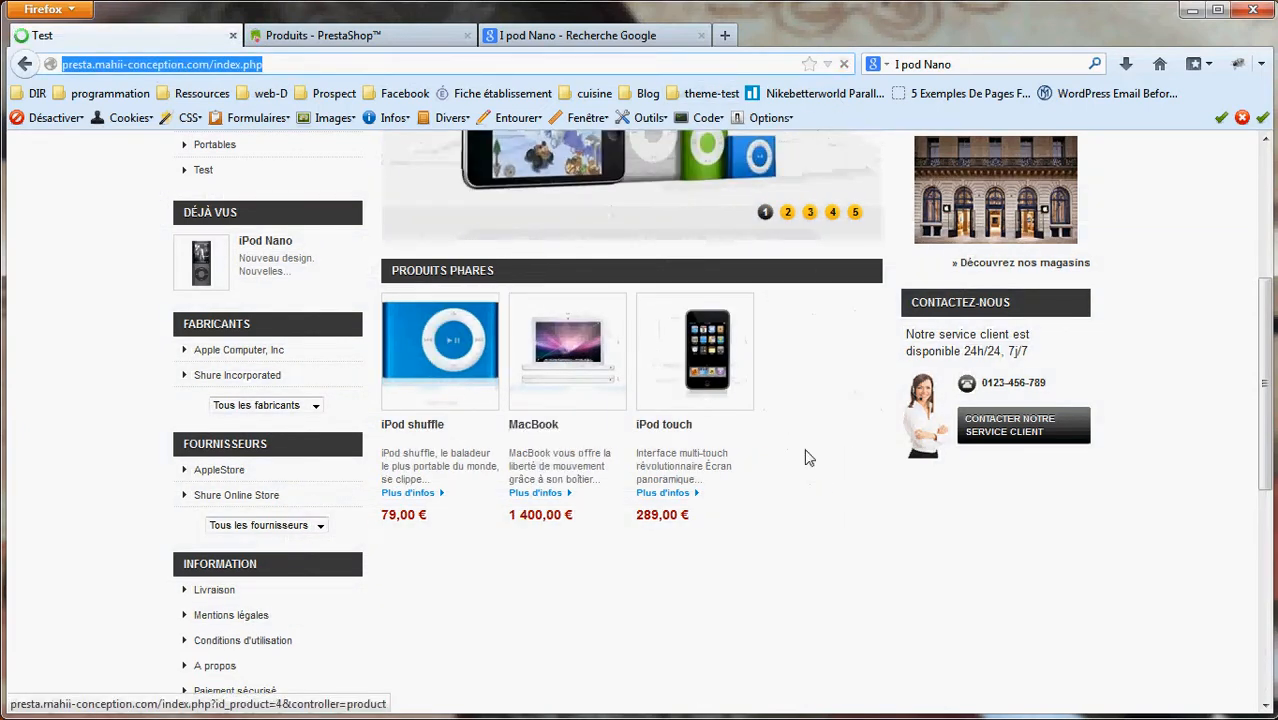
- Assign the iPod Nano to the Accueil category again, save the product and reload the shop's home page
left_click(300, 35)
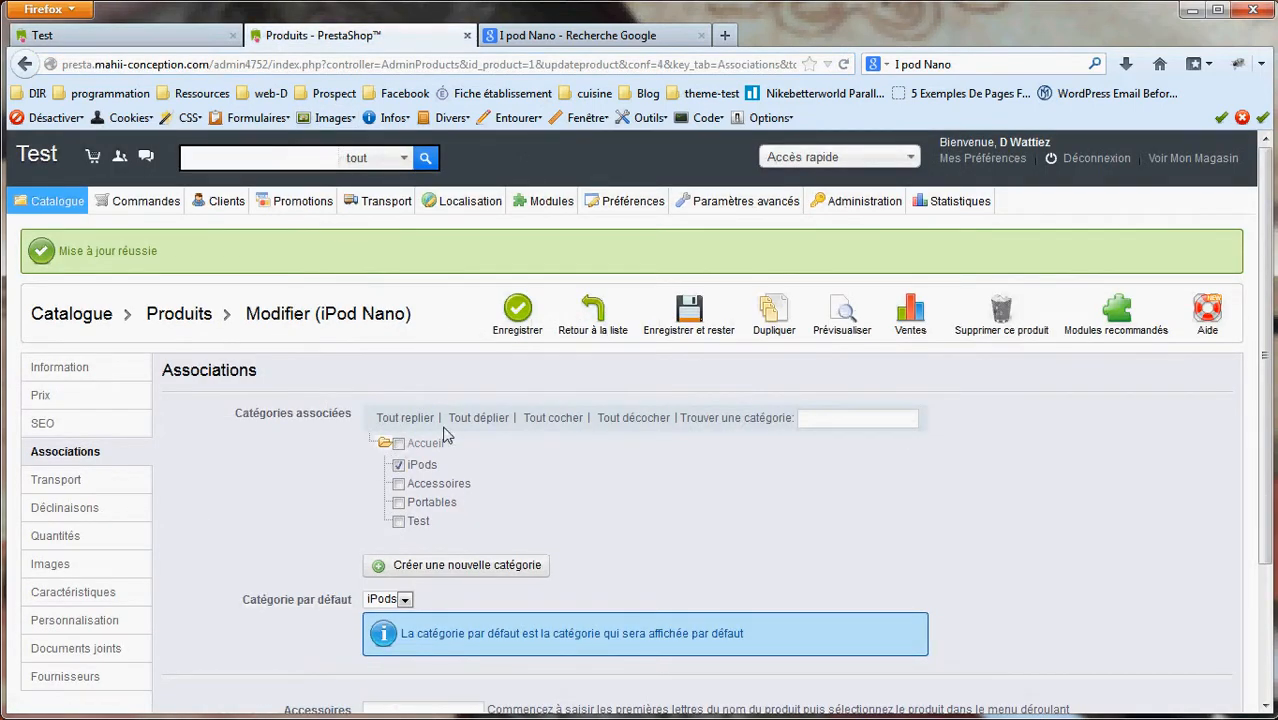
left_click(399, 443)
left_click(699, 334)
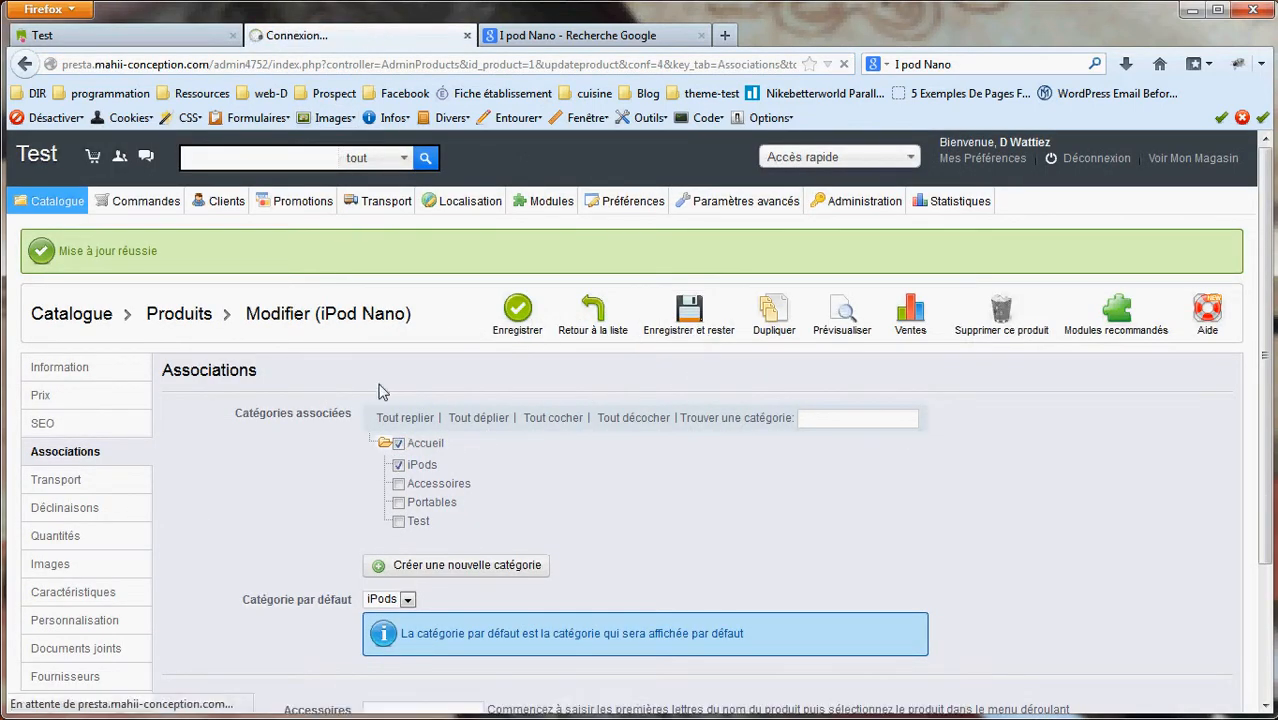
left_click(130, 35)
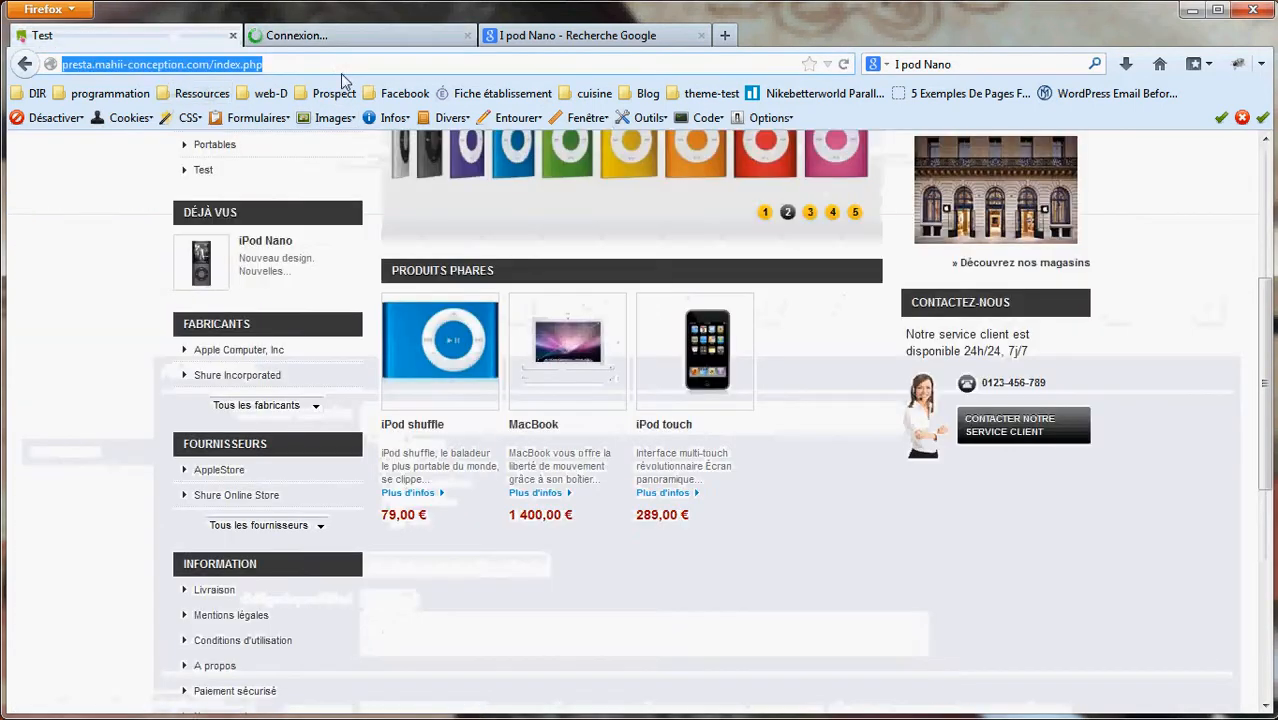
left_click(843, 64)
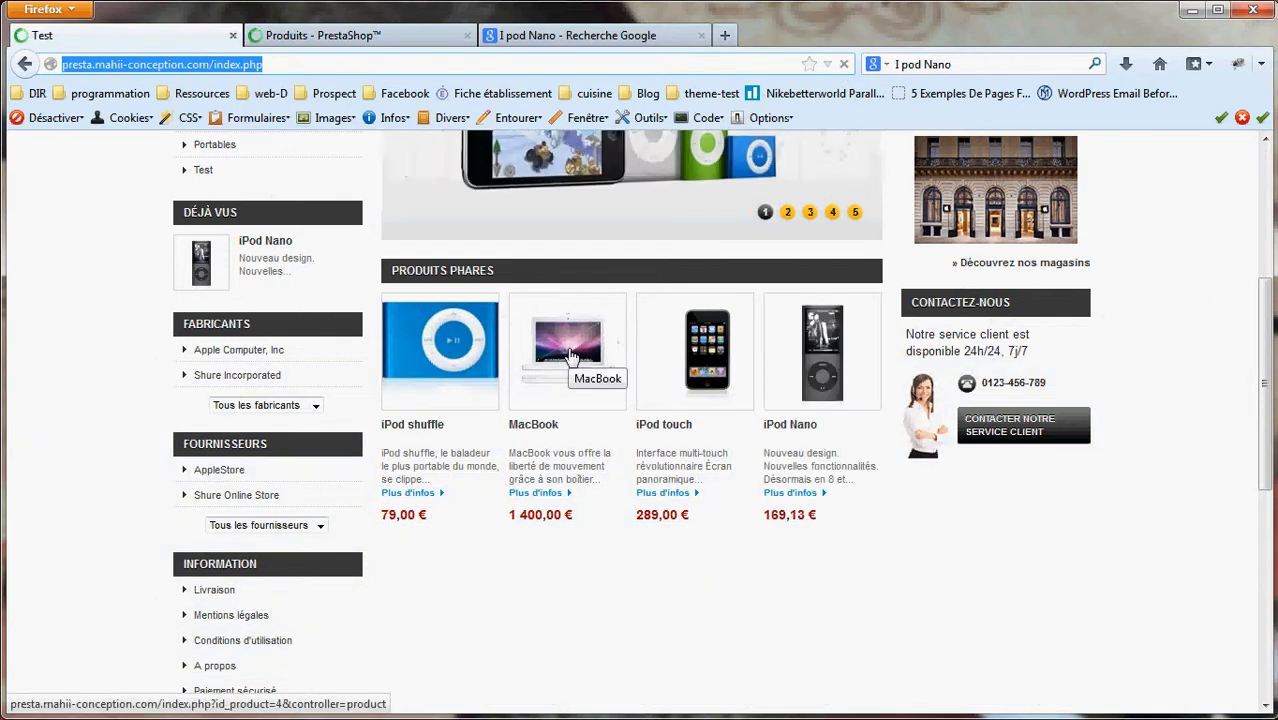
- Try assigning the iPod Nano to the Accessoires and Portables categories, and clear both choices again
left_click(370, 35)
scroll(369, 475, "down", 1)
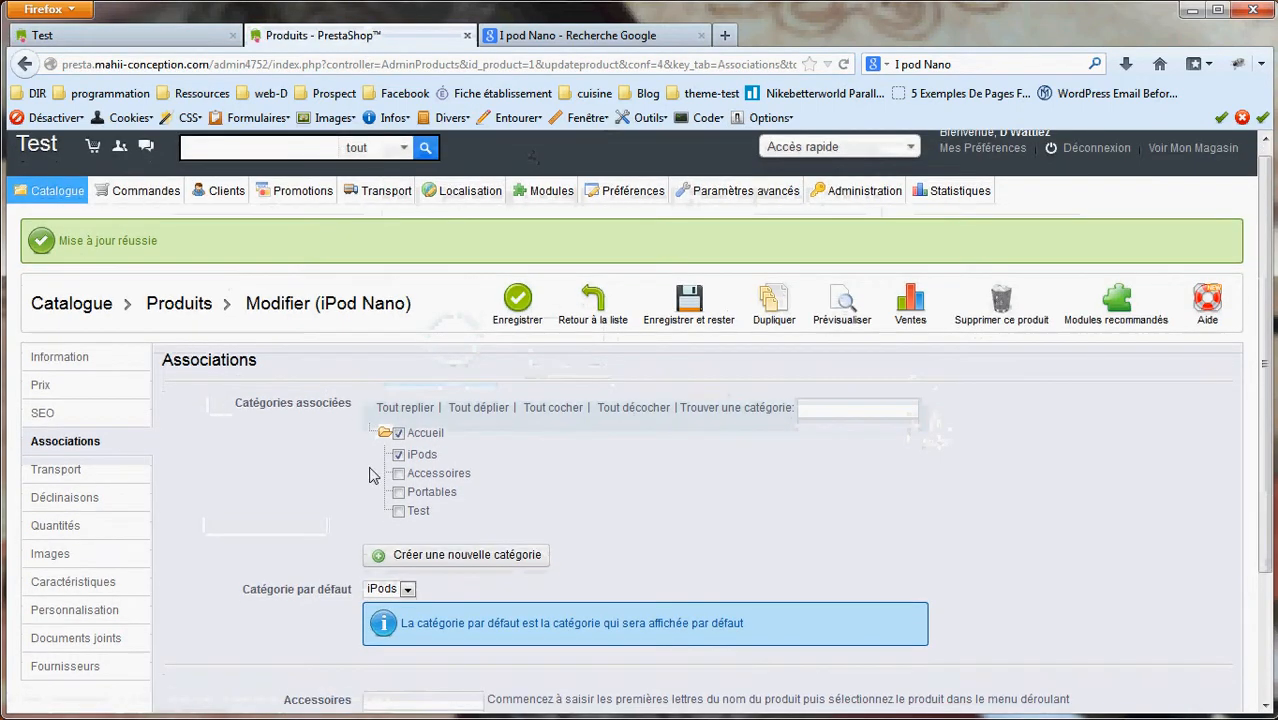
scroll(369, 475, "down", 2)
left_click(398, 395)
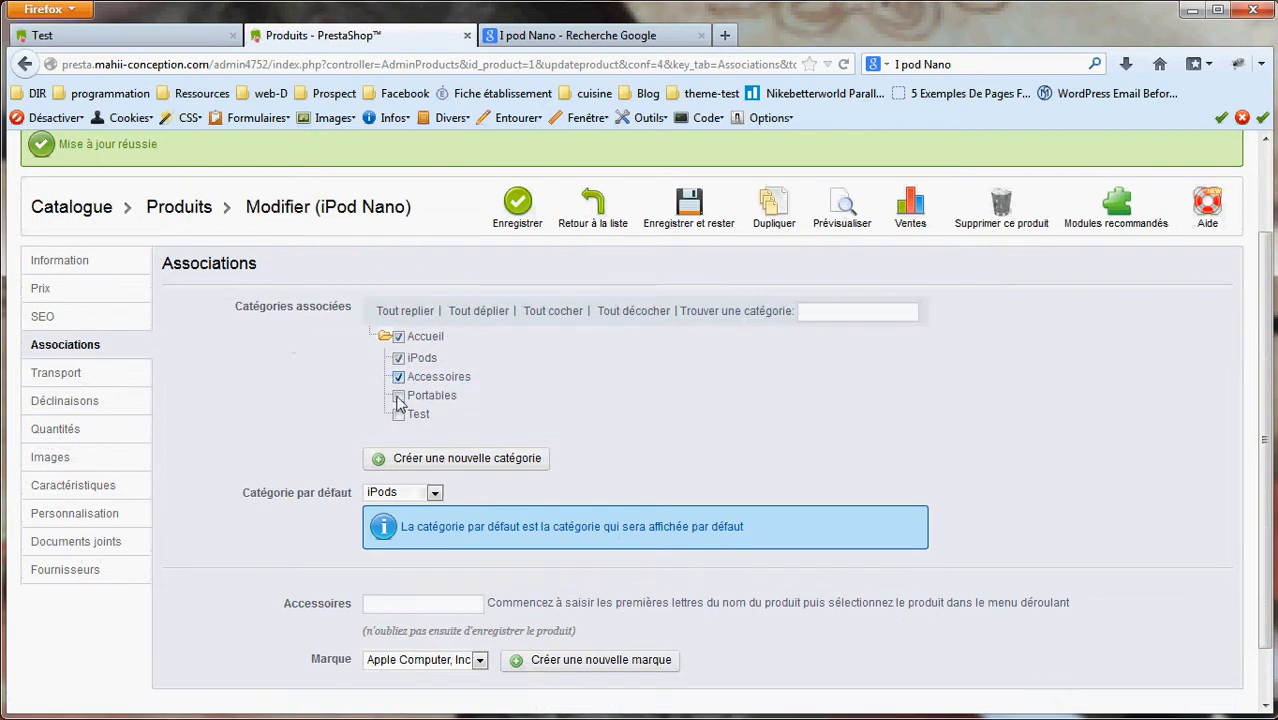
left_click(399, 396)
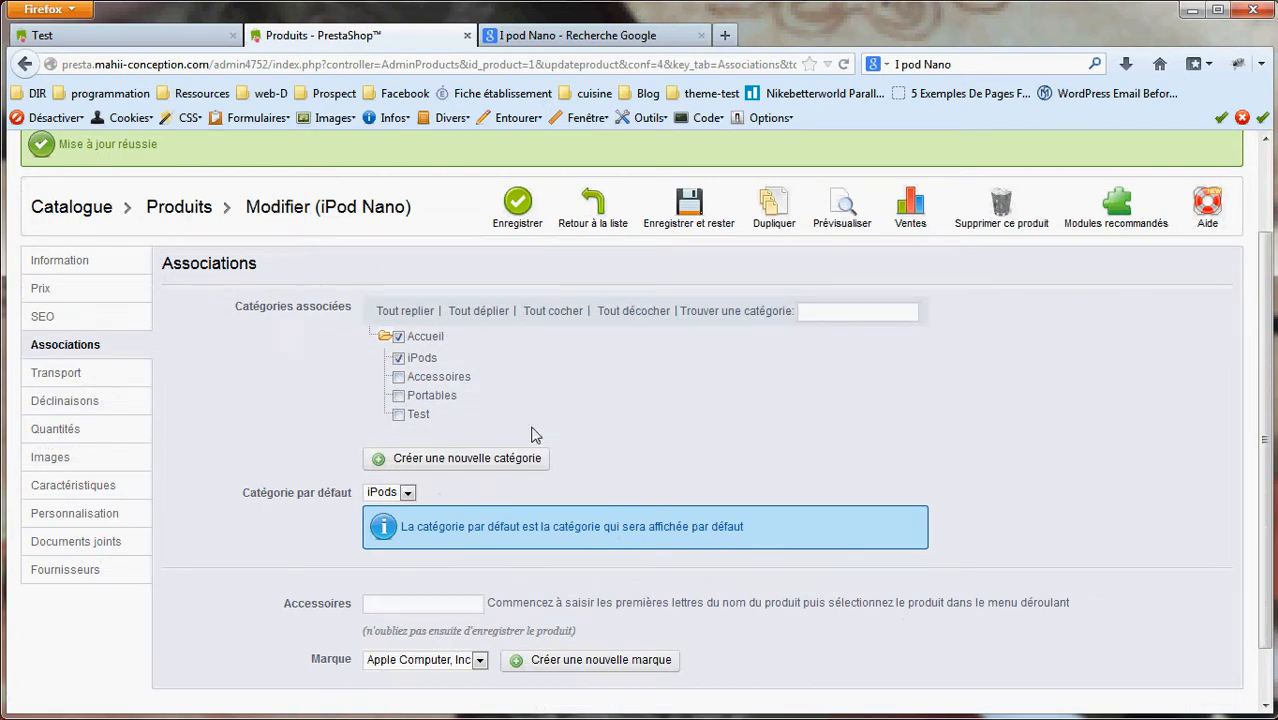
- Examine the default category choices, with Portables temporarily associated as well, and keep iPods as the default
scroll(530, 433, "down", 1)
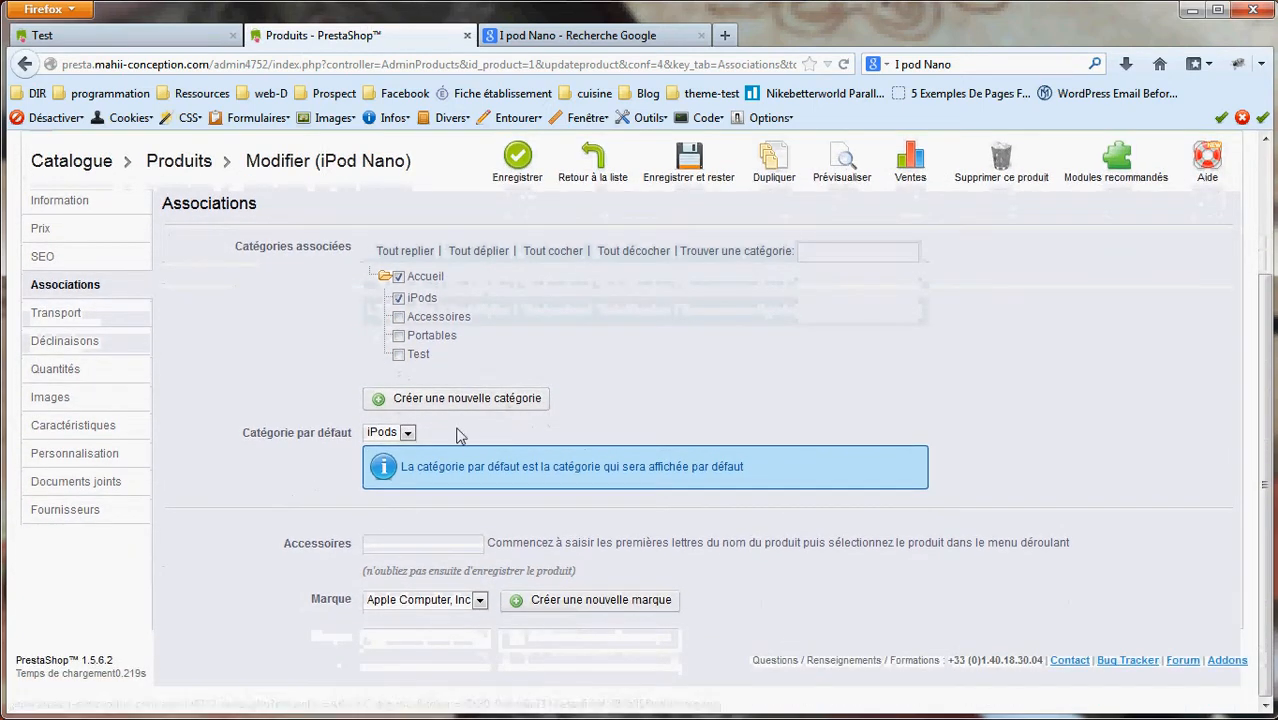
left_click(408, 434)
left_click(408, 432)
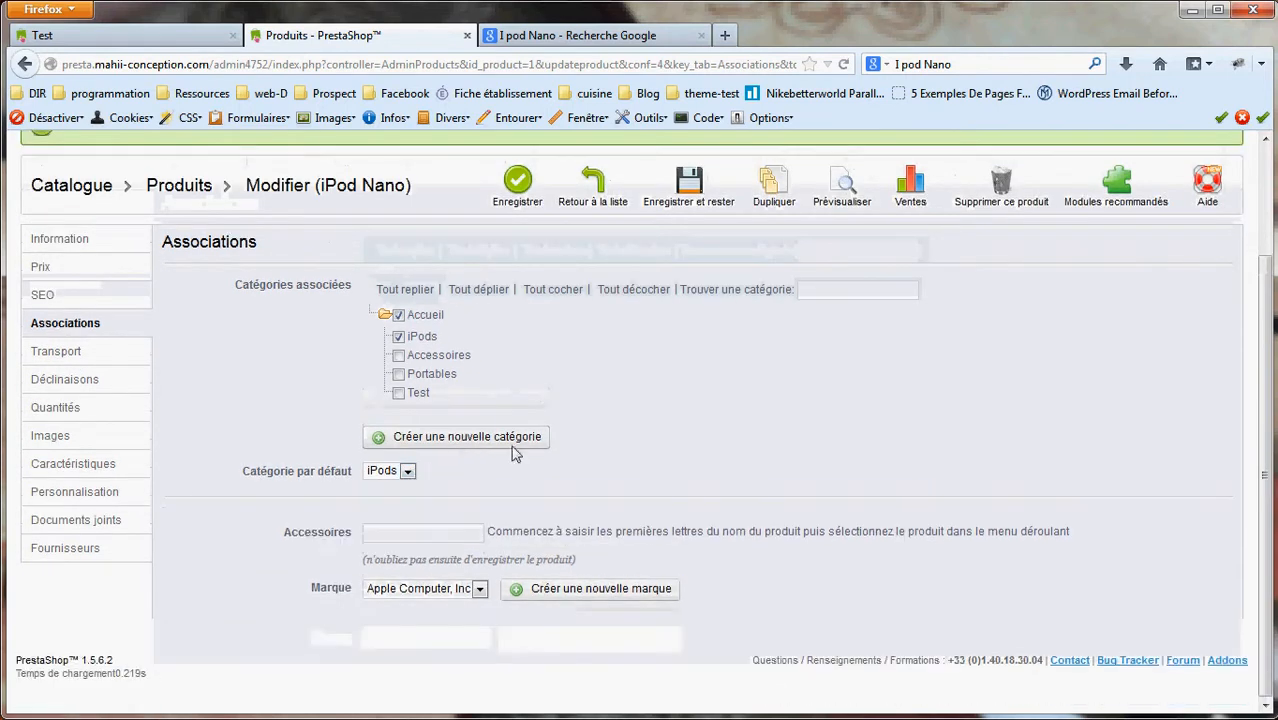
left_click(398, 374)
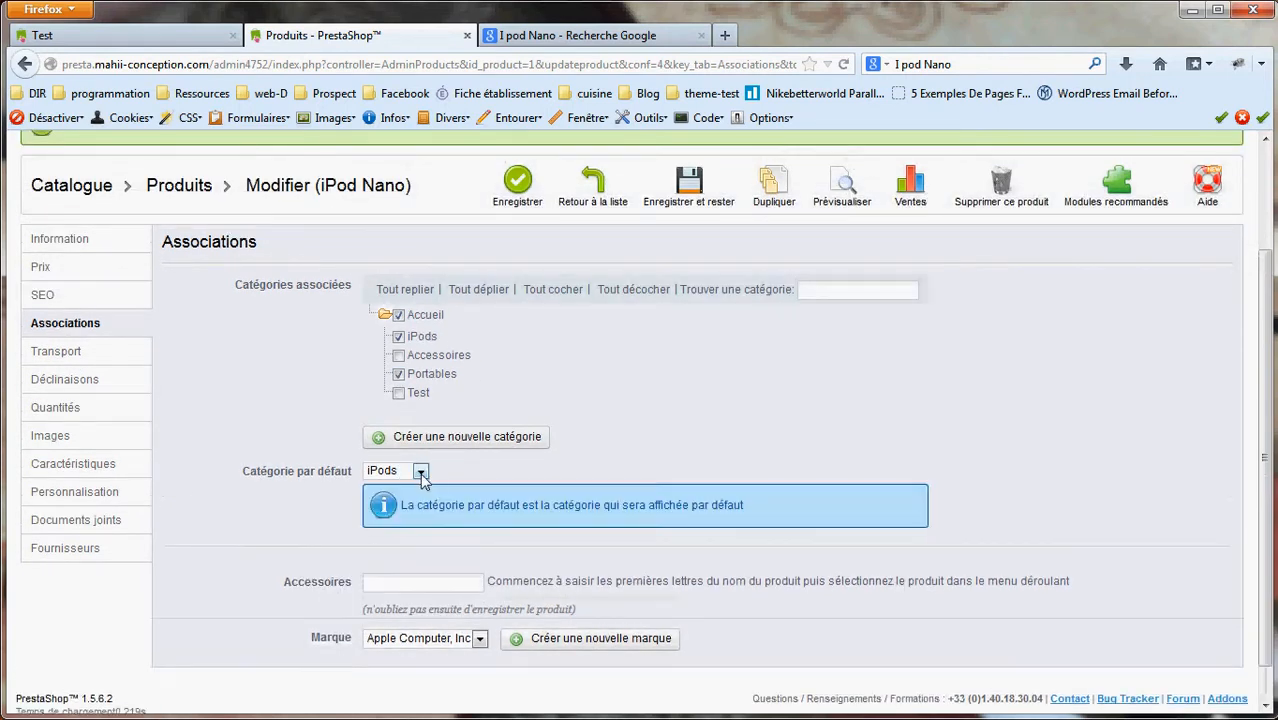
left_click(420, 471)
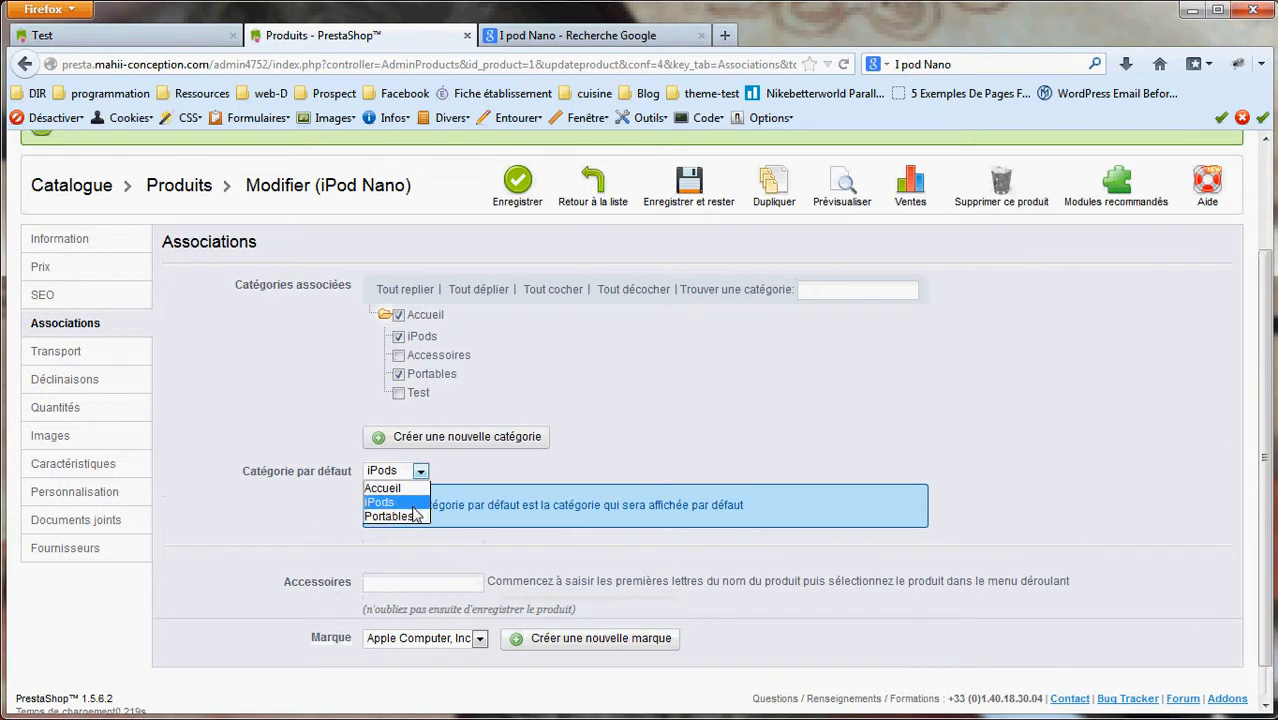
left_click(441, 512)
left_click(399, 374)
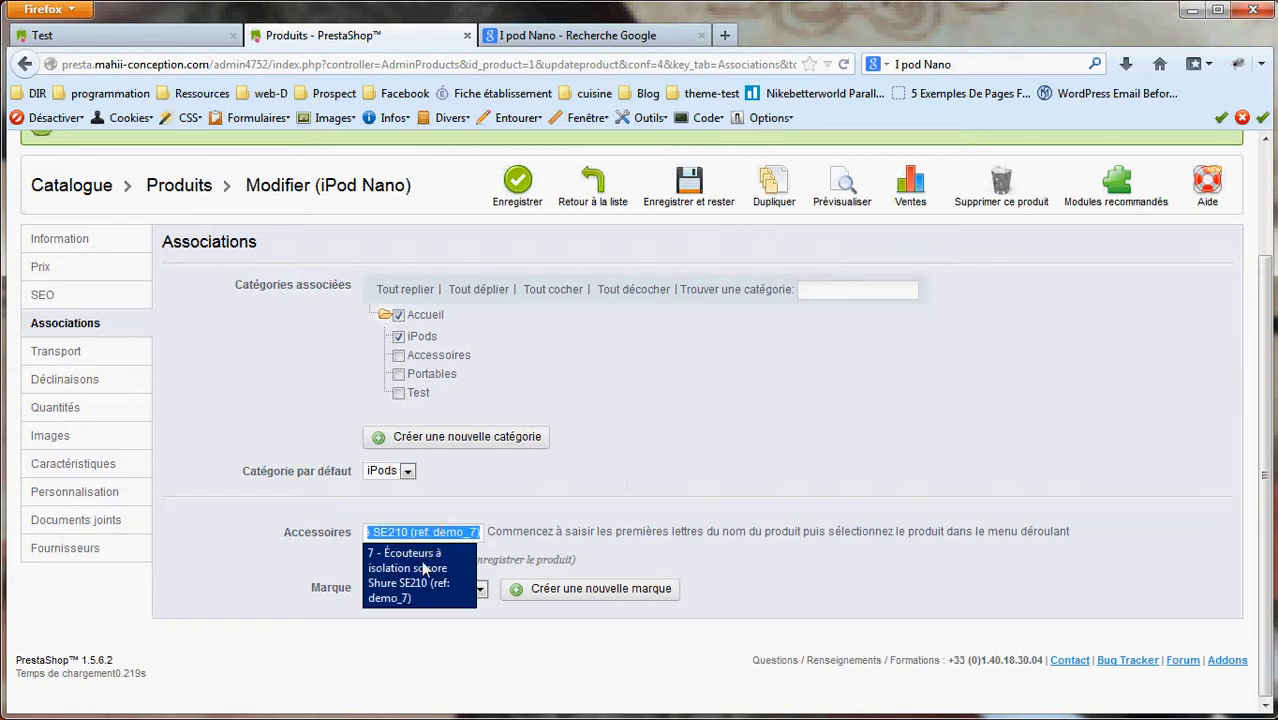
- Add "Écouteurs à isolation sonore Shure SE210" as an accessory, save the product and open the iPod Nano's shop page
left_click(423, 568)
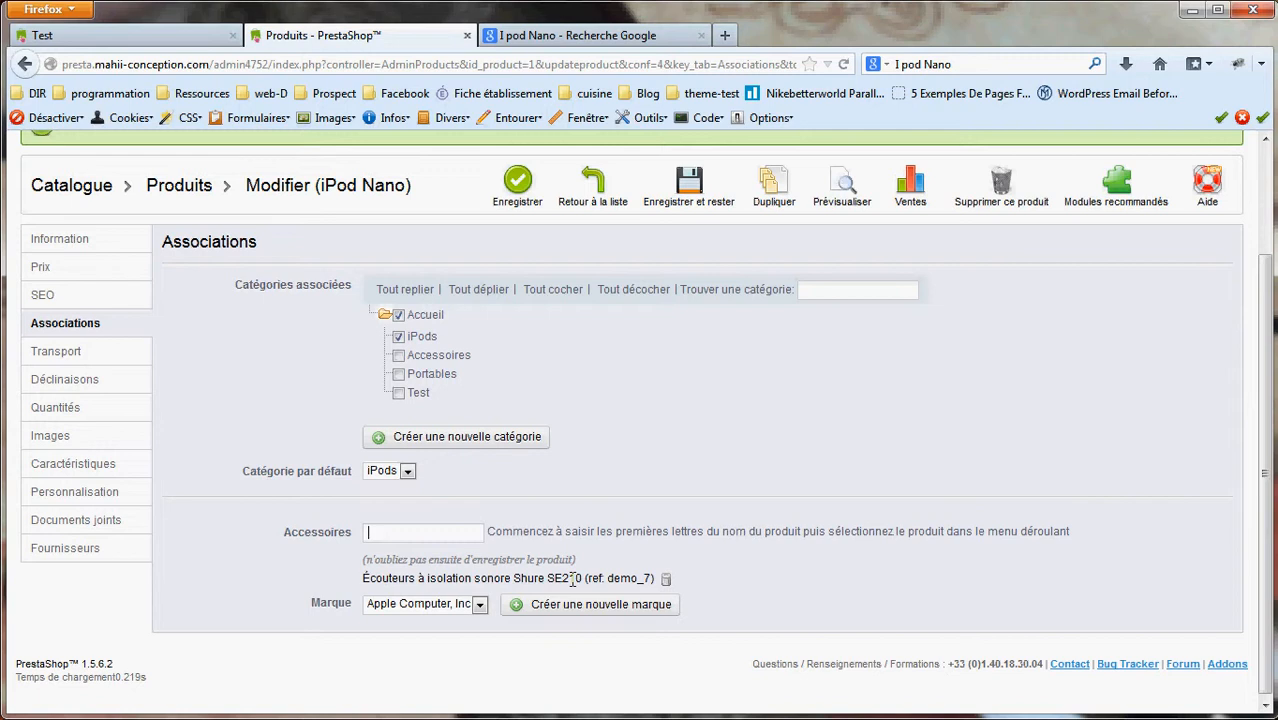
left_click(690, 182)
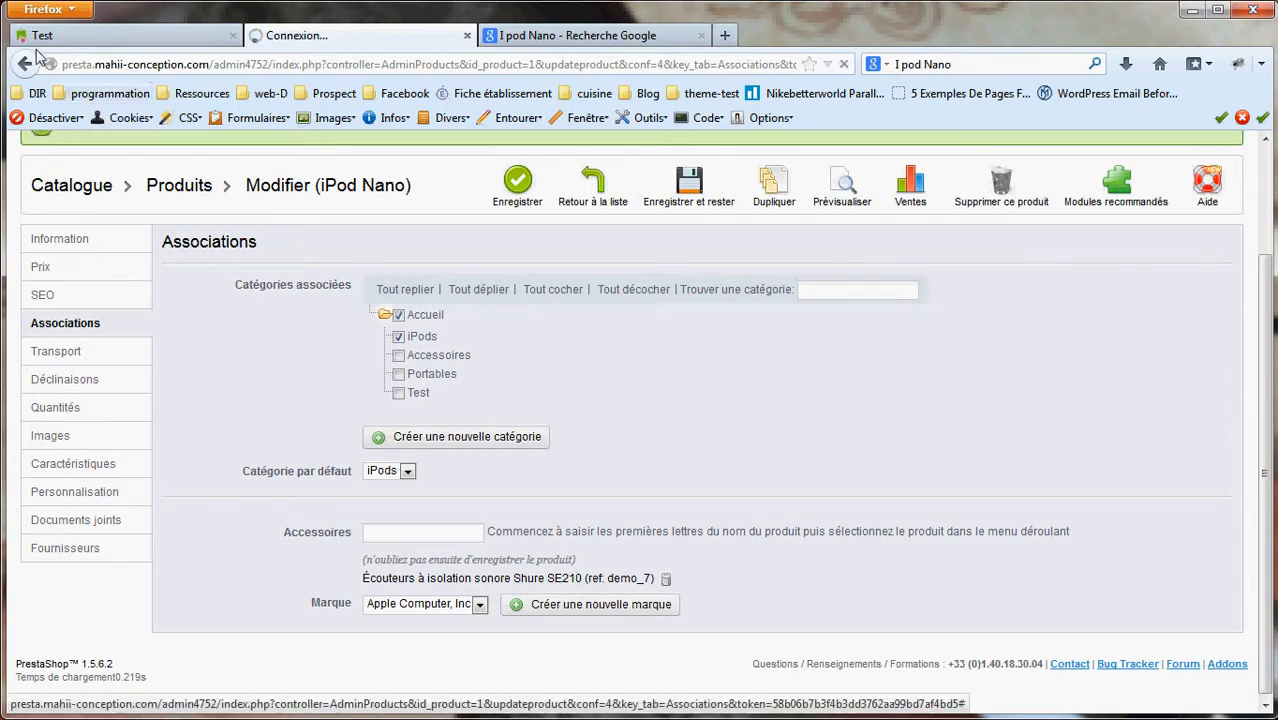
left_click(80, 38)
left_click(802, 426)
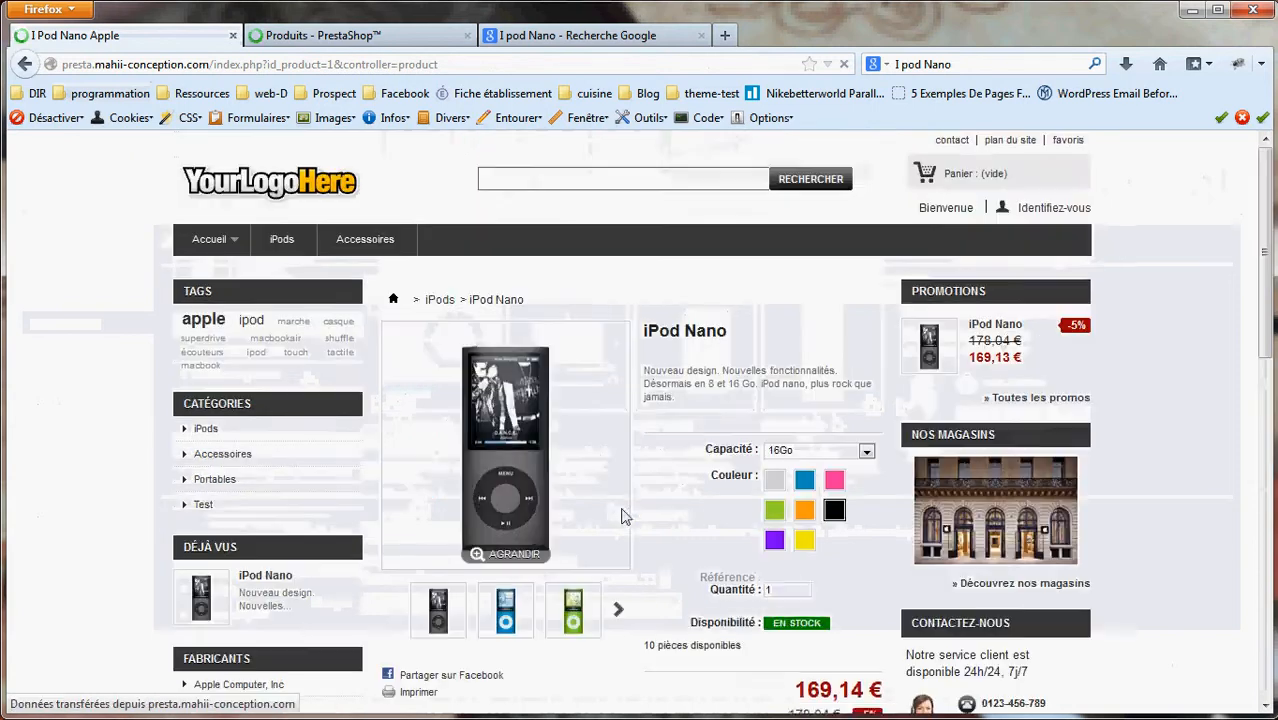
- View the accessory listed for the iPod Nano on its shop page
scroll(650, 525, "down", 5)
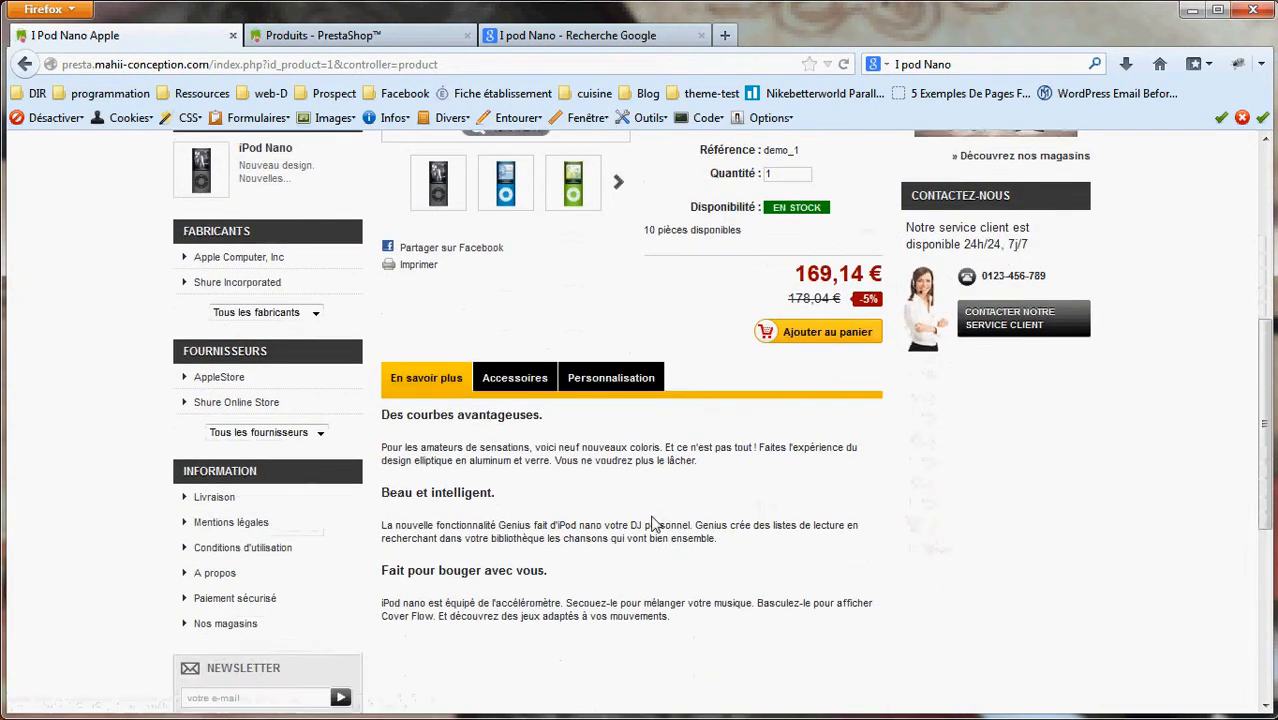
scroll(600, 450, "up", 1)
left_click(503, 379)
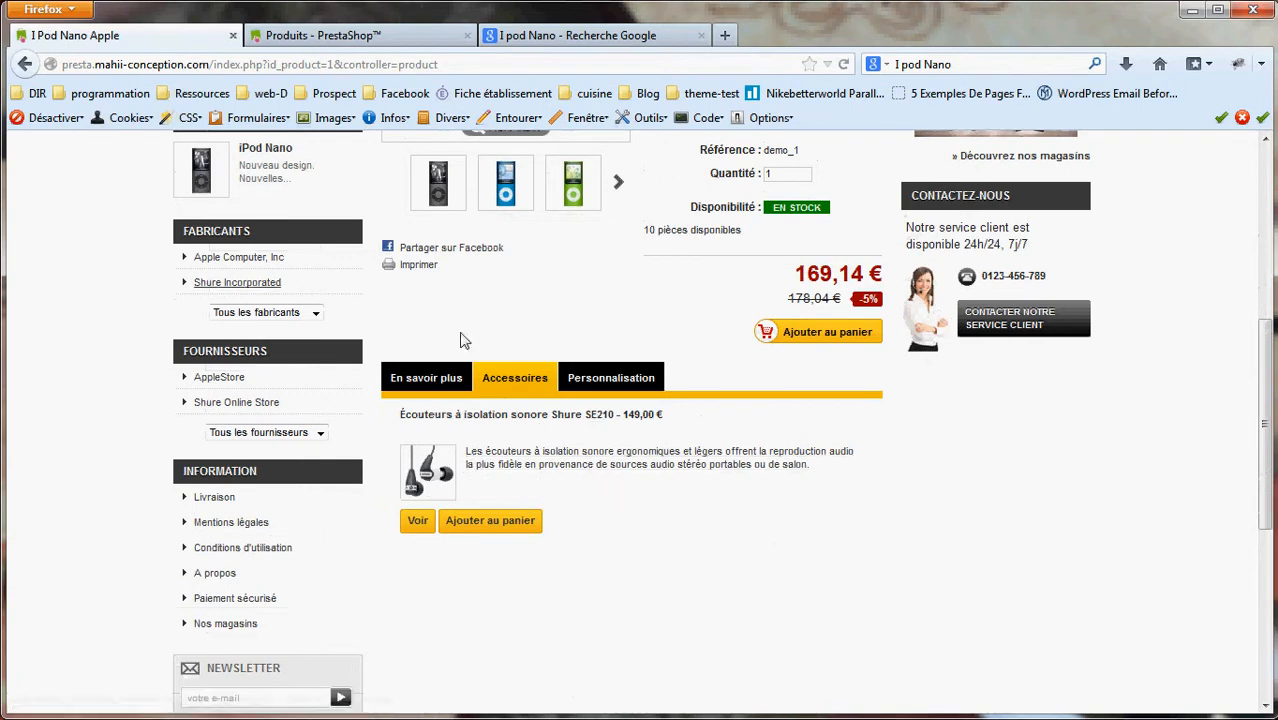
scroll(673, 562, "up", 1)
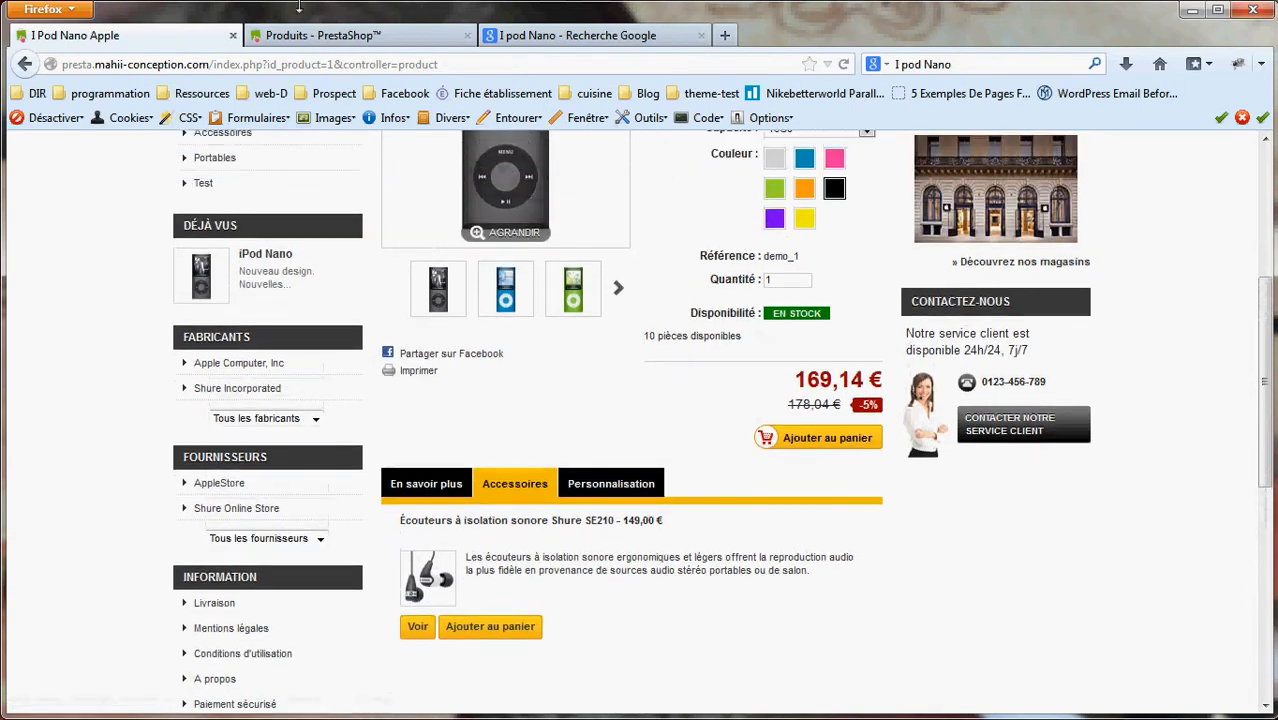
- Return to the product's associations in the back office, examine the brand choices and keep Apple Computer, Inc
left_click(455, 33)
scroll(522, 450, "down", 2)
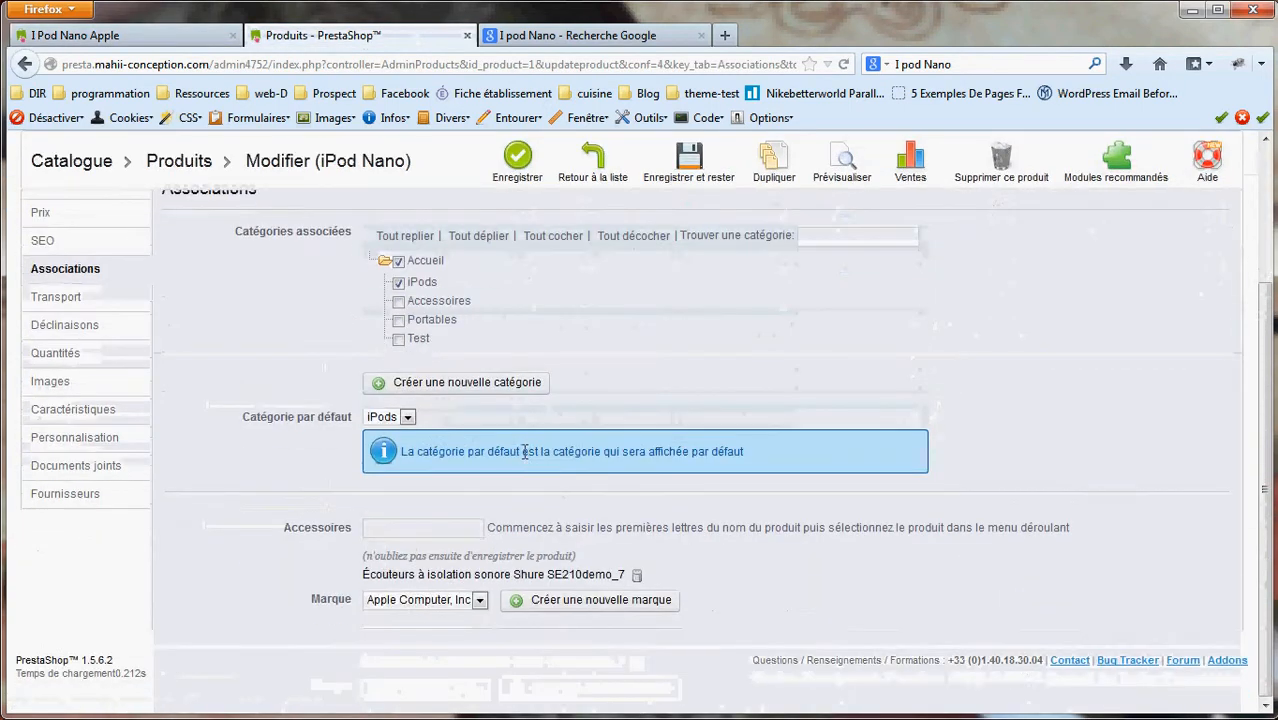
left_click(425, 600)
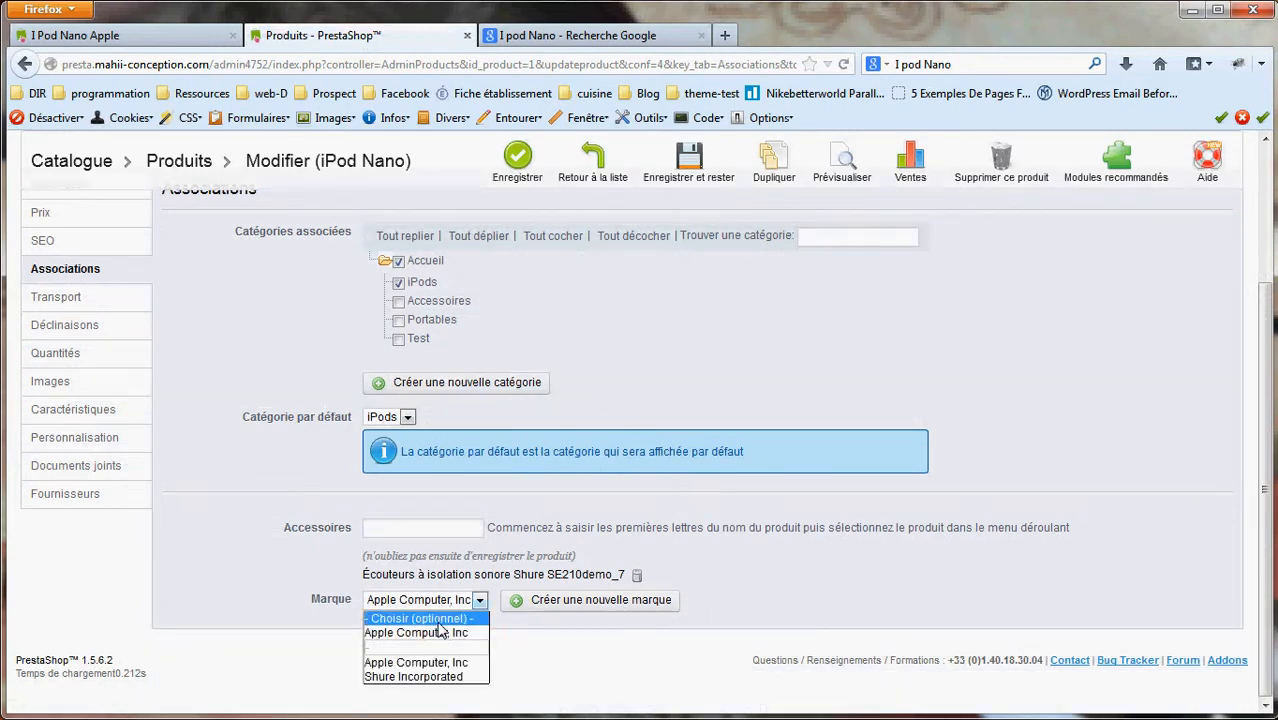
left_click(420, 633)
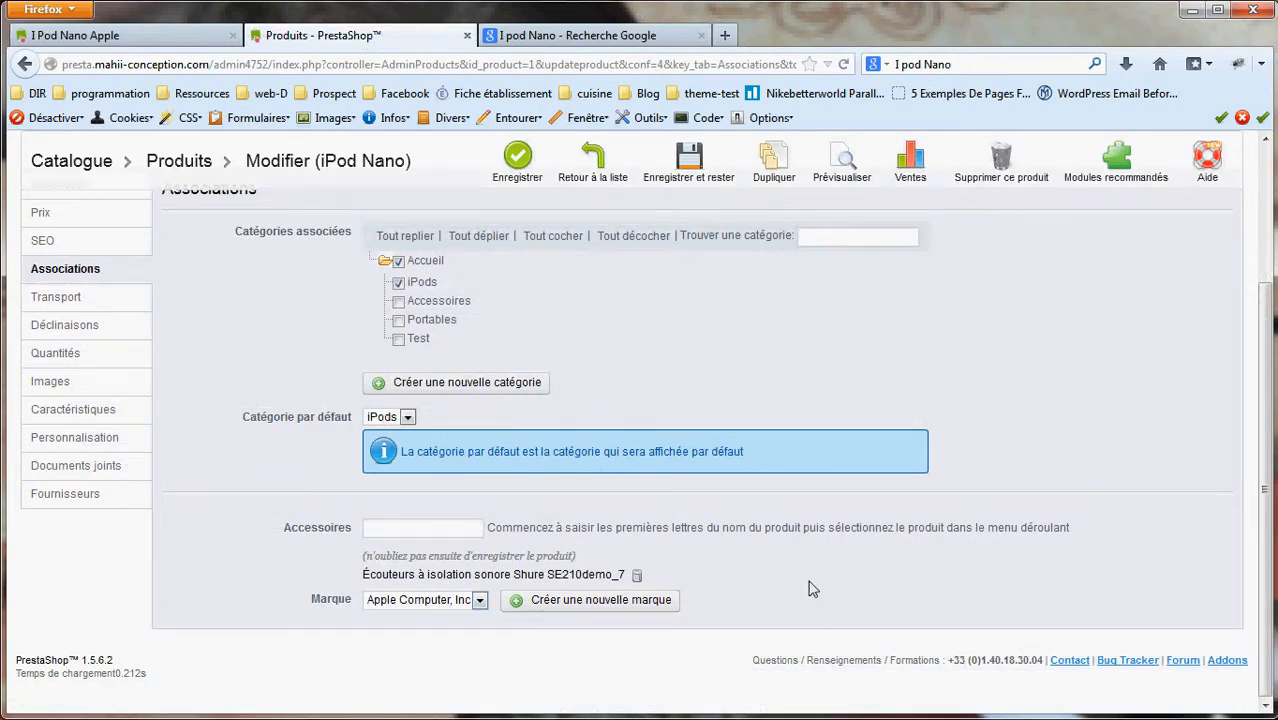
scroll(725, 531, "up", 2)
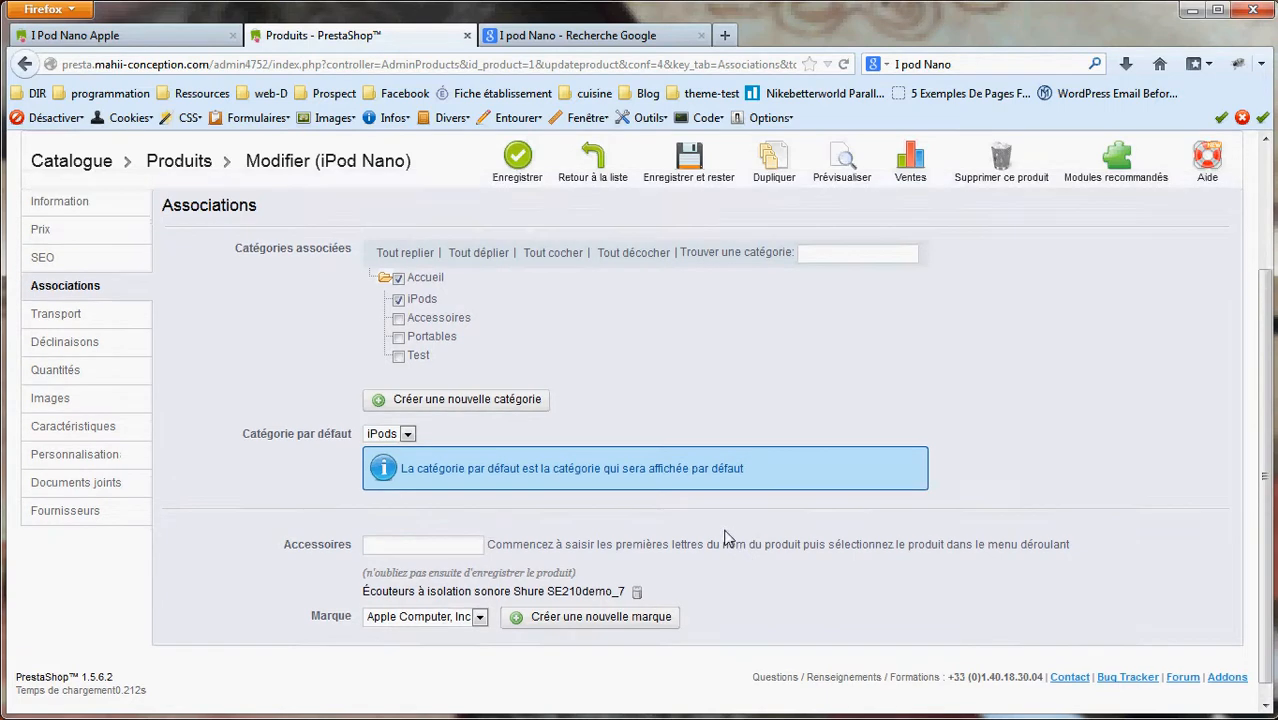
scroll(701, 523, "down", 1)
scroll(668, 522, "down", 1)
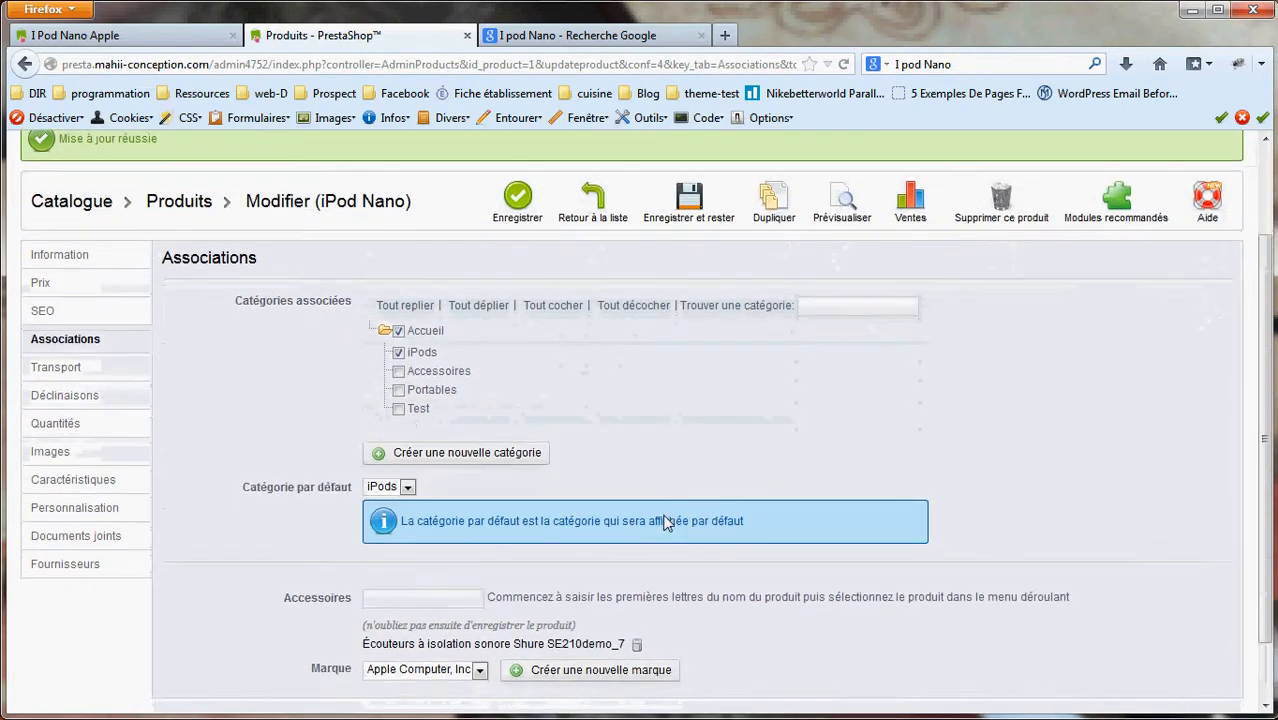
- Open the iPod Nano's shipping settings and try selecting Test and My carrier individually as its carriers
left_click(90, 300)
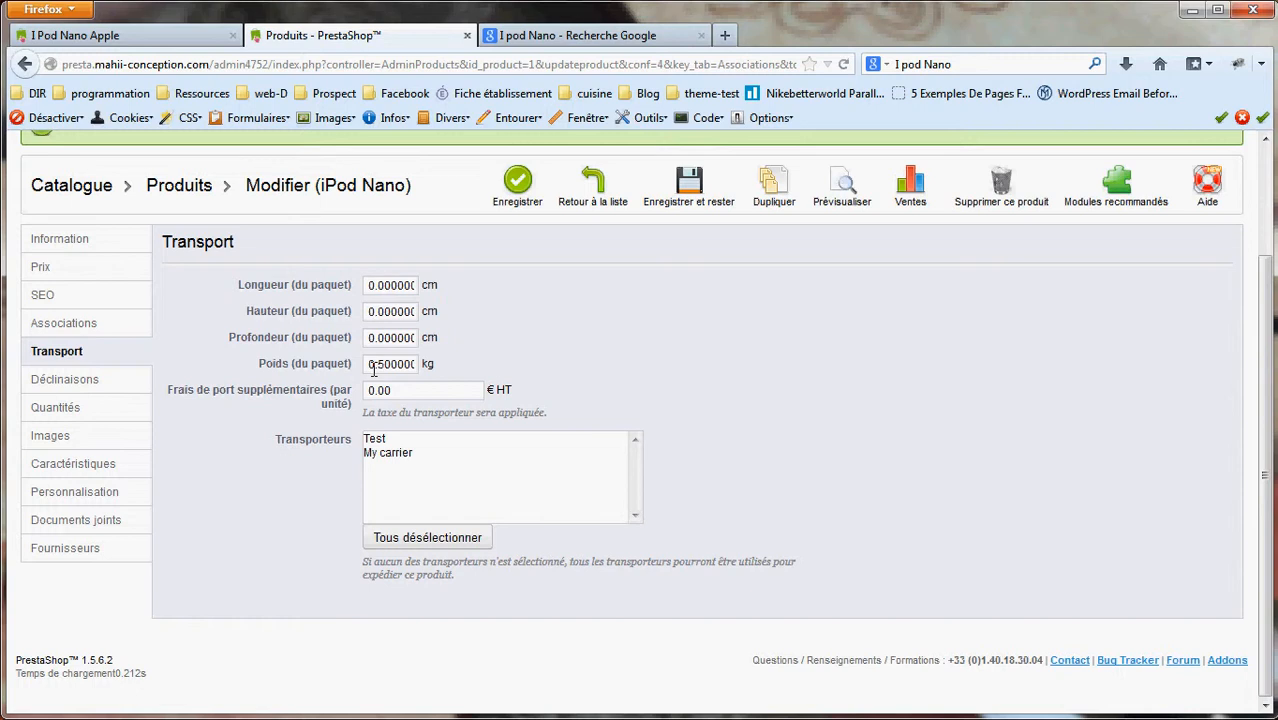
left_click(422, 396)
left_click(431, 441)
left_click(415, 452)
left_click(410, 441)
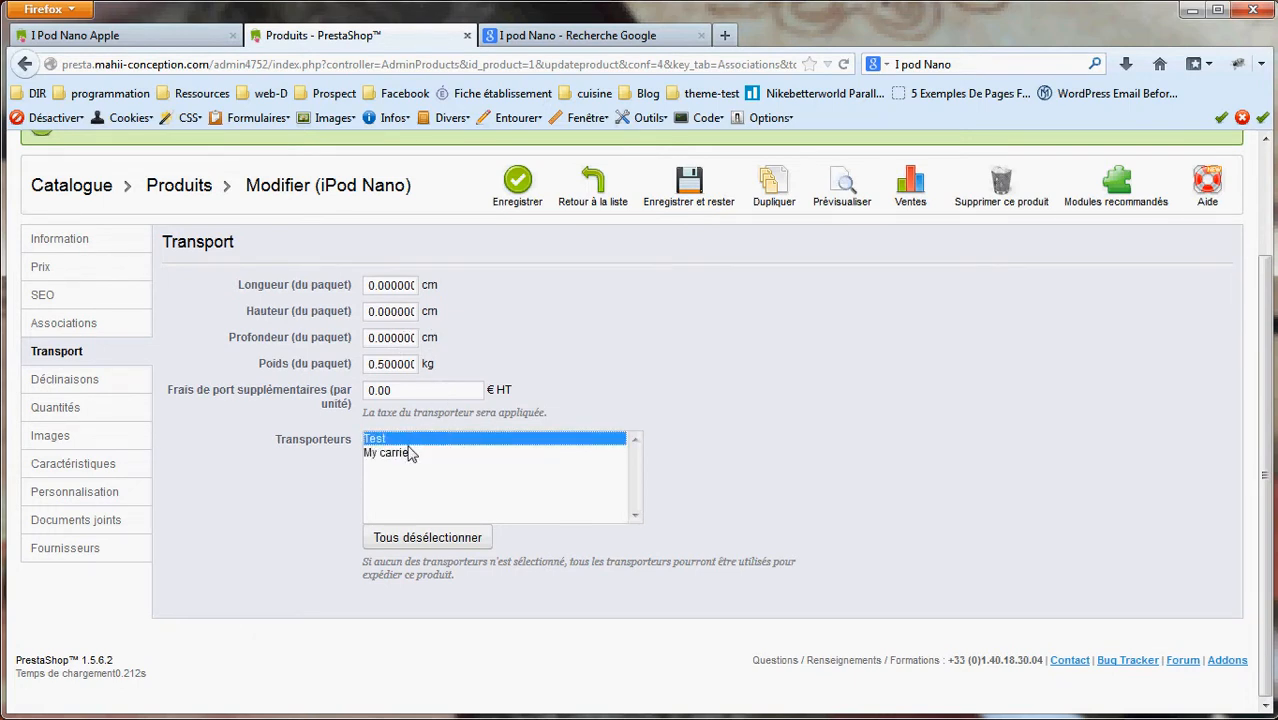
left_click(405, 455)
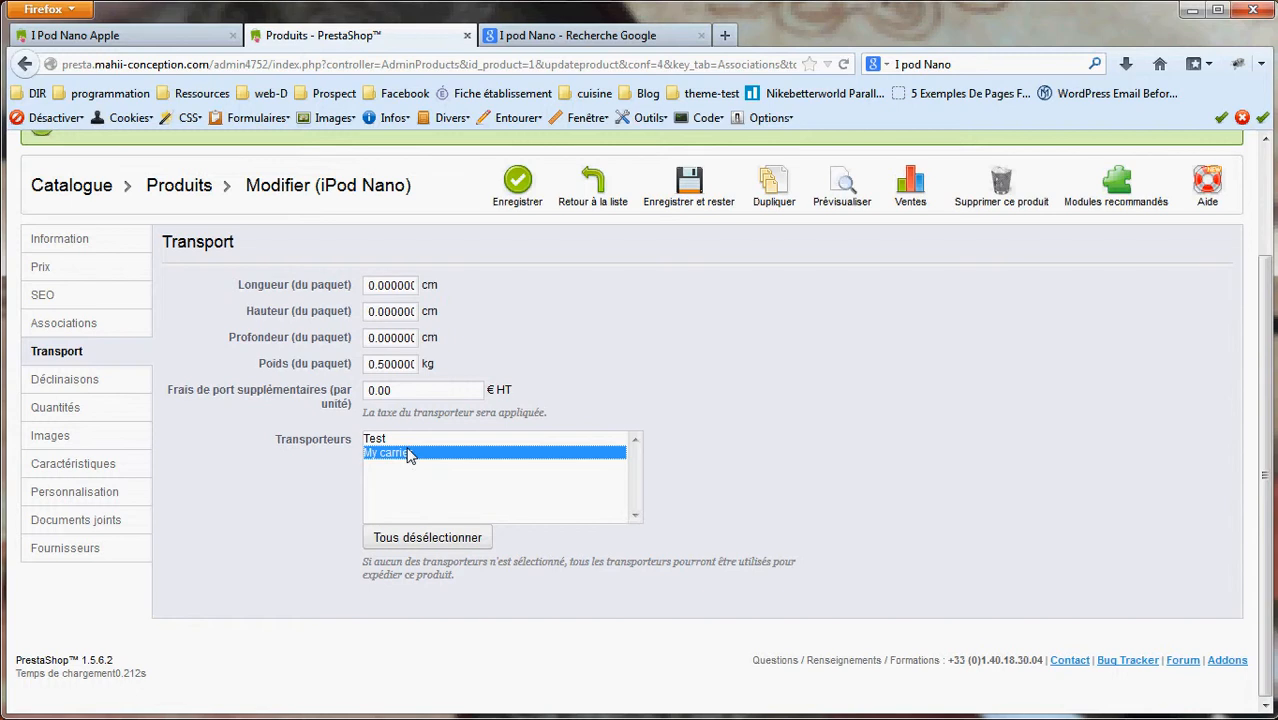
left_click(389, 441)
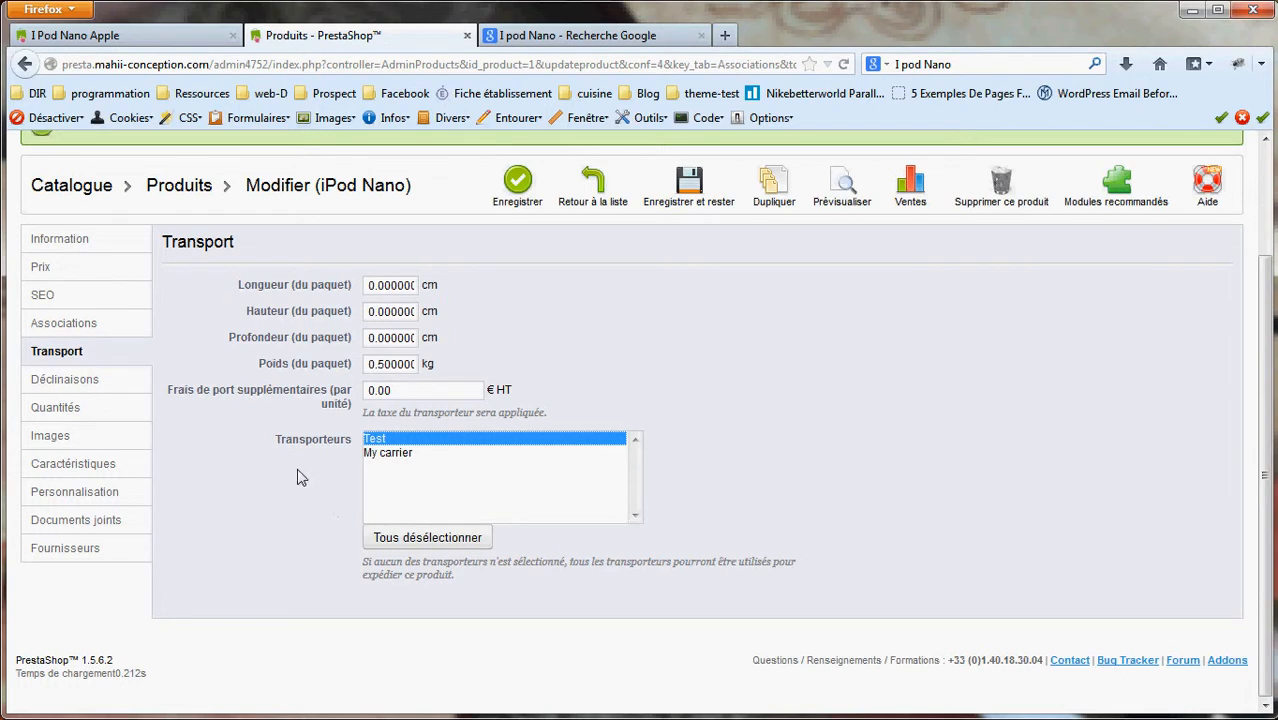
left_click(394, 456)
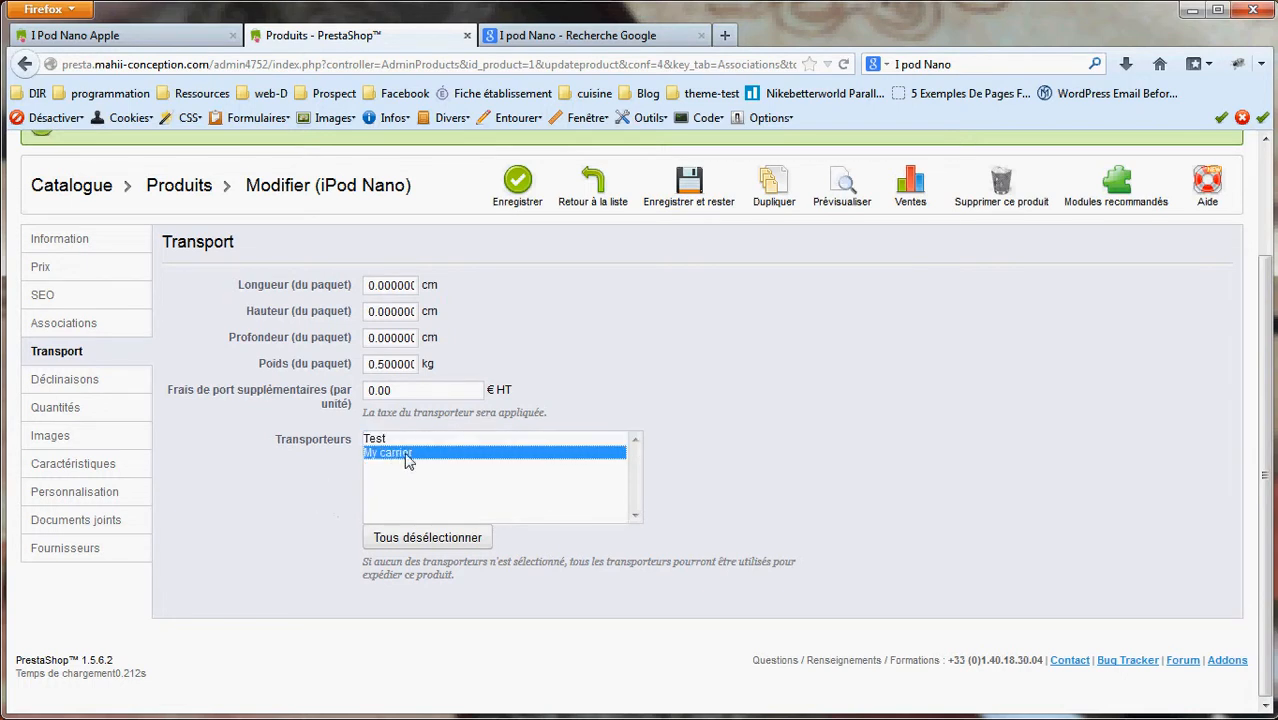
- Try combining Test and My carrier in the carrier selection, and deselect all carriers again
left_click(382, 440, "ctrl")
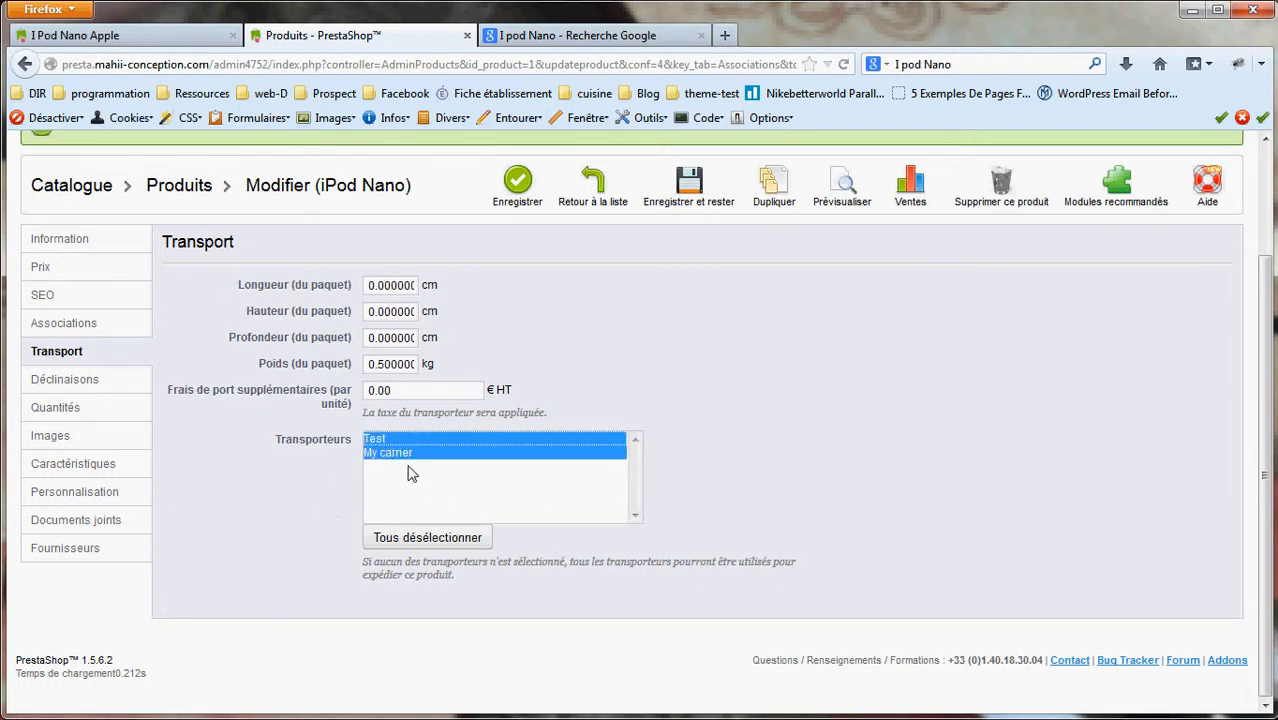
left_click(391, 455, "ctrl")
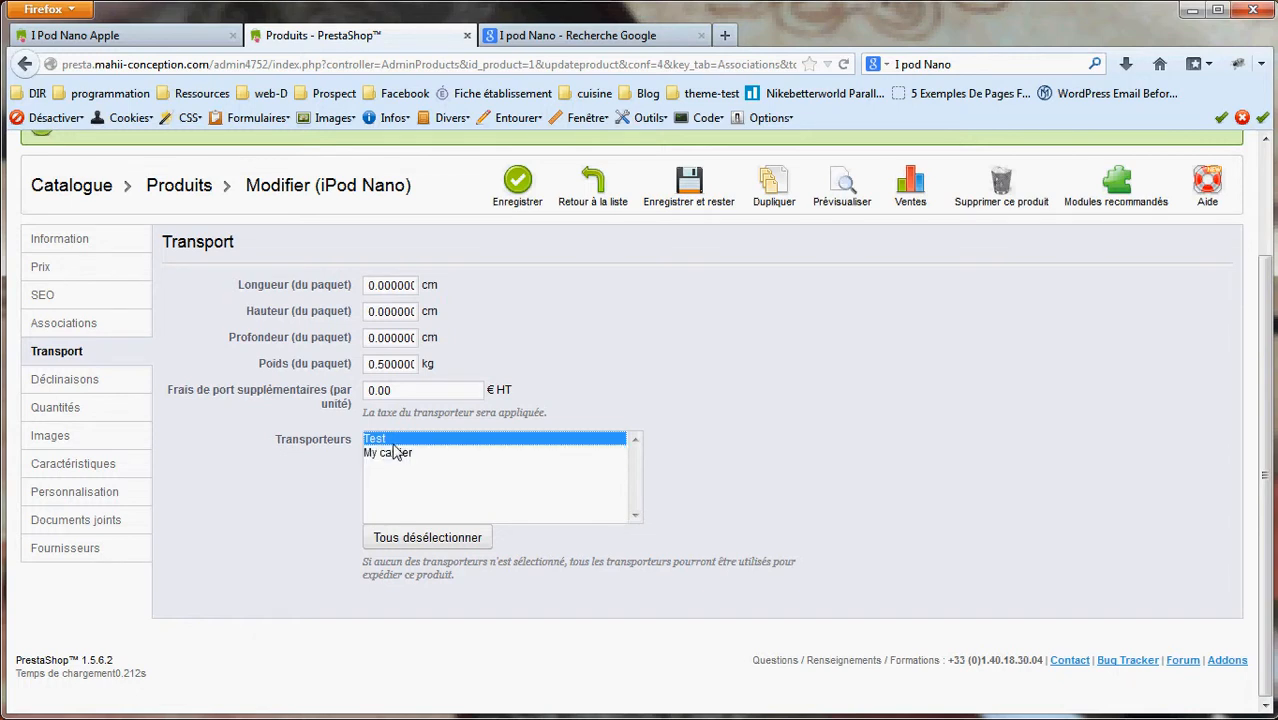
left_click(400, 457, "ctrl")
left_click(408, 458)
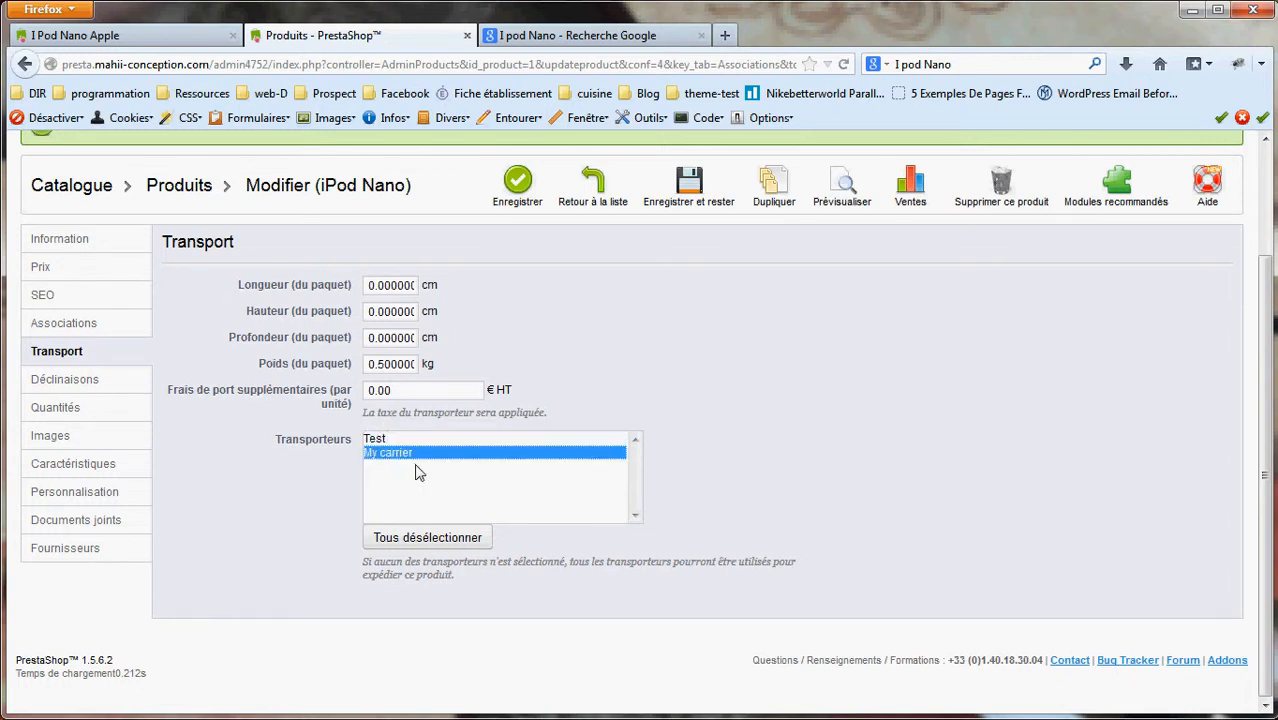
left_click(432, 546)
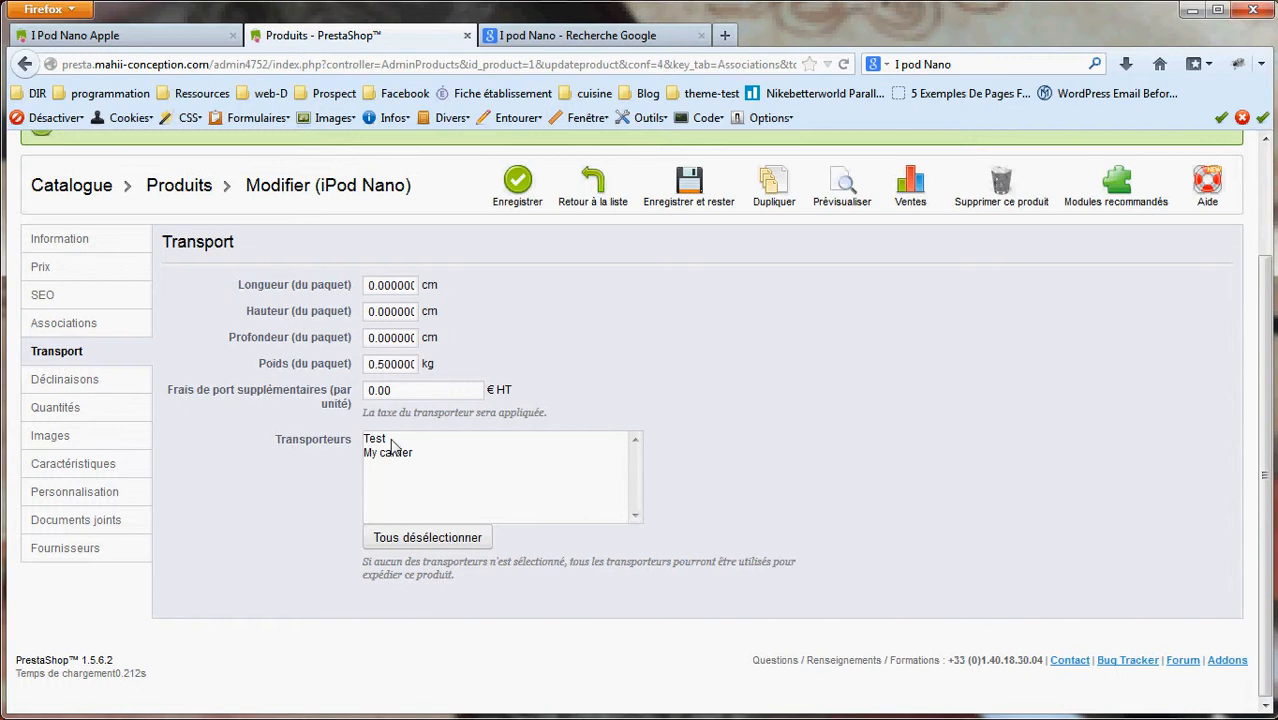
- Examine the iPod Nano's combinations of capacity and colour, including their price impact and which one is the default
left_click(118, 383)
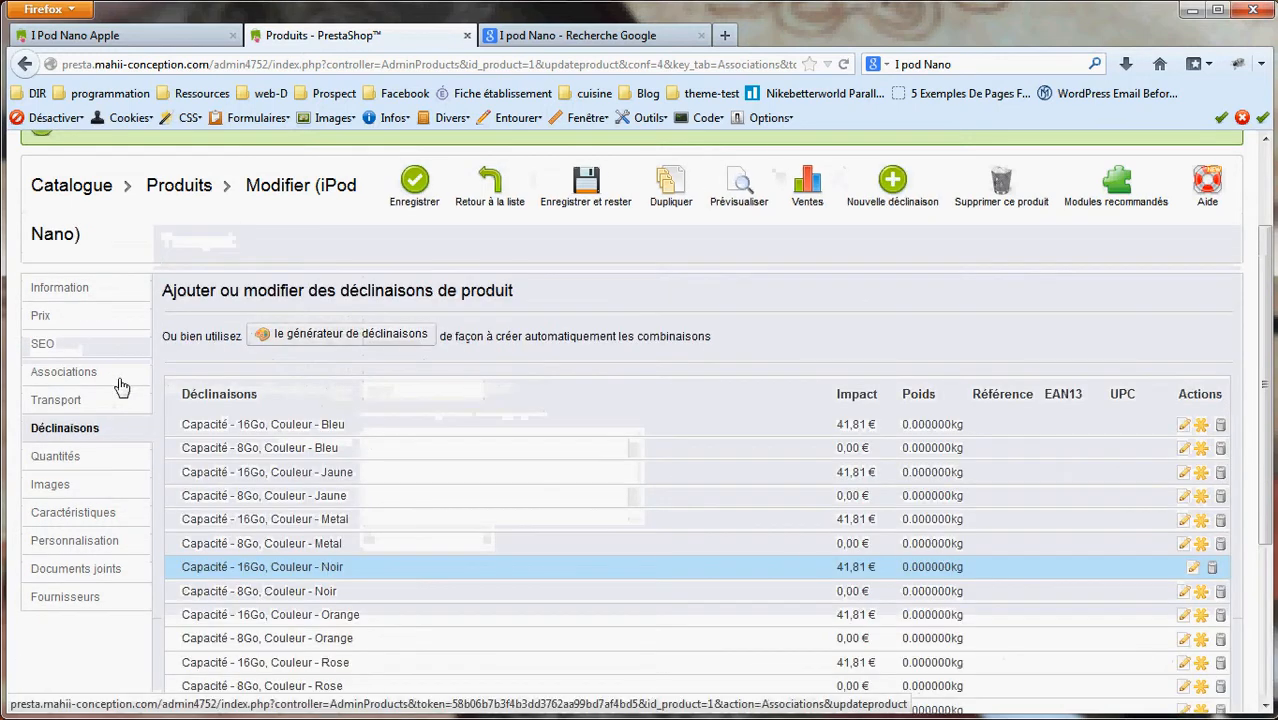
scroll(472, 455, "down", 3)
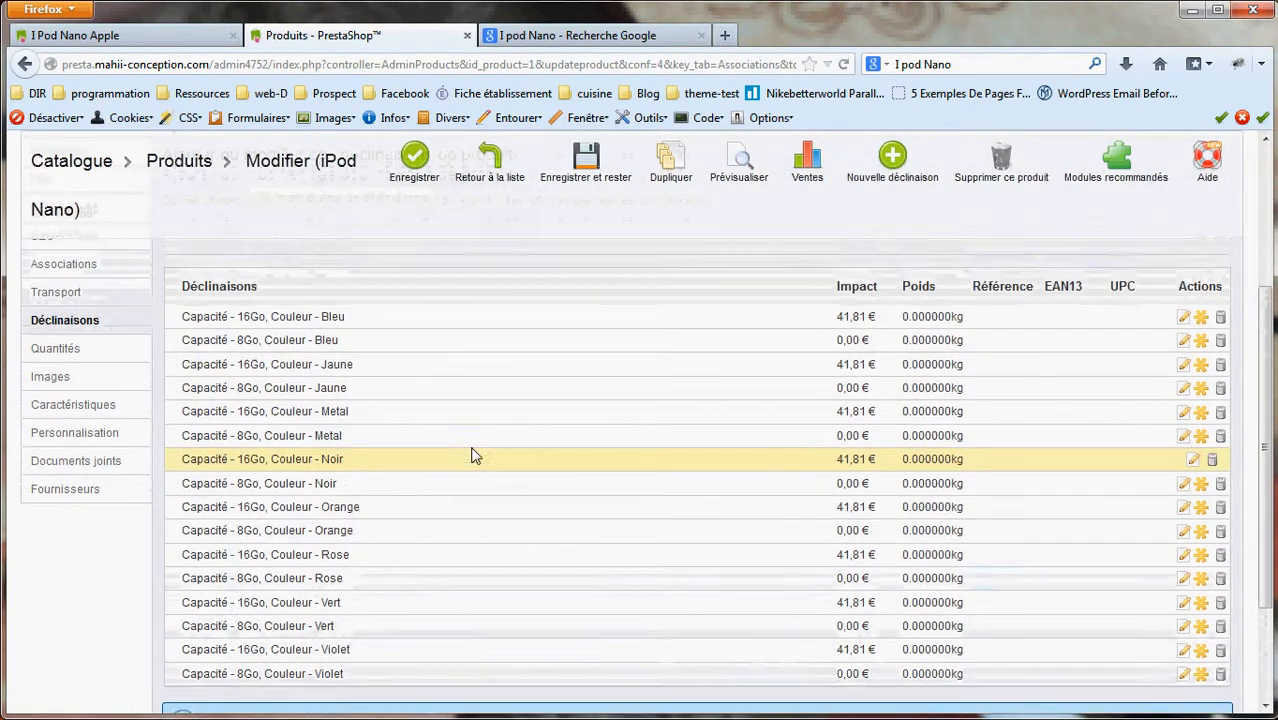
scroll(472, 455, "up", 6)
mouse_move(45, 185)
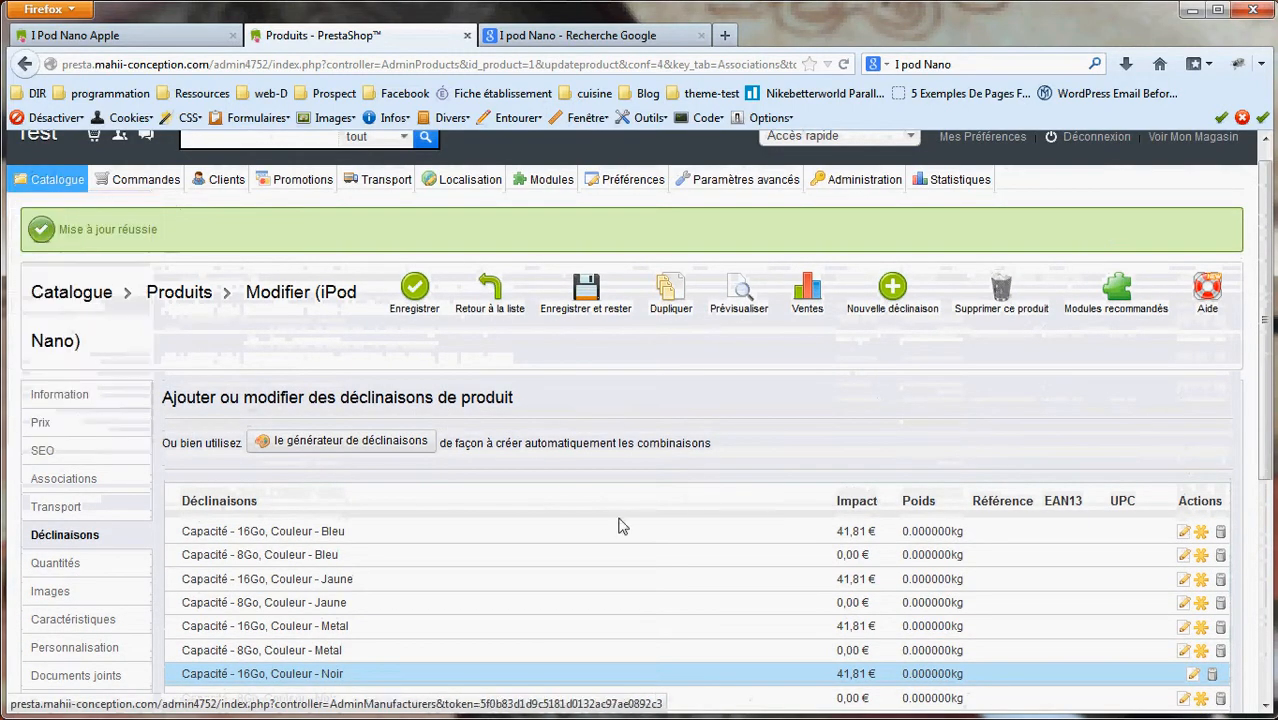
scroll(600, 516, "down", 4)
scroll(586, 512, "down", 2)
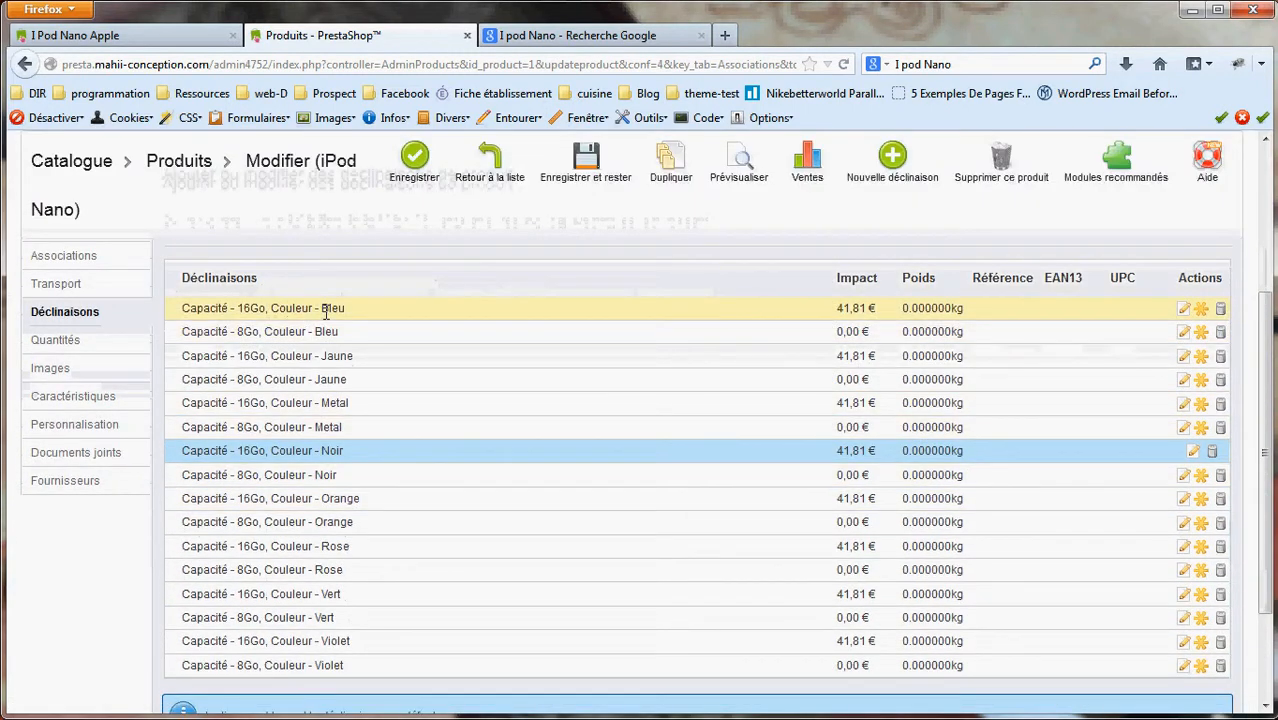
scroll(534, 403, "down", 2)
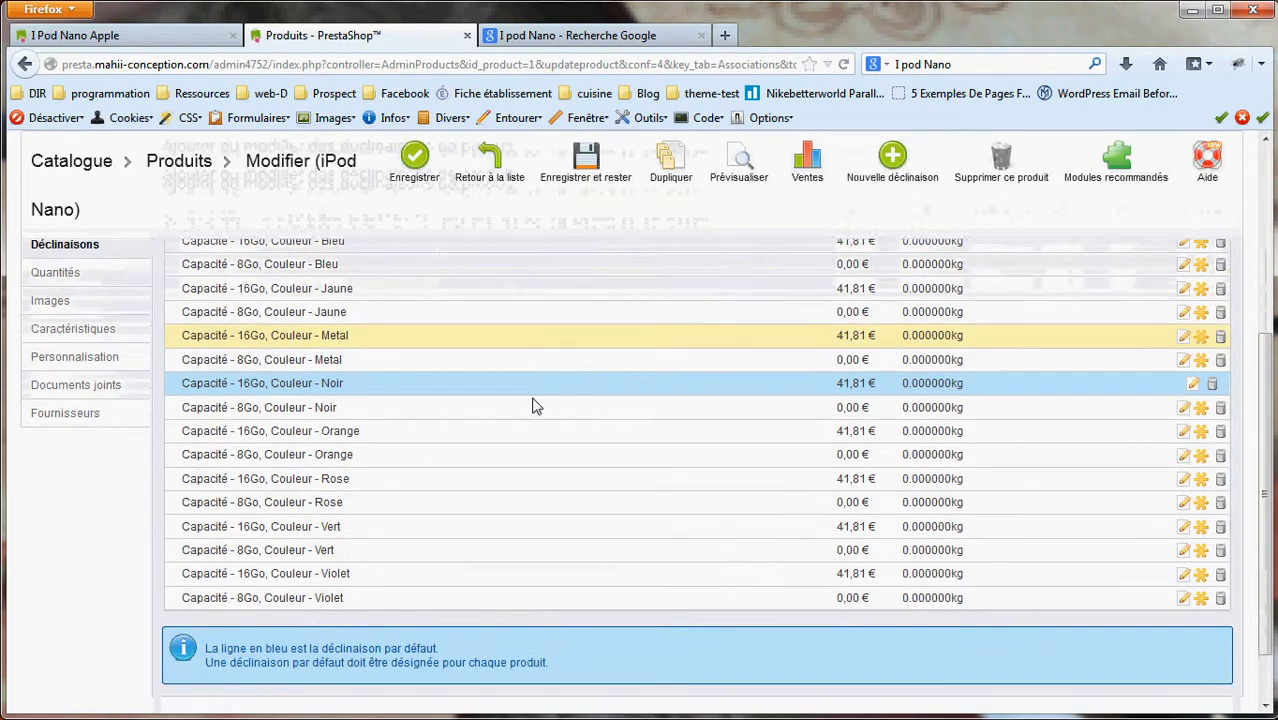
scroll(585, 505, "up", 2)
scroll(584, 522, "up", 3)
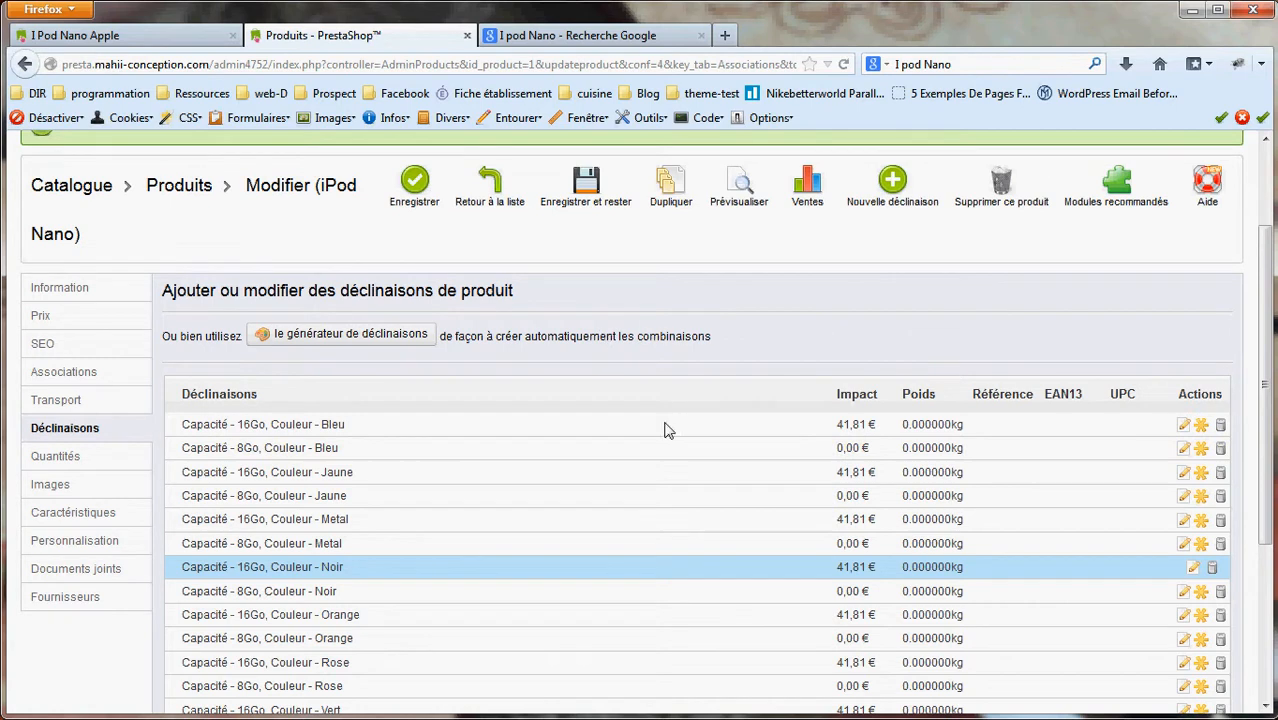
scroll(450, 505, "down", 2)
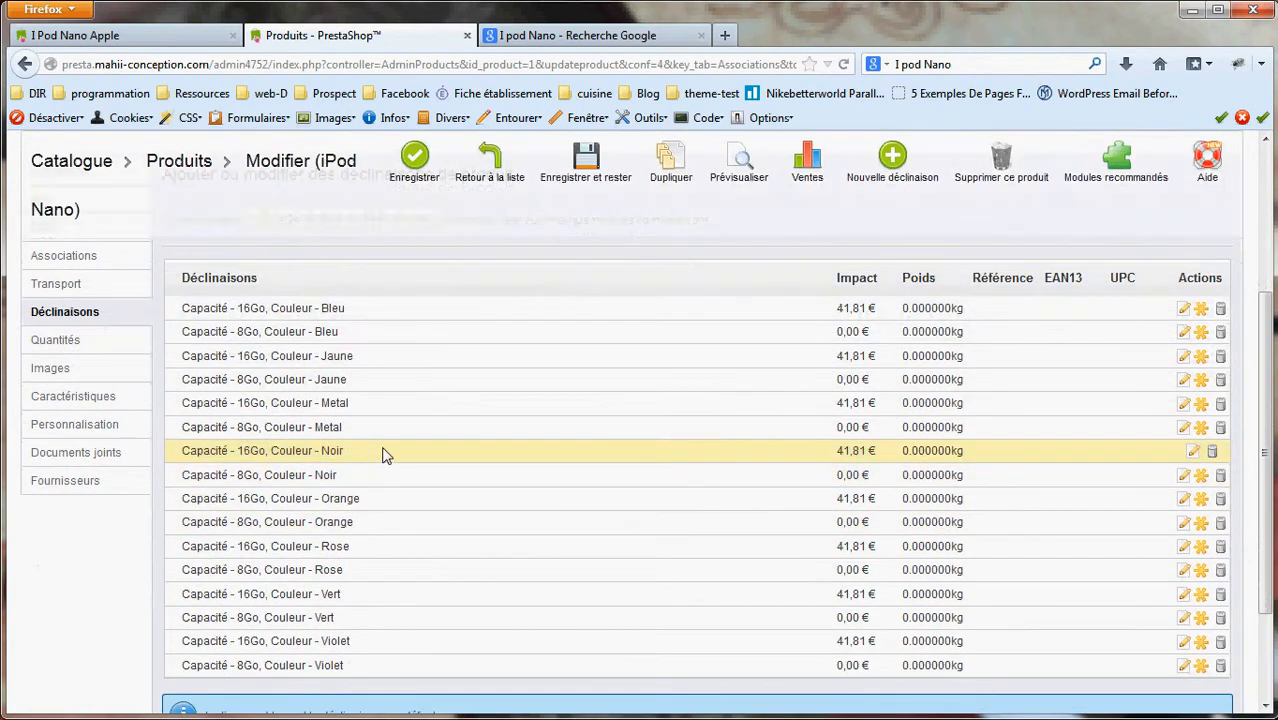
scroll(390, 460, "down", 2)
scroll(542, 571, "up", 6)
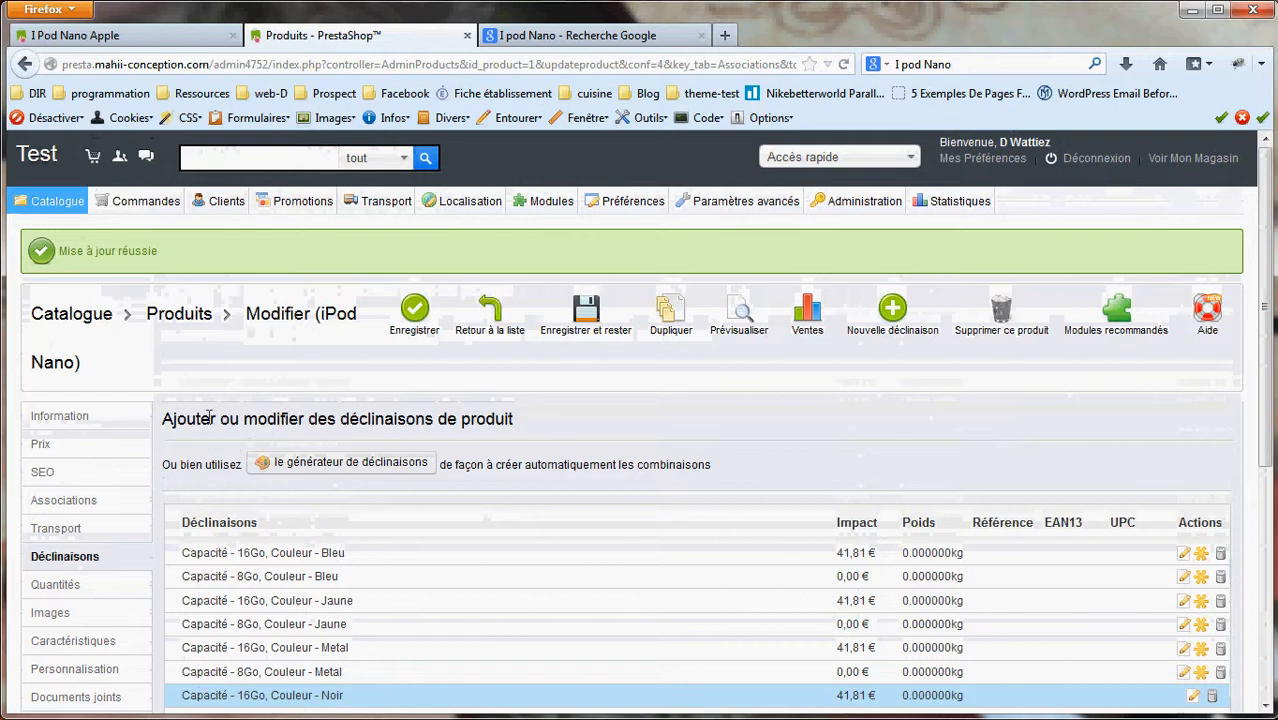
scroll(388, 530, "down", 6)
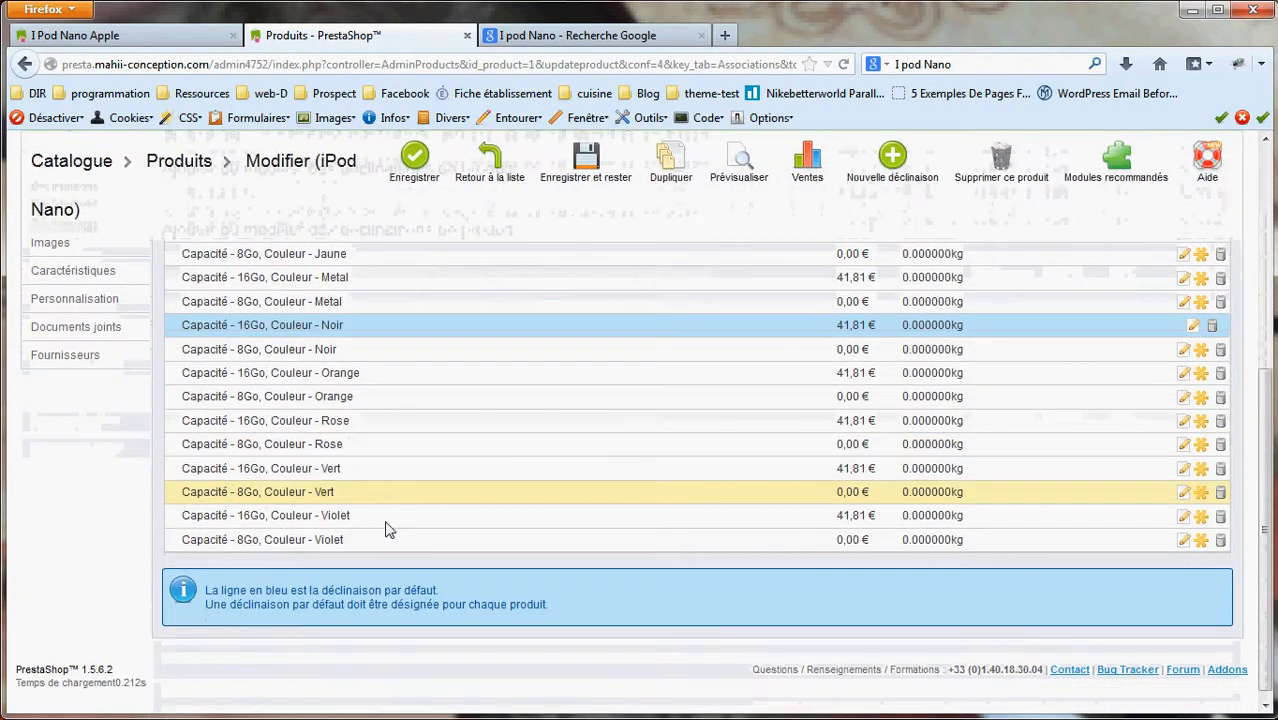
scroll(585, 600, "up", 3)
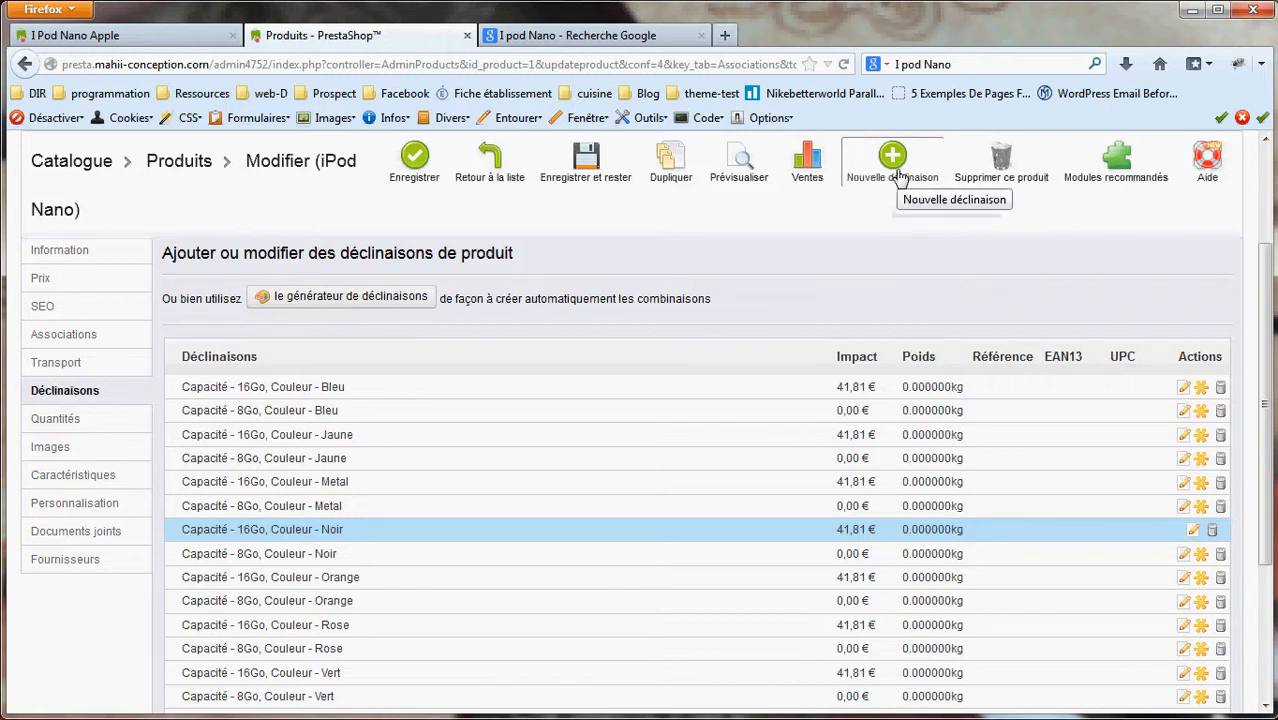
- Make the 16Go, Orange combination the default and check it on the reloaded iPod Nano shop page
scroll(388, 537, "down", 2)
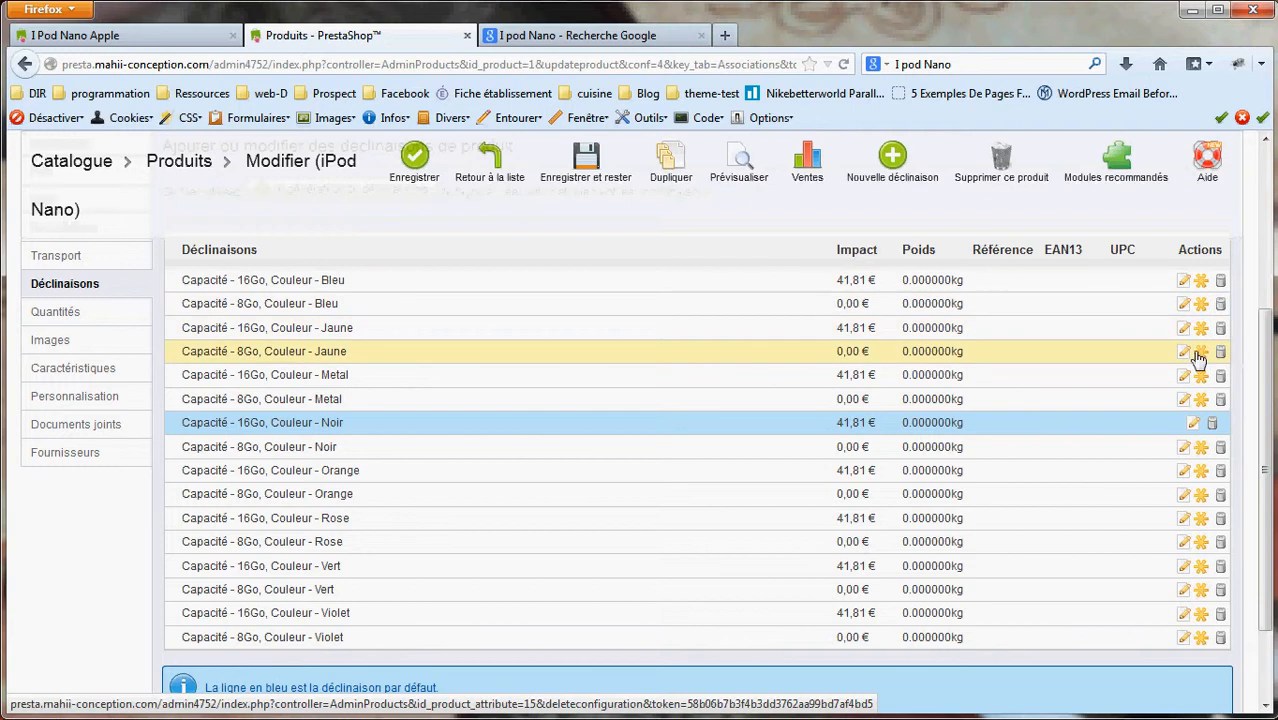
left_click(1201, 472)
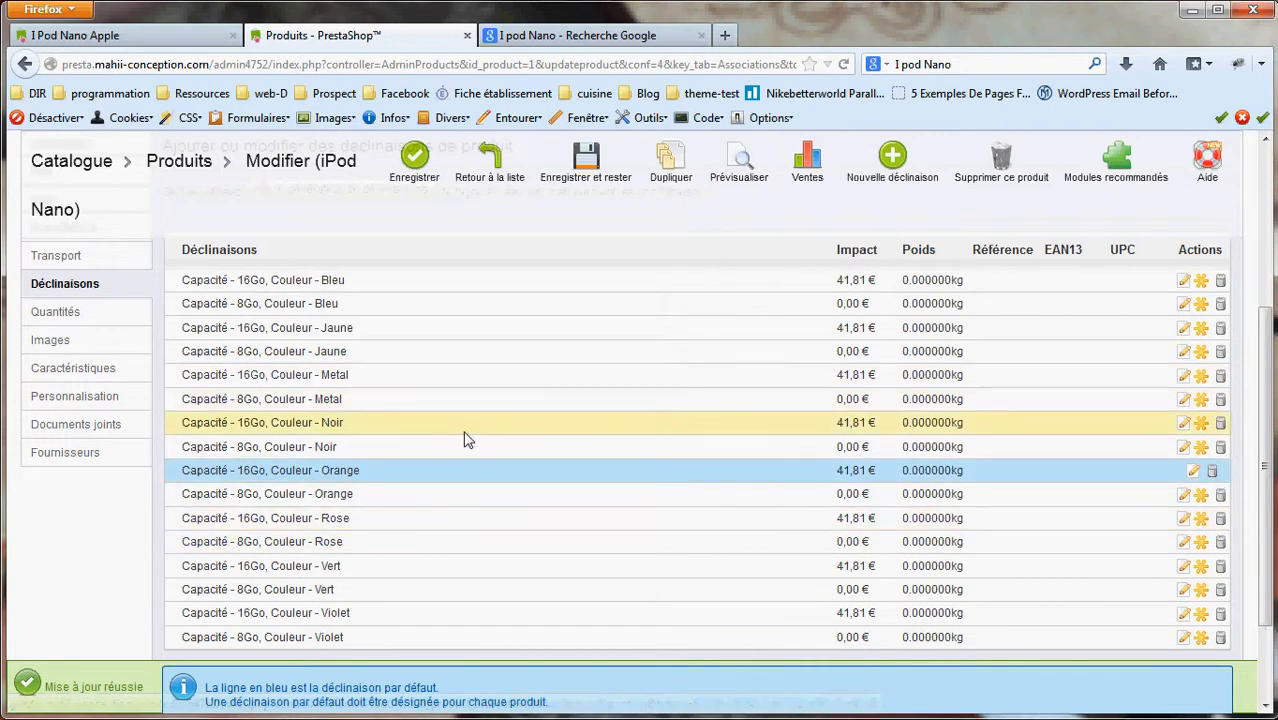
left_click(112, 36)
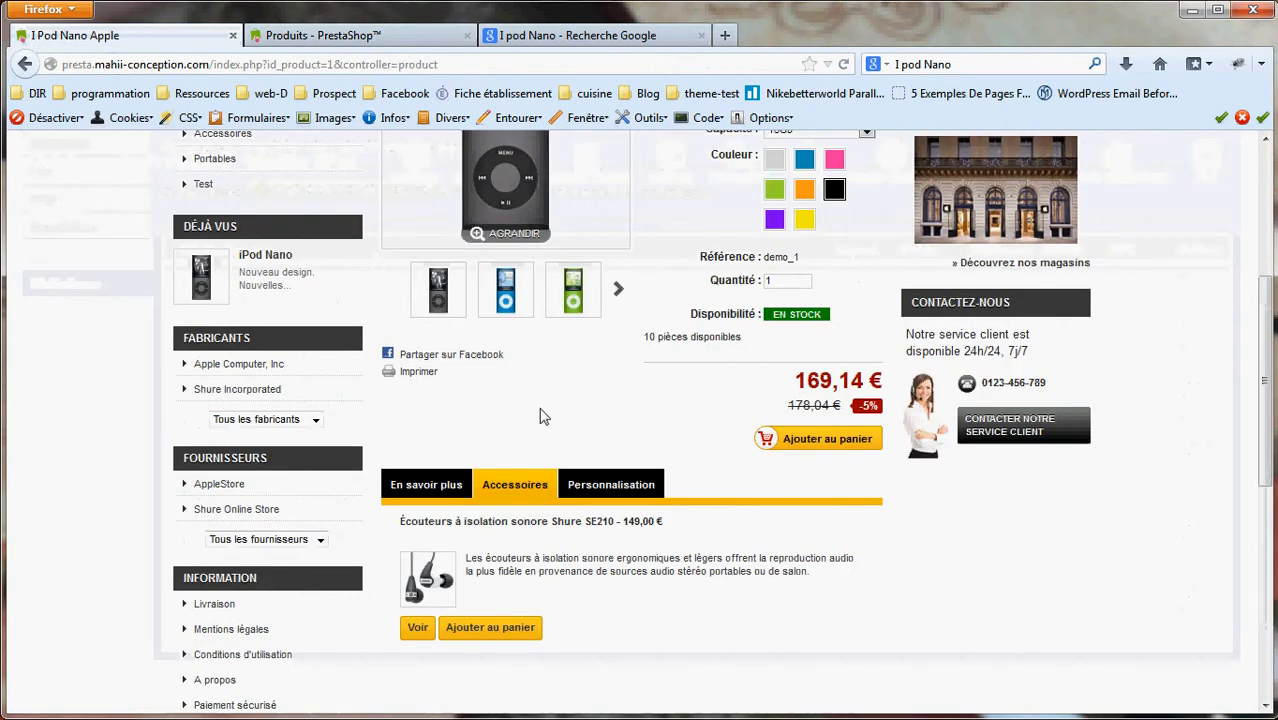
scroll(538, 413, "up", 4)
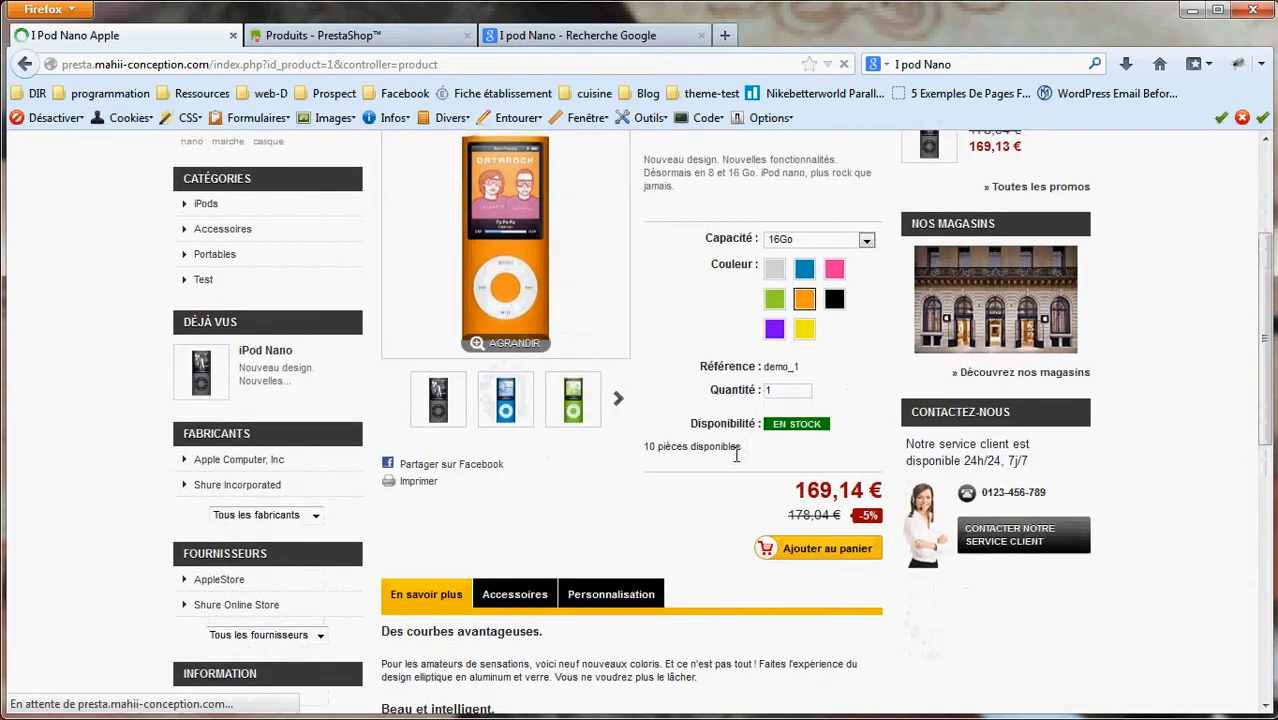
scroll(742, 448, "up", 2)
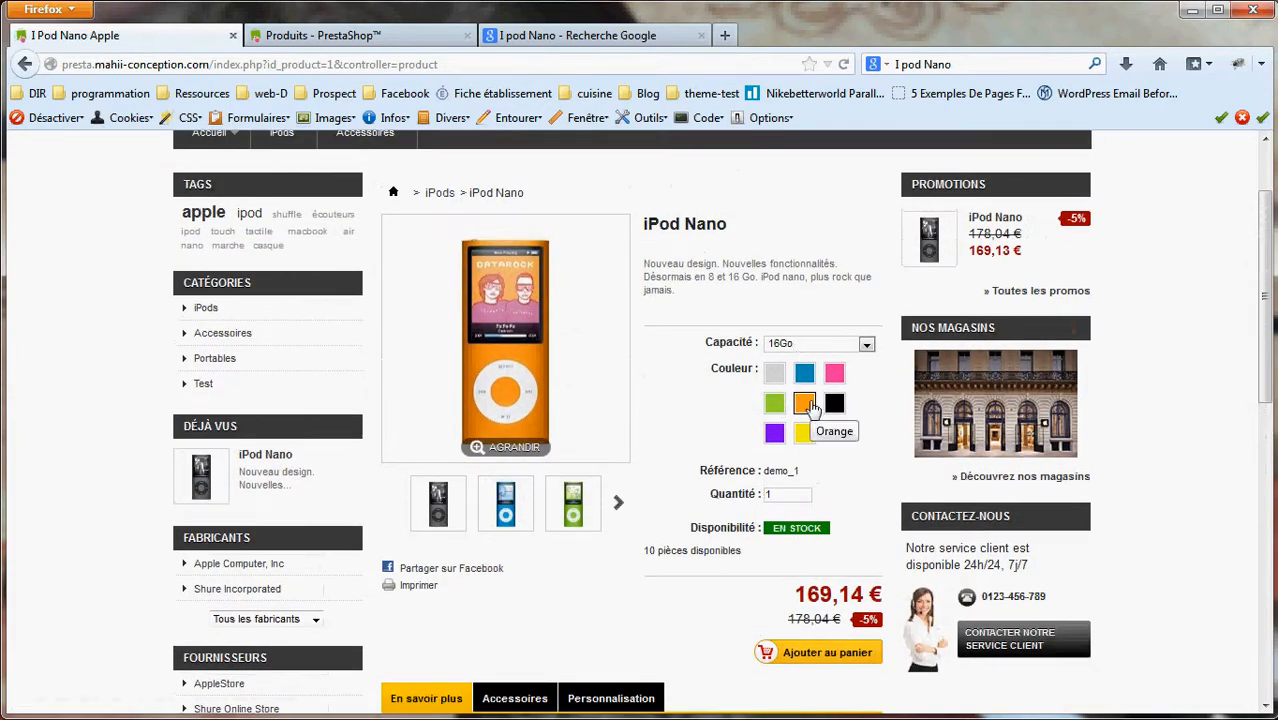
- Return to the iPod Nano's combinations in the back office and open the combinations generator, discarding unsaved changes
left_click(406, 35)
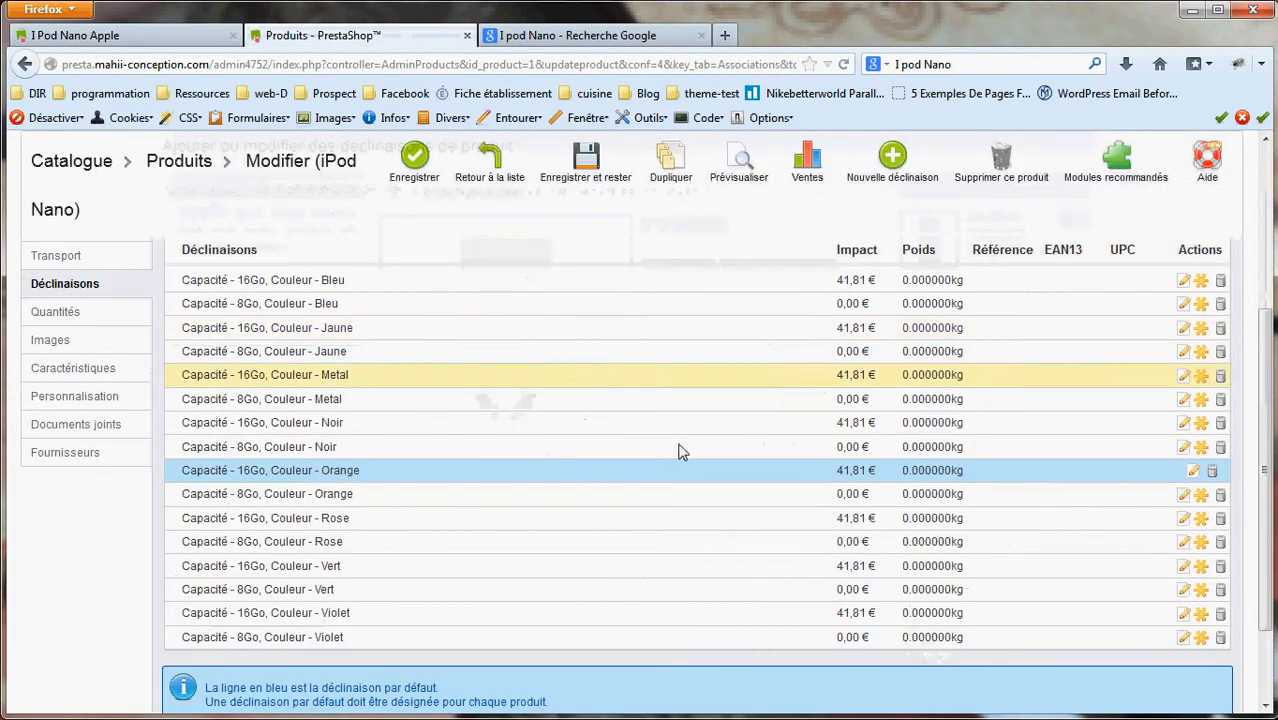
scroll(618, 497, "down", 2)
scroll(618, 497, "up", 6)
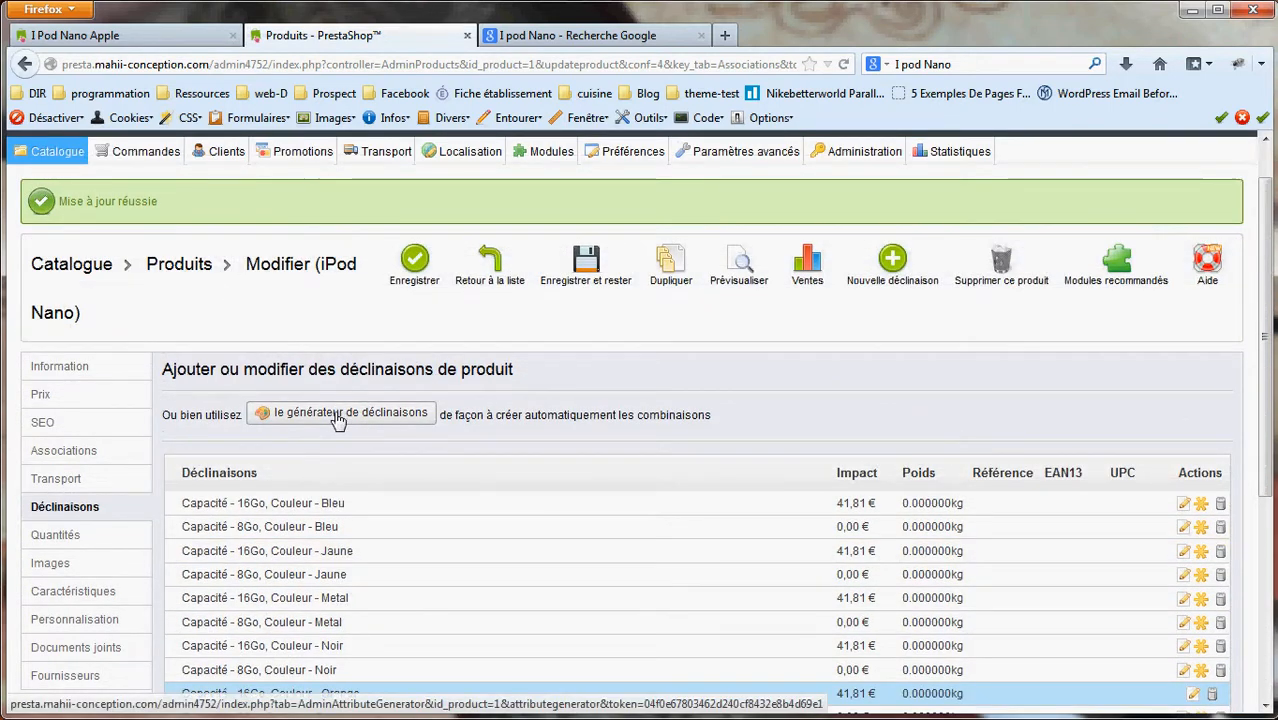
left_click(338, 414)
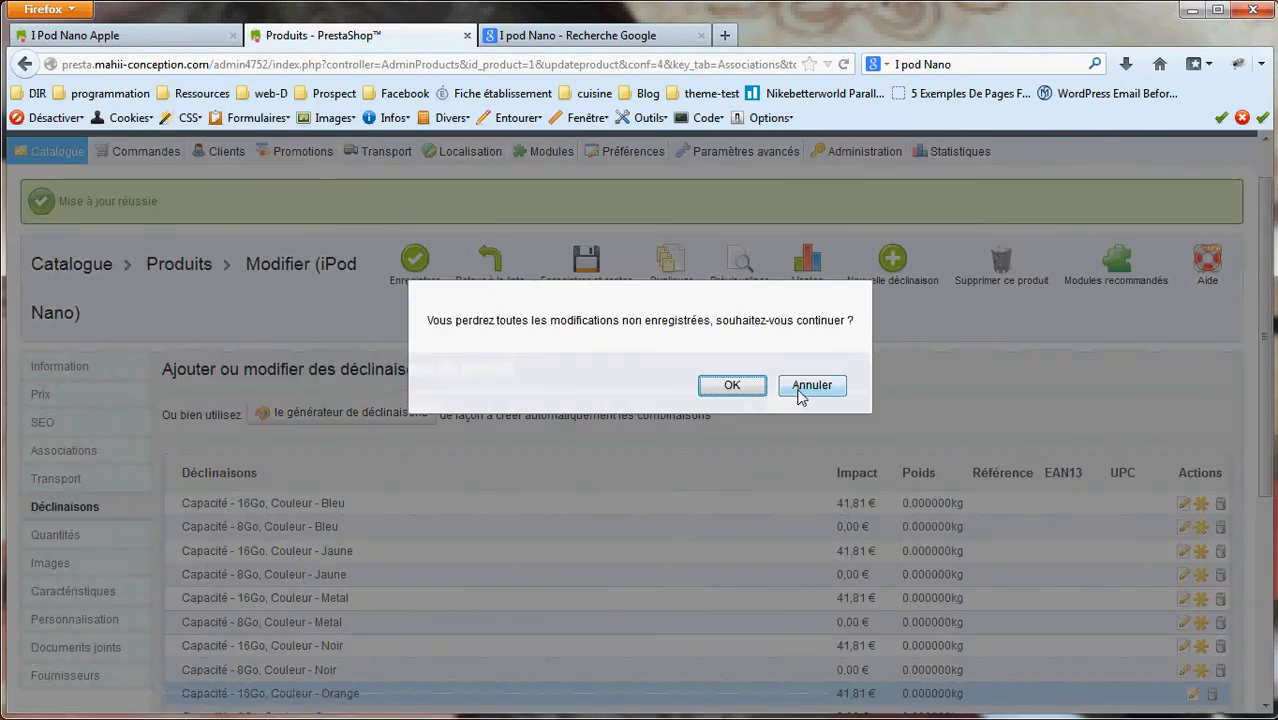
left_click(732, 385)
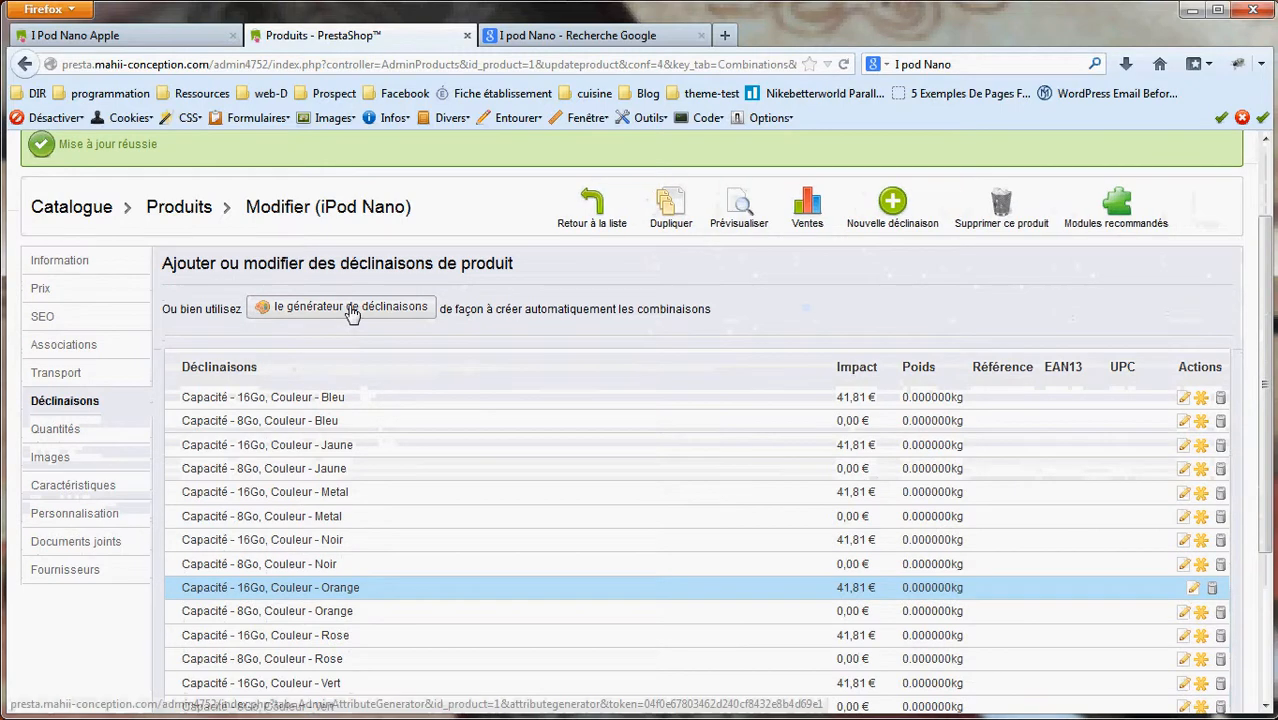
left_click(342, 306)
left_click(722, 390)
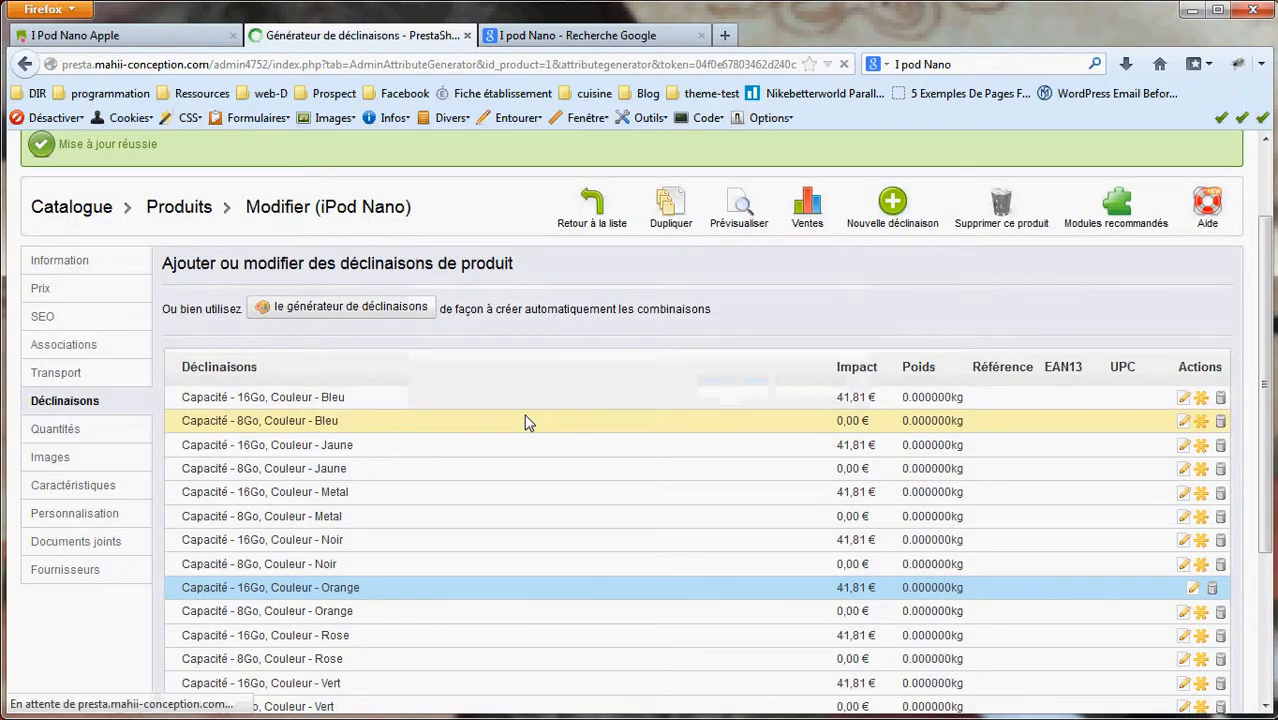
scroll(525, 423, "down", 1)
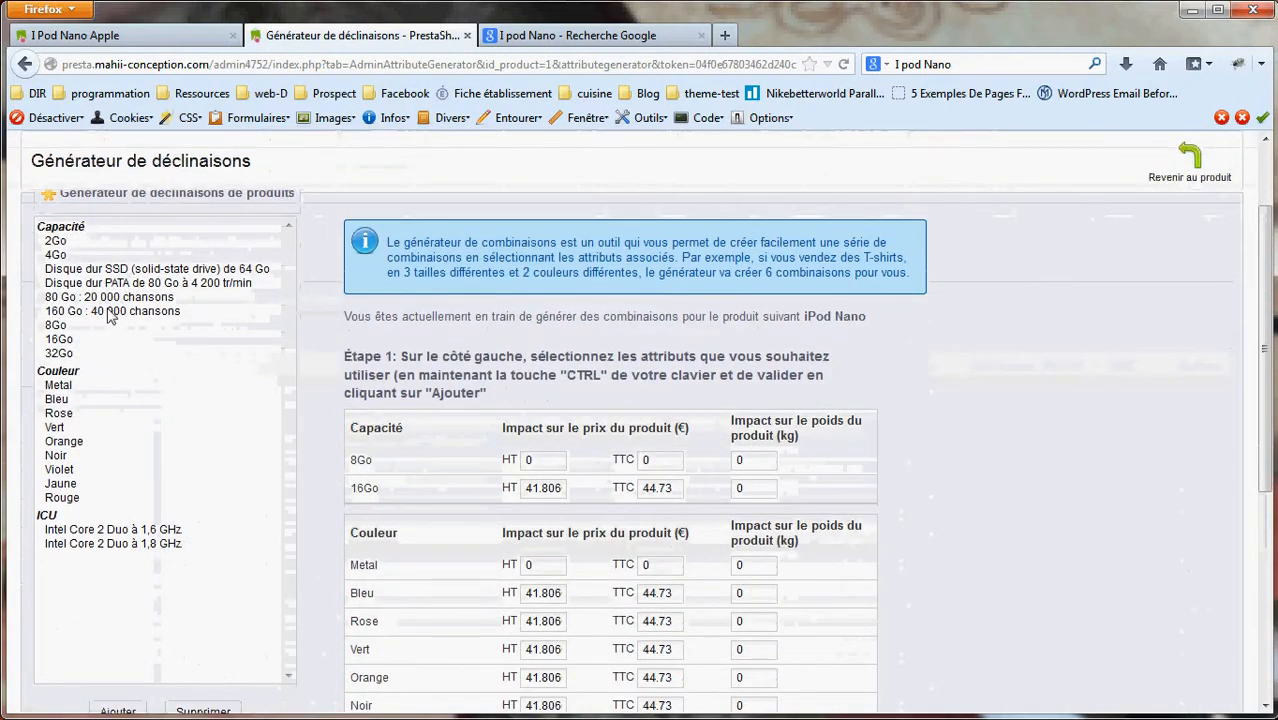
- Try adding the 8Go and 16Go capacities with the Rose and Vert colours to the combinations generator
left_click(62, 340)
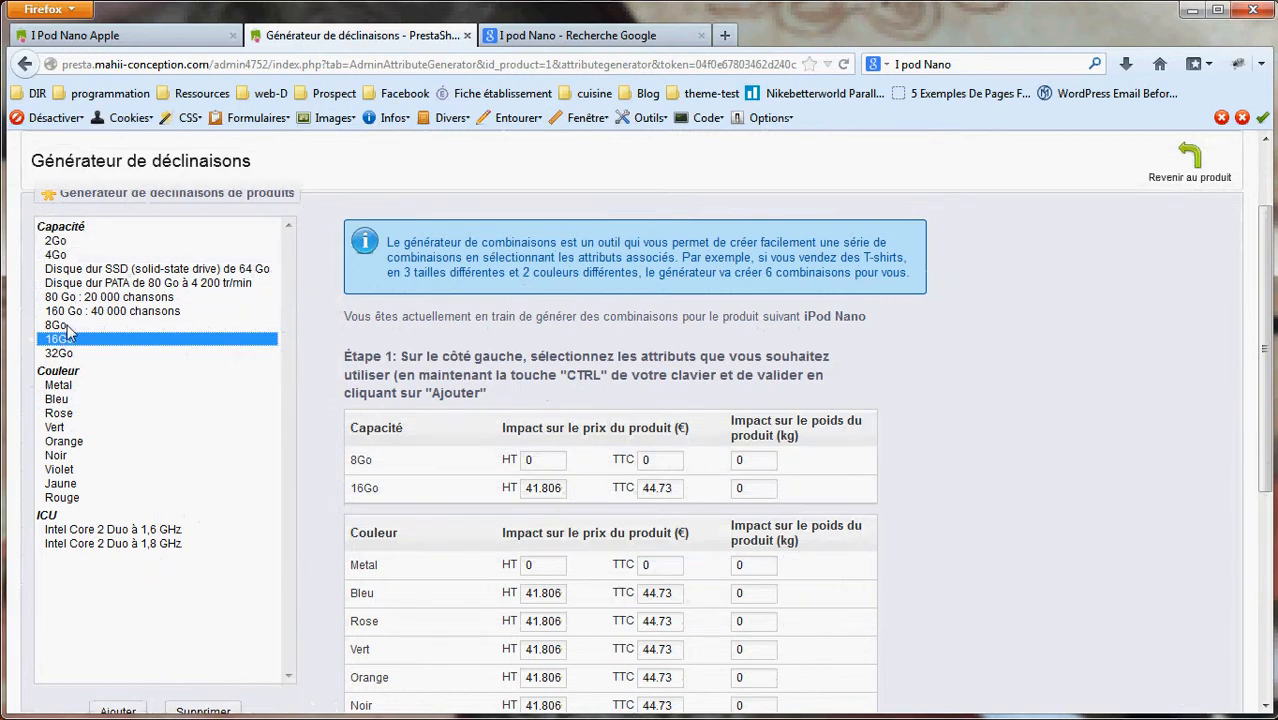
left_click(66, 328, "ctrl")
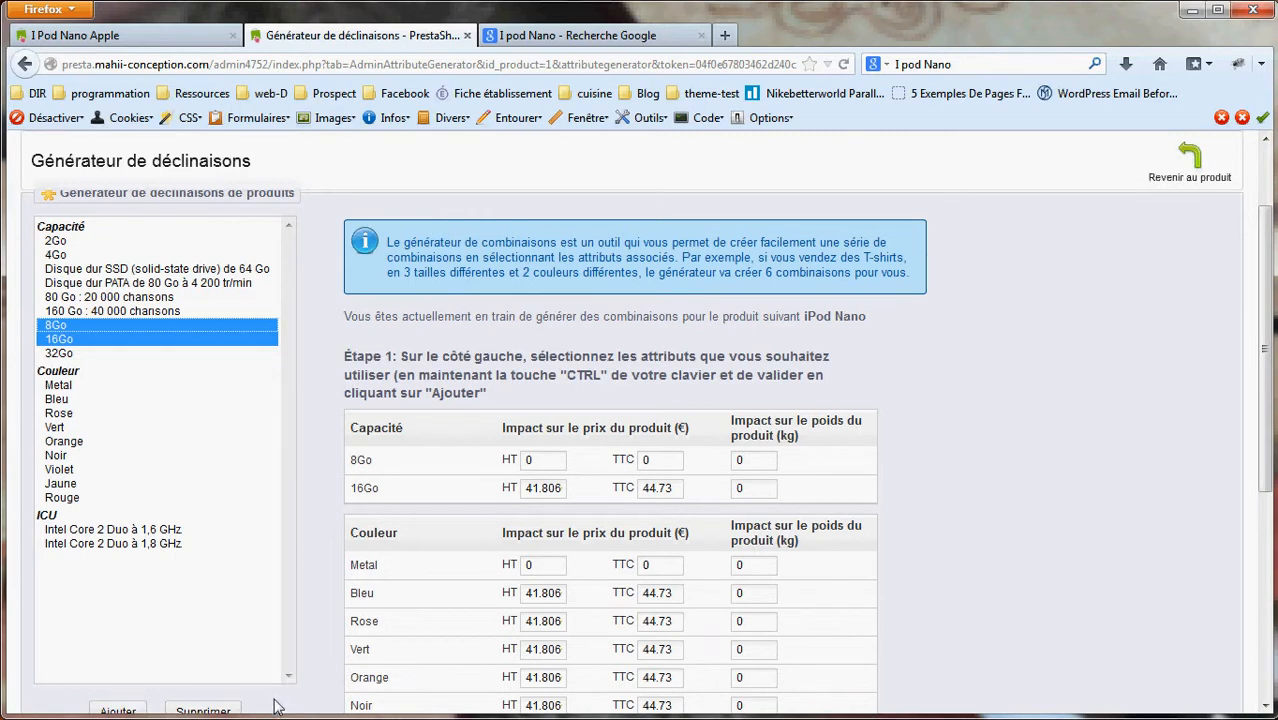
scroll(276, 700, "down", 5)
scroll(281, 689, "up", 5)
scroll(322, 559, "down", 2)
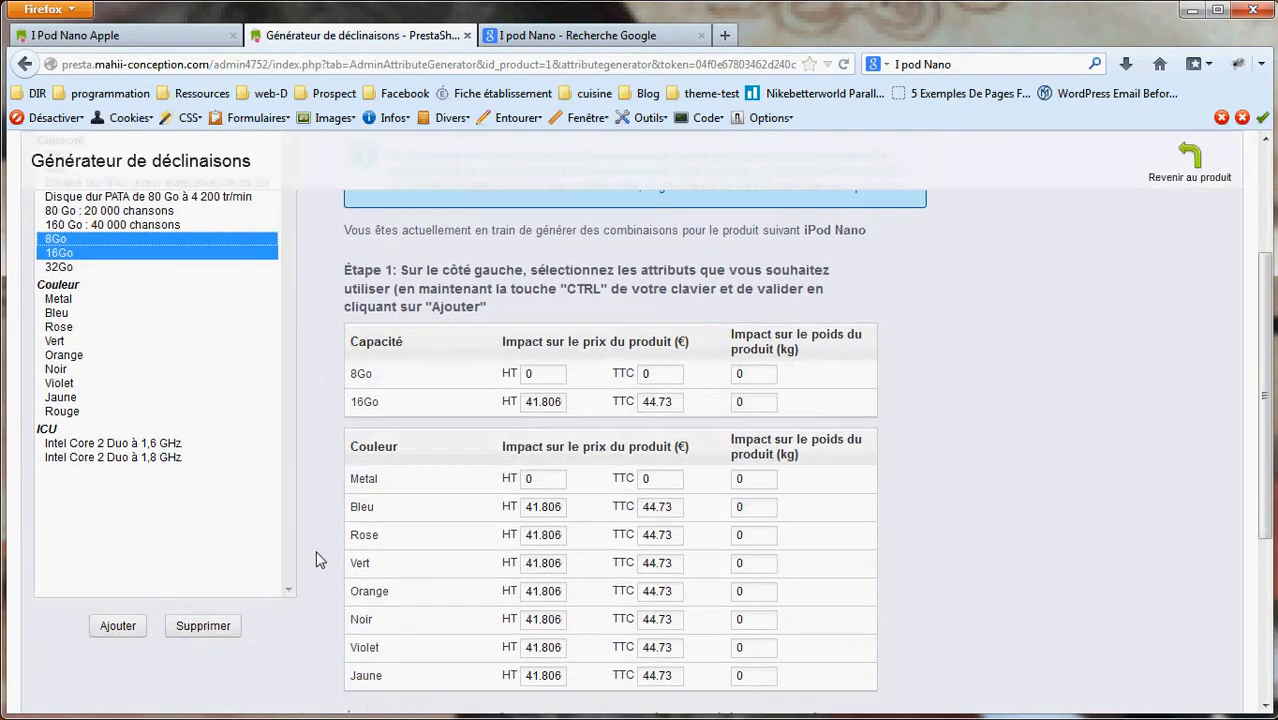
left_click(60, 307, "ctrl")
left_click(59, 321, "ctrl")
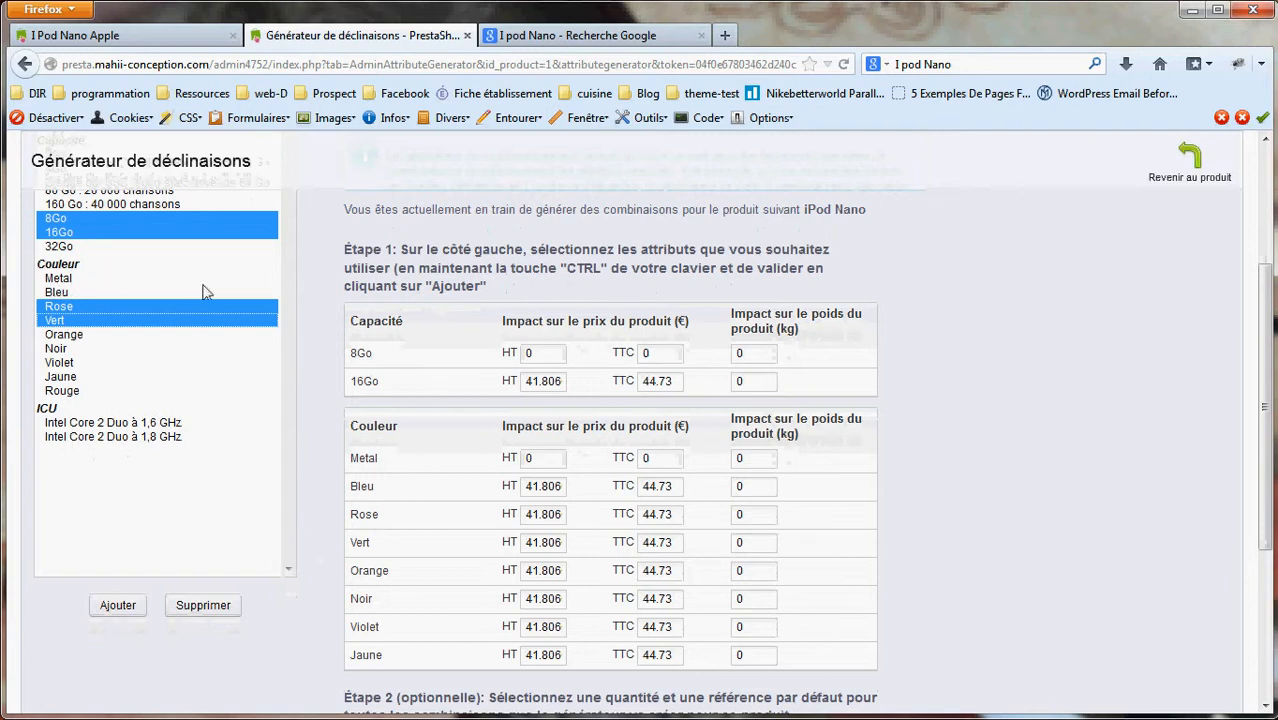
left_click(113, 613)
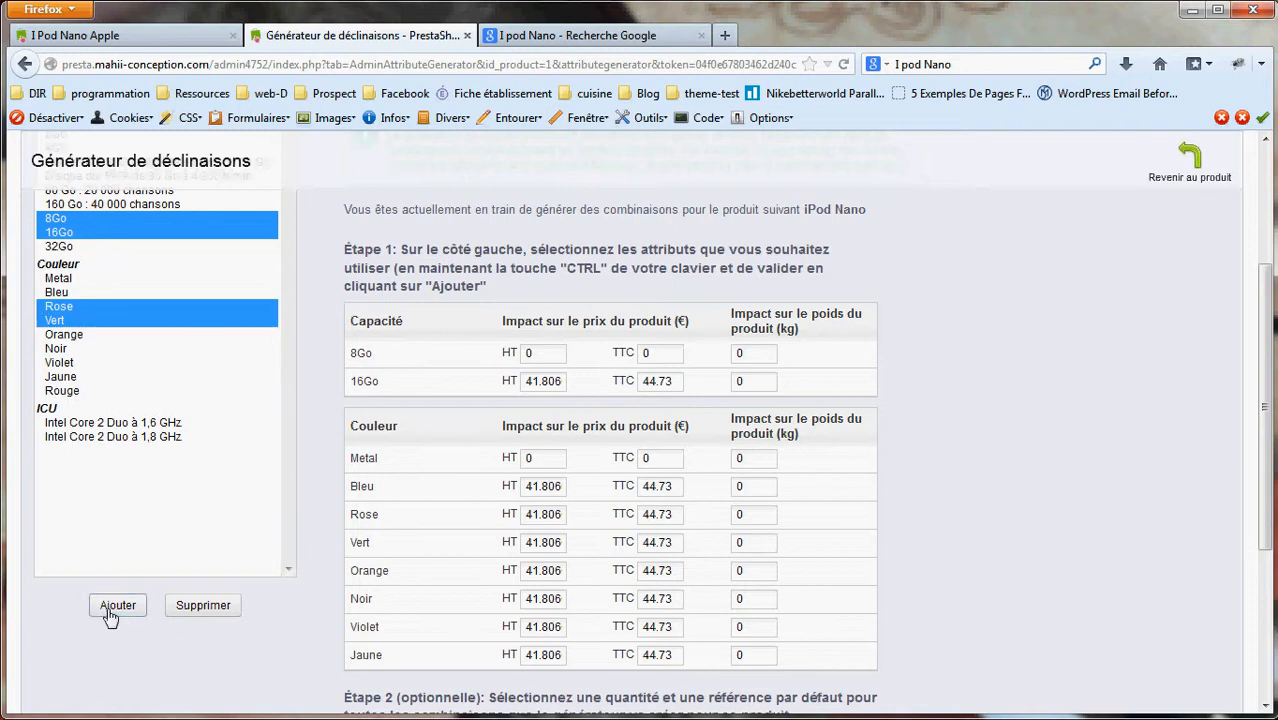
scroll(160, 639, "down", 1)
scroll(158, 641, "up", 2)
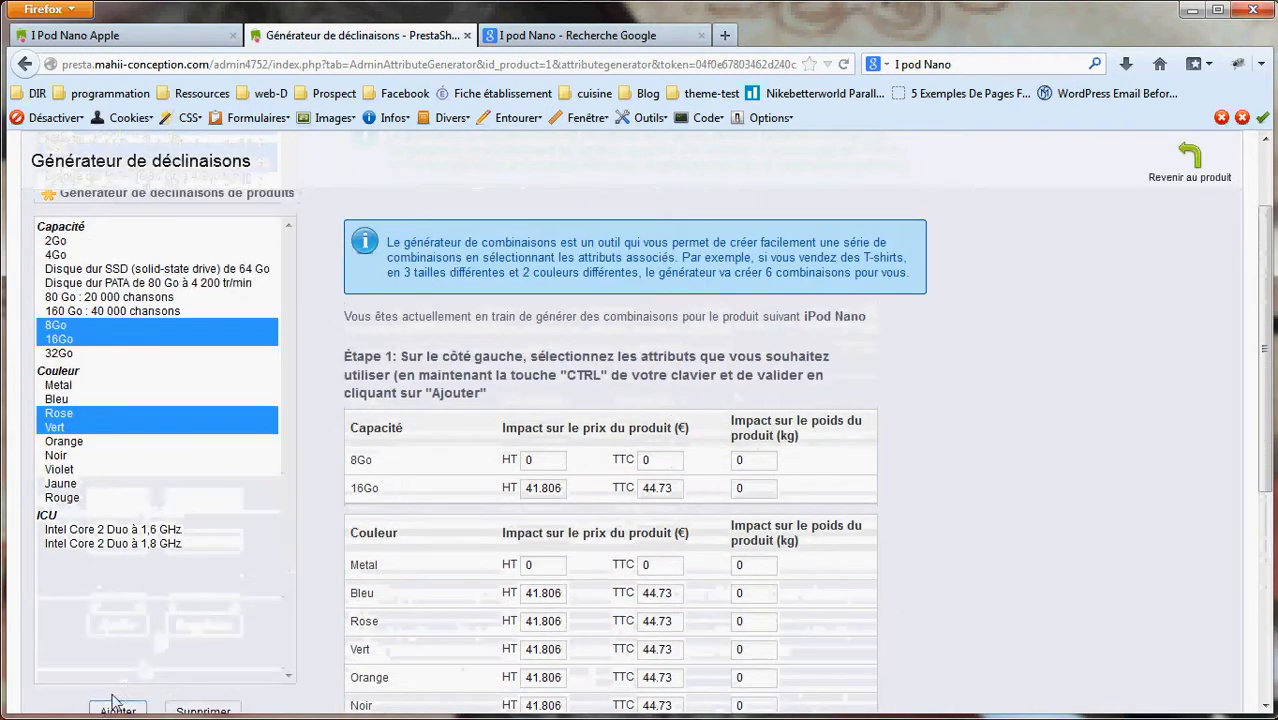
scroll(113, 697, "down", 1)
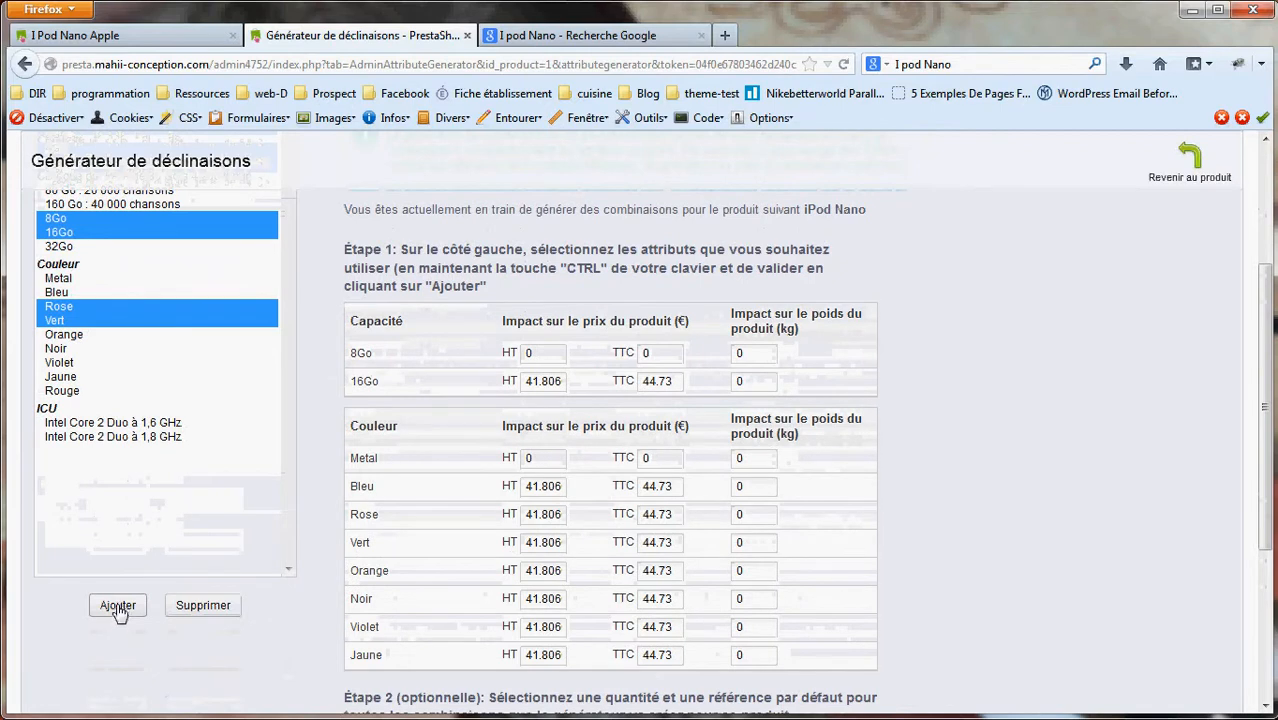
- Examine the generator's instructions, the price and weight impacts per attribute, and the default quantity and reference settings
scroll(230, 665, "up", 3)
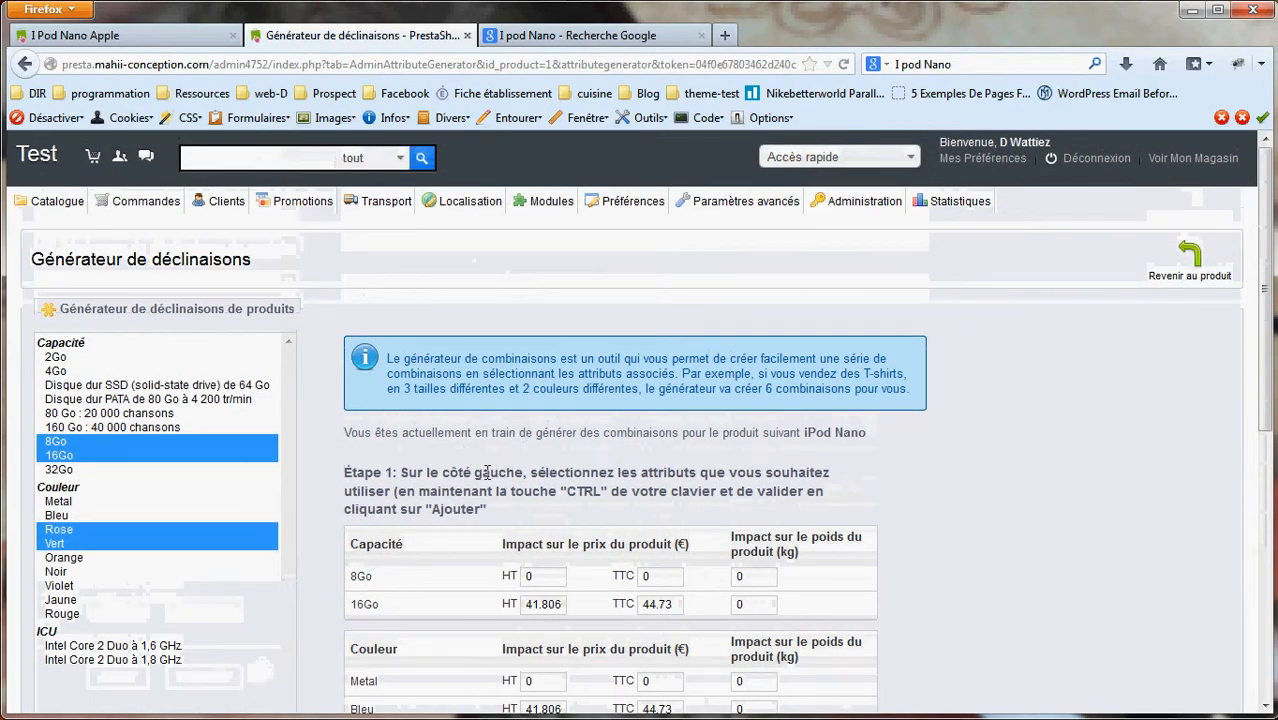
scroll(520, 420, "down", 1)
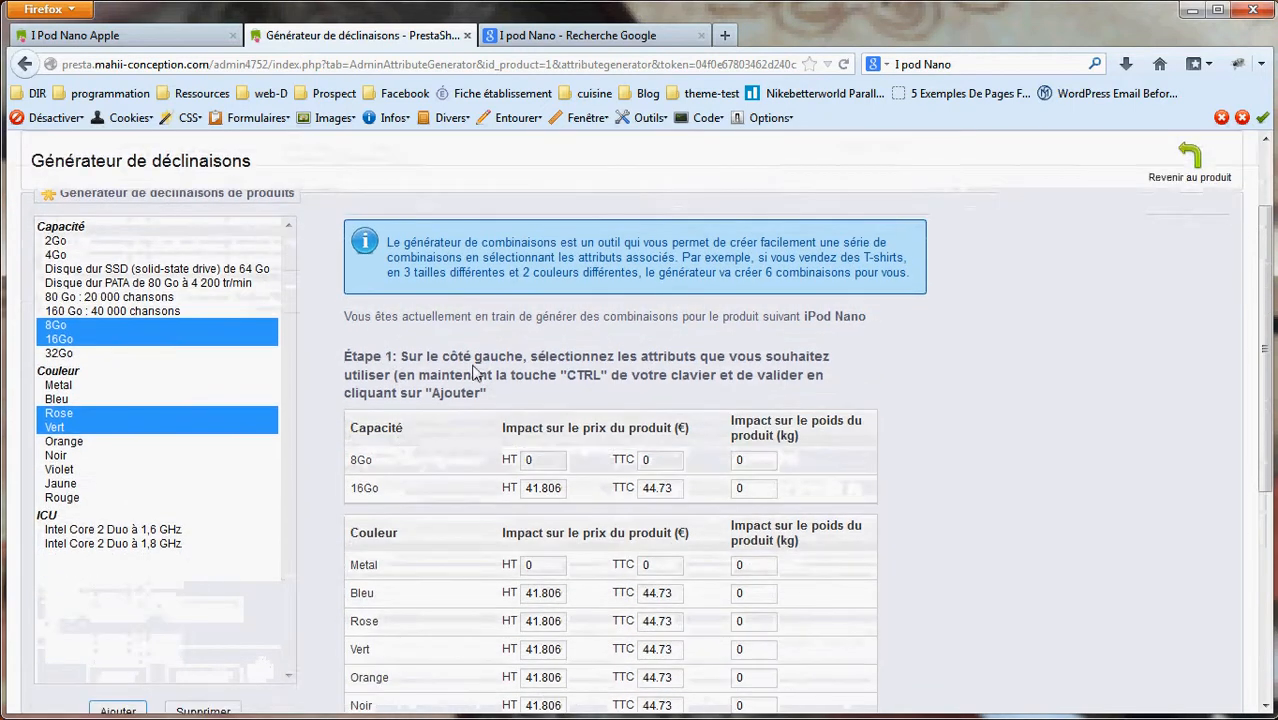
scroll(426, 376, "down", 1)
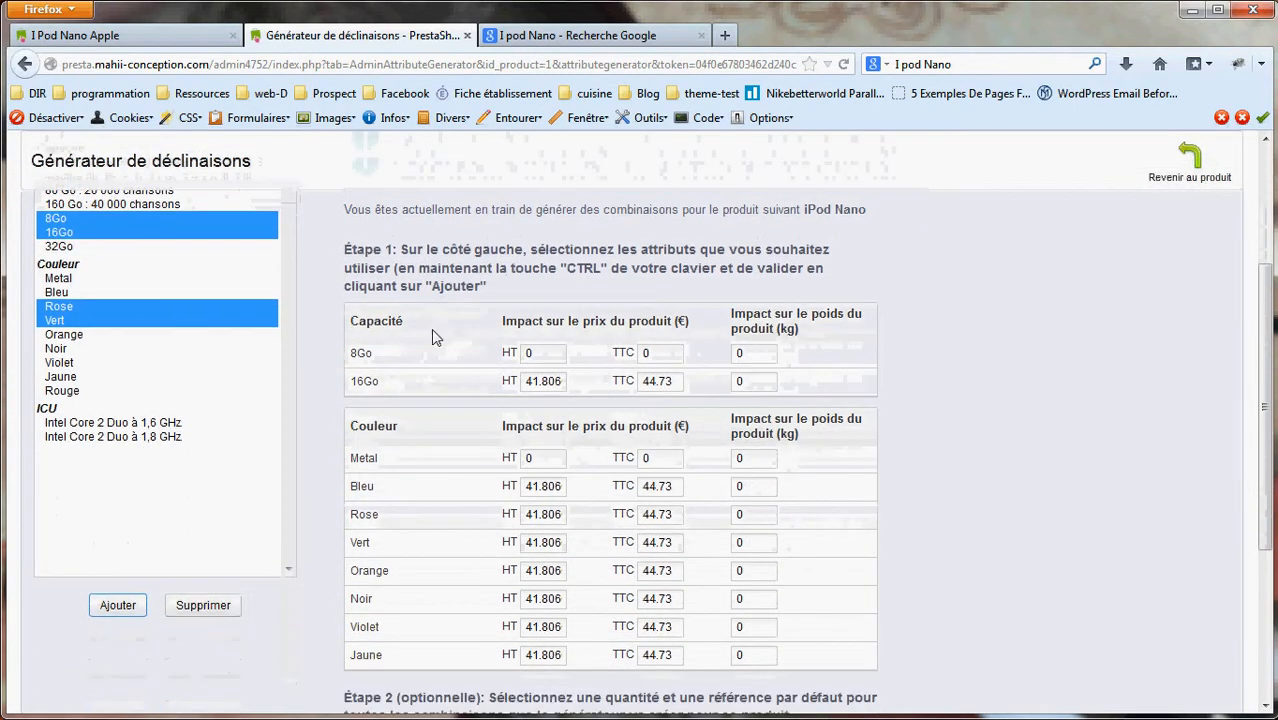
scroll(545, 440, "down", 2)
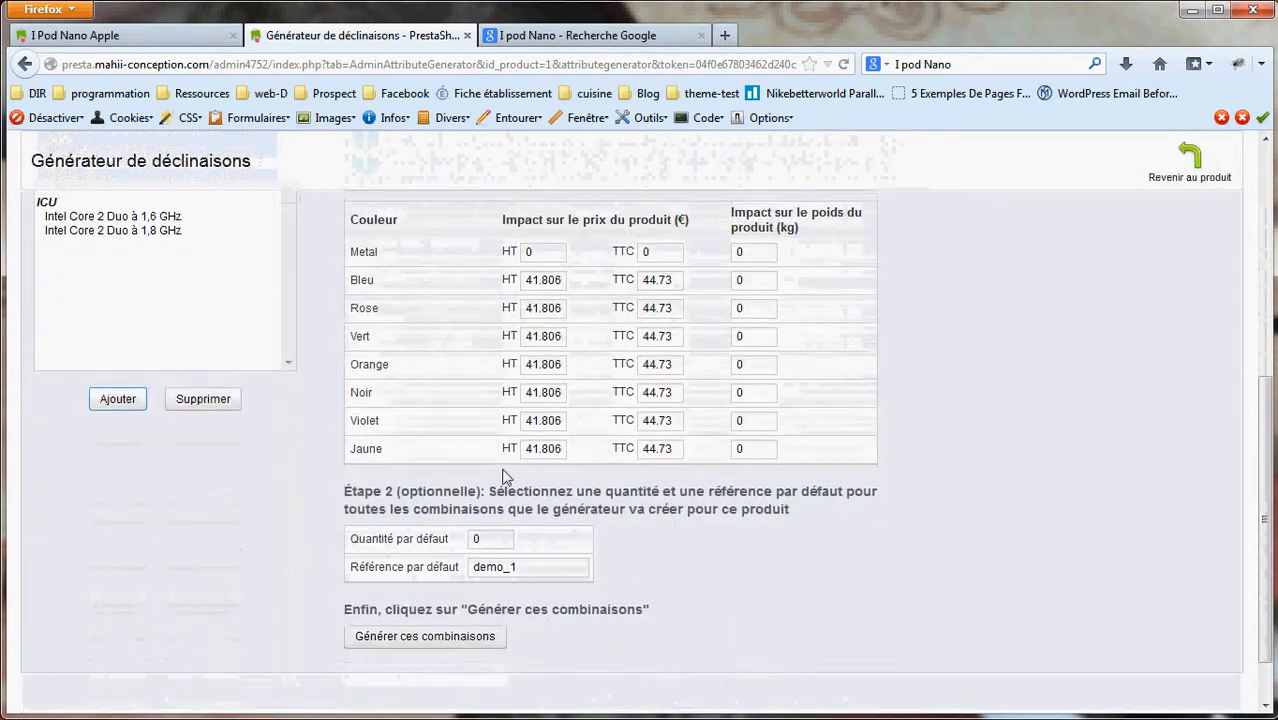
scroll(460, 560, "down", 1)
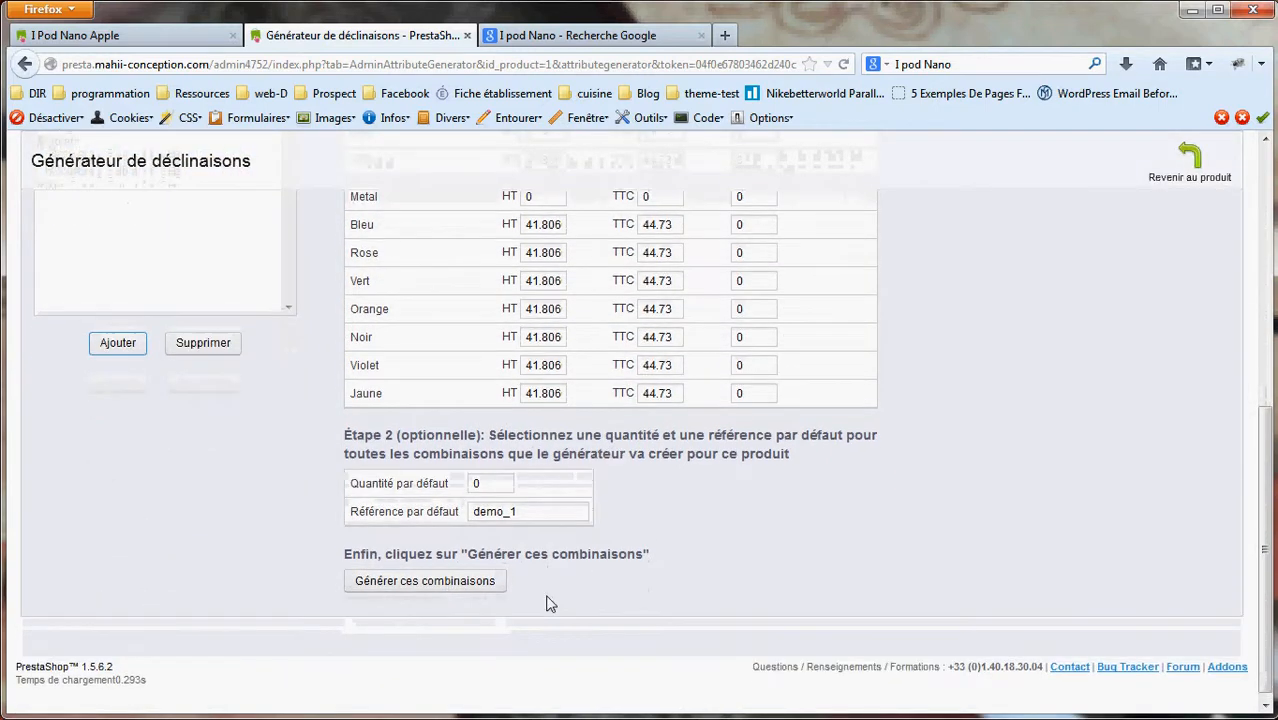
scroll(548, 603, "up", 2)
scroll(545, 592, "down", 1)
scroll(545, 590, "down", 2)
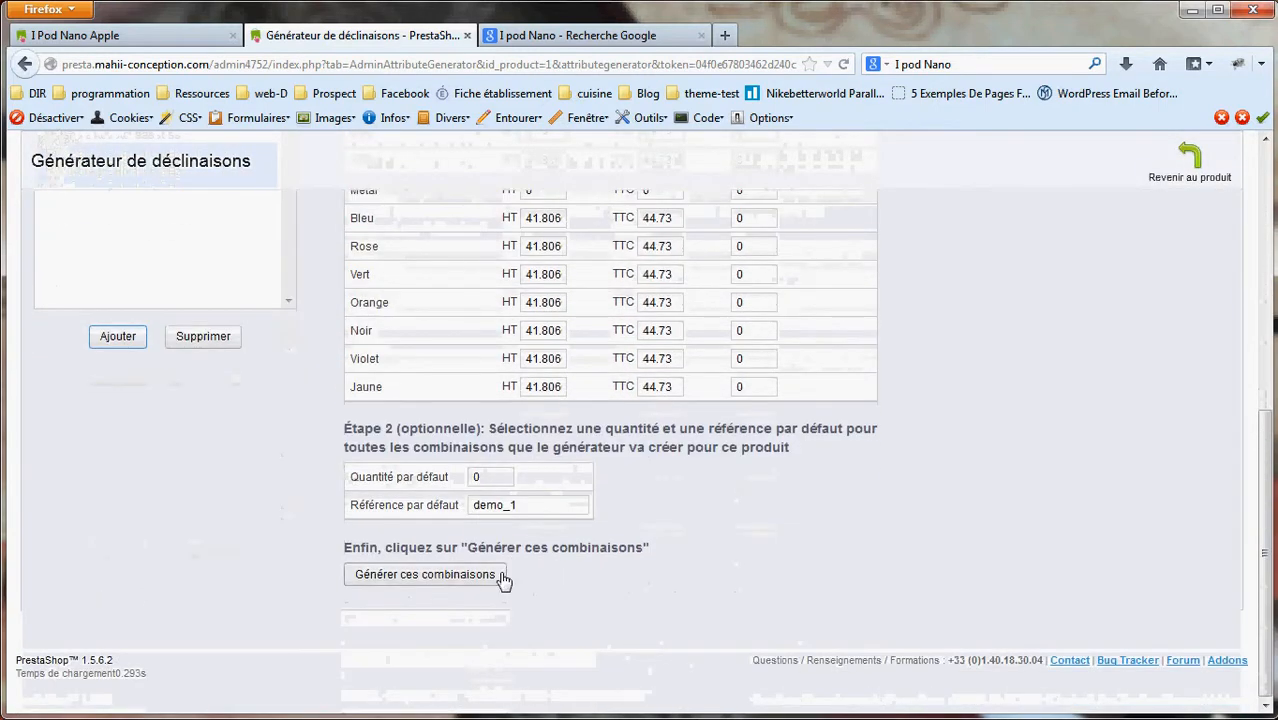
scroll(573, 596, "up", 2)
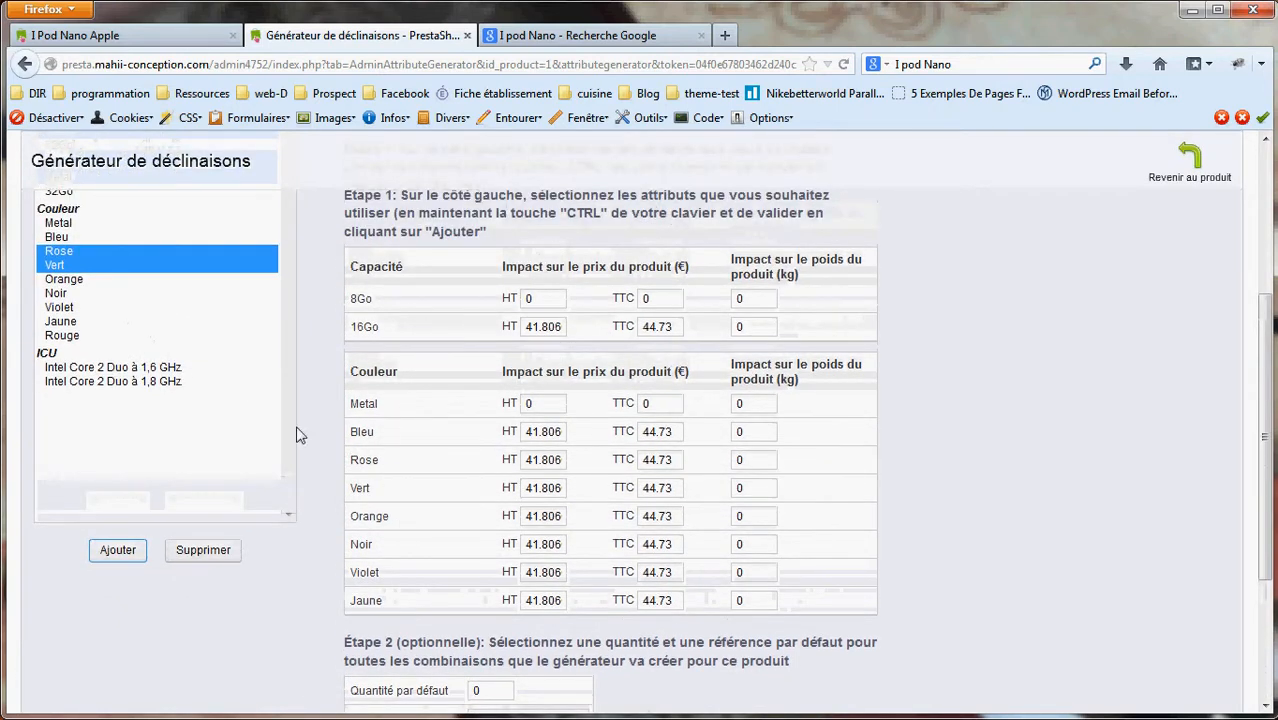
scroll(420, 470, "up", 1)
scroll(418, 404, "down", 3)
scroll(399, 462, "up", 1)
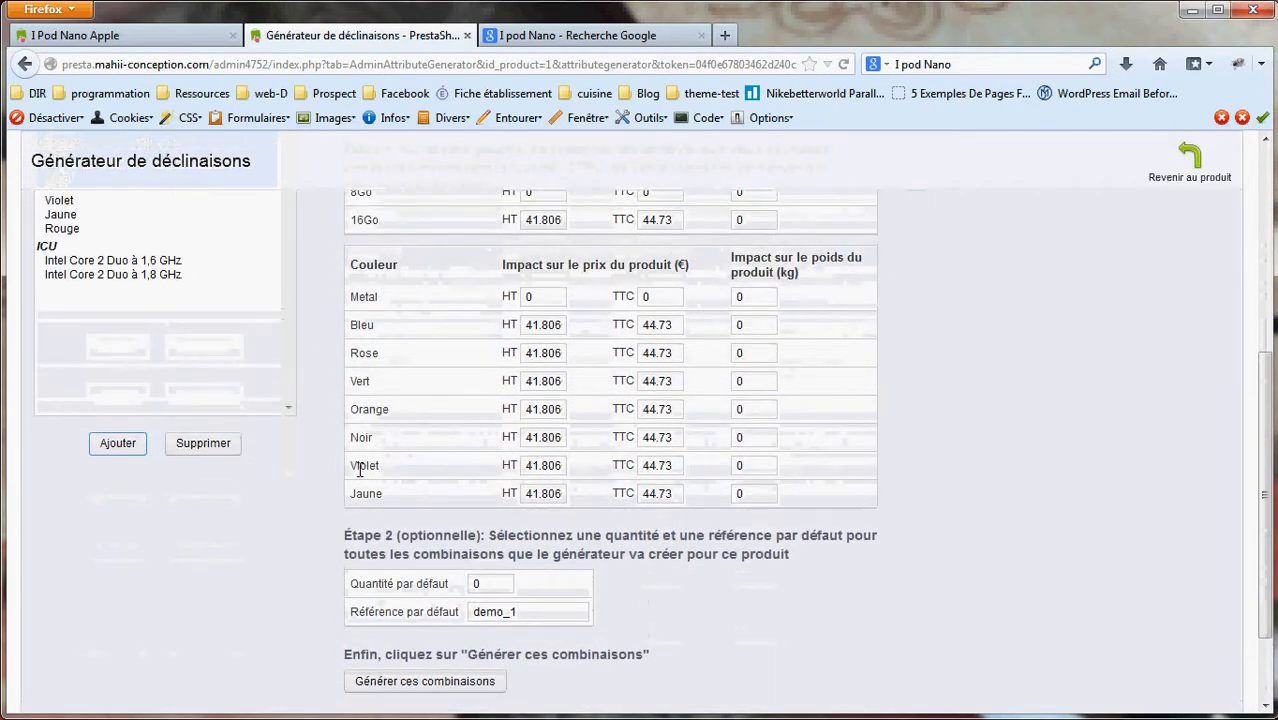
scroll(360, 470, "up", 2)
scroll(431, 474, "down", 3)
scroll(348, 450, "up", 3)
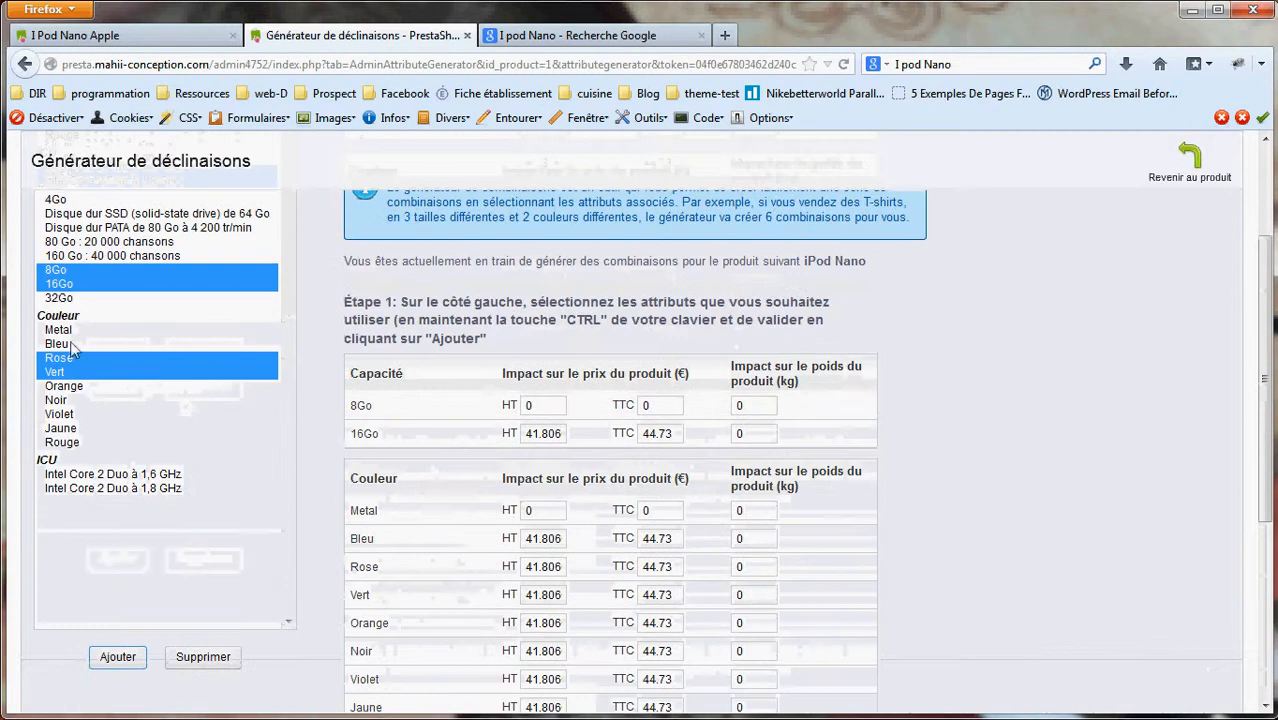
- Add the 32Go capacity to the attributes used by the combinations generator
left_click(62, 298)
scroll(218, 518, "down", 1)
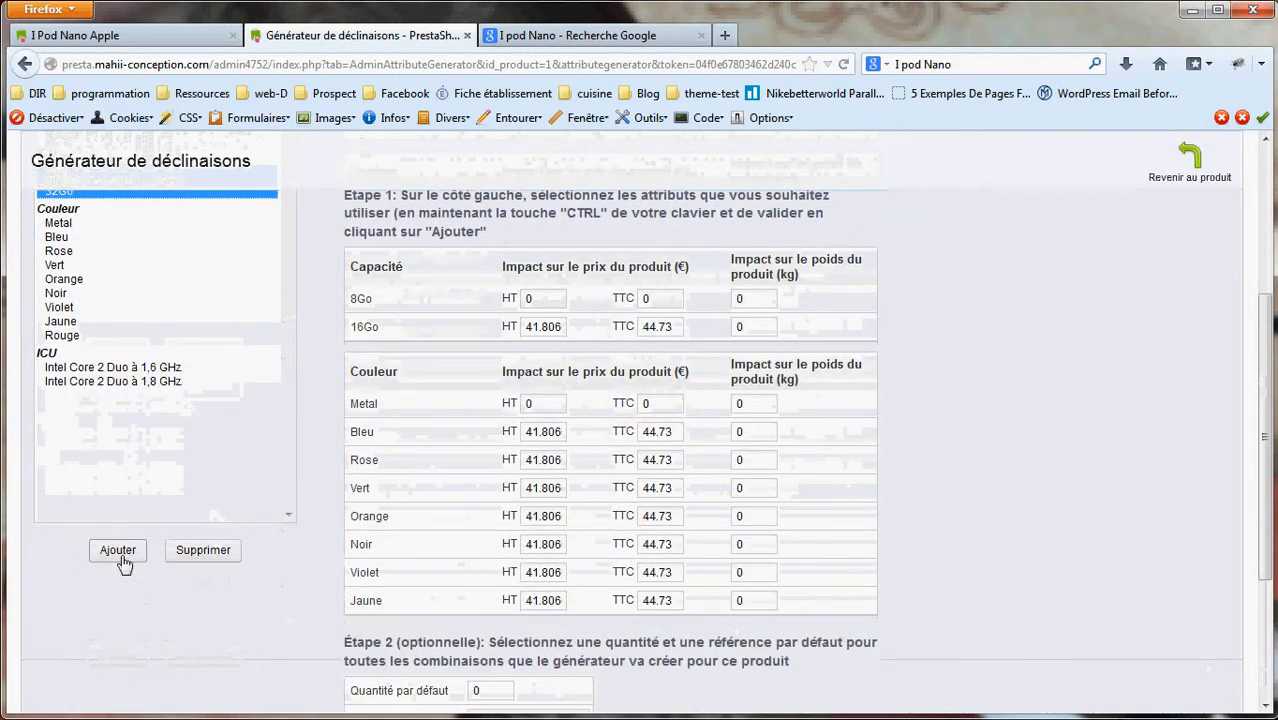
left_click(118, 551)
- Set the default quantity to 10 and generate the iPod Nano's combinations
scroll(476, 438, "down", 2)
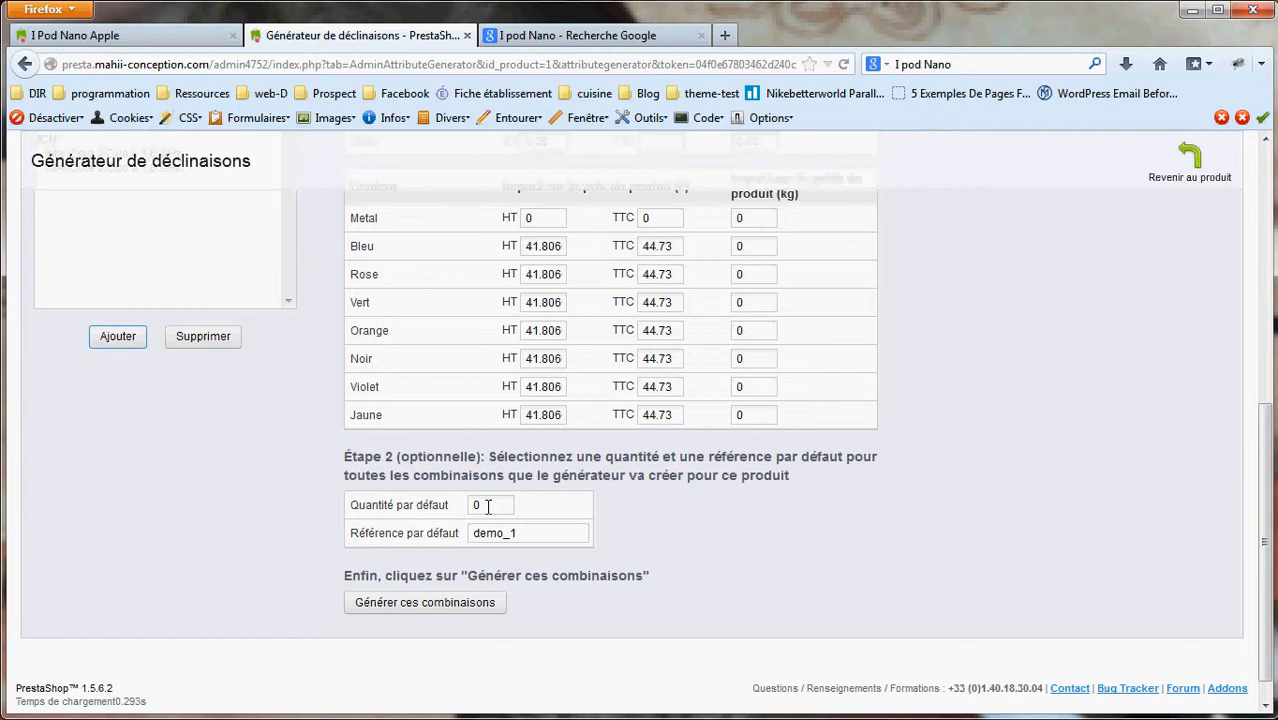
left_click_drag(488, 507, 460, 510)
left_click_drag(497, 505, 456, 501)
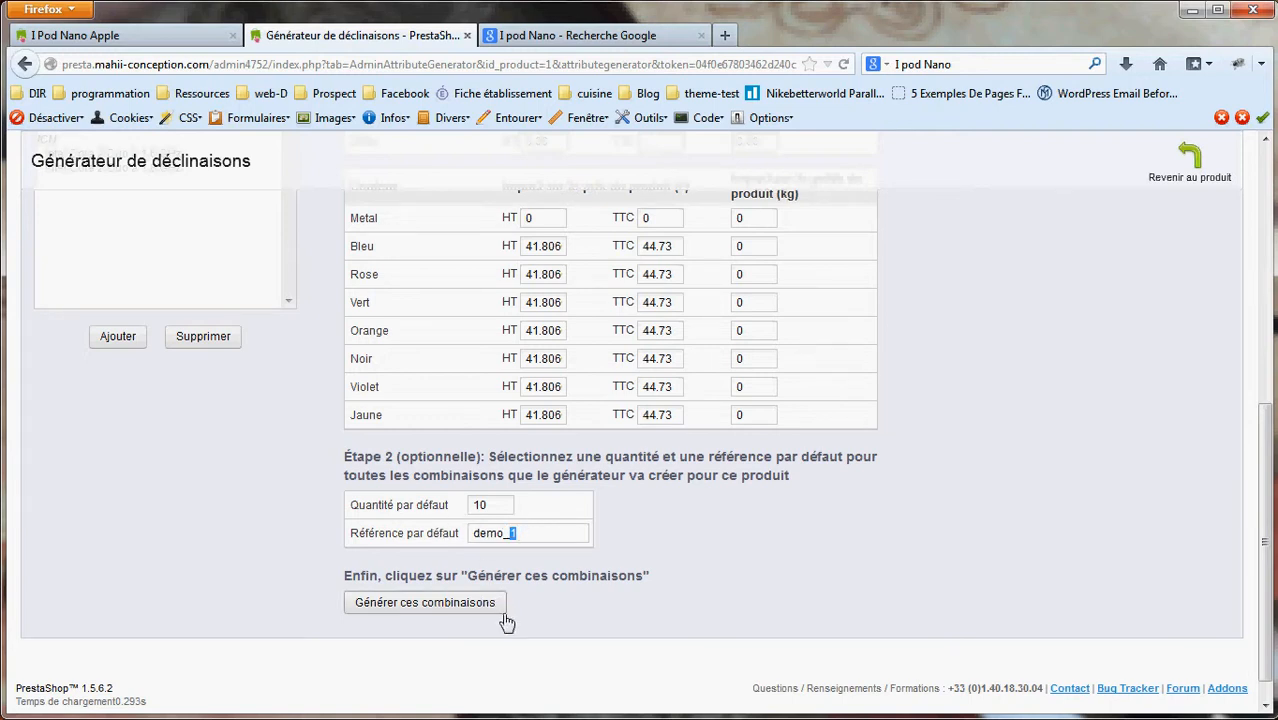
left_click(471, 604)
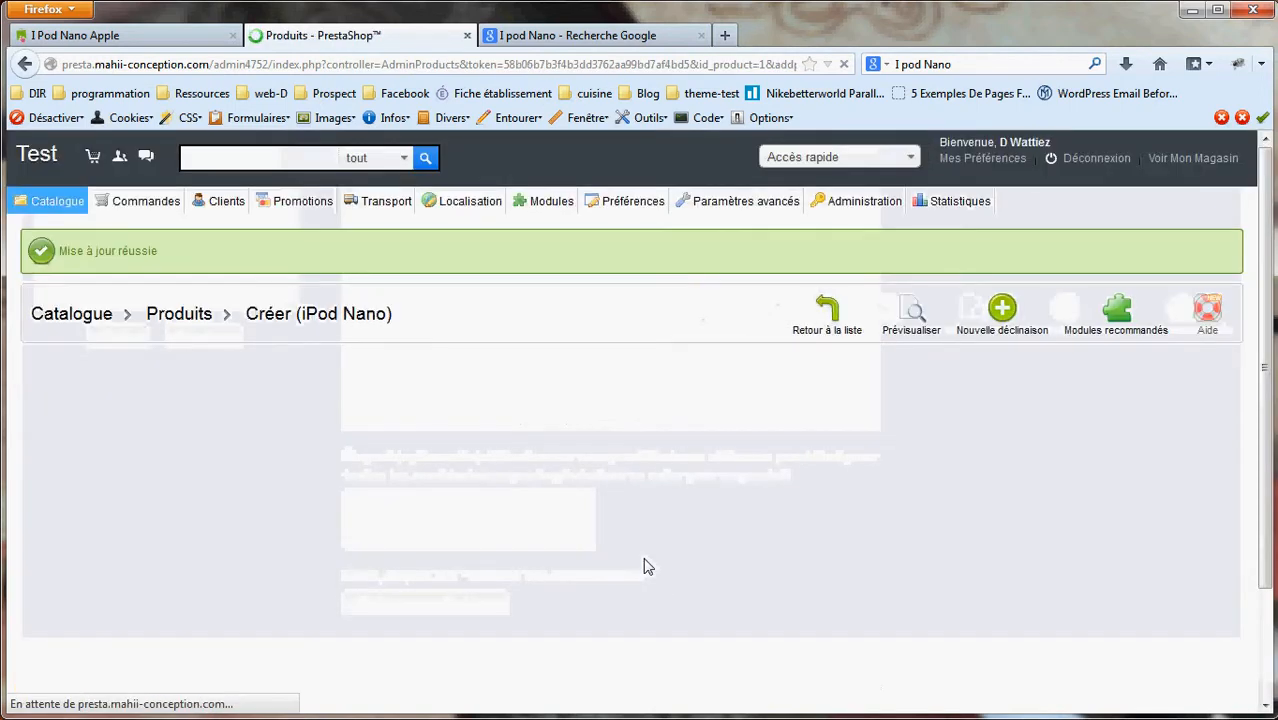
- Check the capacity choices on the iPod Nano's shop page and select 8Go
left_click(107, 37)
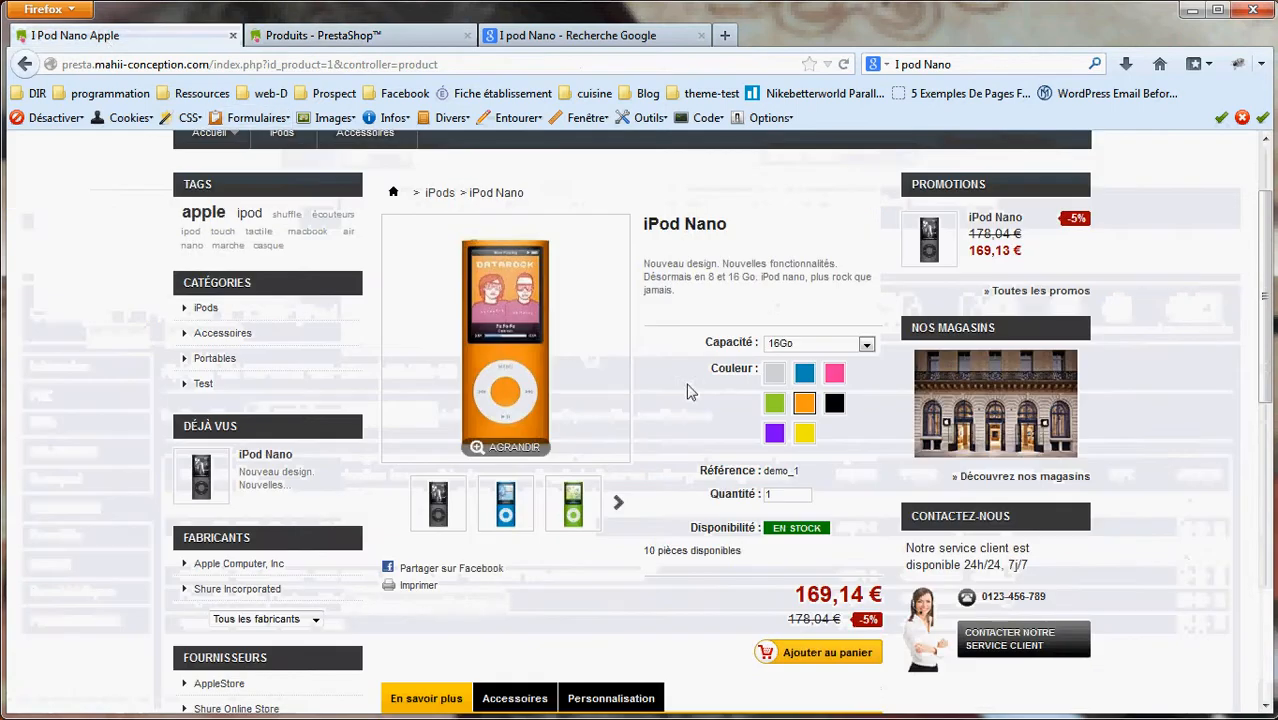
left_click(812, 344)
left_click(797, 362)
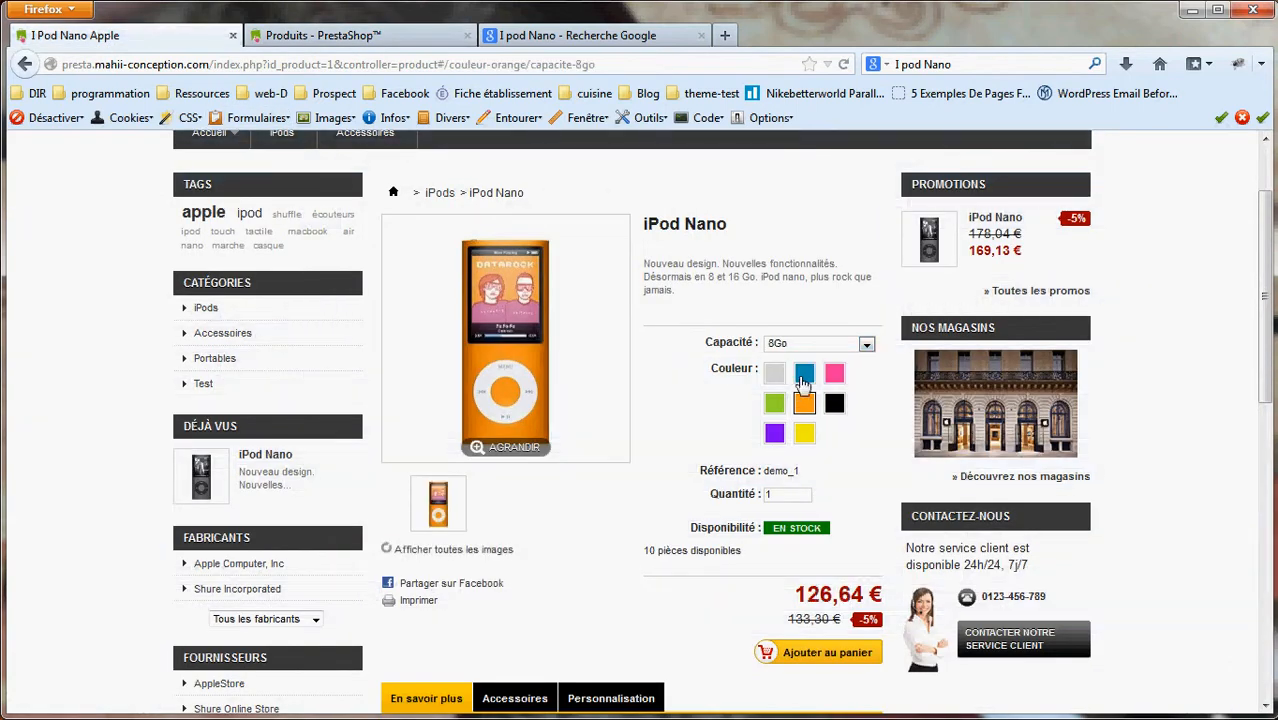
- Return to the back office and examine the newly generated capacity and colour combinations of the iPod Nano
left_click(362, 44)
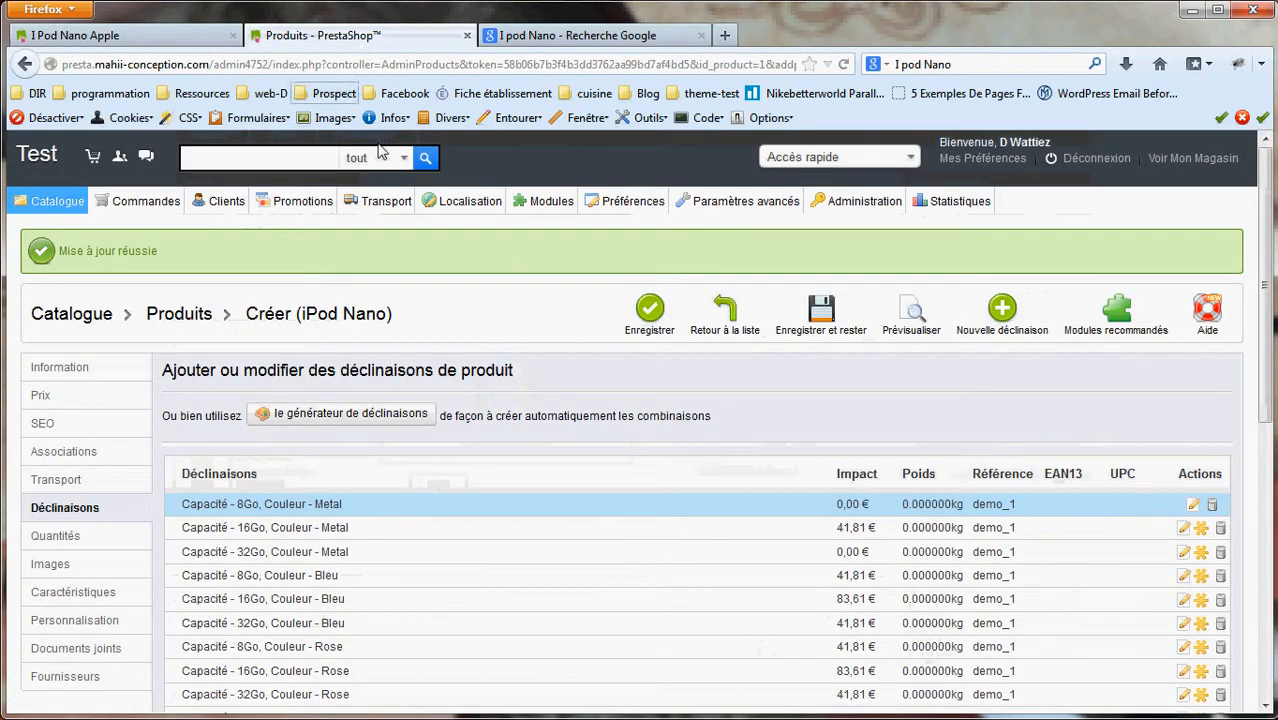
scroll(485, 308, "down", 8)
scroll(480, 480, "down", 1)
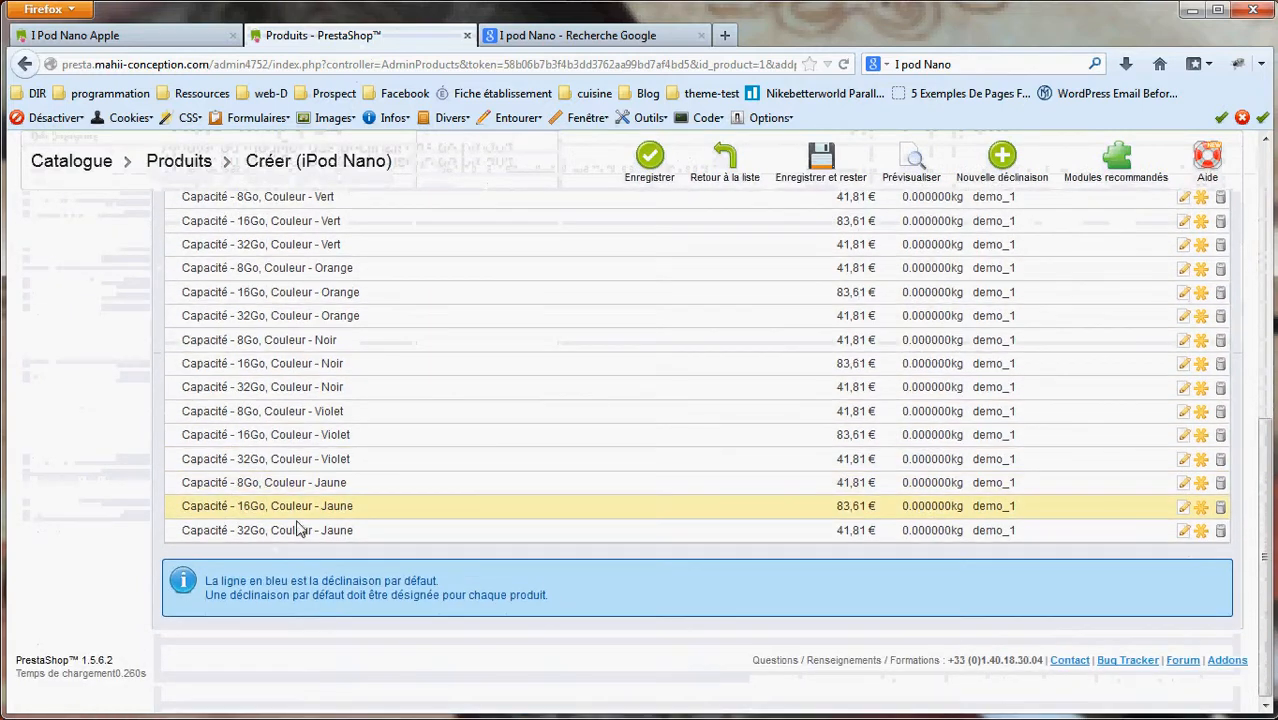
scroll(300, 525, "up", 2)
scroll(333, 470, "up", 4)
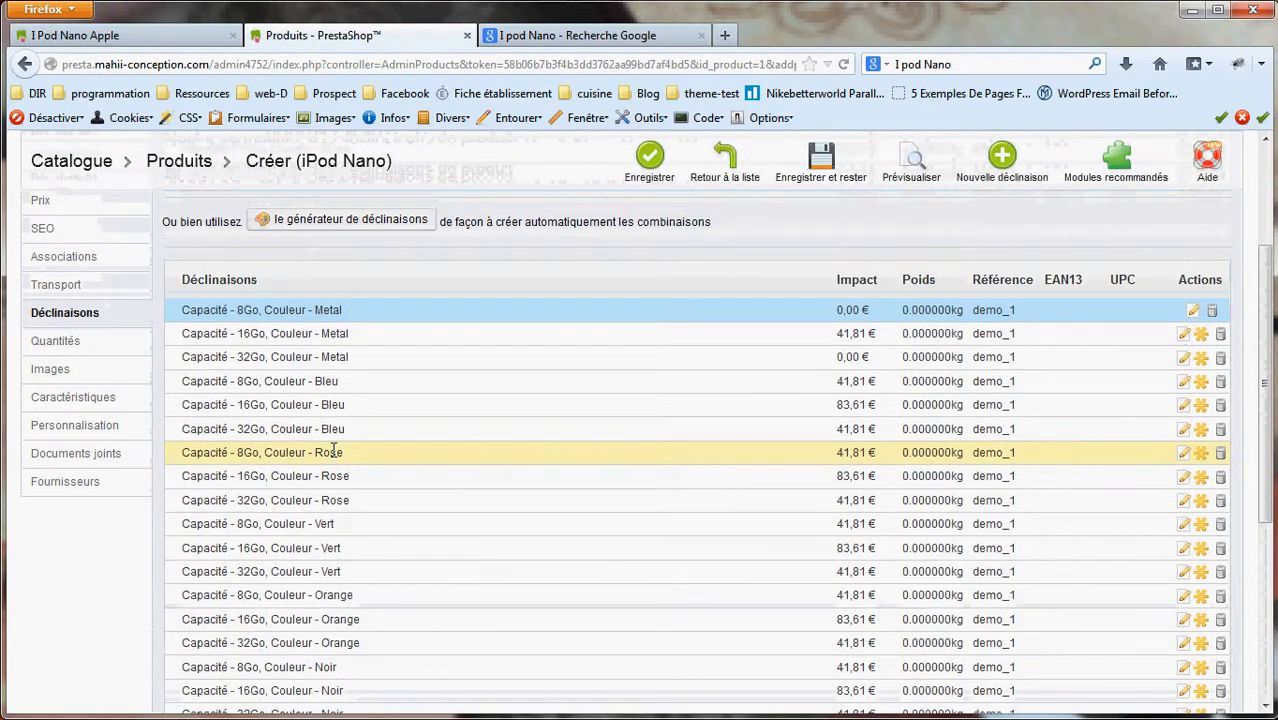
scroll(333, 450, "up", 2)
scroll(333, 450, "down", 2)
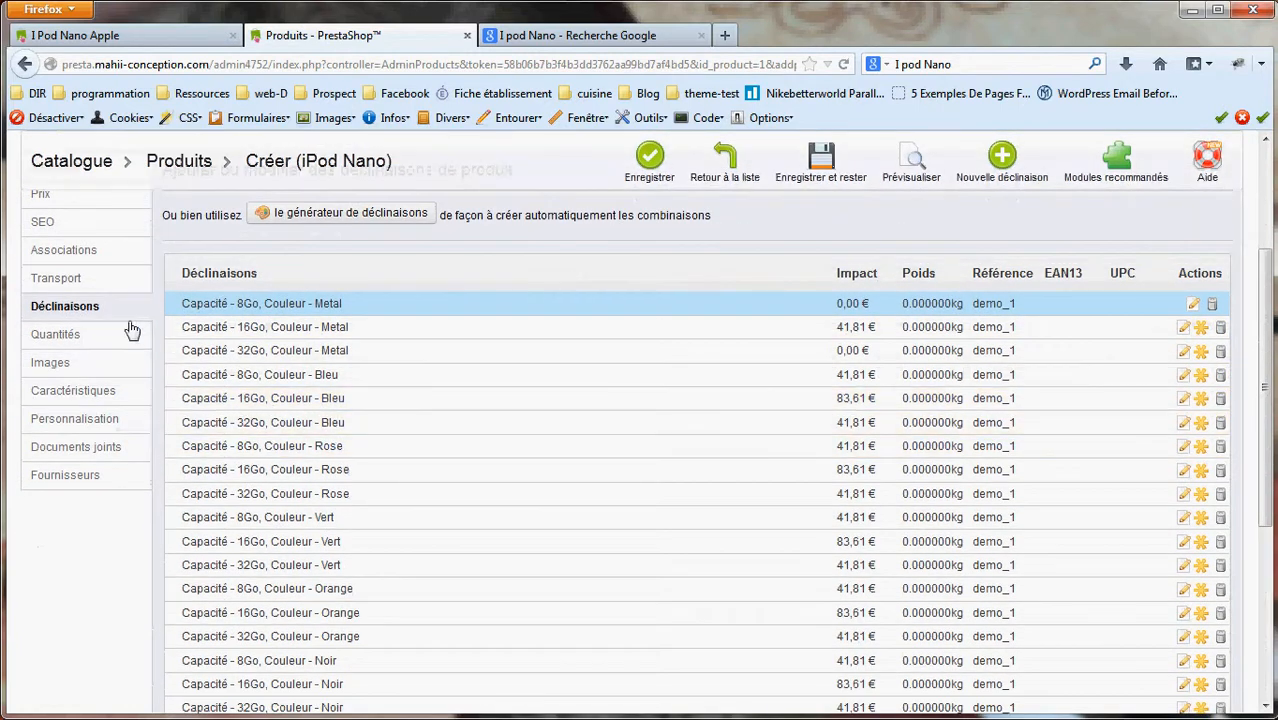
- Open the iPod Nano's quantities and review the stock quantity of each generated combination
left_click(115, 342)
scroll(420, 440, "down", 10)
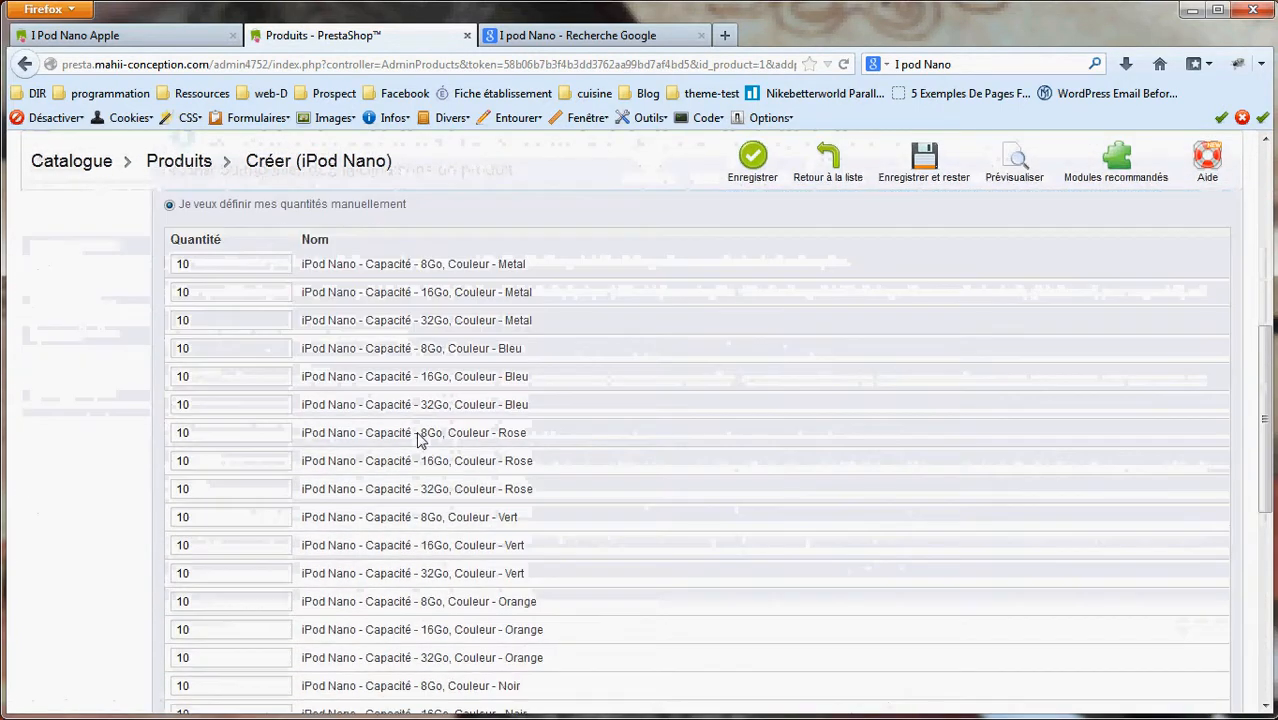
scroll(416, 433, "up", 10)
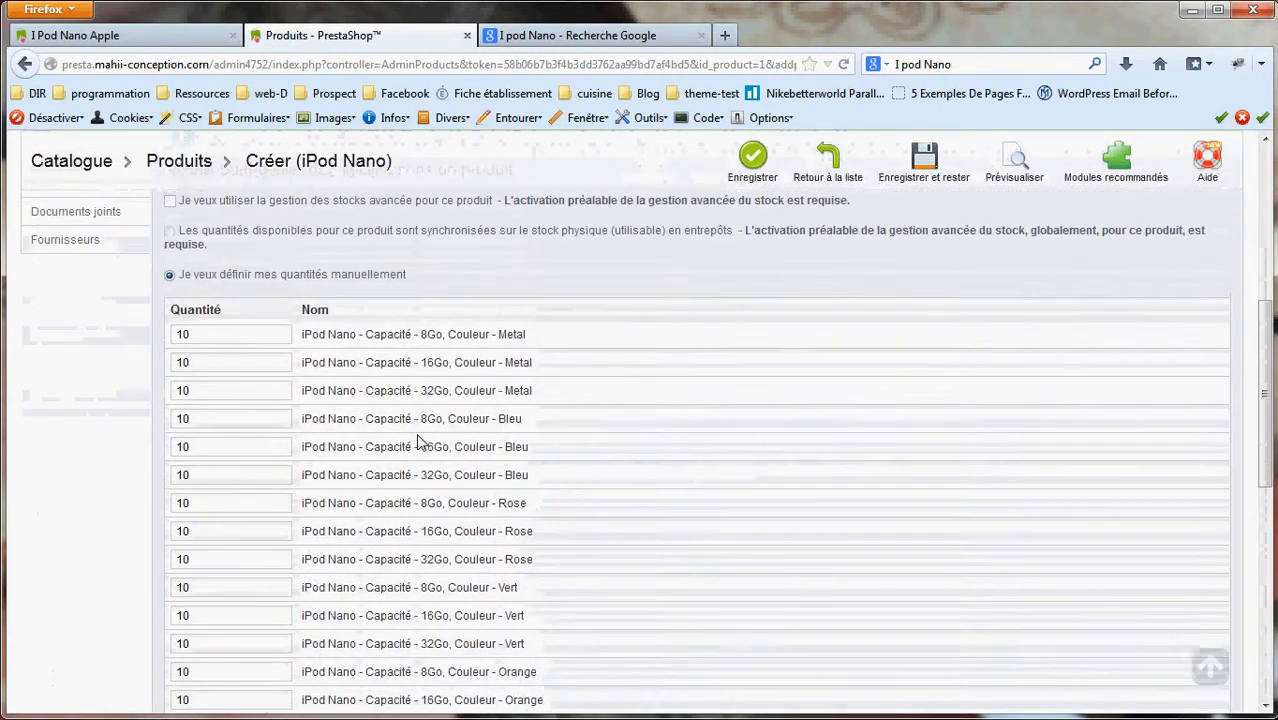
scroll(386, 428, "down", 2)
scroll(342, 423, "up", 2)
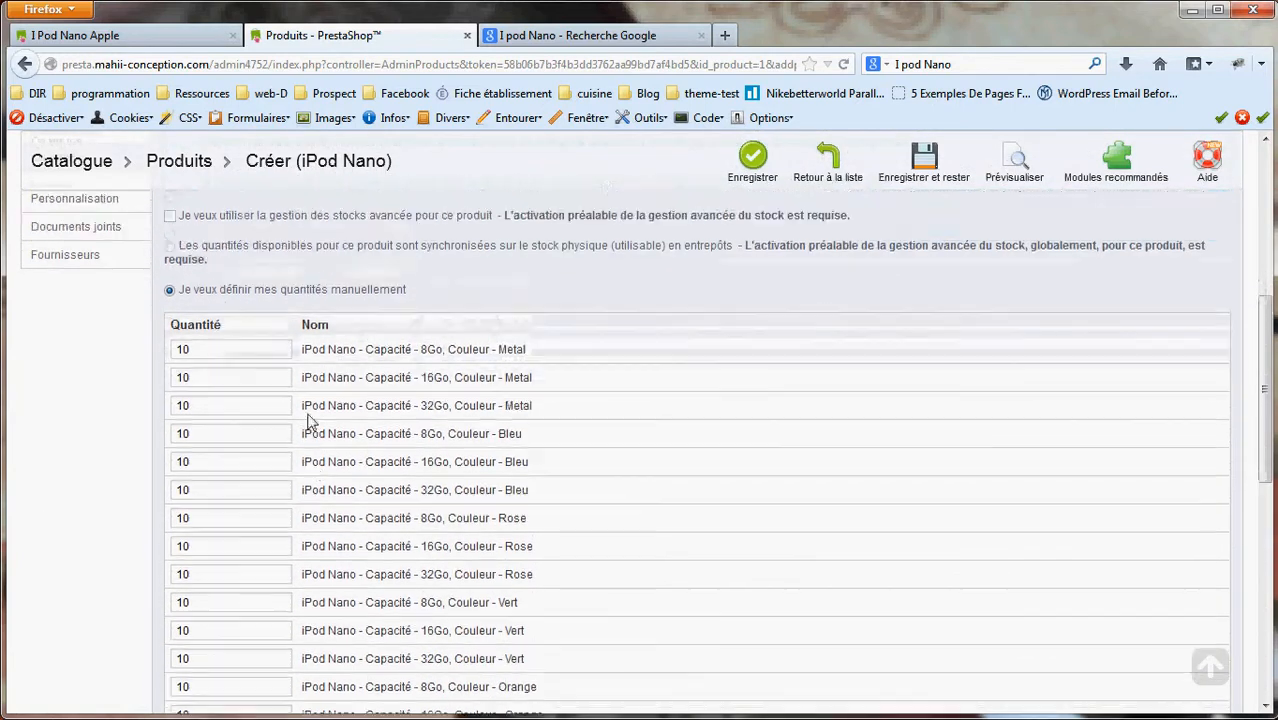
- Set the quantity of the 16Go Metal combination to 0 and save the iPod Nano while staying on its page
left_click_drag(205, 428, 157, 422)
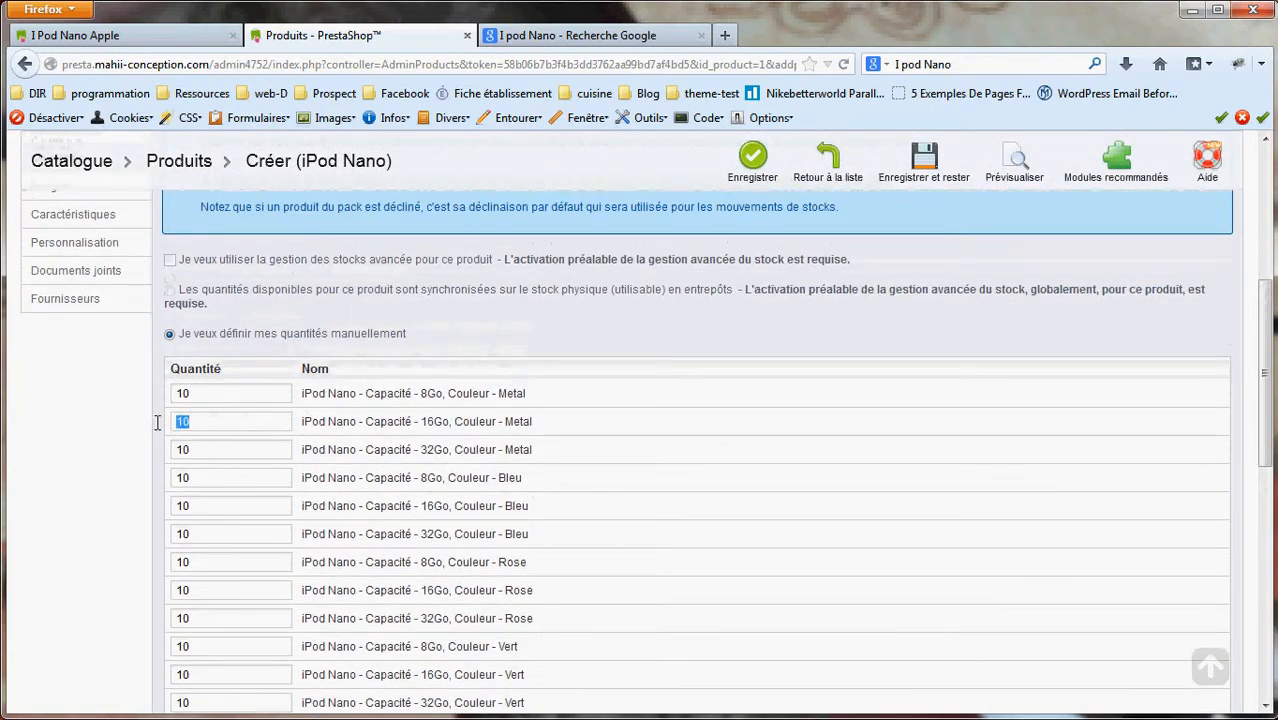
type("0")
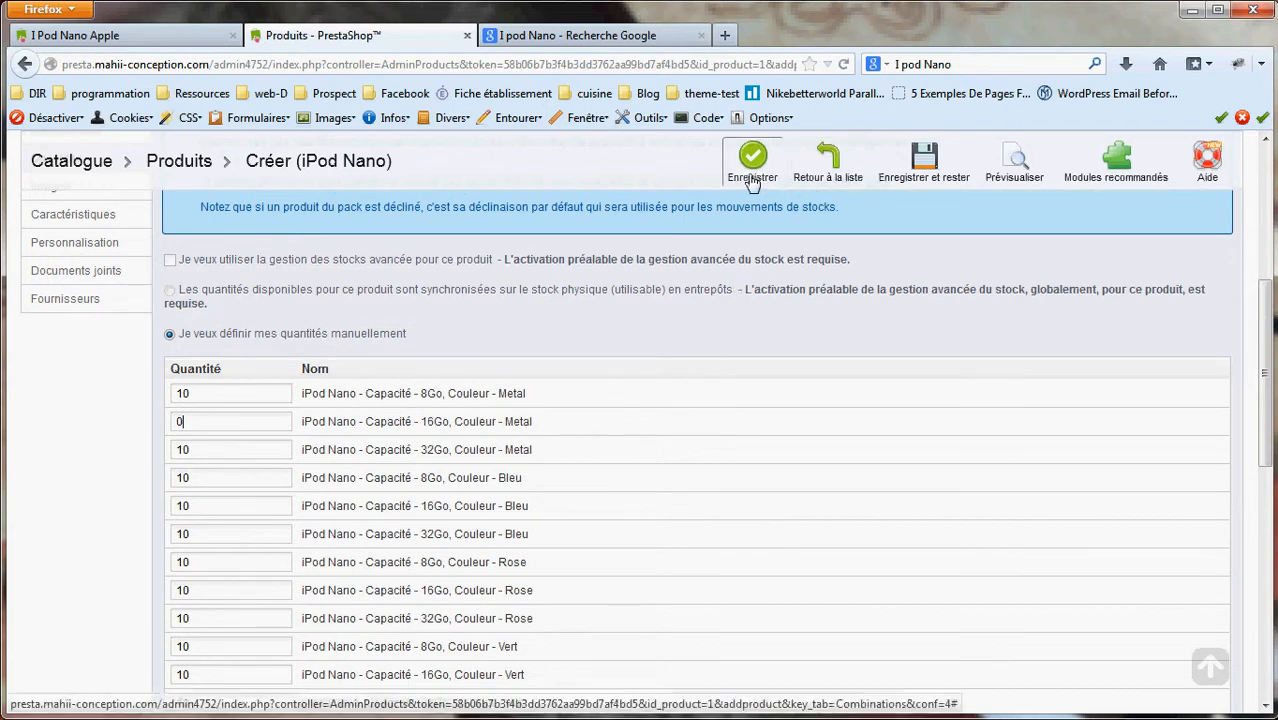
left_click(921, 172)
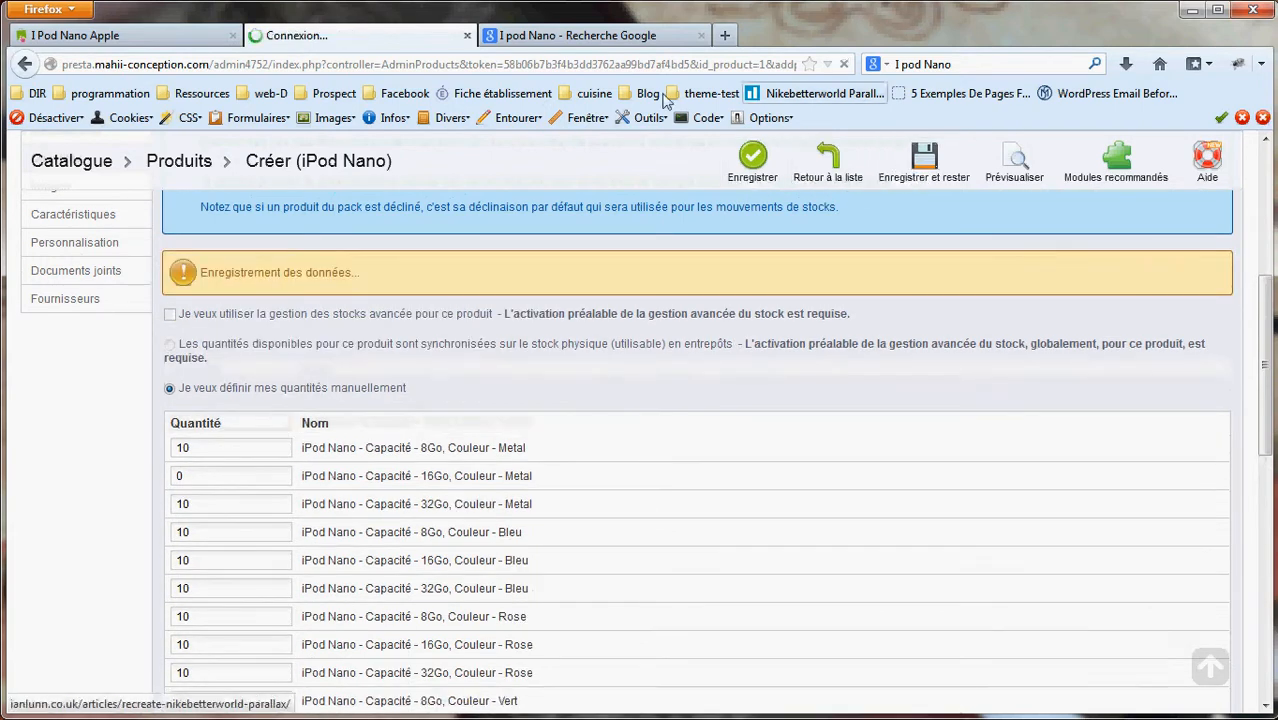
- Switch to the iPod Nano's shop page, choose the Metal colour with 16Go capacity and check its availability
left_click(150, 42)
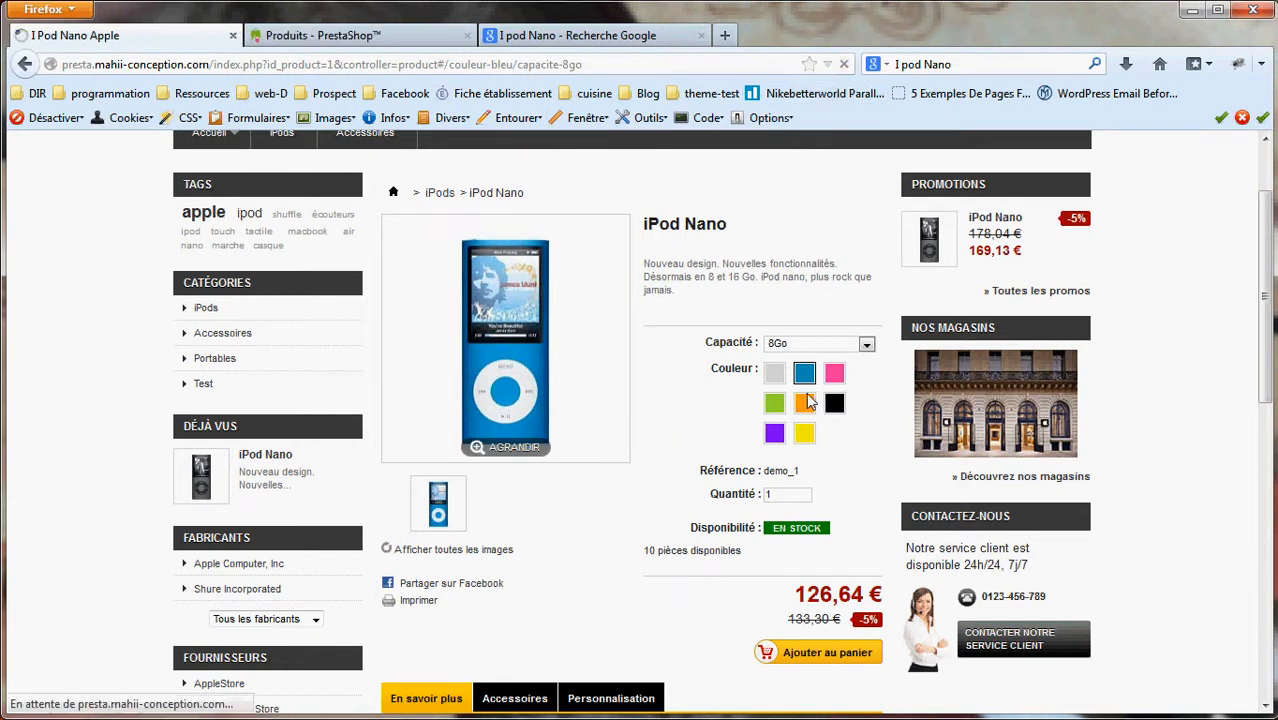
left_click(774, 374)
left_click(800, 344)
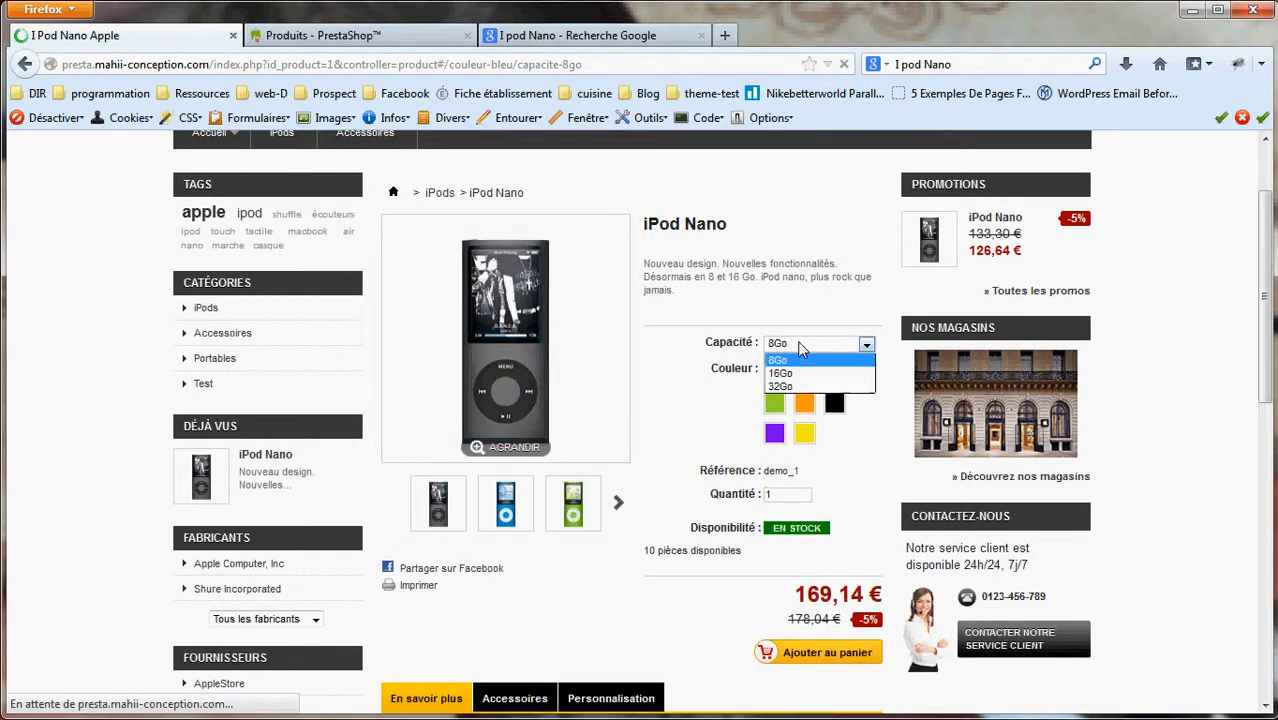
left_click(799, 375)
scroll(656, 416, "down", 2)
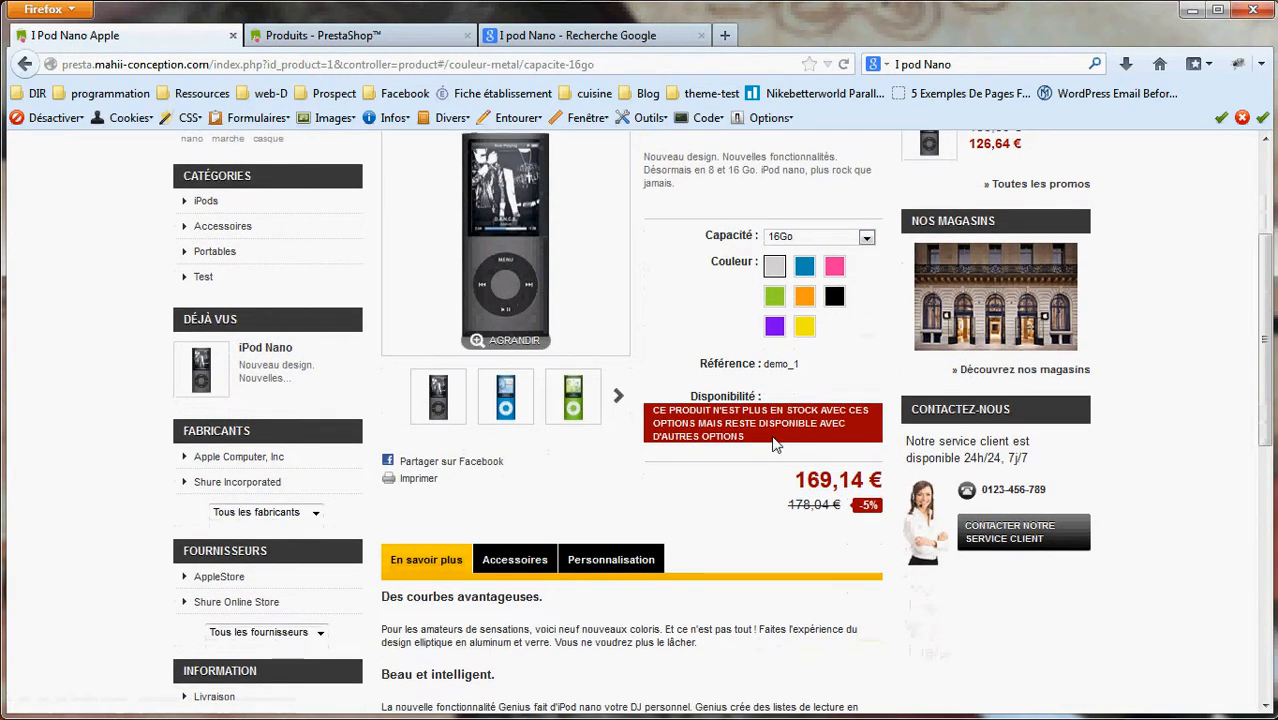
- Return to the back office and review the iPod Nano's out-of-stock order options and availability message fields, keeping the default order policy
left_click(283, 40)
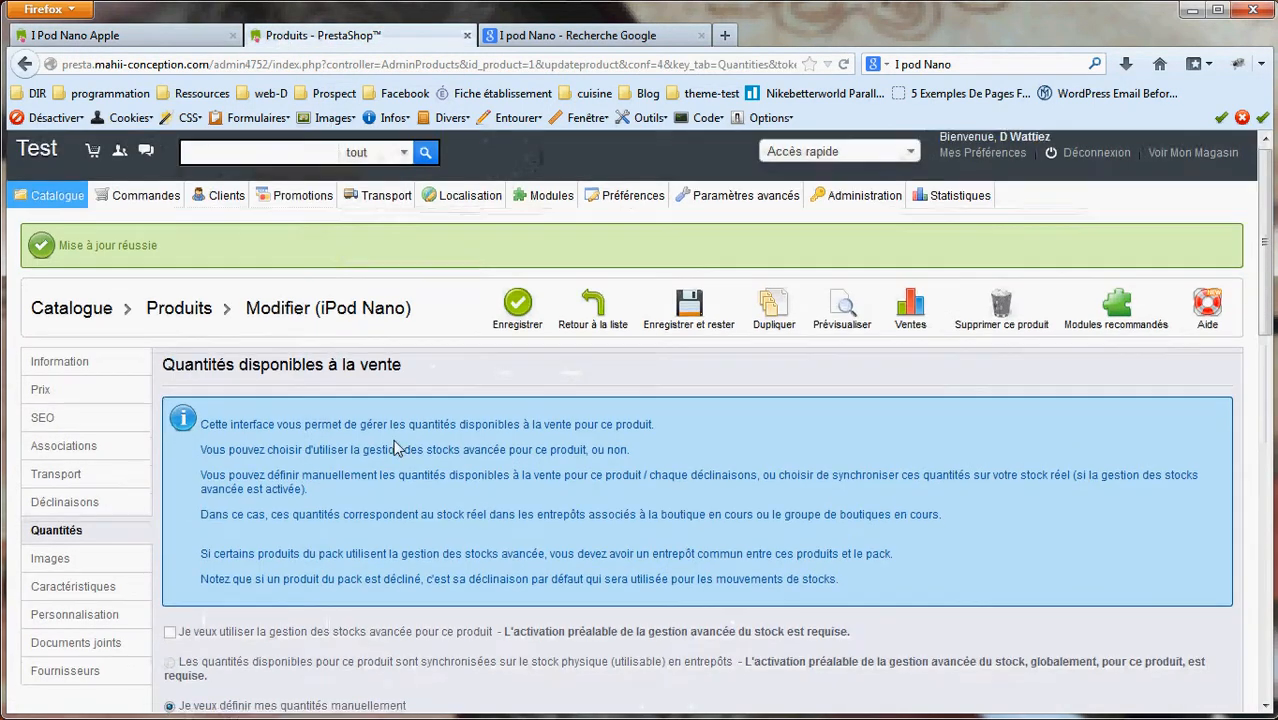
scroll(429, 418, "down", 5)
scroll(429, 418, "down", 2)
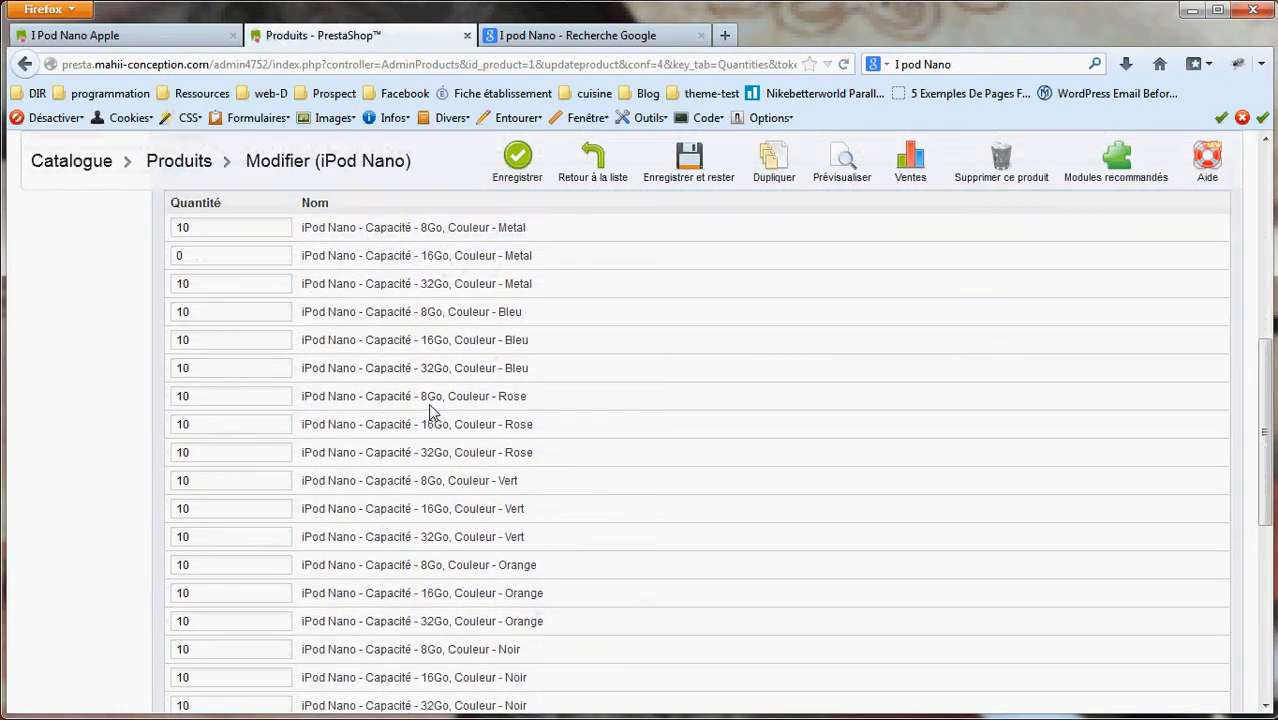
scroll(431, 410, "down", 6)
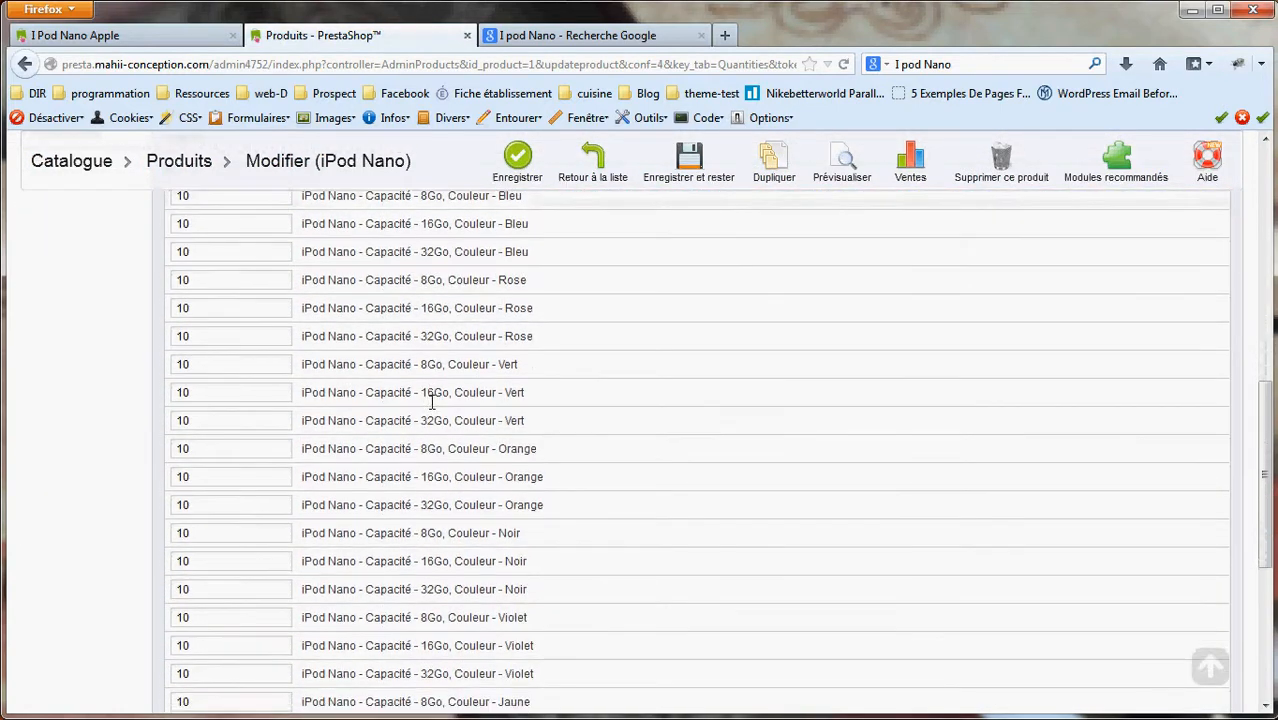
scroll(431, 408, "down", 3)
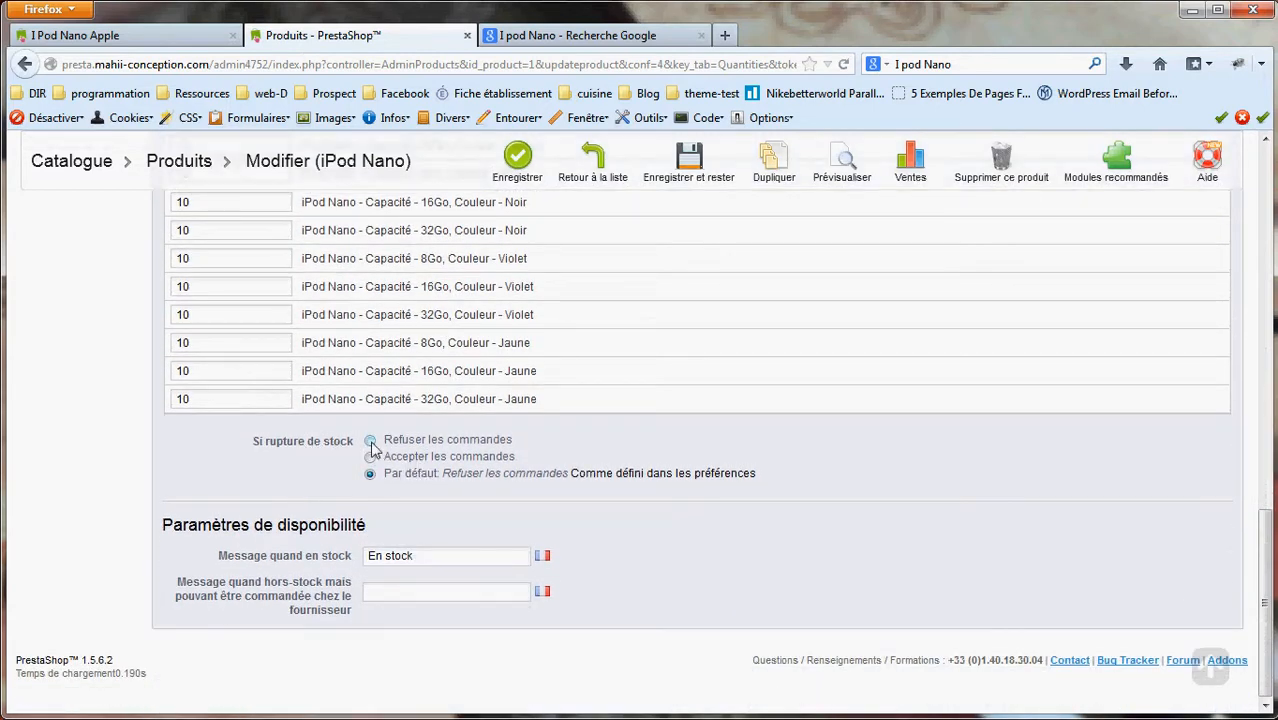
scroll(371, 447, "up", 1)
left_click(370, 511)
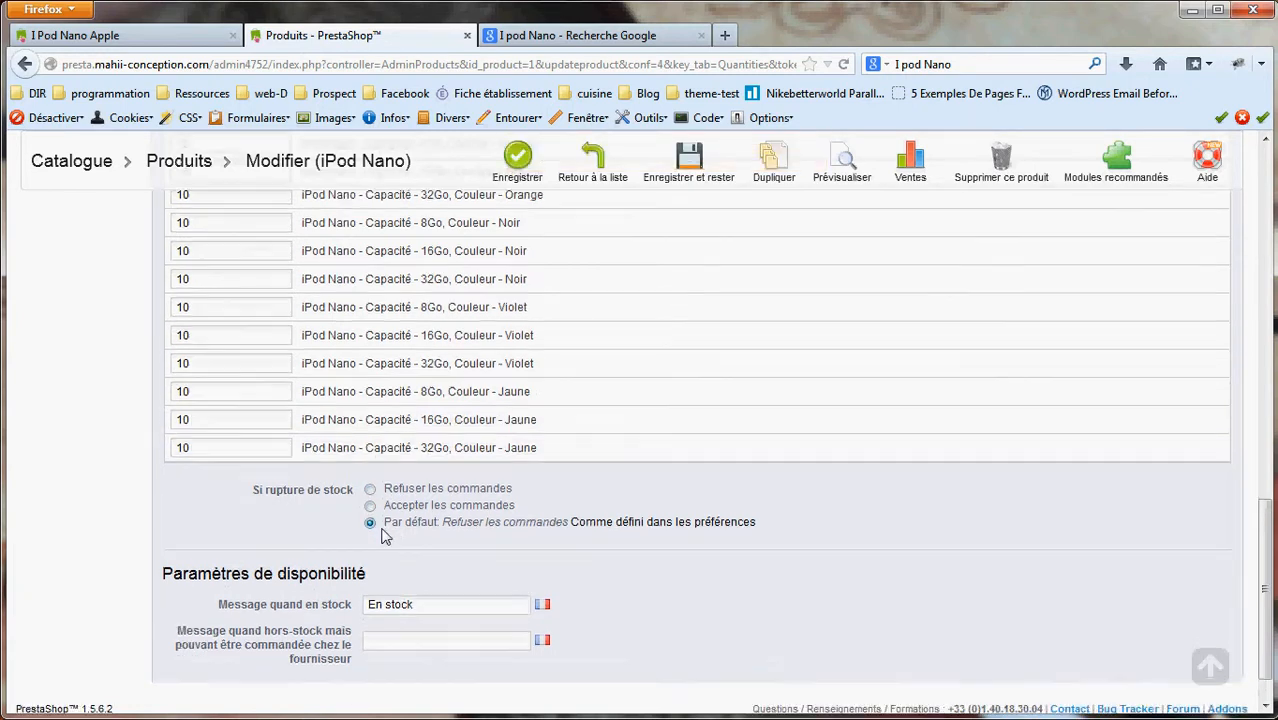
scroll(375, 535, "down", 1)
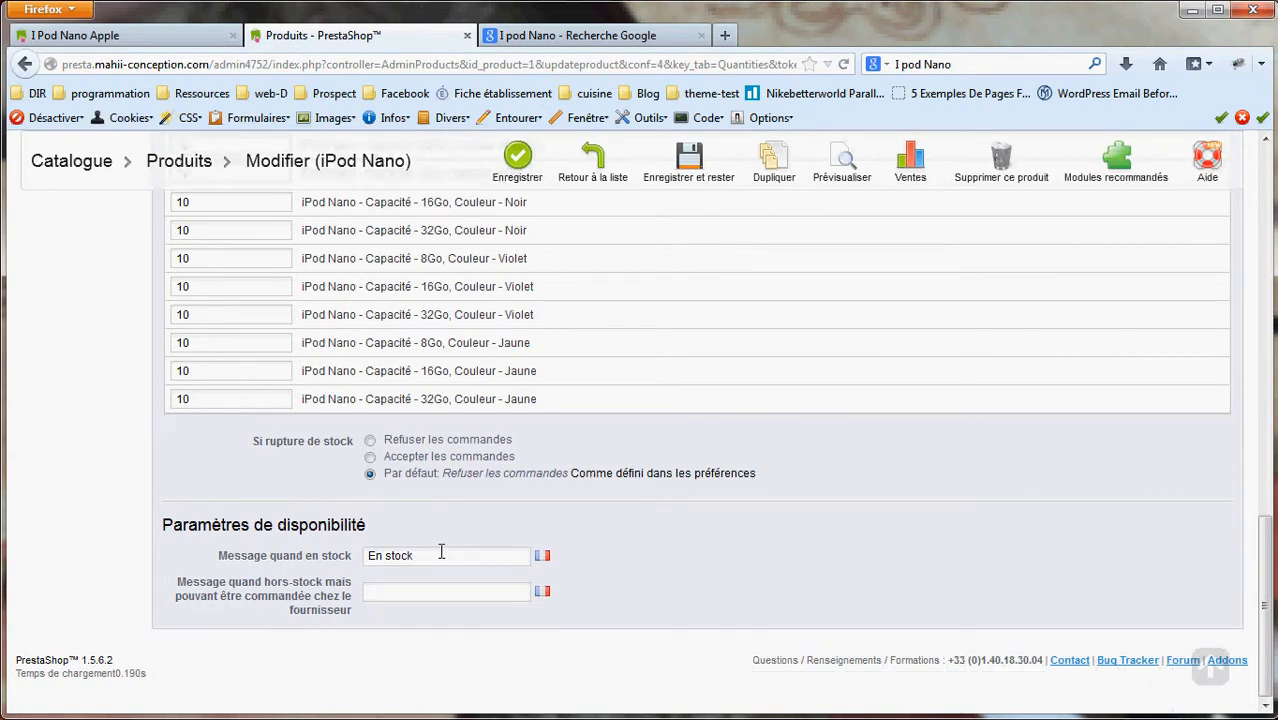
left_click_drag(441, 552, 366, 558)
left_click(403, 596)
scroll(531, 585, "up", 6)
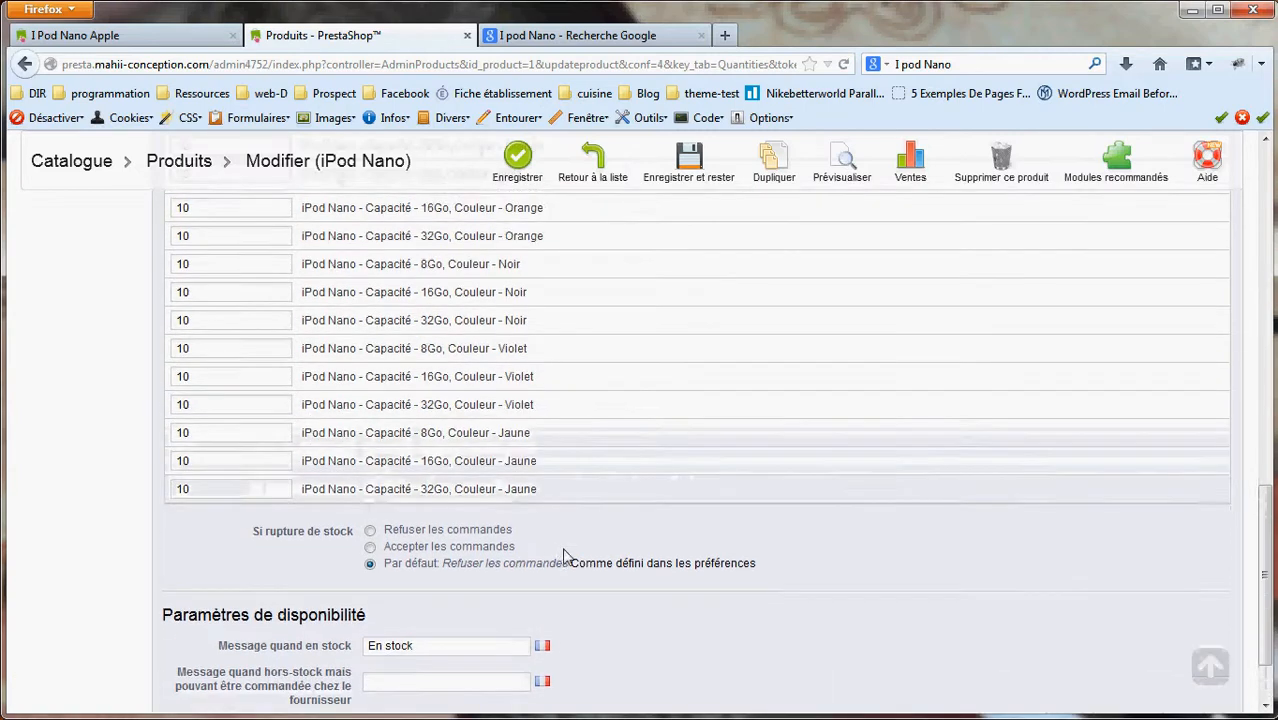
scroll(542, 573, "down", 6)
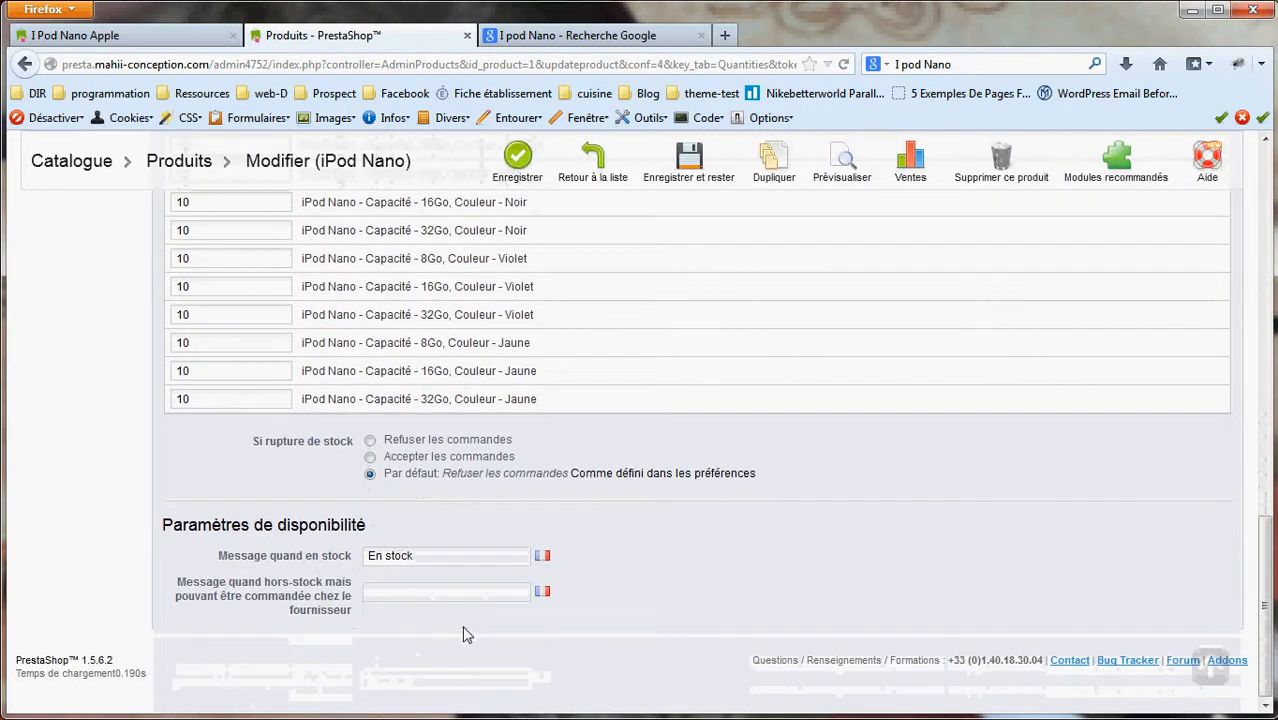
- Look back over the combinations' stock quantities and the stock management options of the iPod Nano
scroll(477, 619, "up", 10)
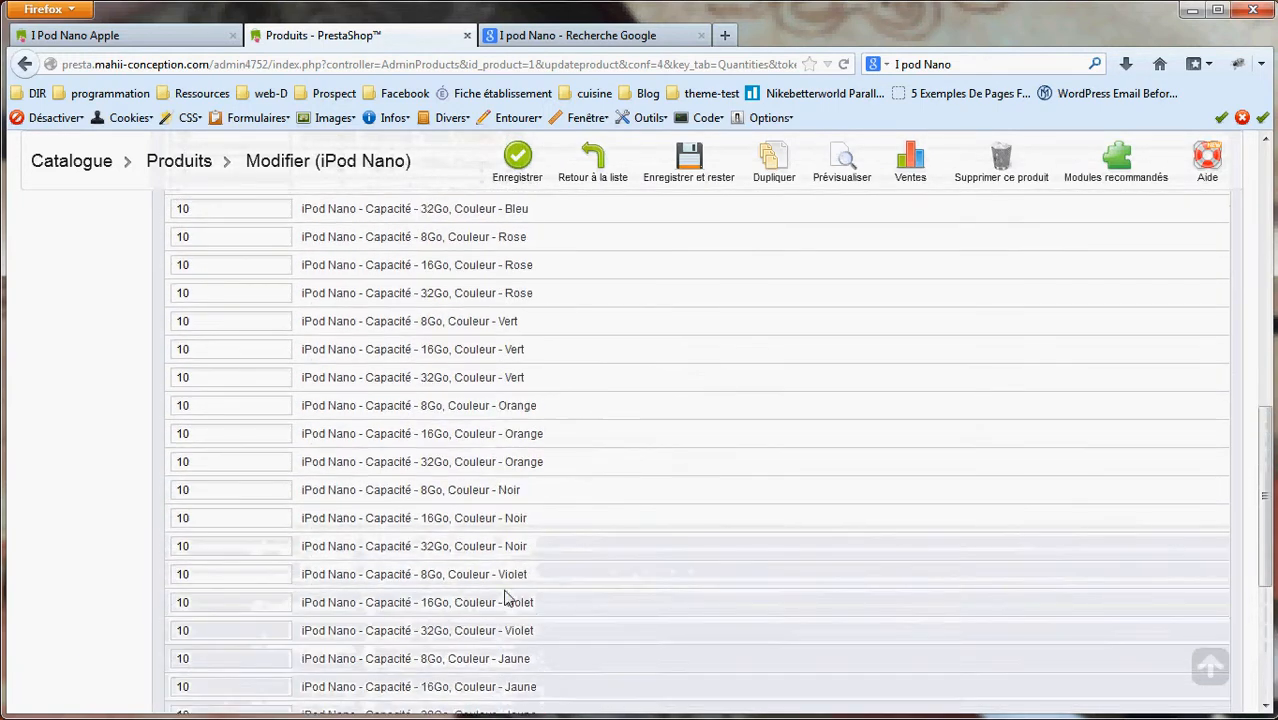
scroll(497, 588, "up", 3)
scroll(472, 505, "down", 2)
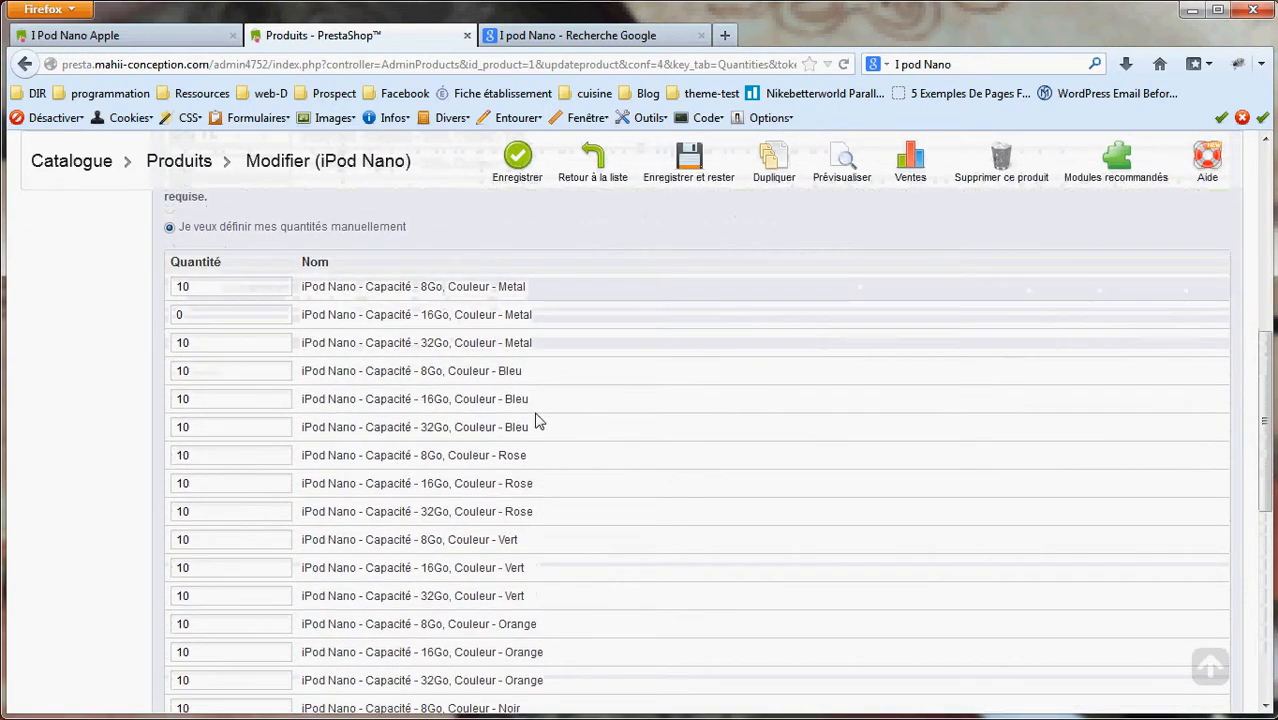
scroll(456, 420, "down", 2)
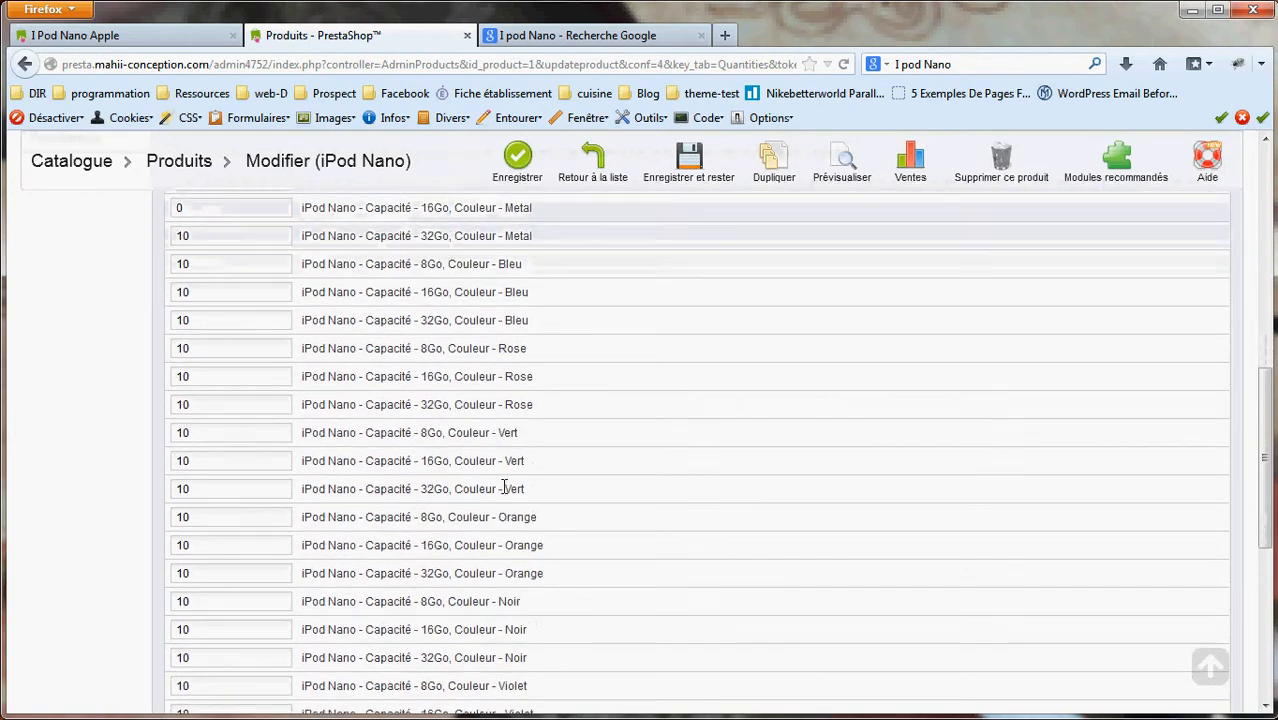
scroll(470, 507, "up", 8)
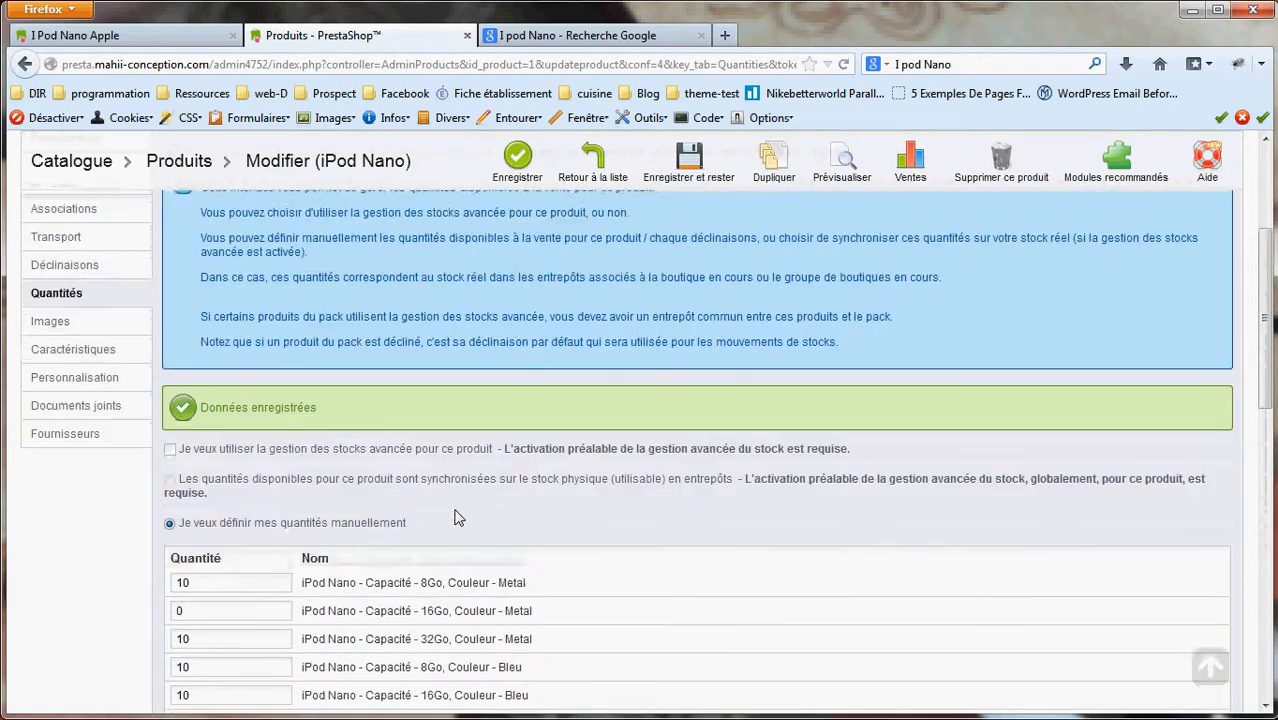
scroll(513, 451, "down", 8)
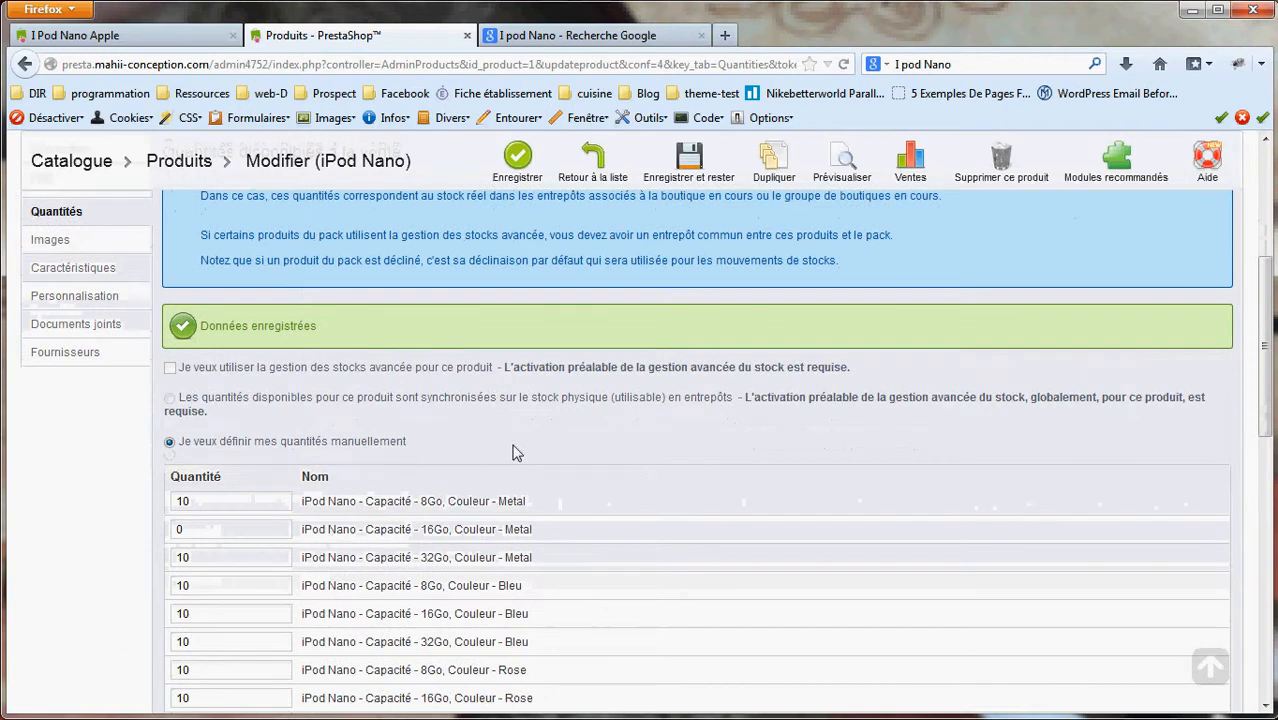
scroll(530, 240, "up", 6)
scroll(530, 240, "up", 6)
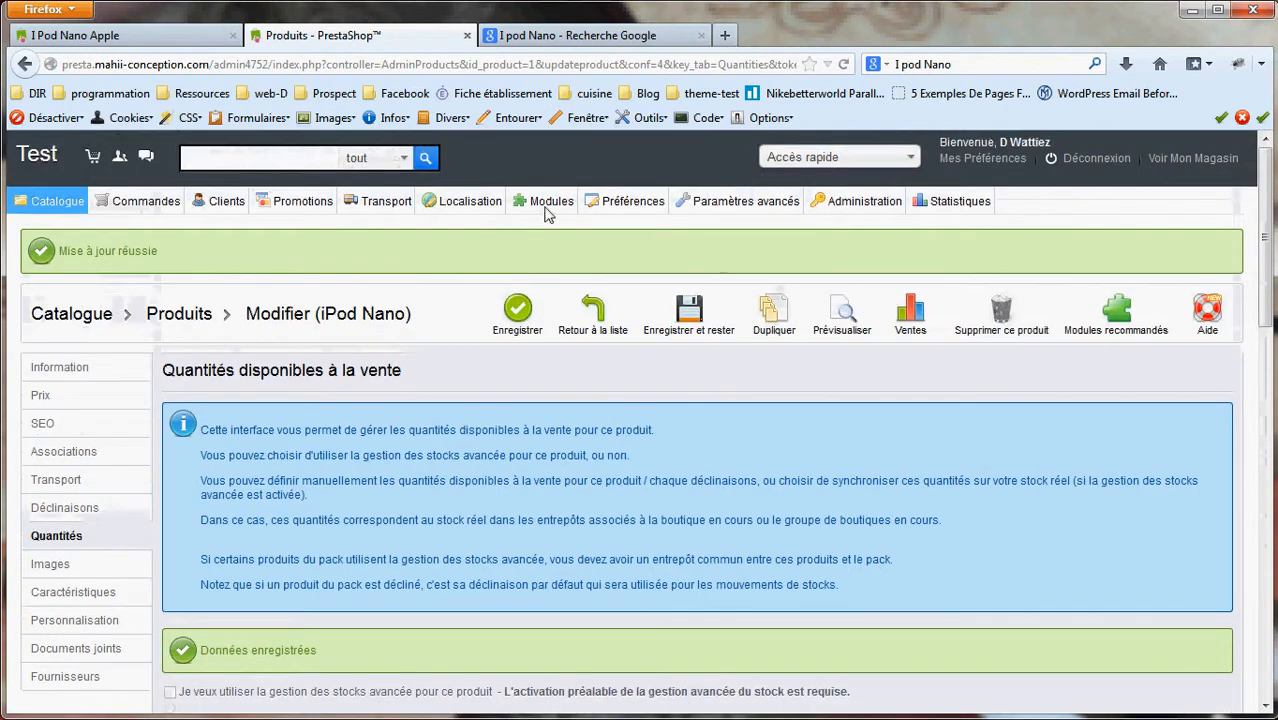
mouse_move(350, 205)
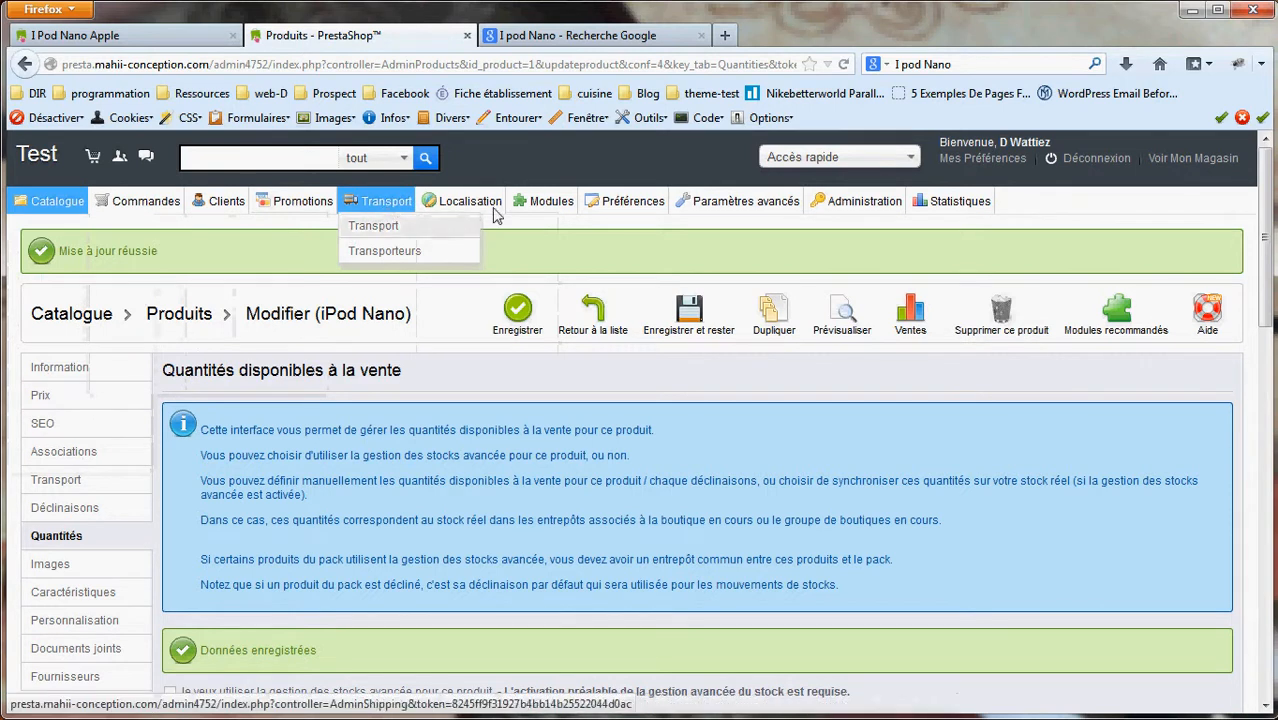
mouse_move(510, 205)
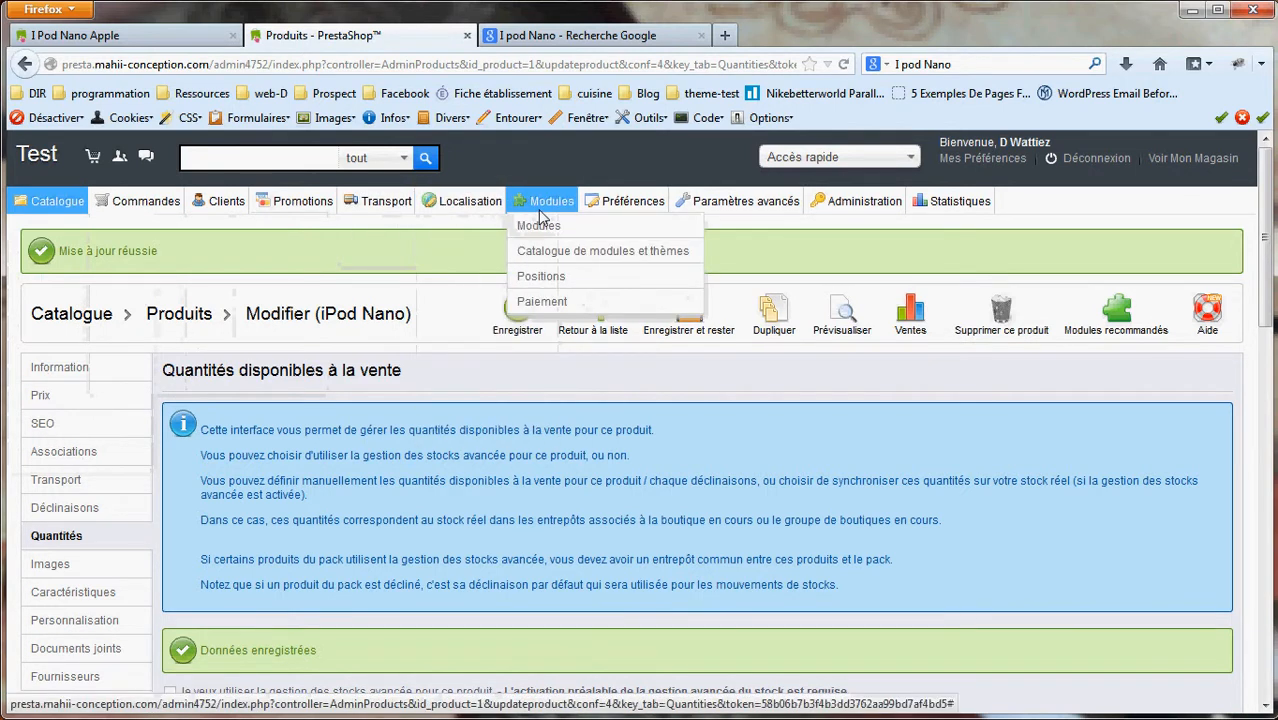
scroll(362, 448, "down", 5)
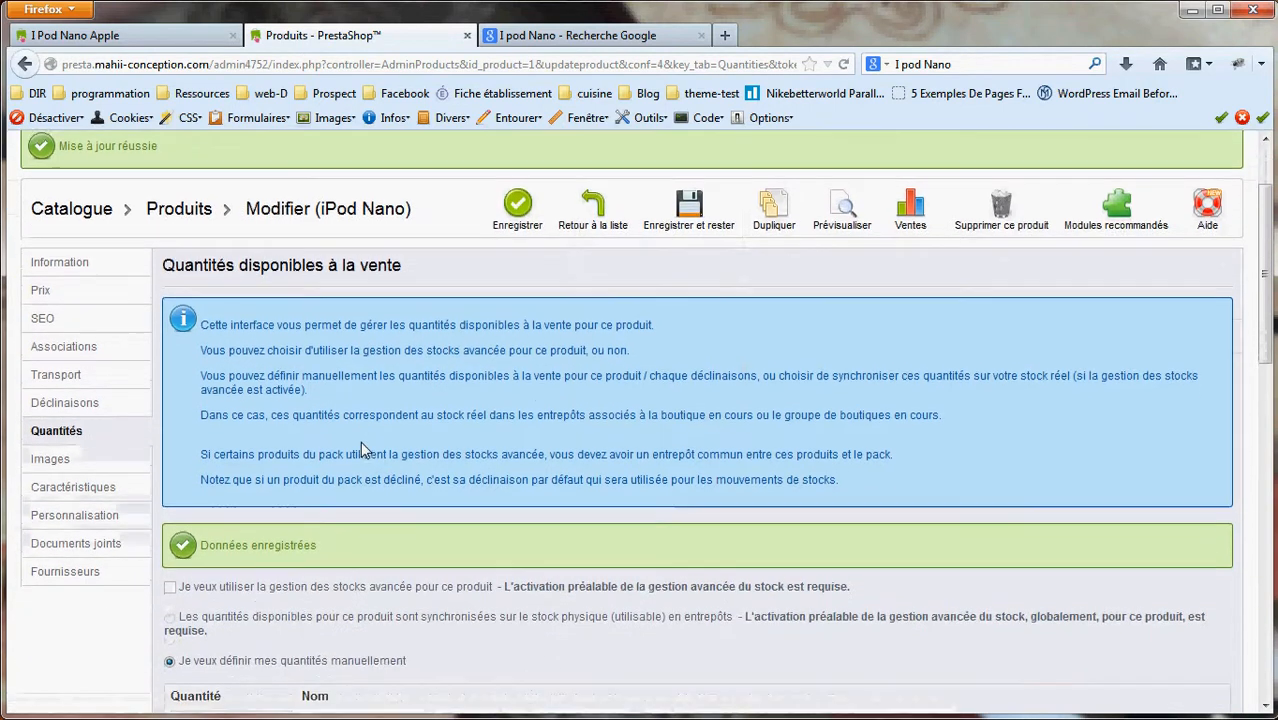
scroll(296, 437, "up", 5)
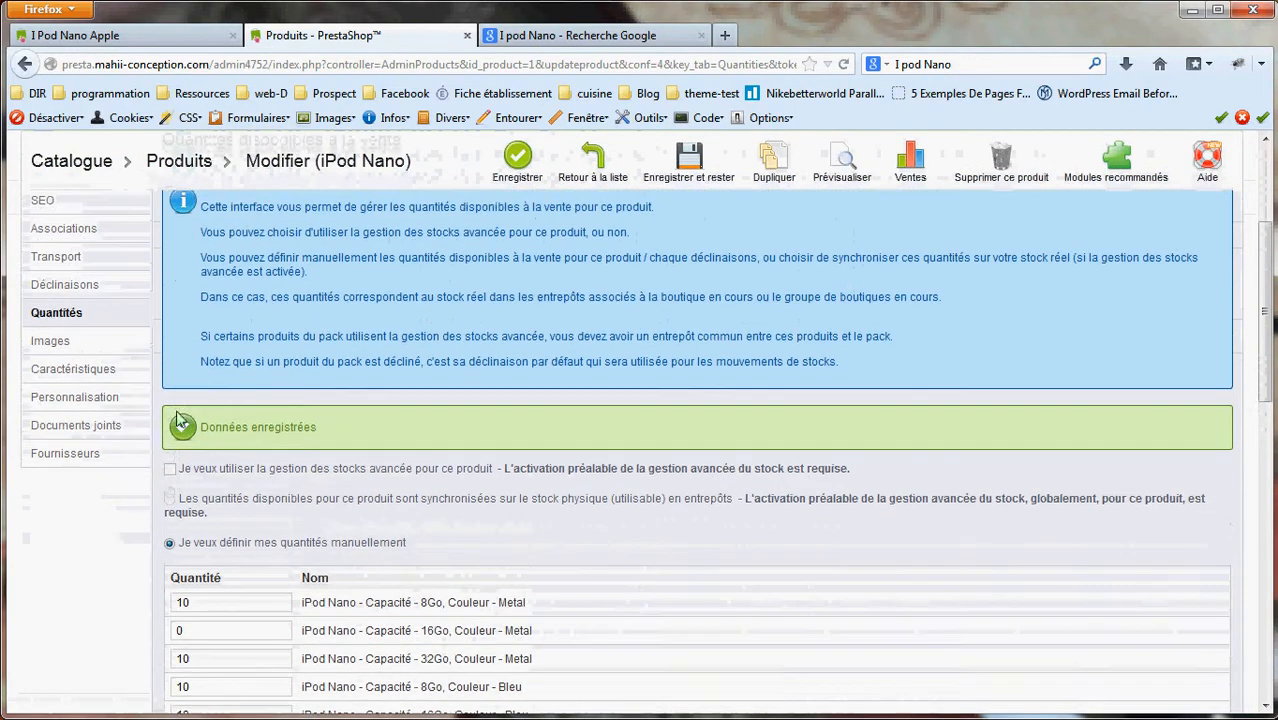
- Open the iPod Nano's images and review the image list with its positions and cover image column
left_click(118, 346)
scroll(642, 508, "down", 3)
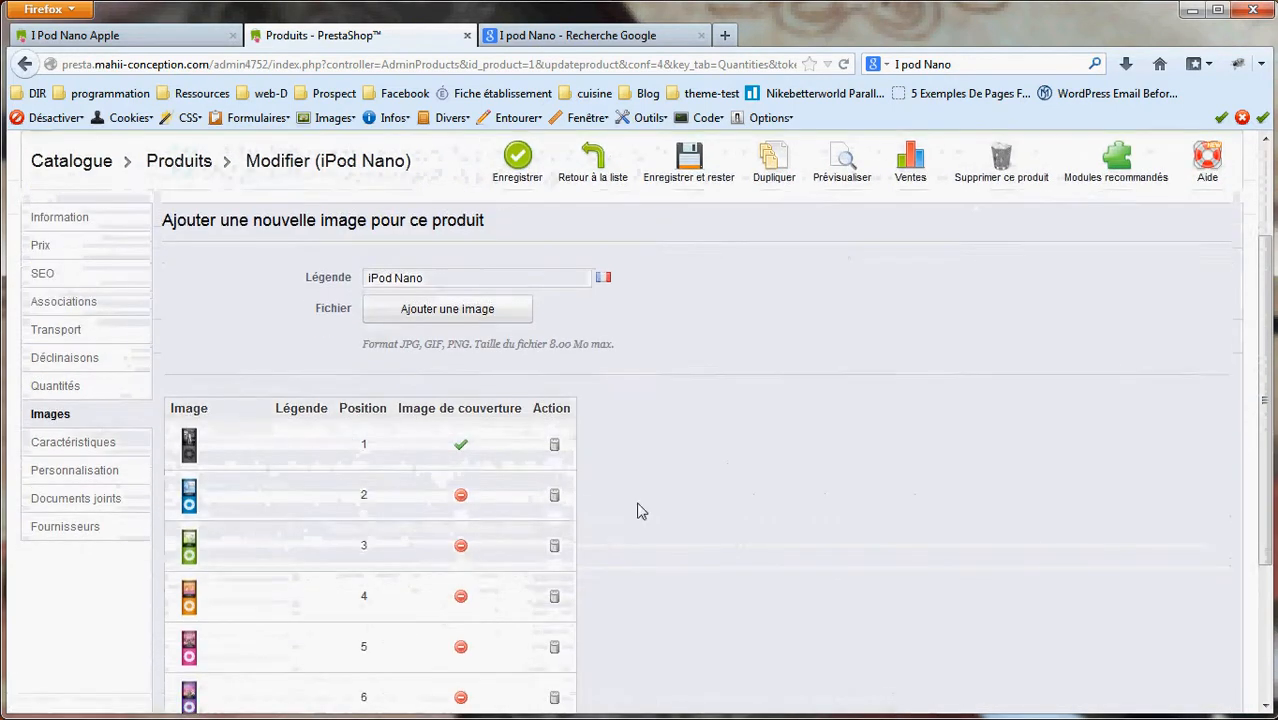
scroll(293, 511, "up", 1)
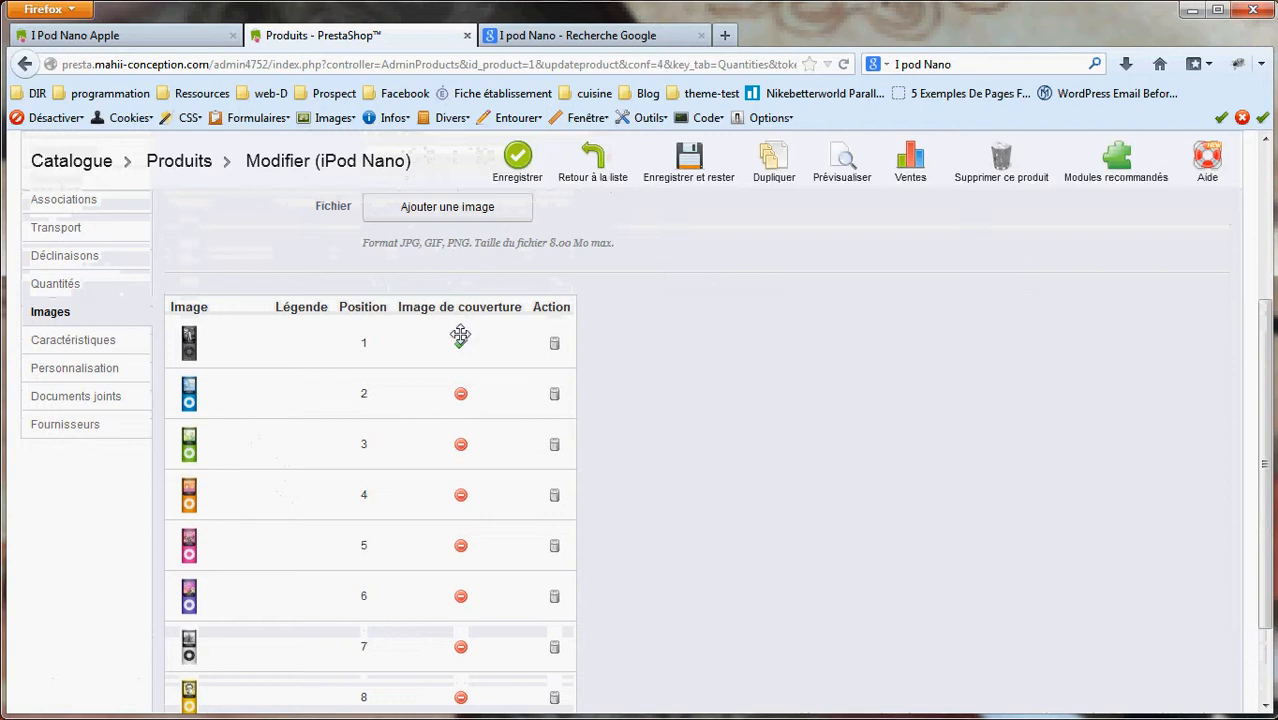
- Switch to the shop page and browse the iPod Nano's gallery thumbnails to the remaining images
left_click(170, 36)
scroll(580, 380, "up", 2)
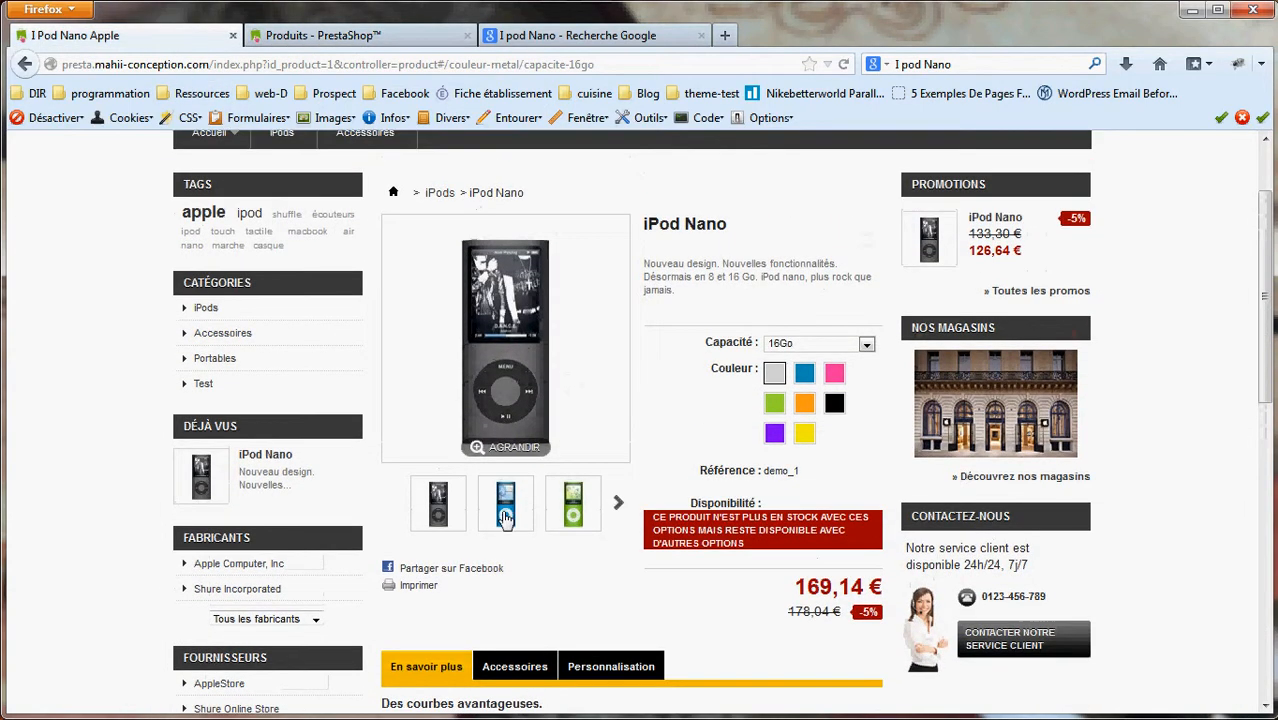
left_click(617, 503)
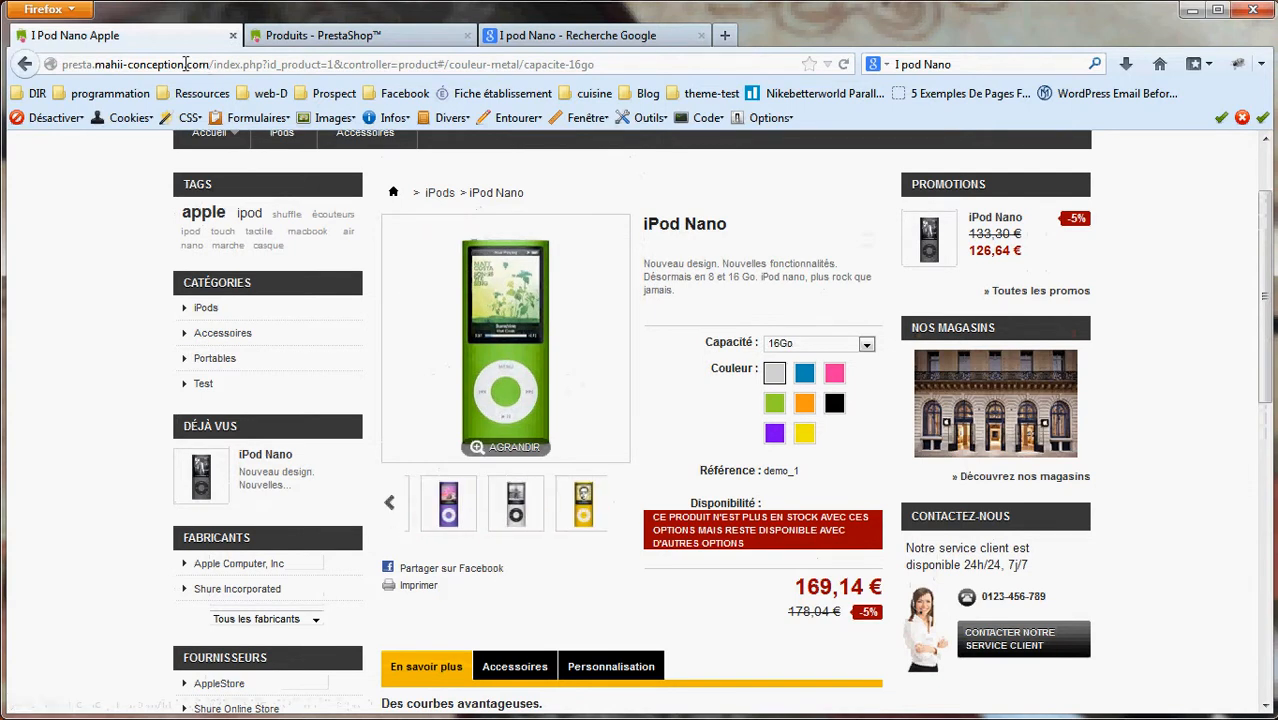
- Return to the back office's image list and examine the accepted file formats and maximum file size for adding an image
left_click(290, 38)
scroll(559, 508, "down", 1)
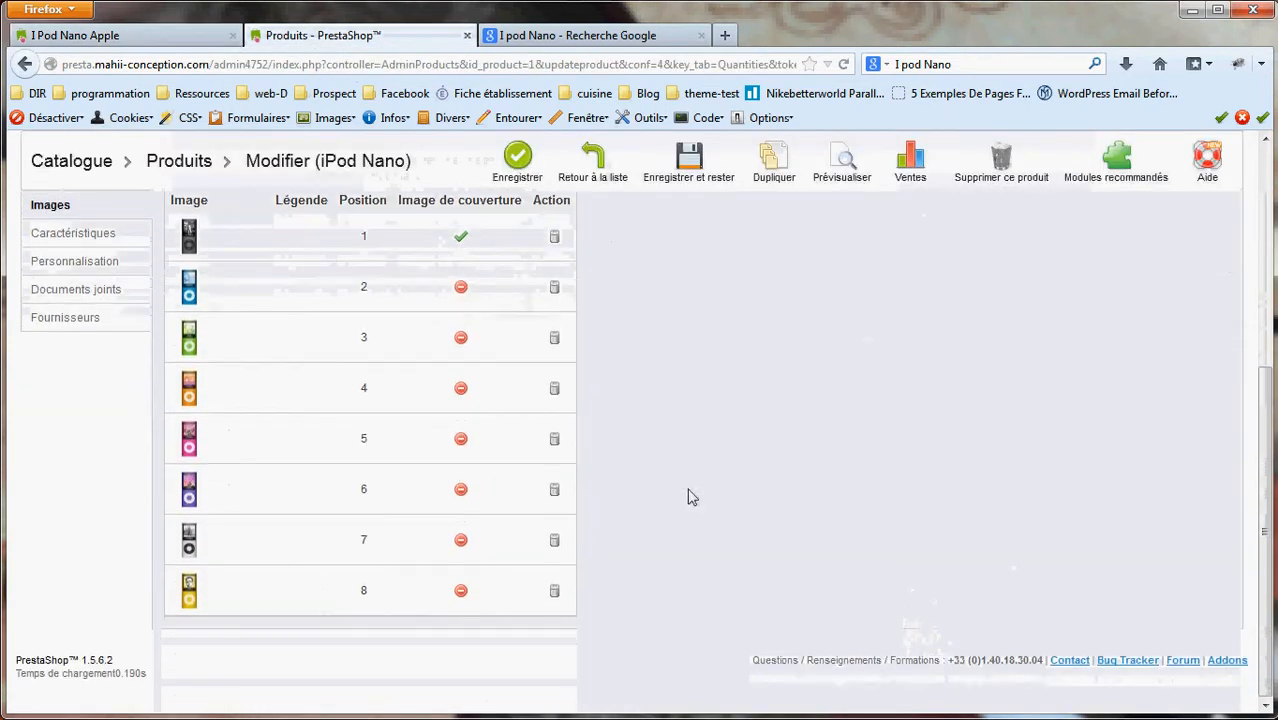
scroll(513, 494, "up", 2)
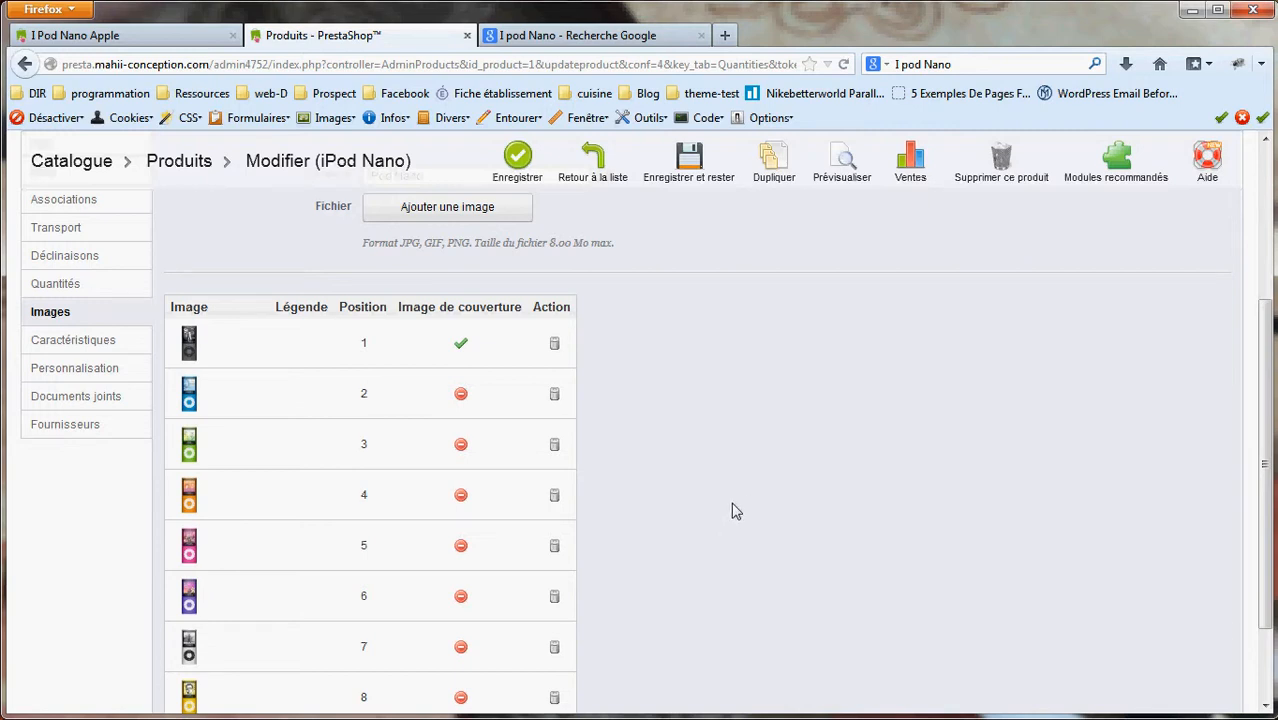
scroll(735, 511, "up", 4)
scroll(525, 574, "down", 2)
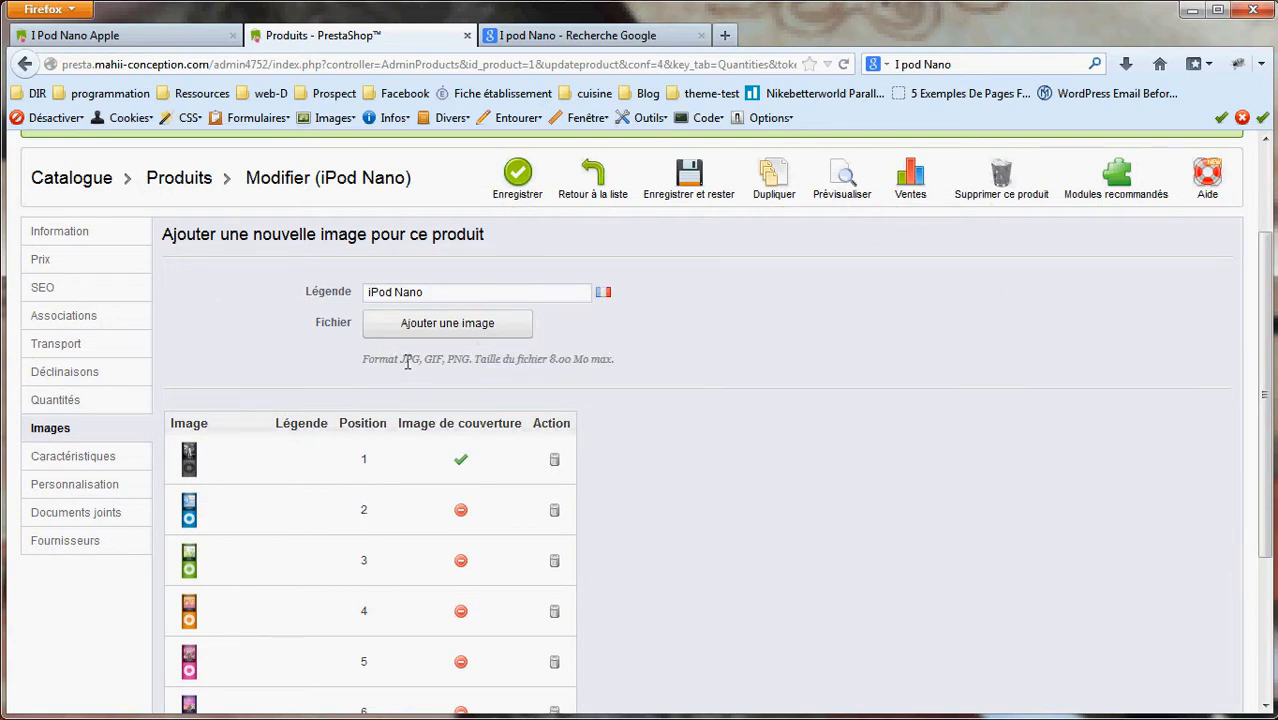
double_click(408, 361)
double_click(433, 359)
double_click(457, 359)
left_click_drag(547, 360, 563, 361)
- Open the iPod Nano's features and check the predefined values offered for Prise casque without choosing one
left_click(77, 461)
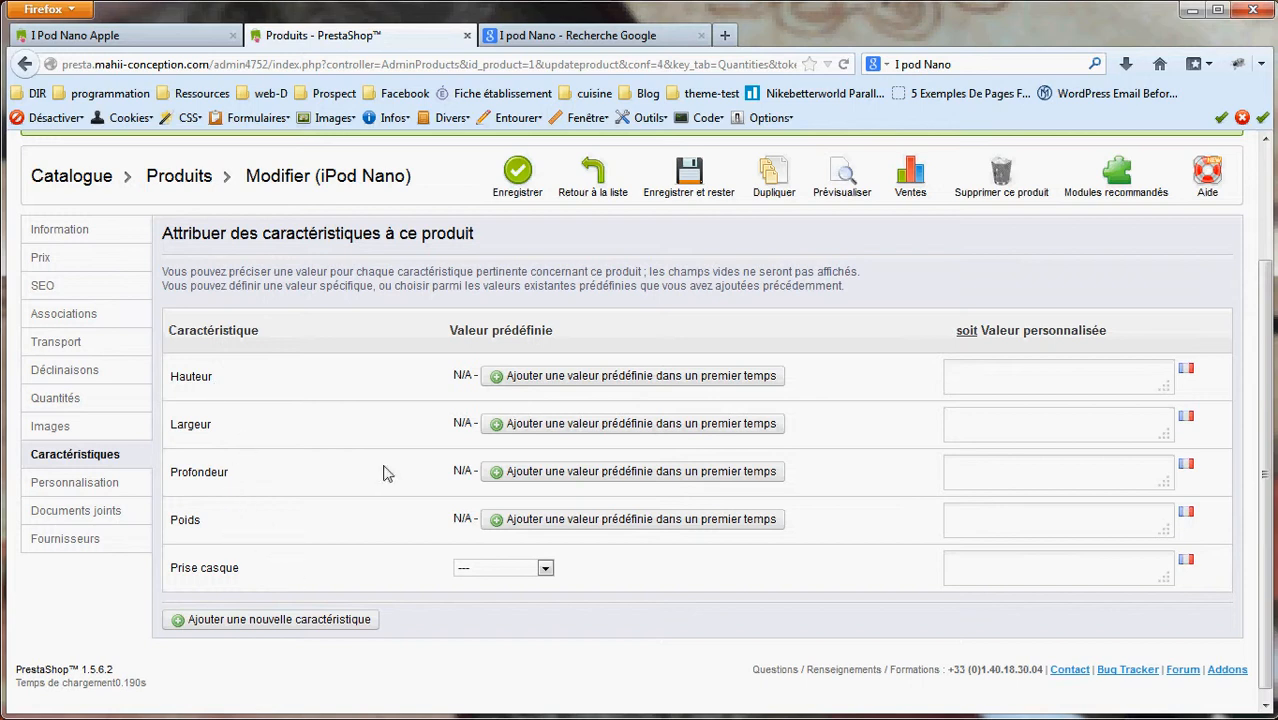
left_click(527, 572)
left_click(526, 569)
left_click(531, 568)
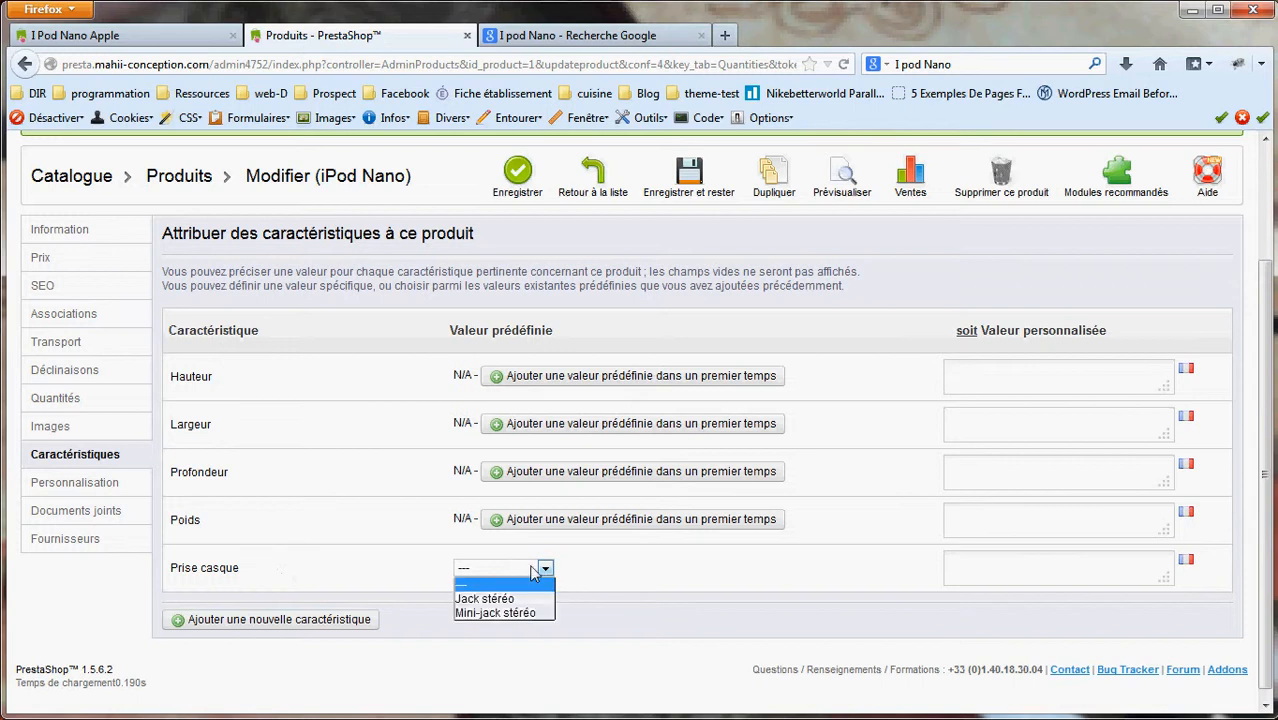
left_click(342, 536)
scroll(342, 534, "up", 3)
mouse_move(53, 215)
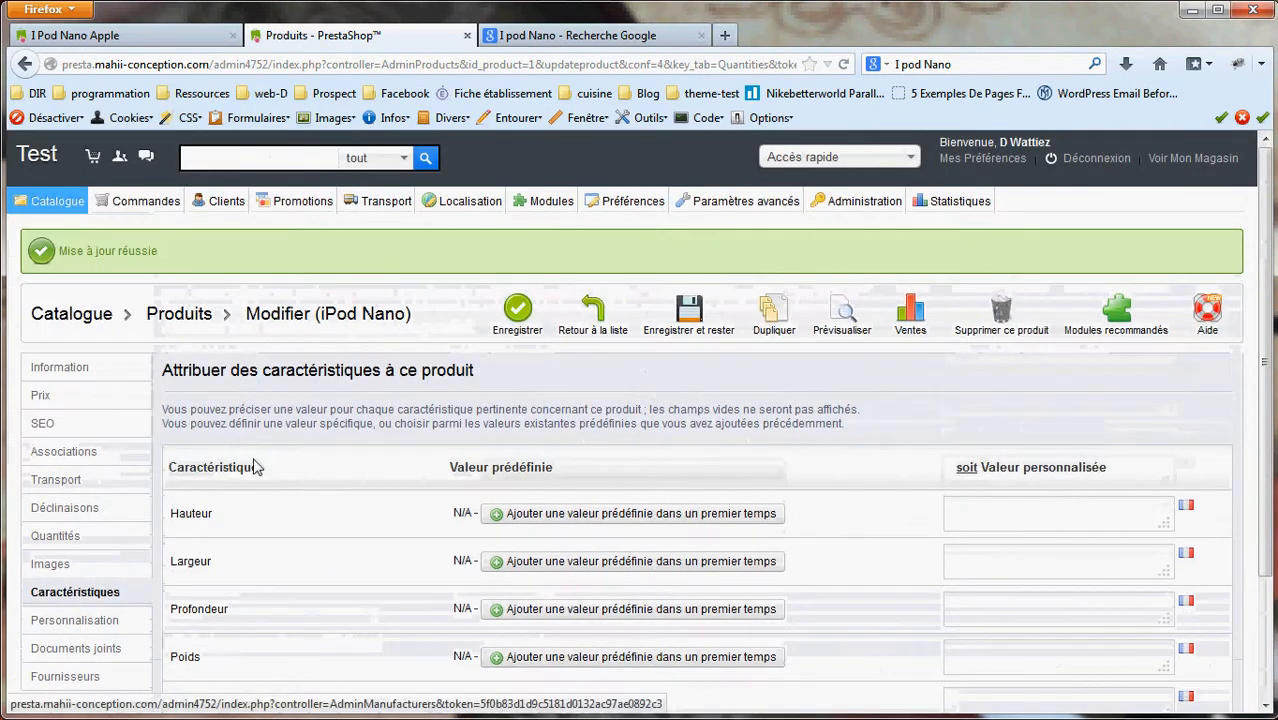
scroll(343, 538, "down", 3)
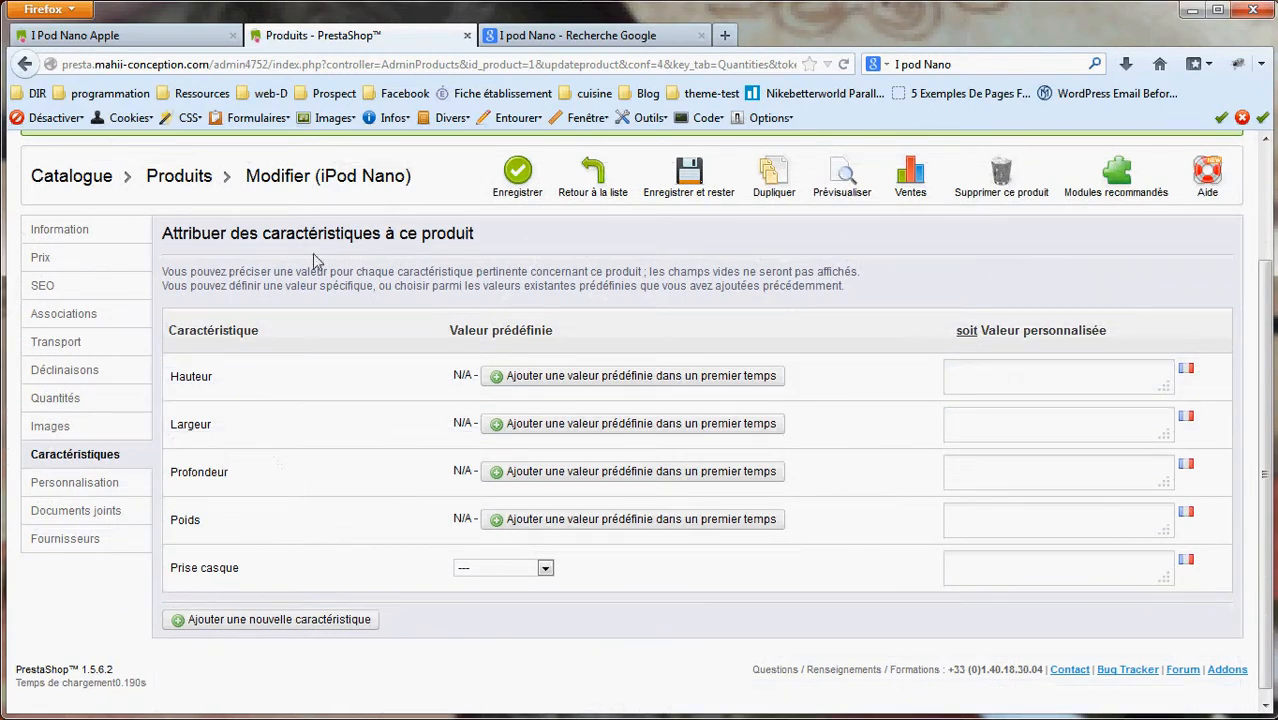
- Open the iPod Nano's customization, specify 1 file field and 1 text field, and save while staying on the product
scroll(258, 532, "up", 3)
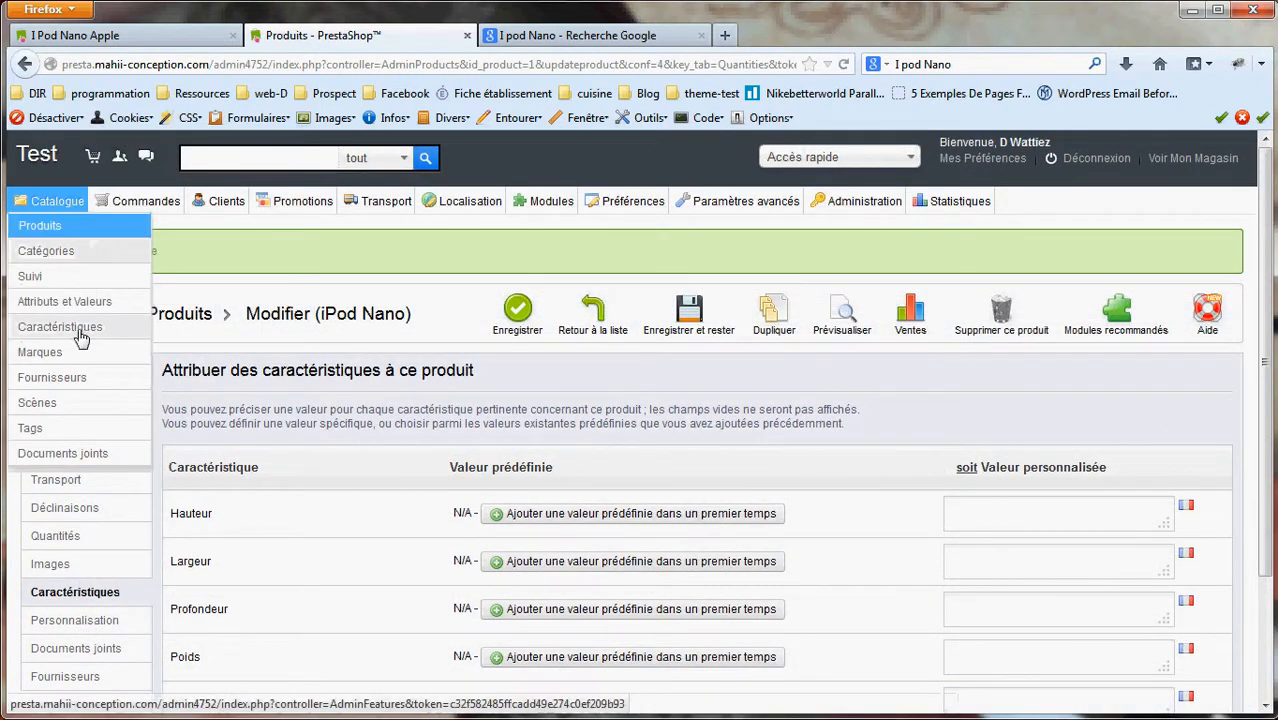
scroll(244, 454, "down", 2)
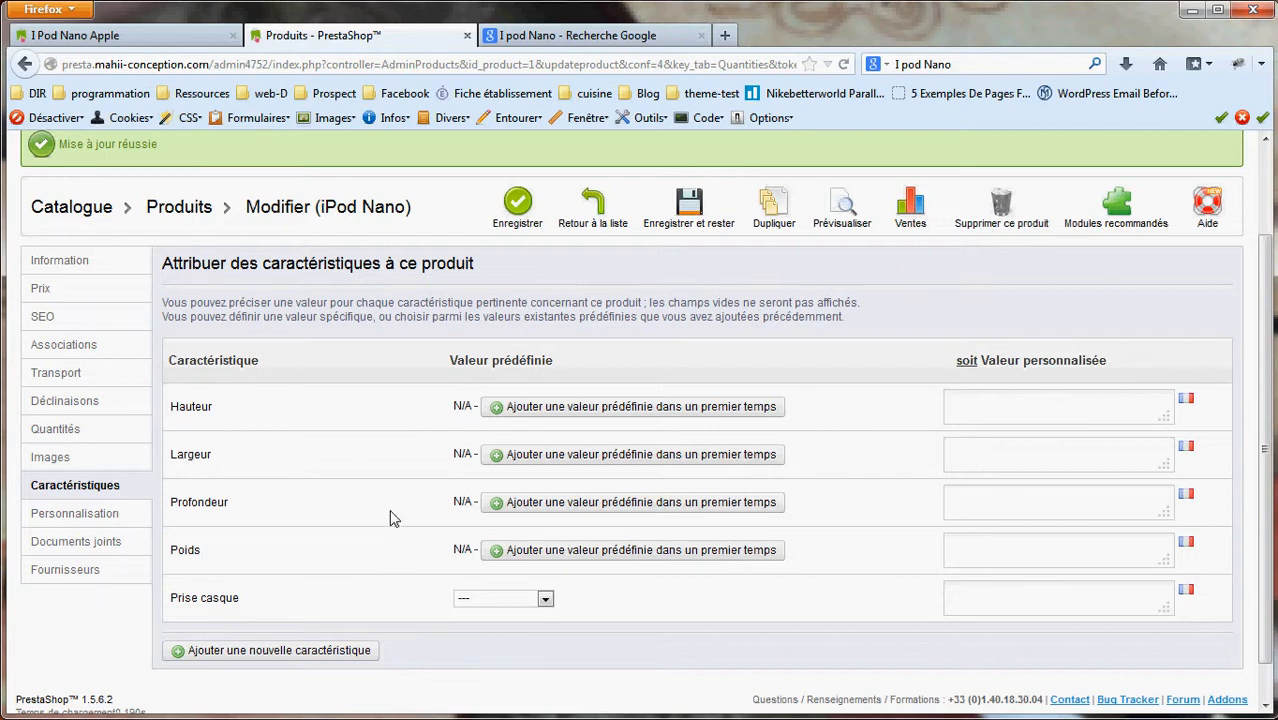
left_click(113, 520)
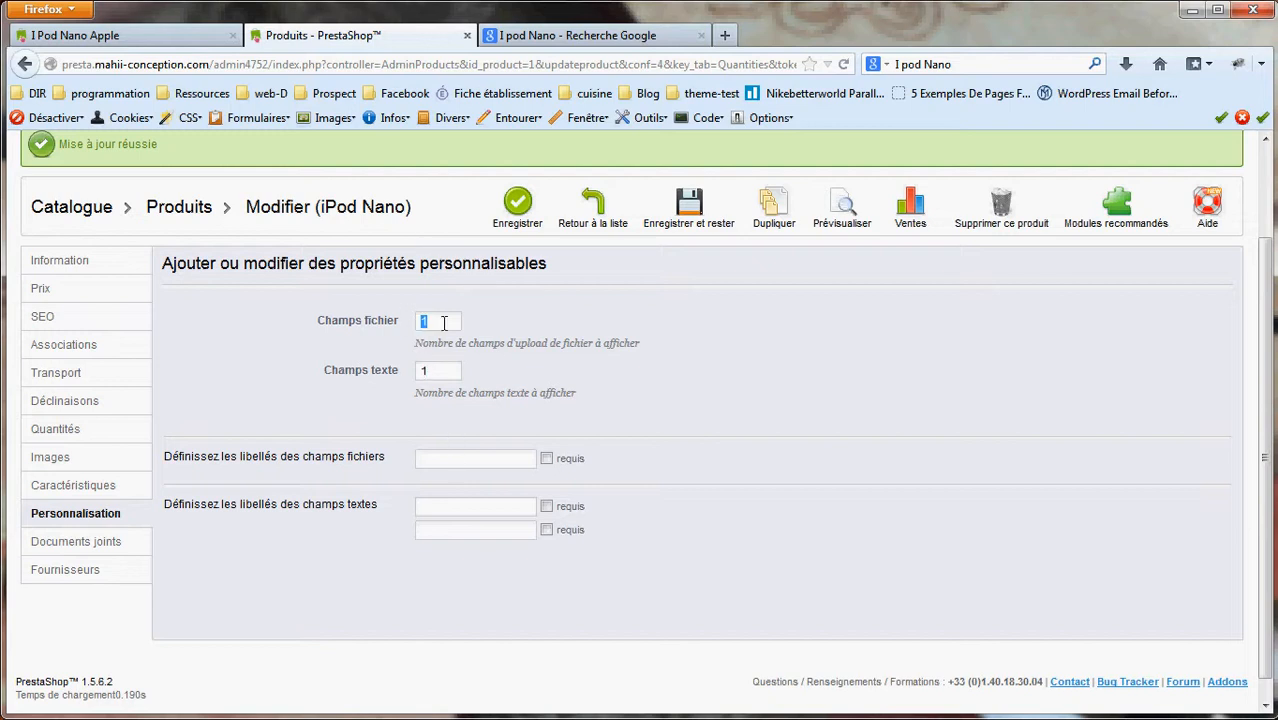
double_click(443, 322)
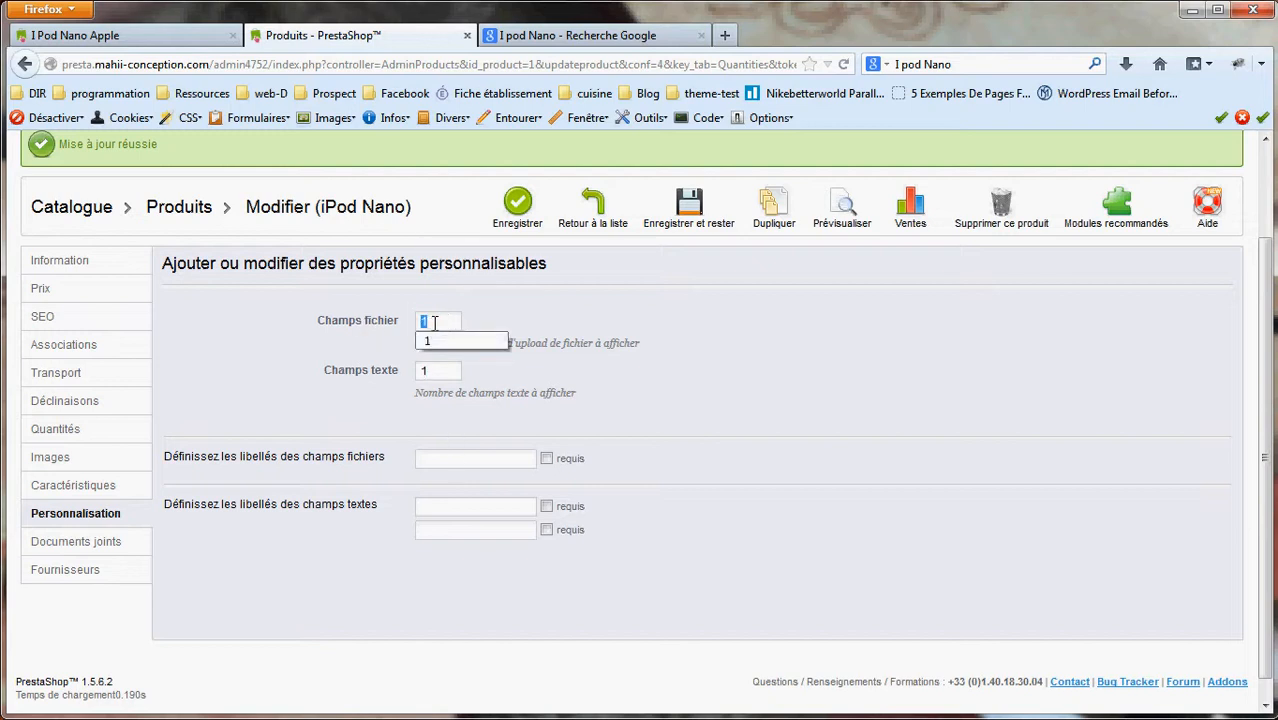
left_click(435, 323)
left_click(352, 372)
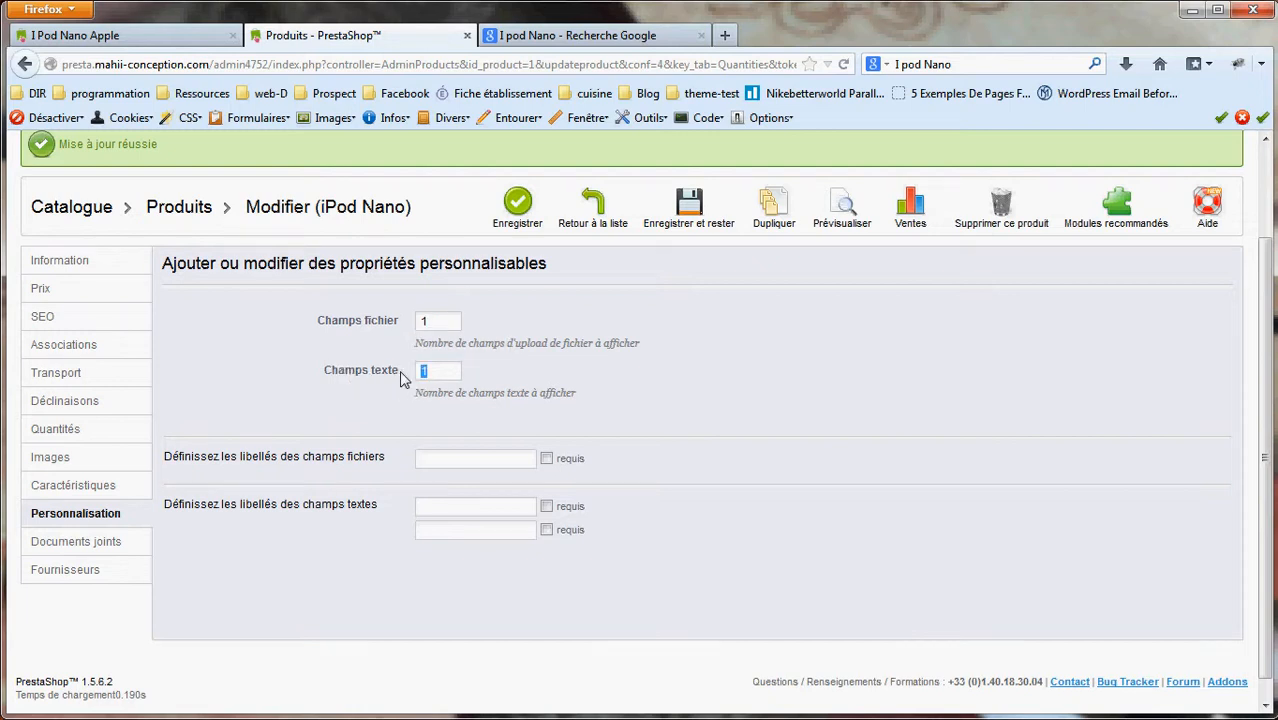
left_click(711, 203)
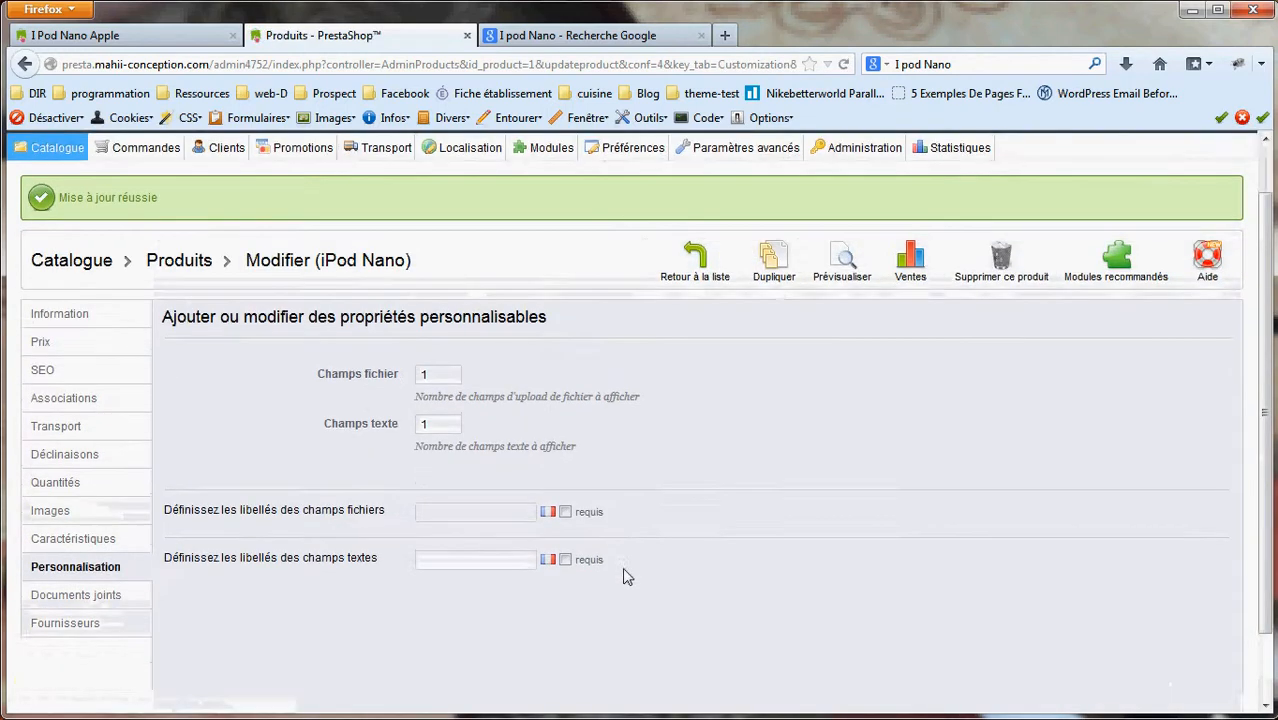
- Label the file field "Fichier image pour le dos de l'Ipod" and the text field "Texte sur le dos de l'Ipod", then save and stay
scroll(600, 560, "down", 2)
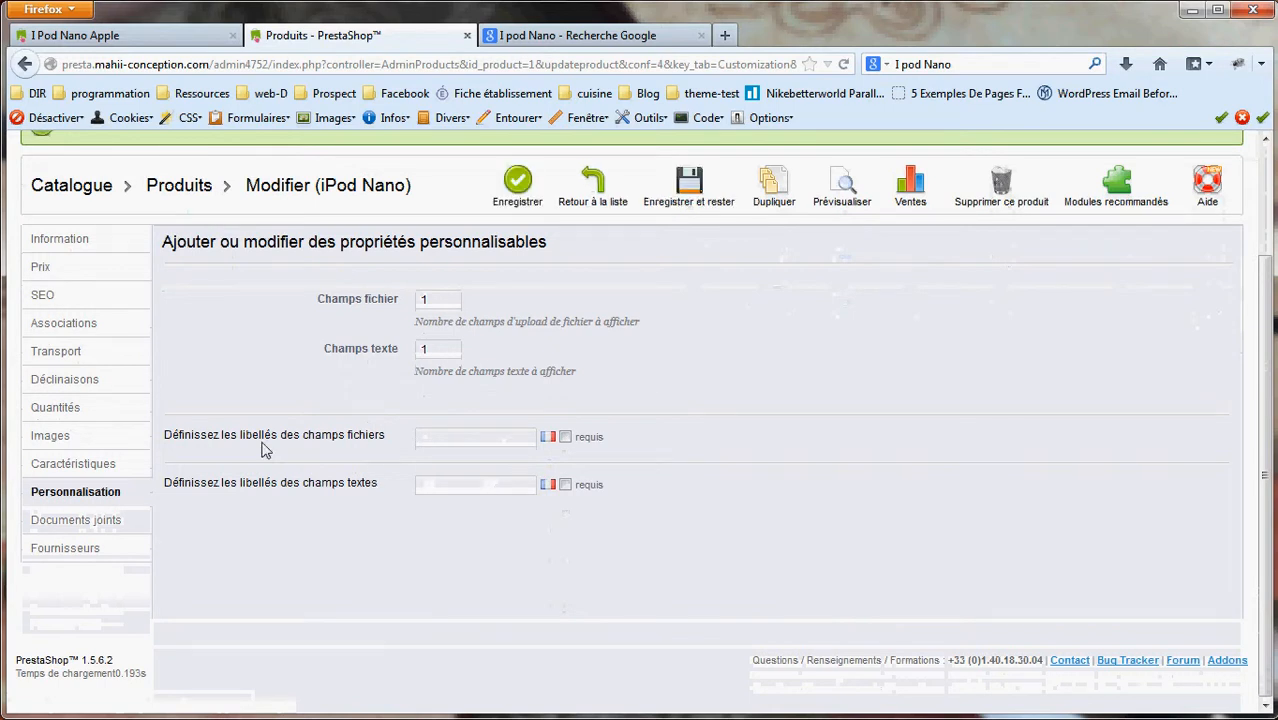
left_click(451, 438)
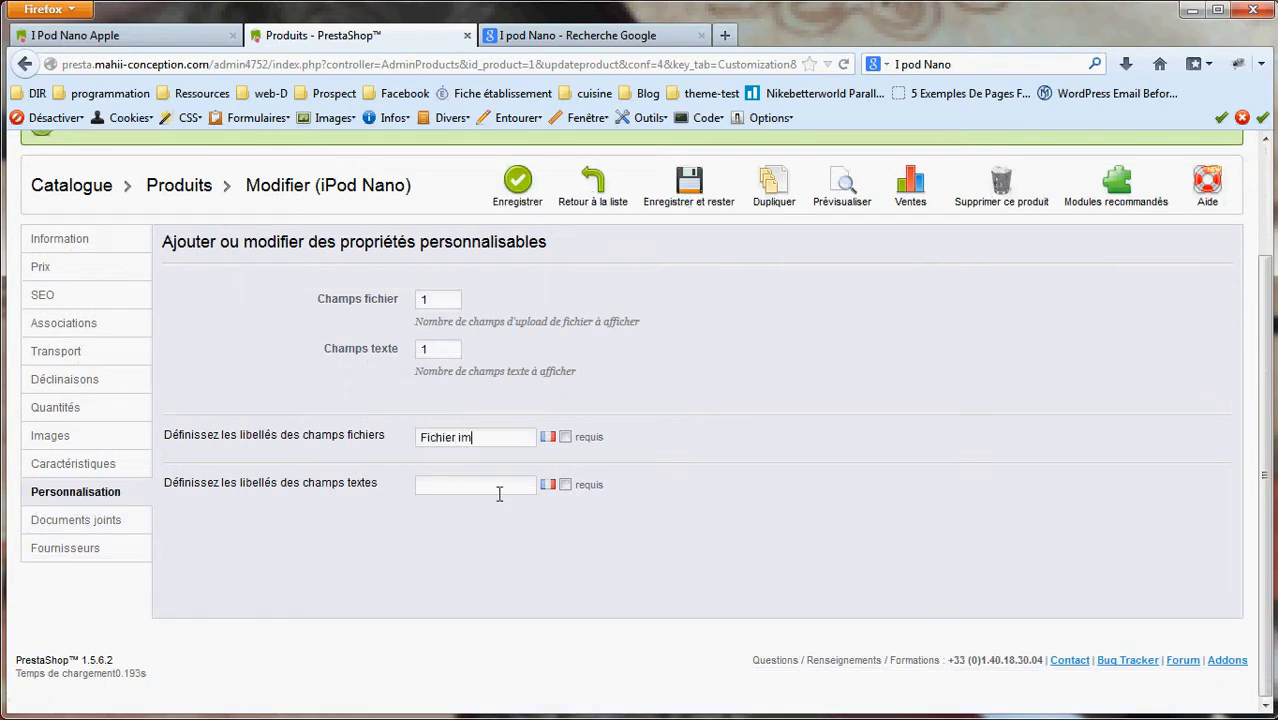
type("Fichier image pour le dos de l'")
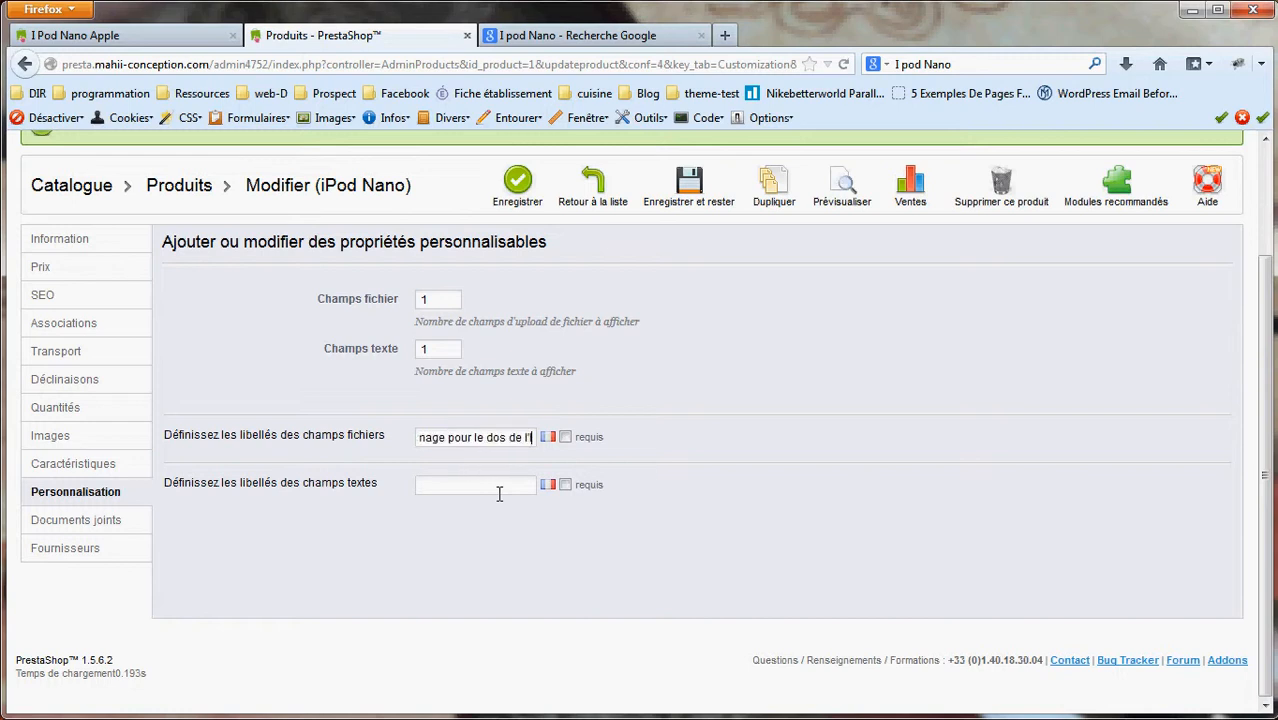
type("Ipod")
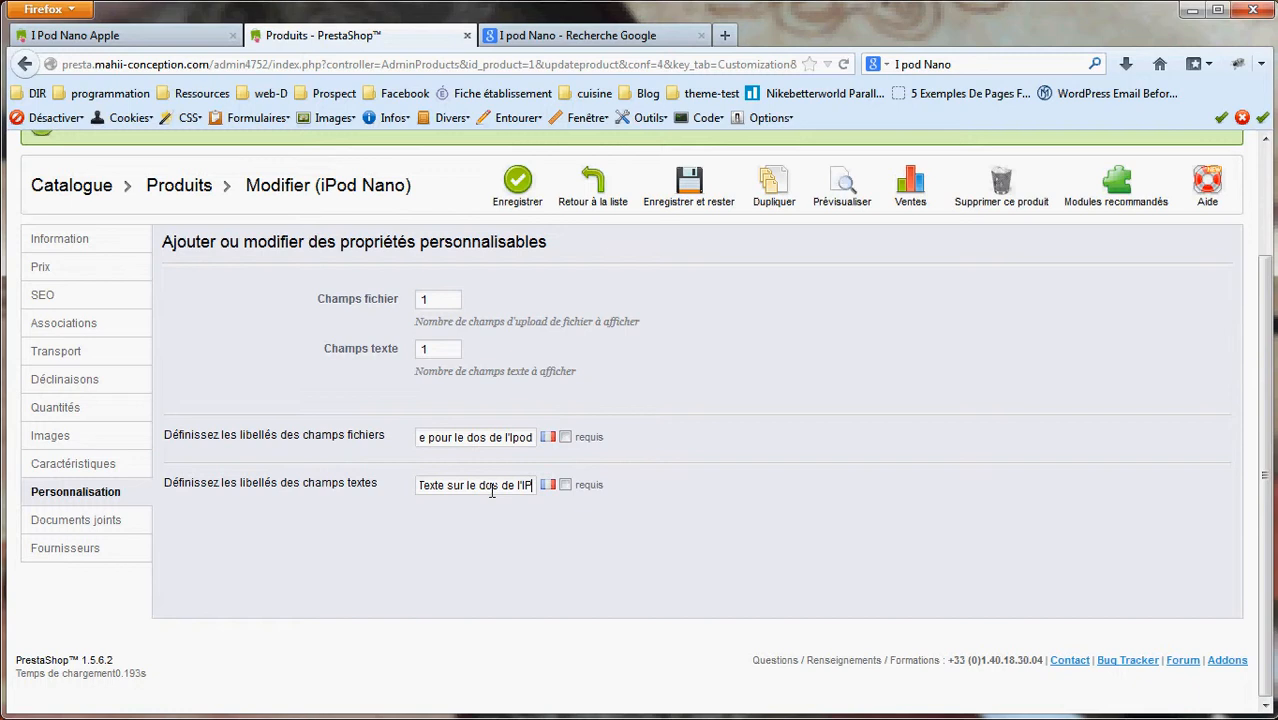
type("ood")
left_click(667, 203)
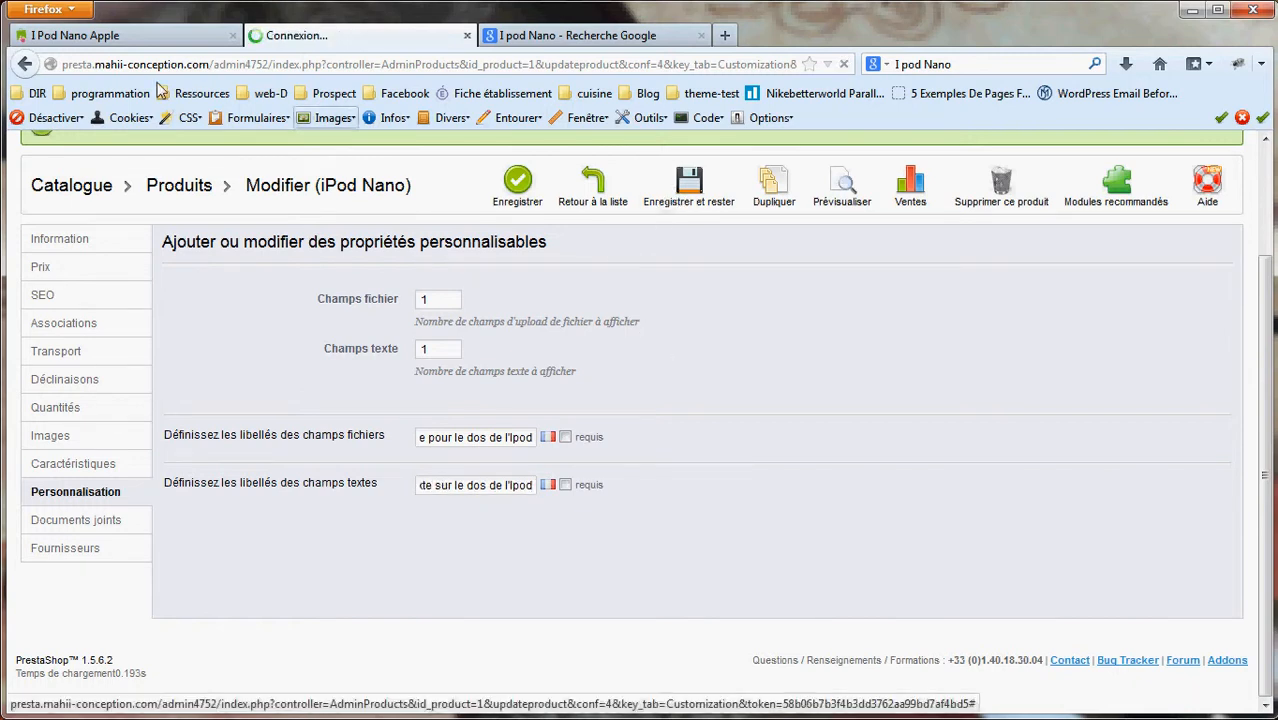
- Switch to the shop page, reload it and examine the image upload and text fields in the iPod Nano's customization section
left_click(140, 35)
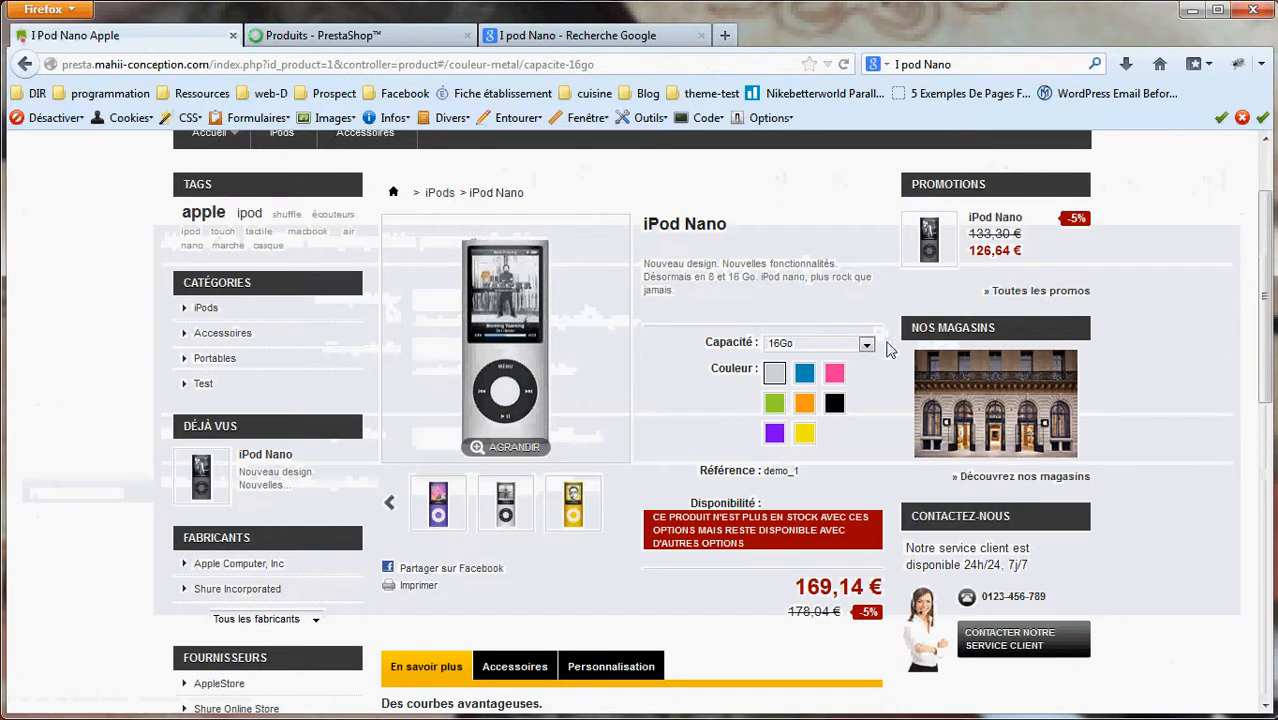
left_click(843, 64)
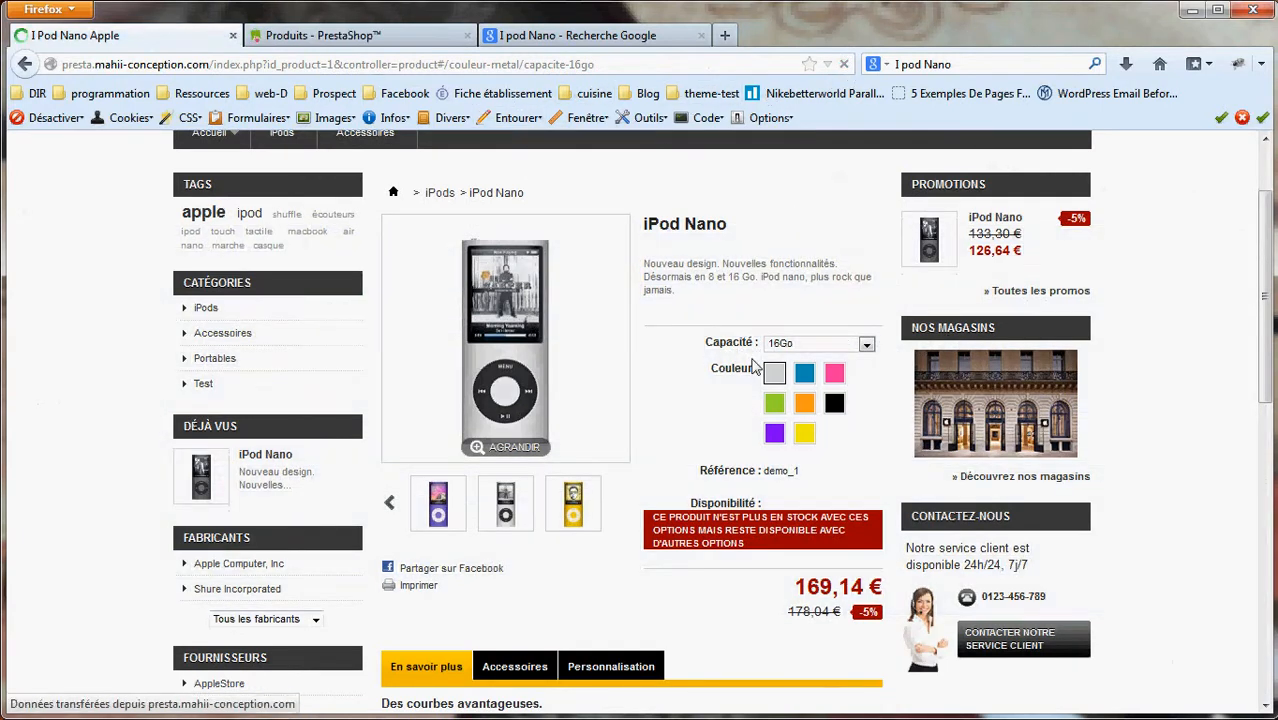
scroll(755, 368, "down", 3)
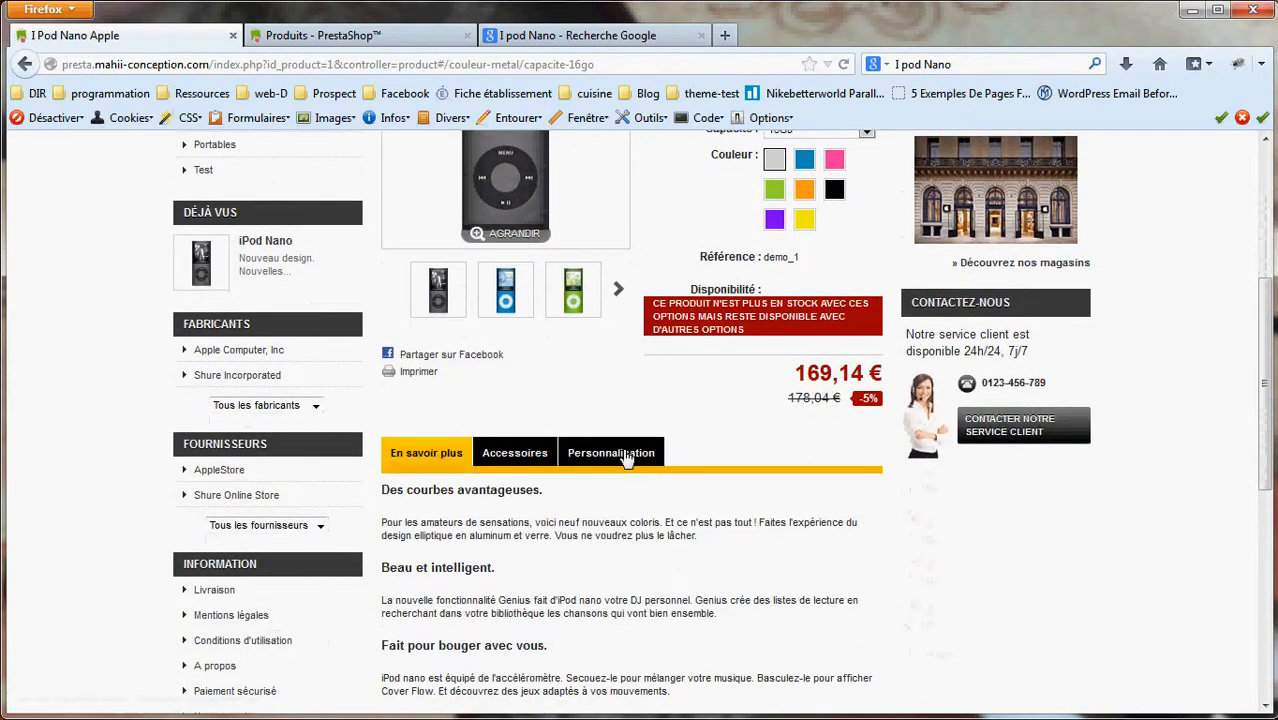
left_click(611, 451)
scroll(700, 420, "down", 1)
scroll(711, 420, "down", 1)
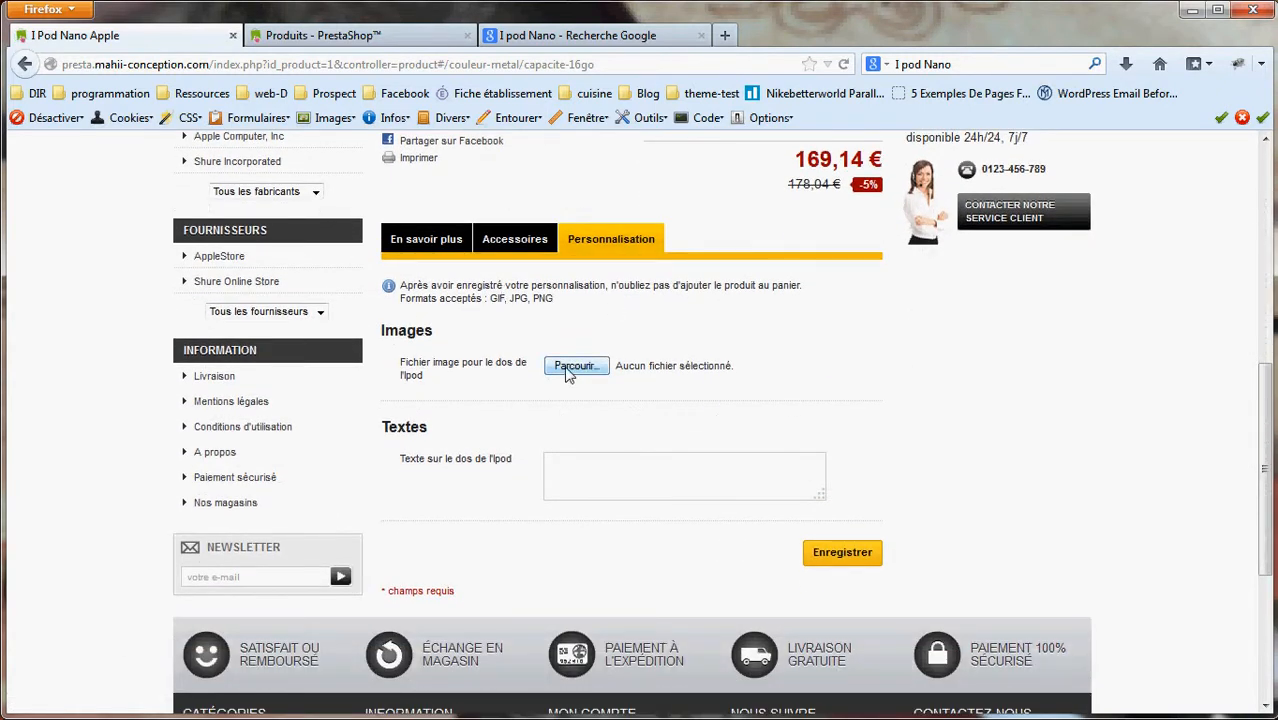
left_click(625, 471)
- Return to the back office, open the iPod Nano's attached documents and enter "Documentation d'utilisation" as the file name
left_click(320, 35)
scroll(596, 432, "down", 1)
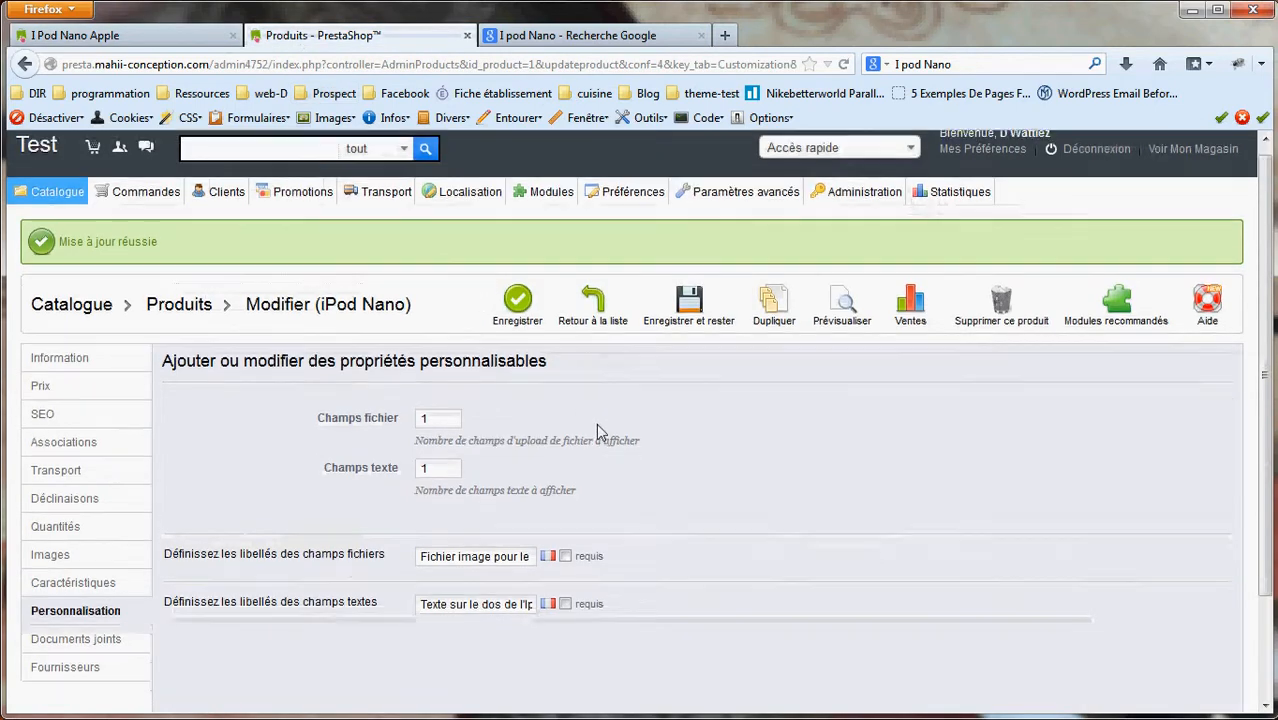
scroll(596, 432, "down", 2)
left_click(105, 524)
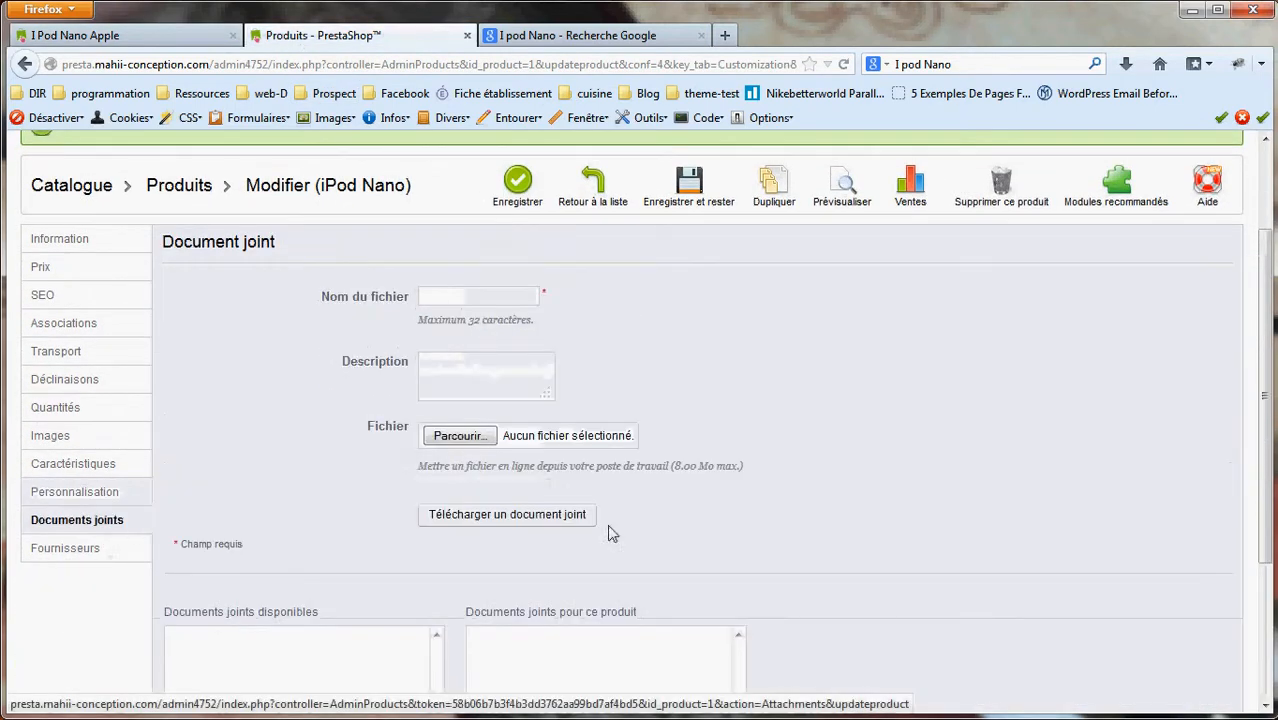
scroll(776, 511, "down", 2)
scroll(778, 512, "up", 2)
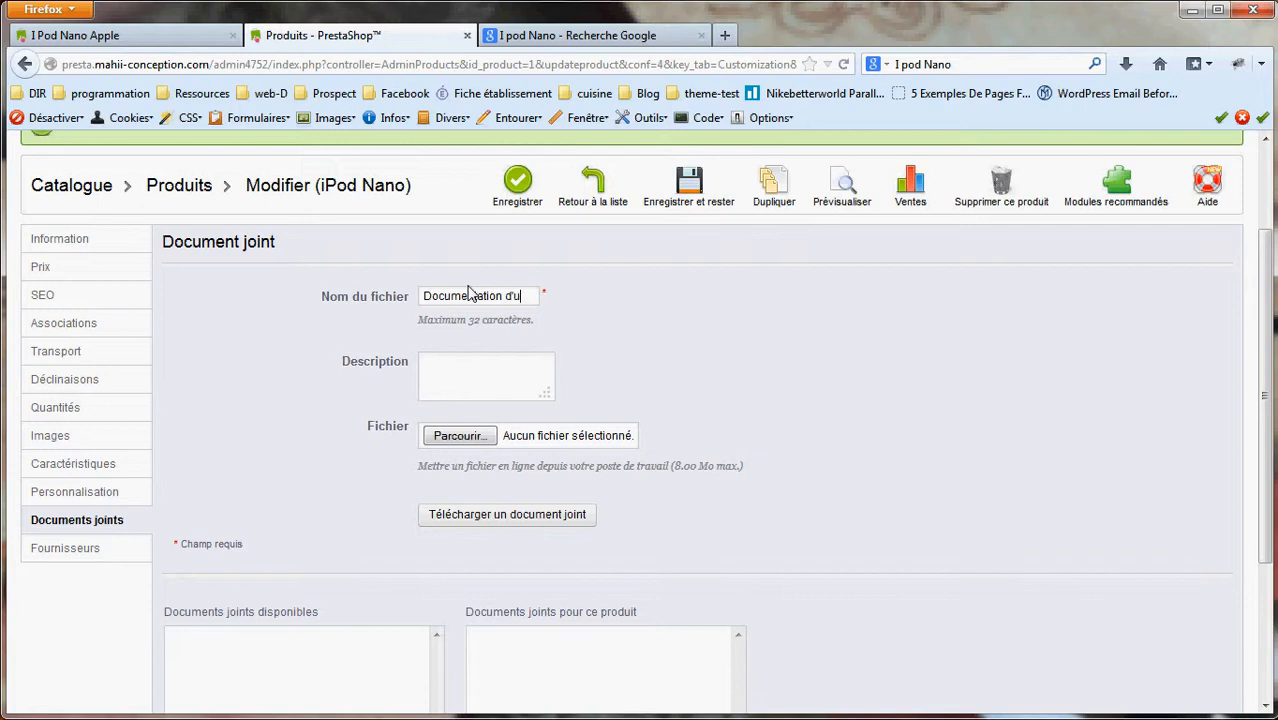
type("lisation")
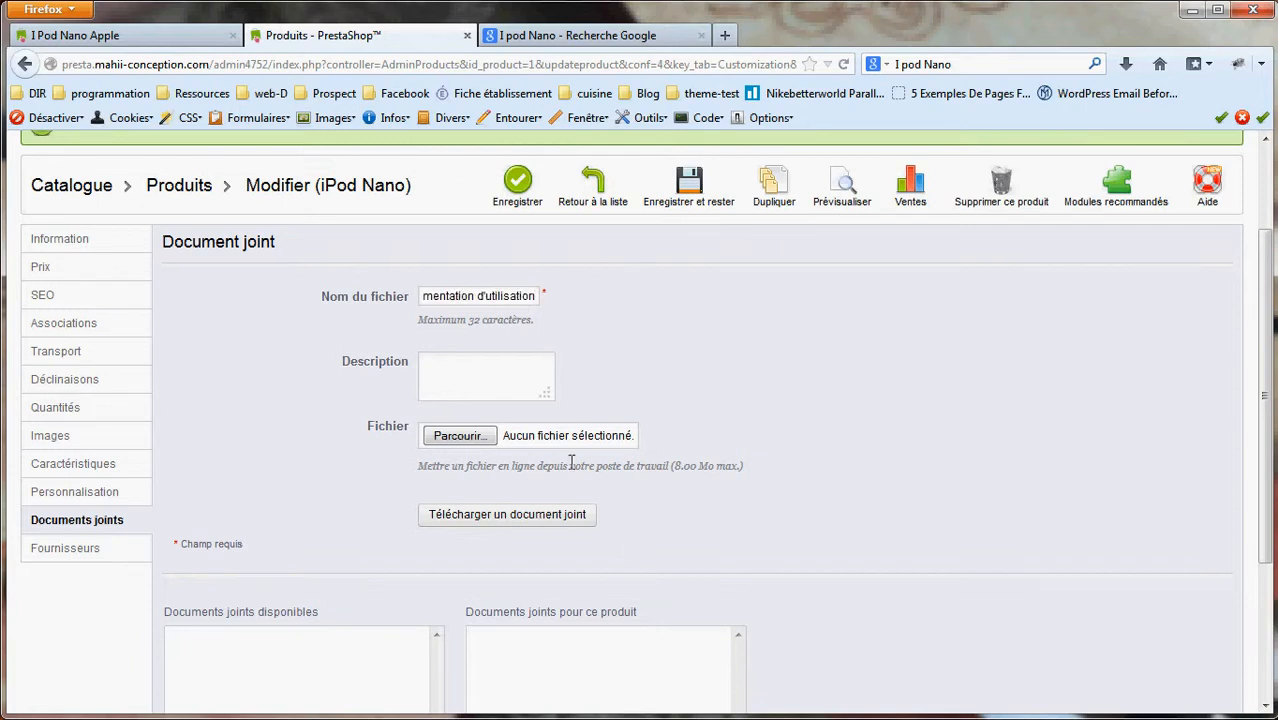
- Append "Ipod" to the document's file name and review the maximum upload size and the available and assigned document lists
left_click(483, 374)
scroll(478, 372, "down", 2)
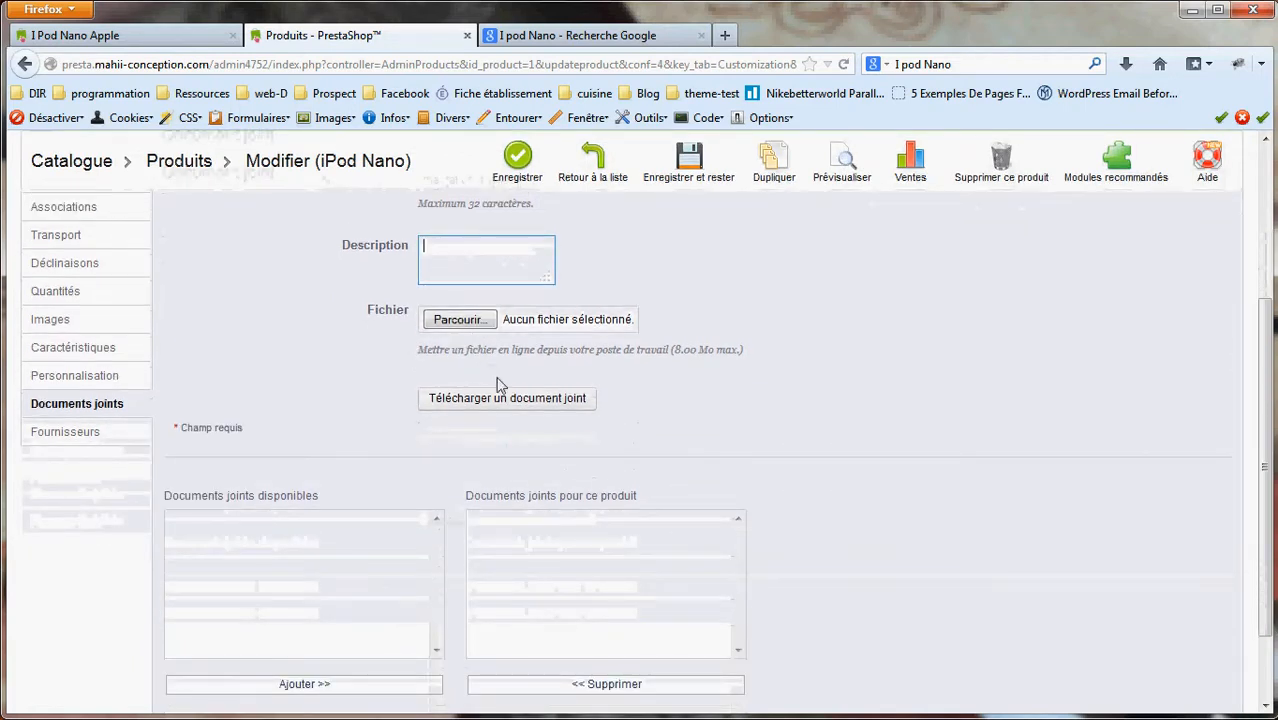
left_click_drag(676, 349, 684, 346)
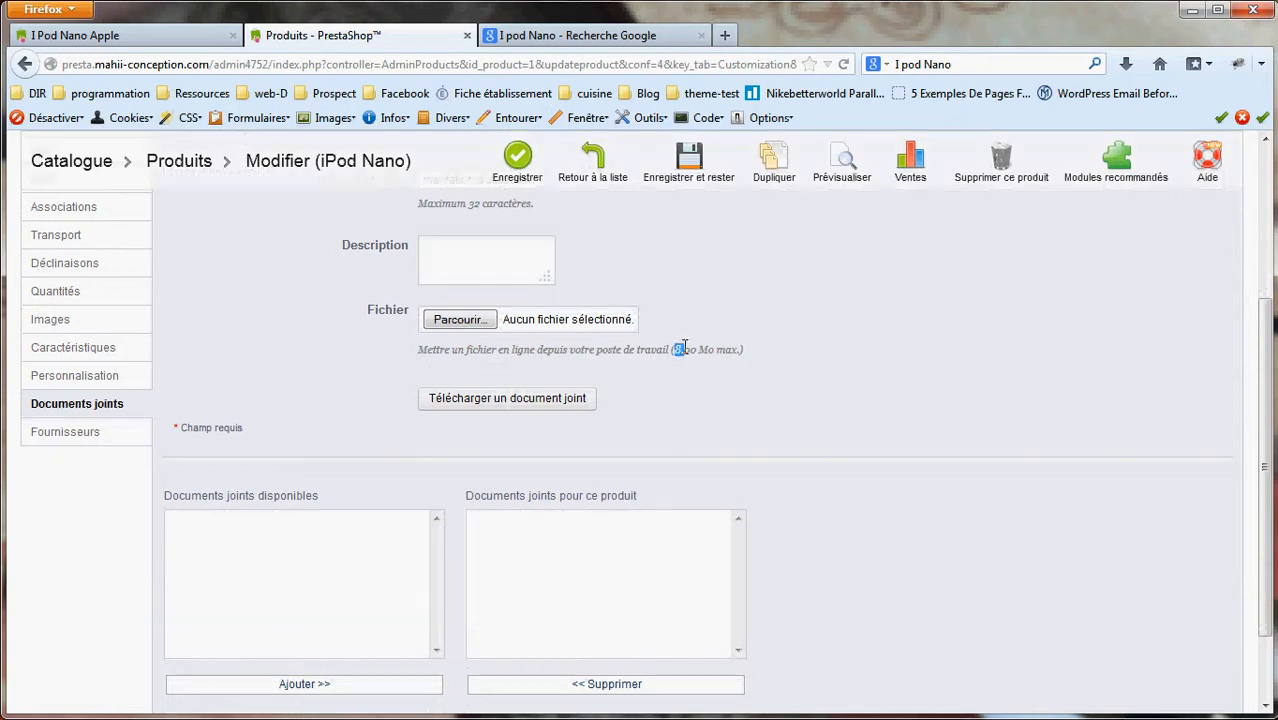
scroll(633, 411, "down", 2)
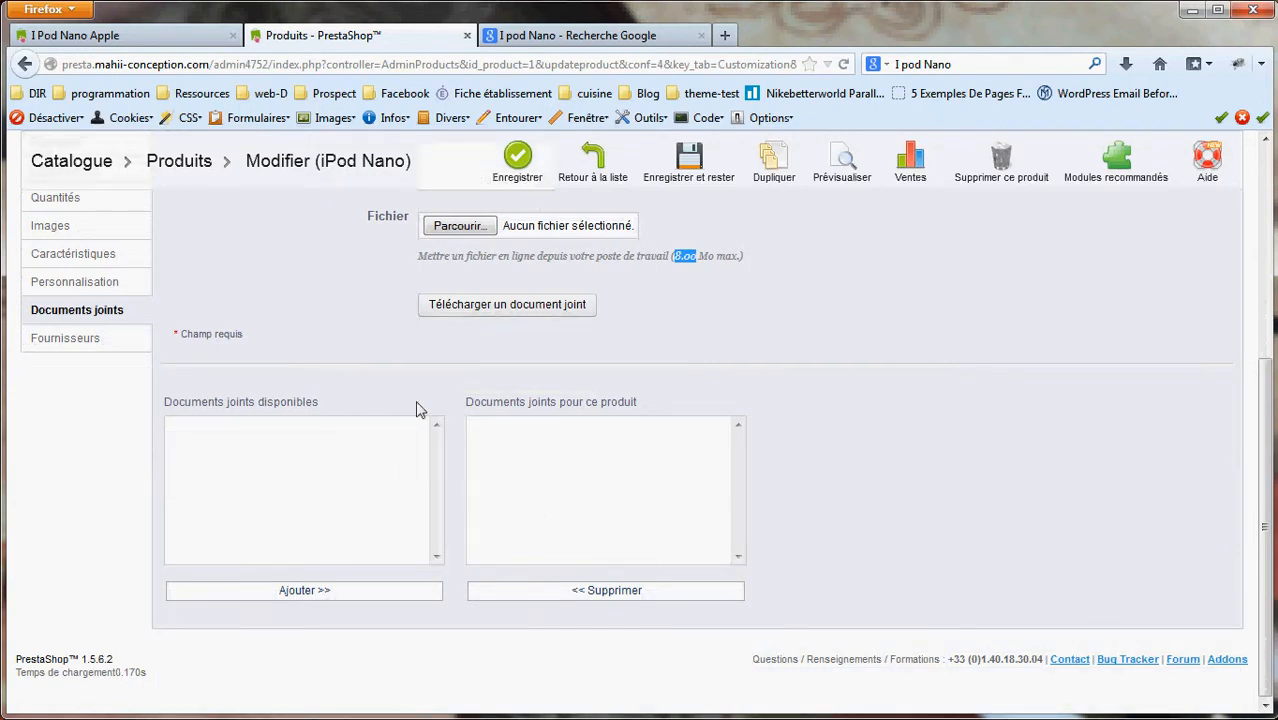
scroll(300, 450, "up", 3)
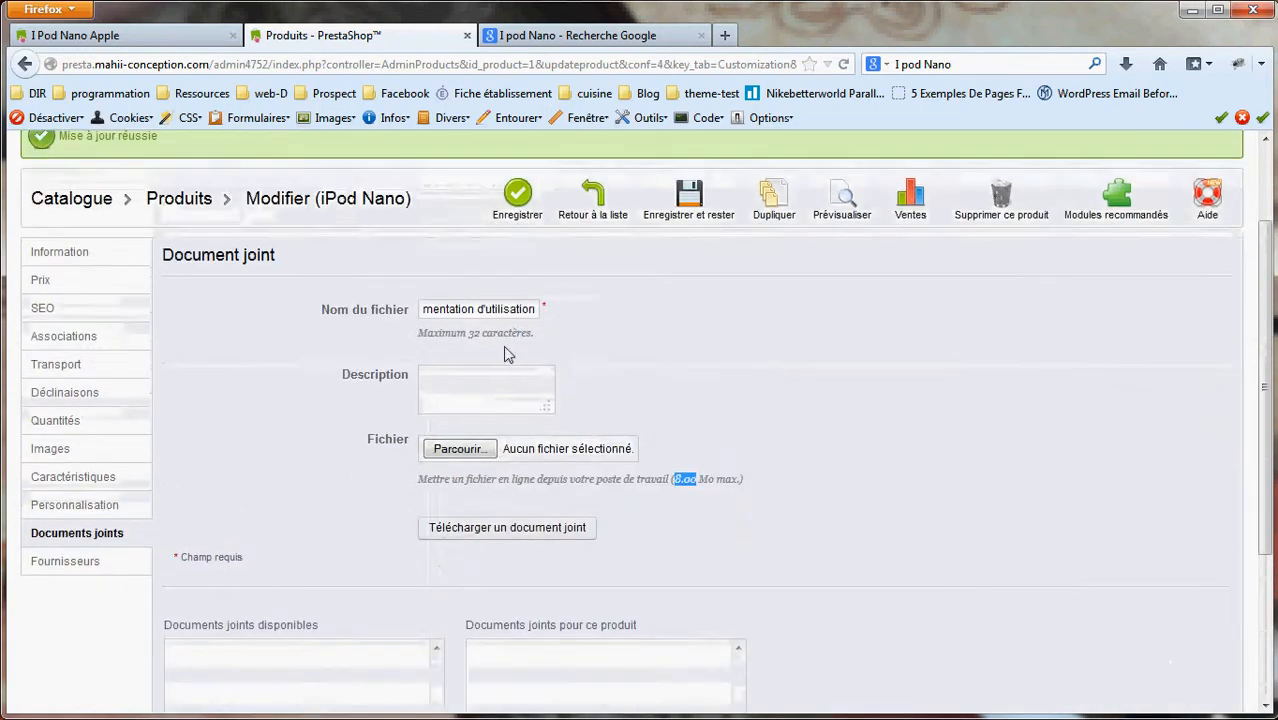
type("Ipod")
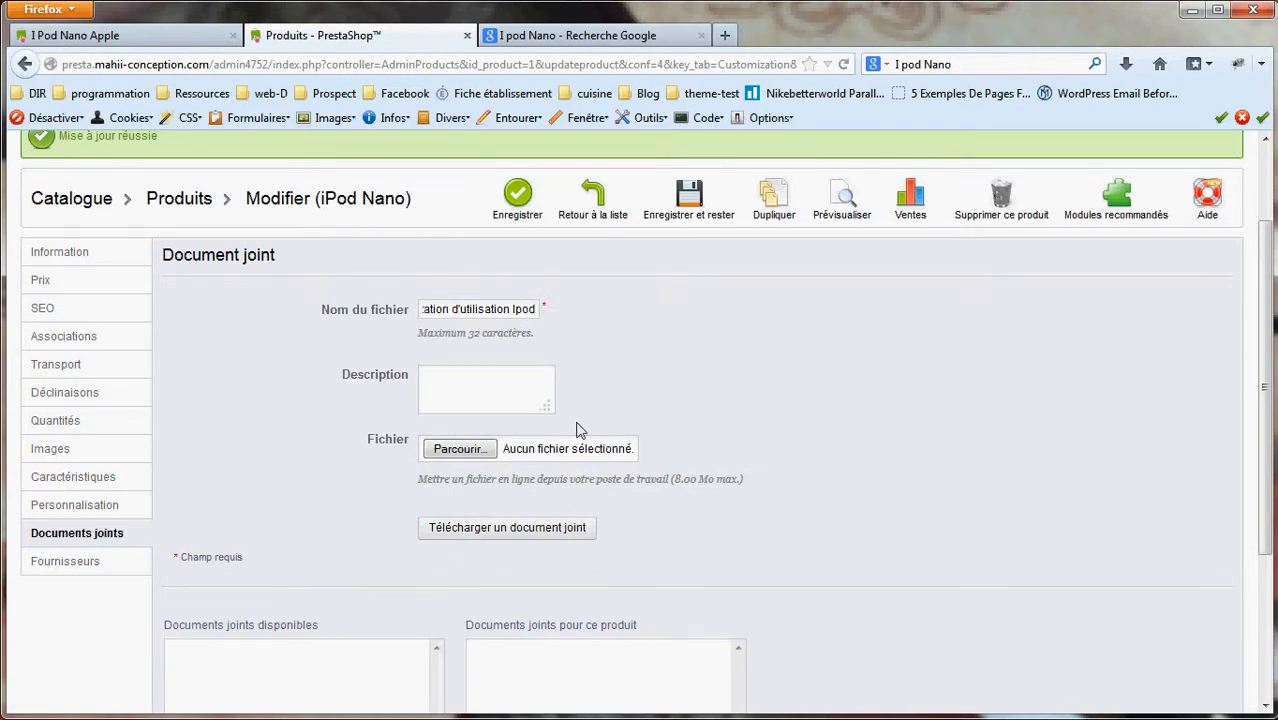
scroll(400, 480, "down", 5)
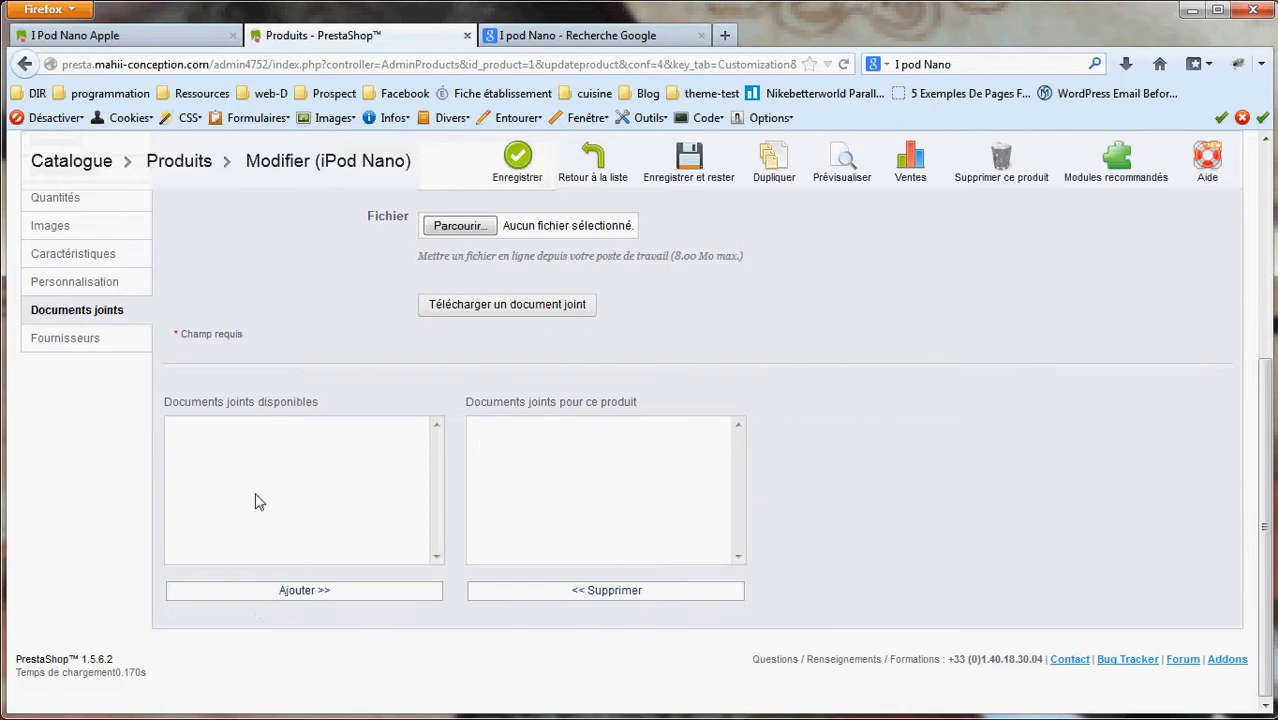
scroll(251, 520, "up", 4)
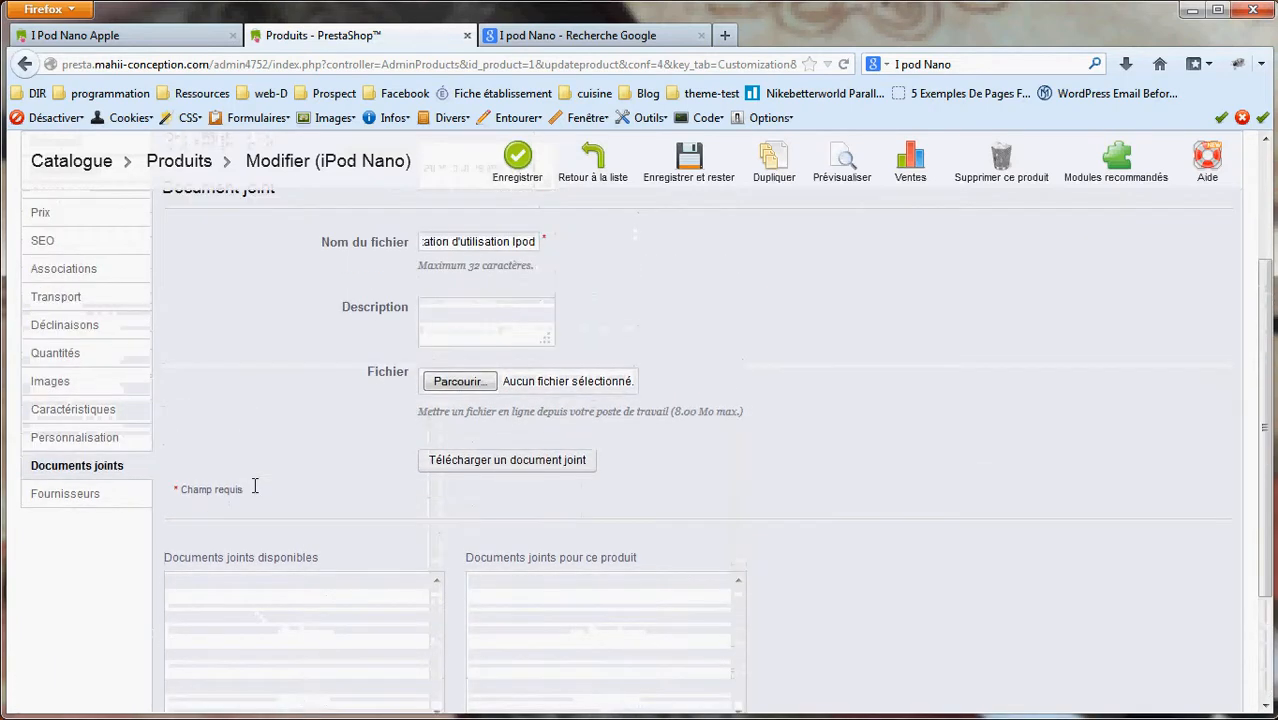
- Open the iPod Nano's suppliers and review the supplier list and the AppleStore product references for each combination
left_click(142, 560)
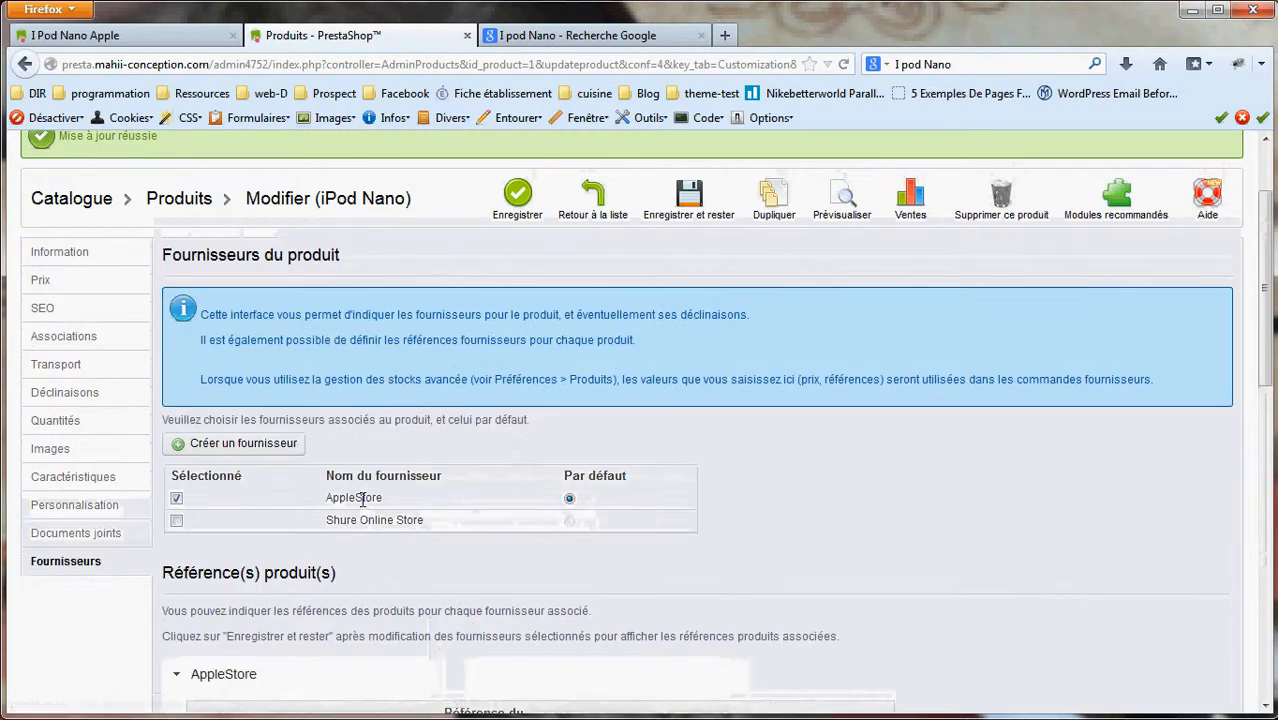
scroll(362, 500, "down", 2)
scroll(362, 500, "down", 6)
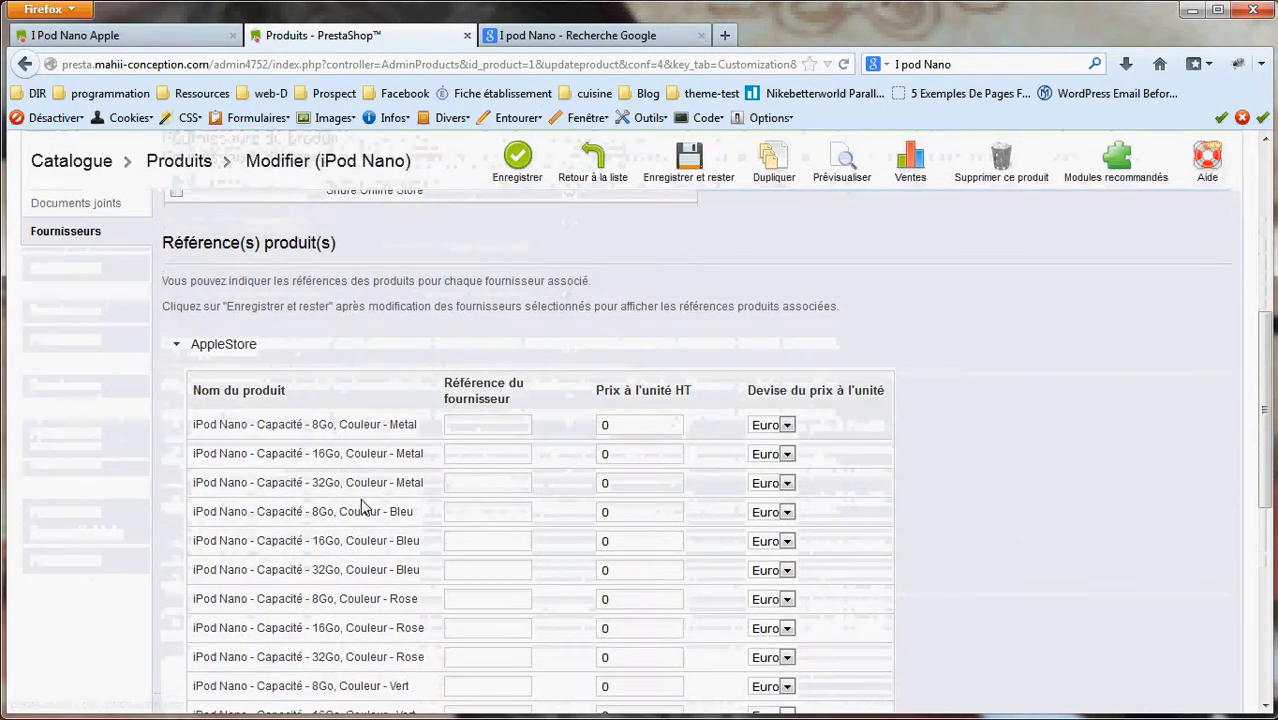
scroll(362, 507, "down", 5)
scroll(362, 507, "up", 10)
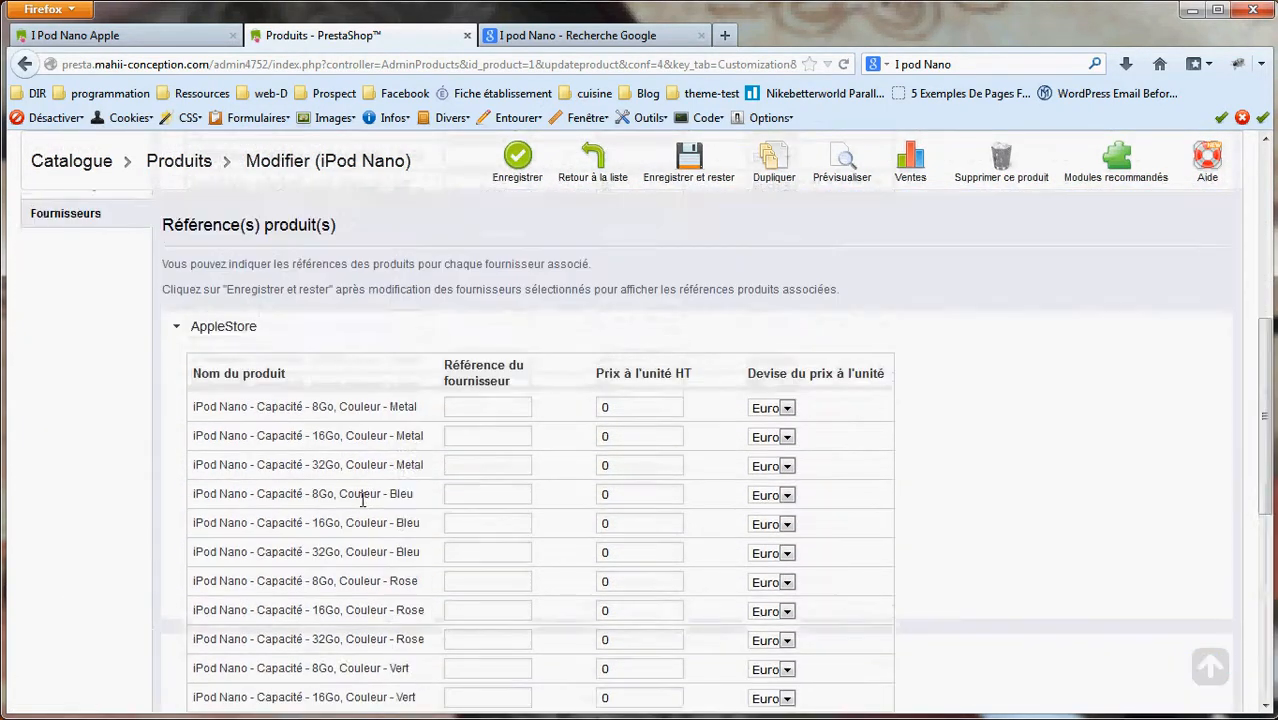
scroll(362, 508, "down", 2)
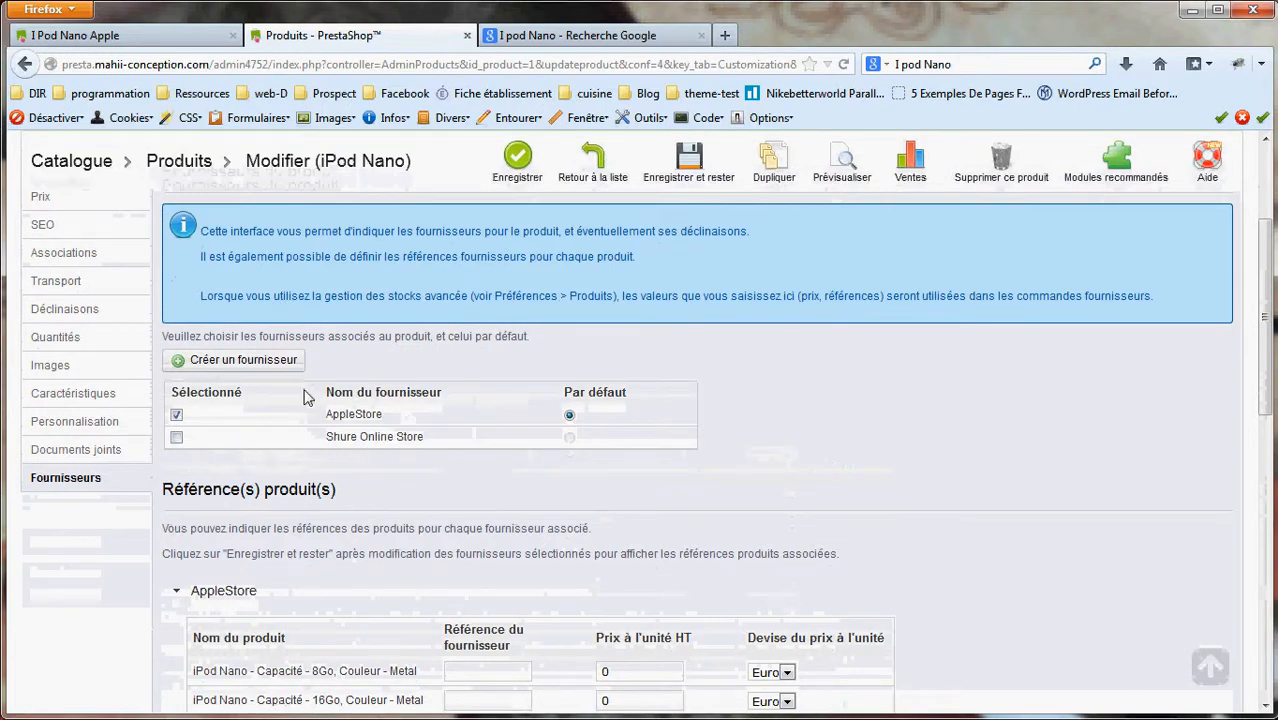
- Examine the Shure Online Store option, the AppleStore unit prices per combination and the supplier information notice without changing any price
left_click(177, 437)
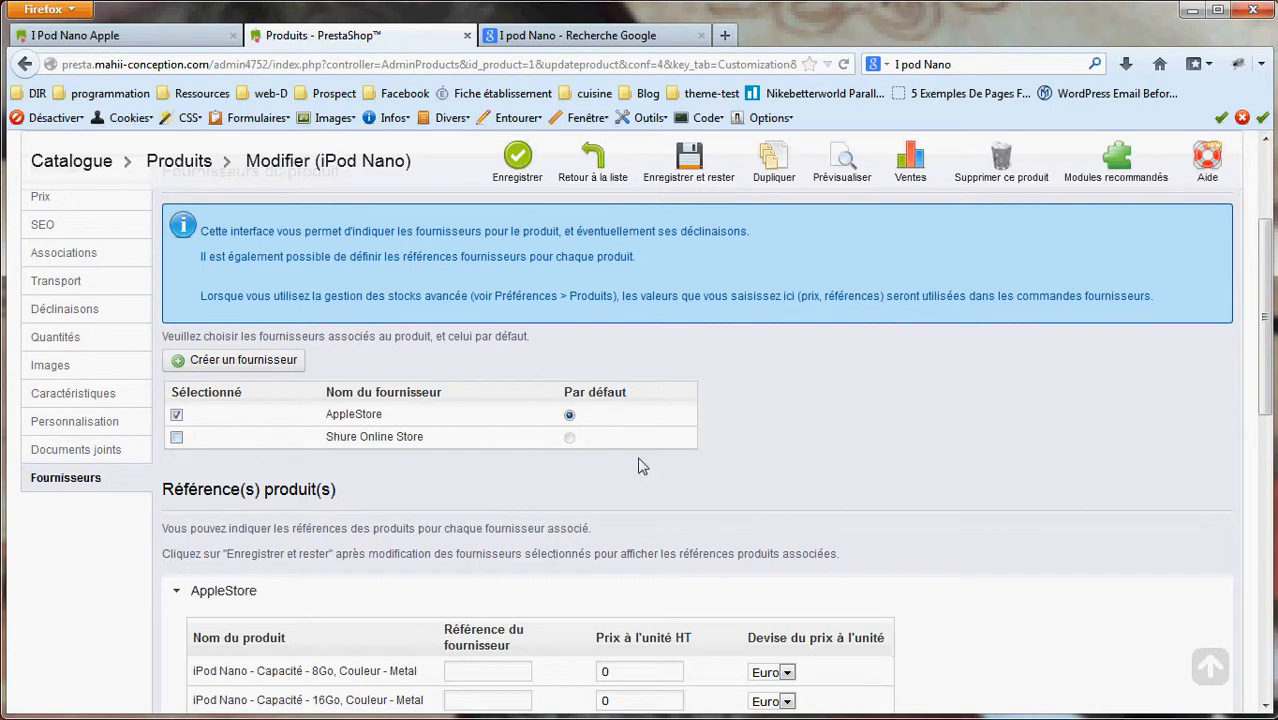
scroll(633, 467, "down", 10)
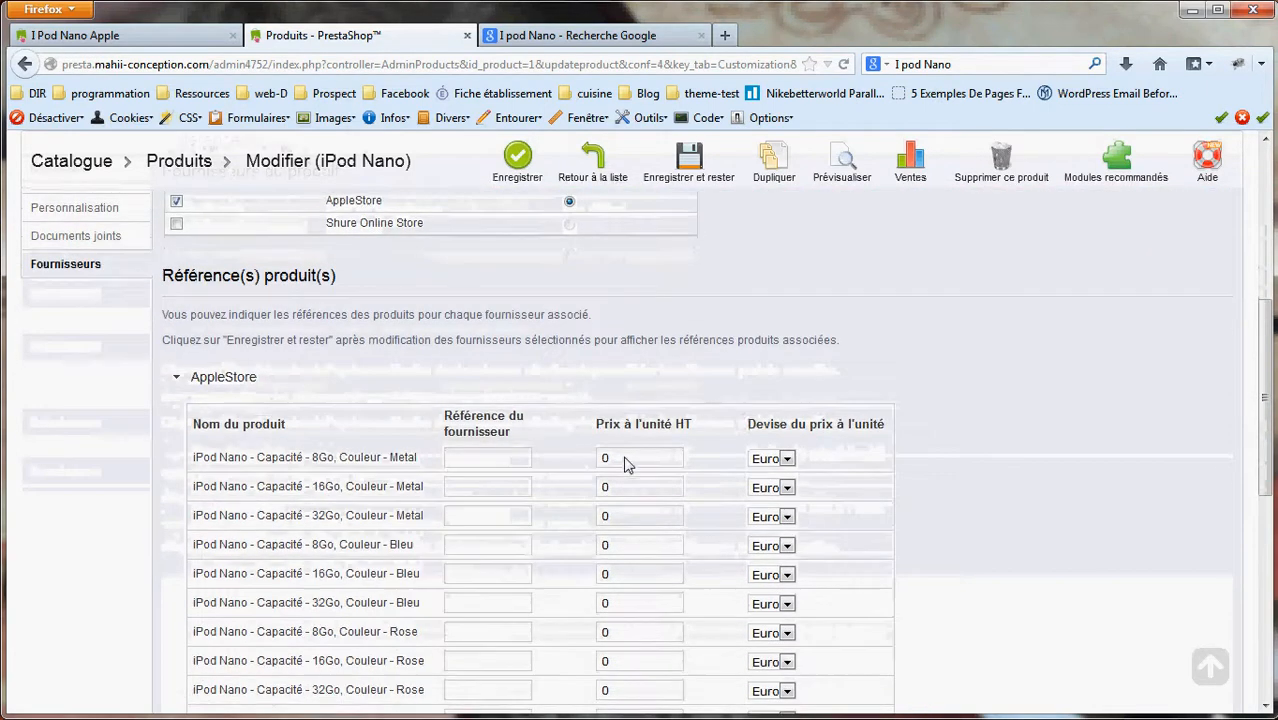
scroll(625, 457, "down", 3)
scroll(625, 457, "up", 10)
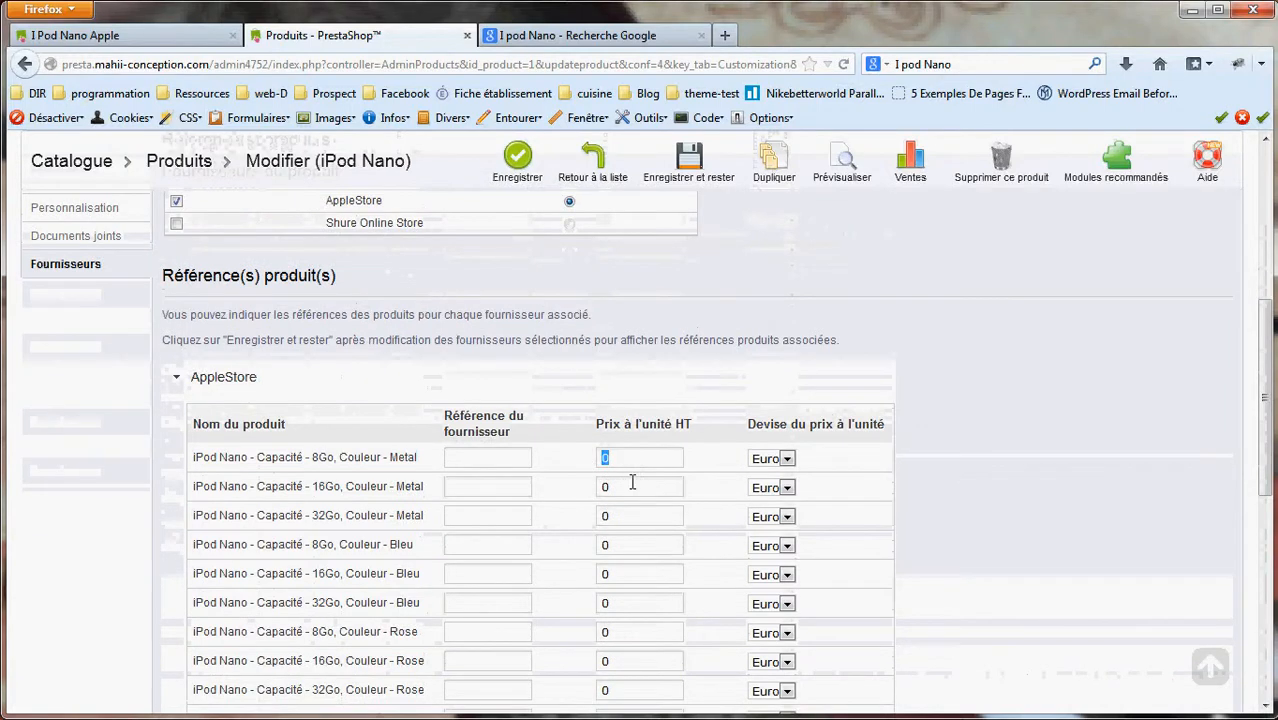
left_click(632, 485)
scroll(588, 498, "down", 8)
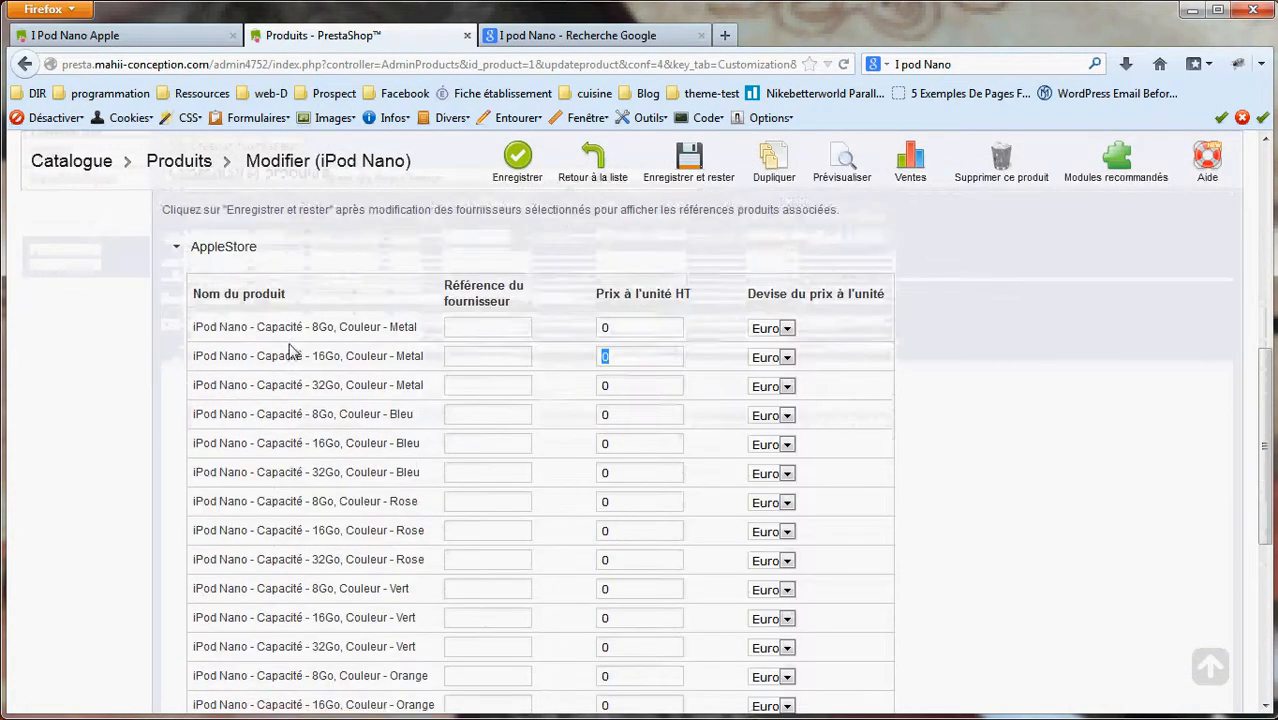
scroll(615, 540, "up", 10)
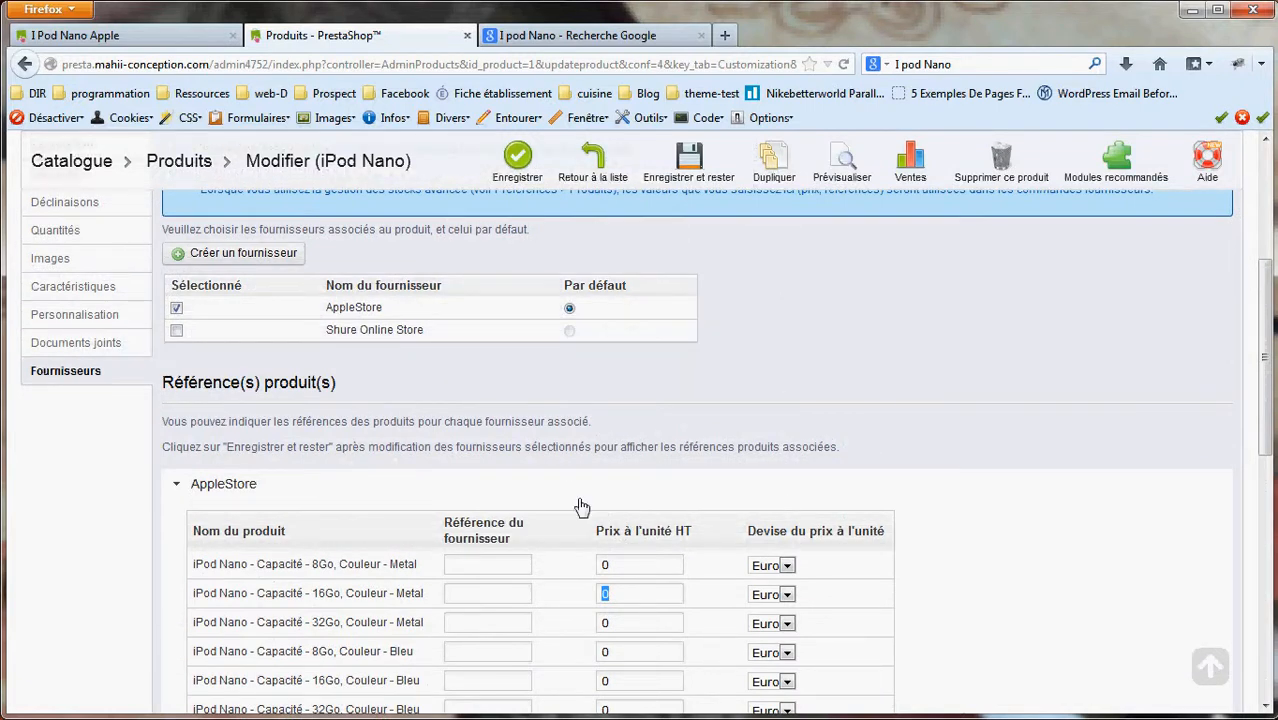
scroll(915, 375, "up", 3)
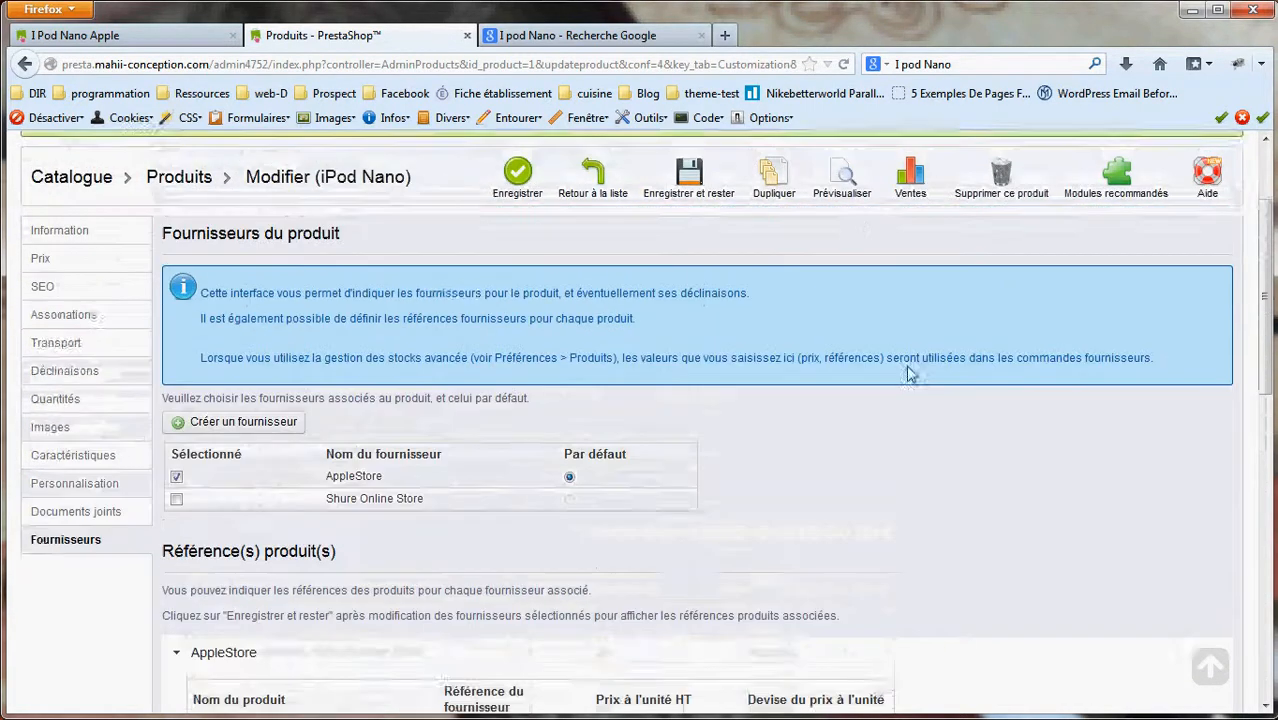
scroll(909, 373, "up", 3)
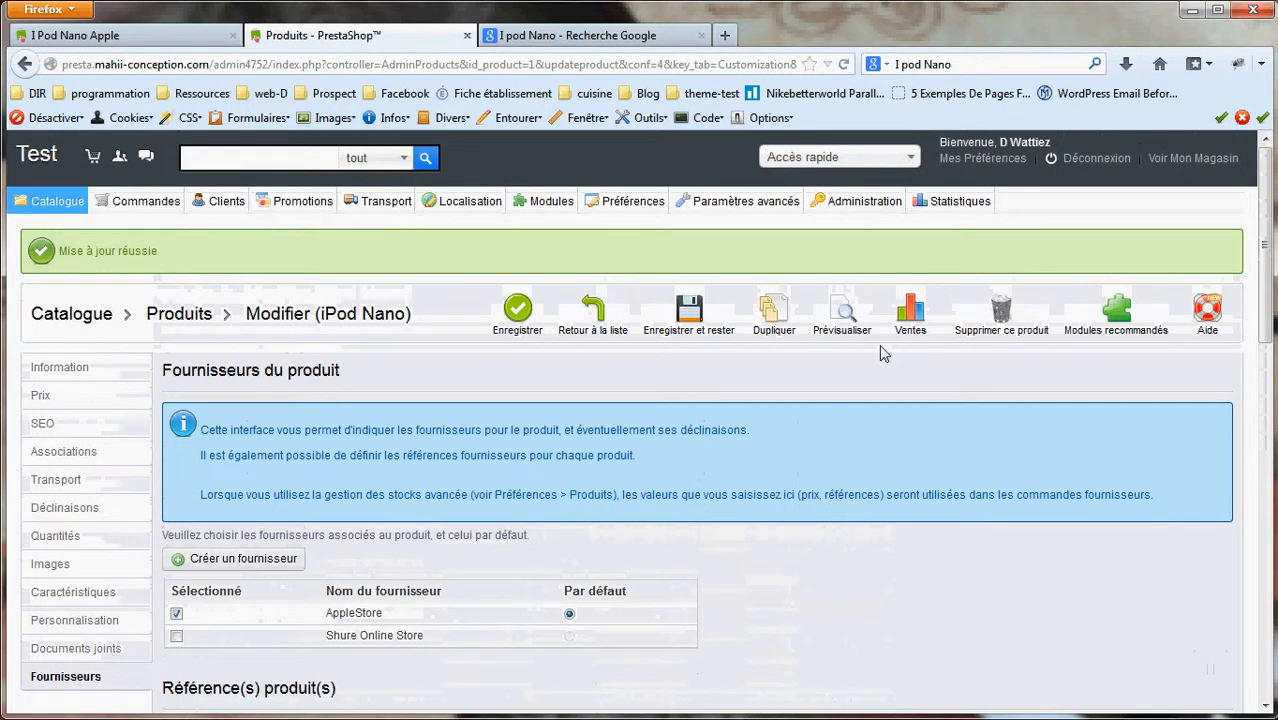
scroll(870, 360, "down", 2)
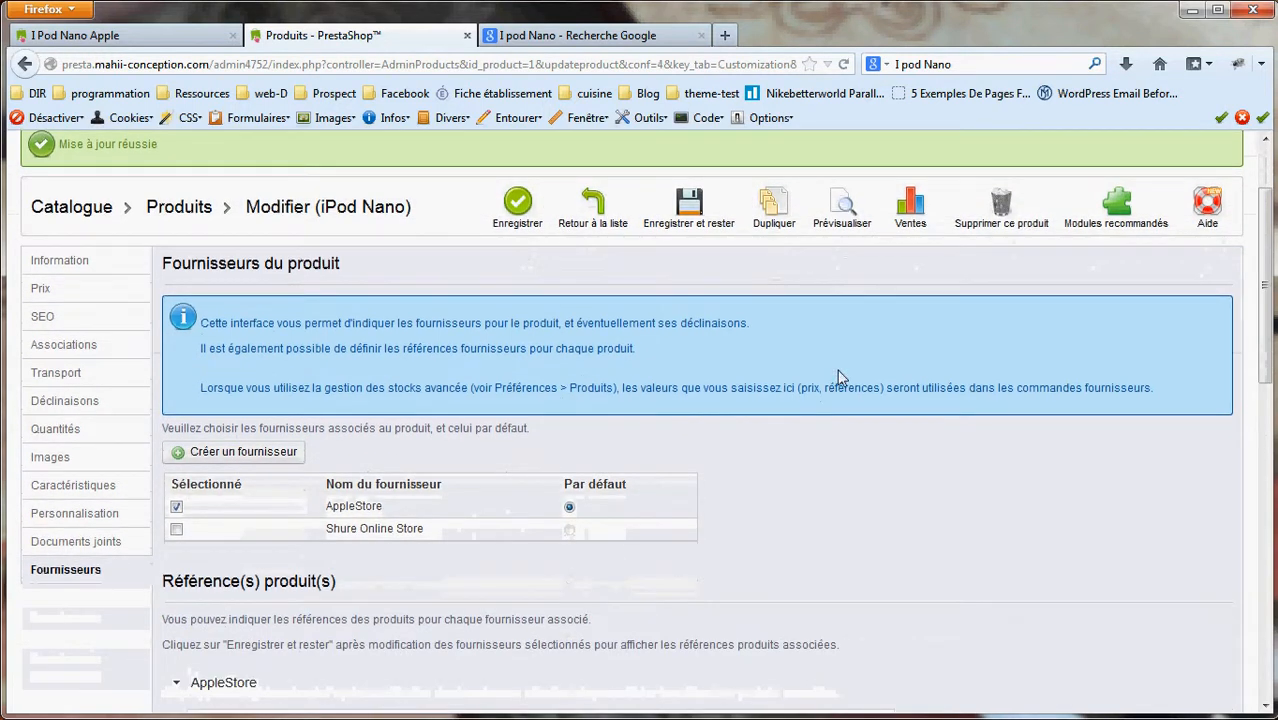
scroll(837, 375, "up", 2)
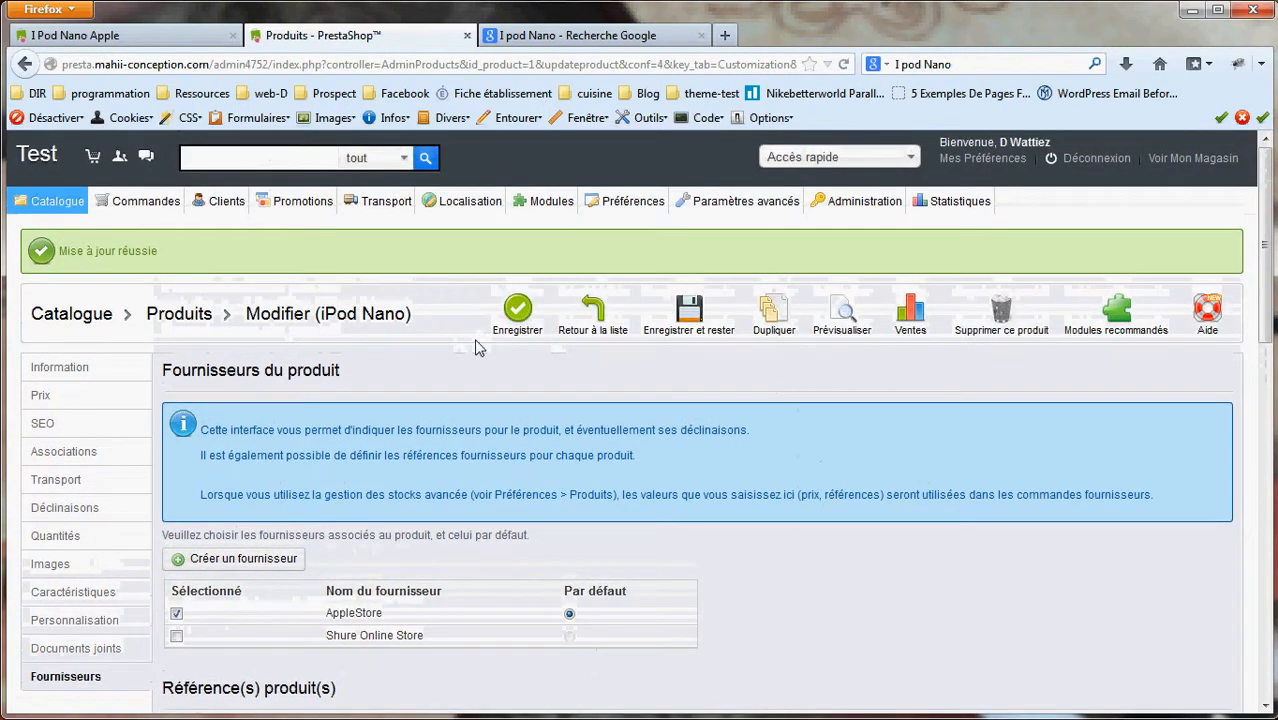